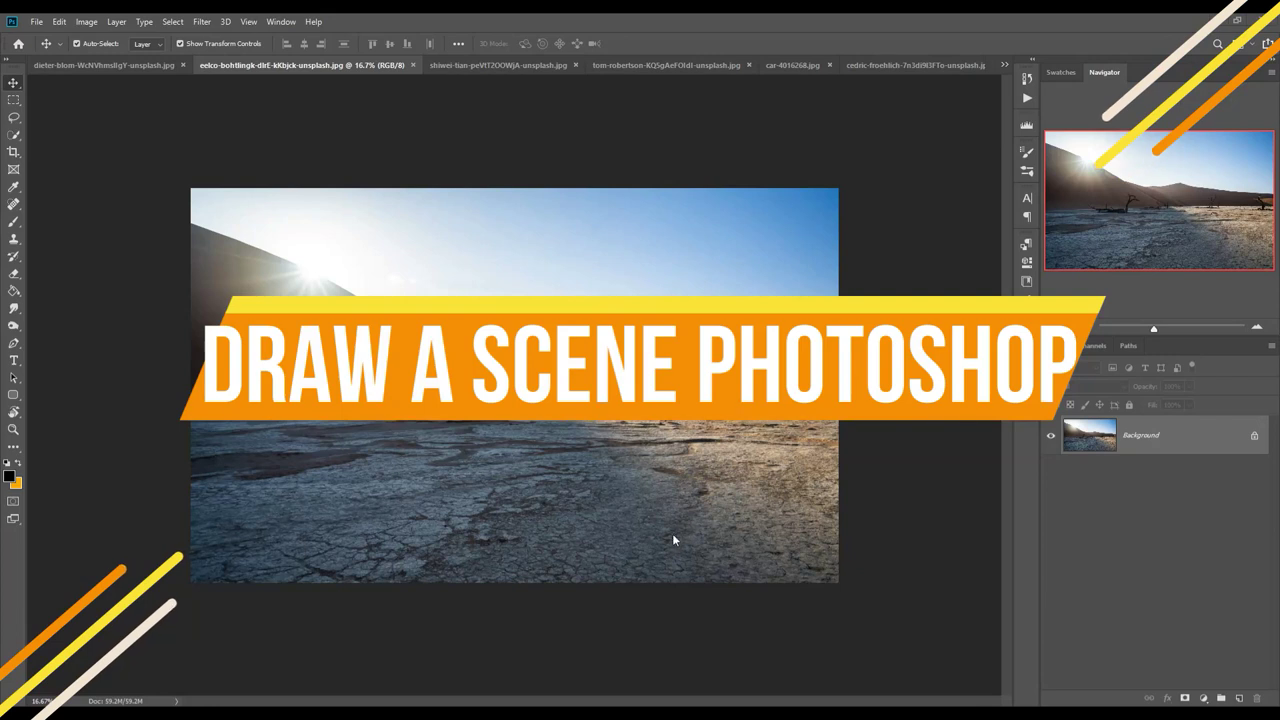
Lasso the cracked desert ground below the horizon, then switch to the Move tool
left_click(13, 118)
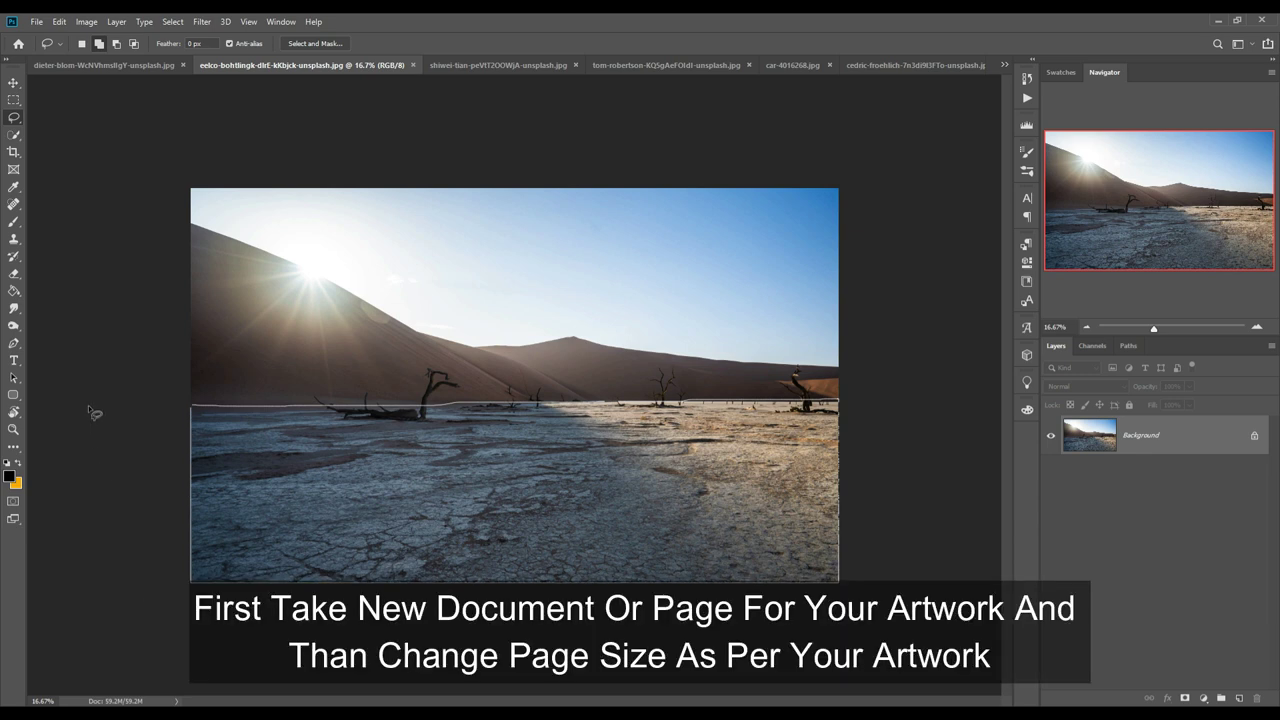
left_click(16, 82)
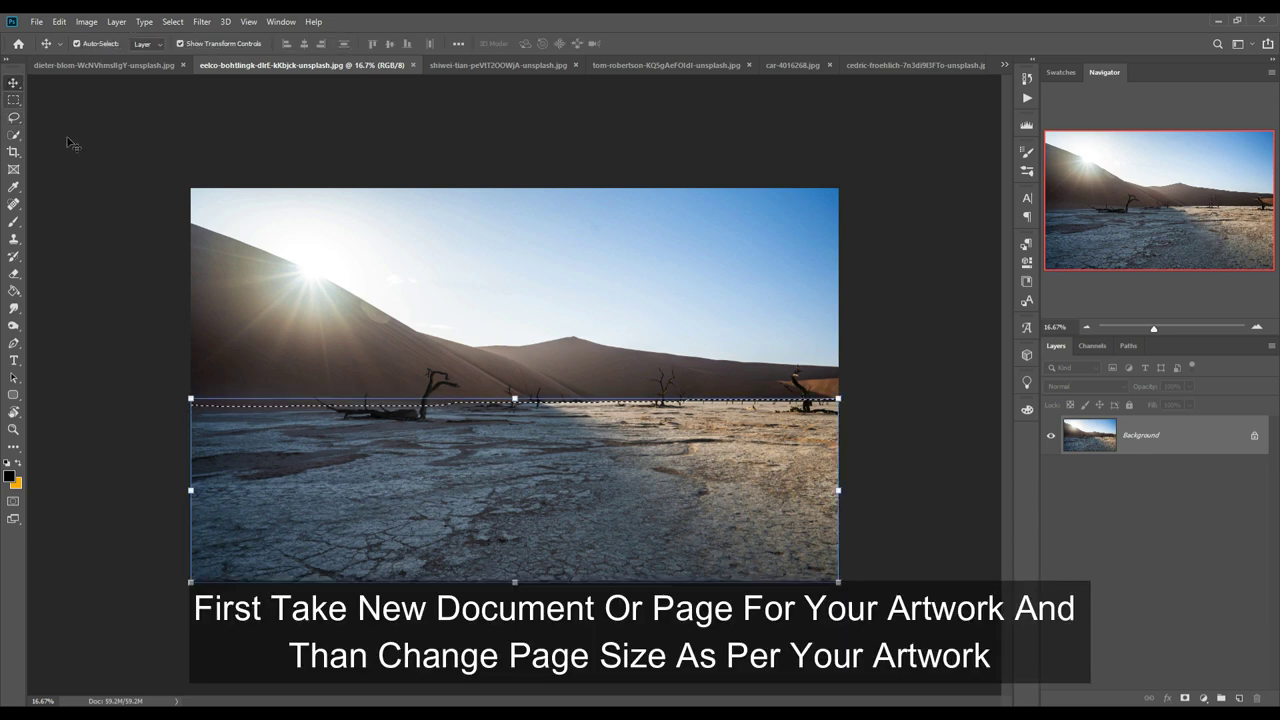
left_click(40, 24)
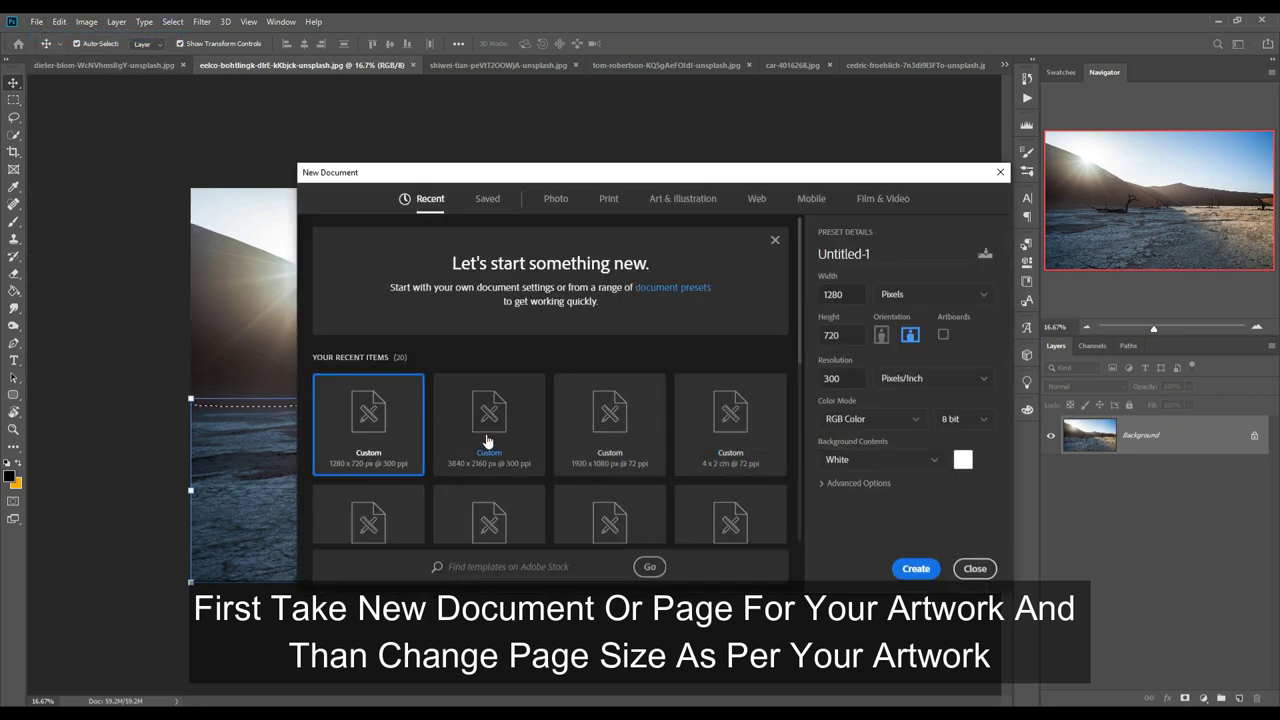
Create a 3840×2160 blank document, then return to the desert photo
left_click(489, 443)
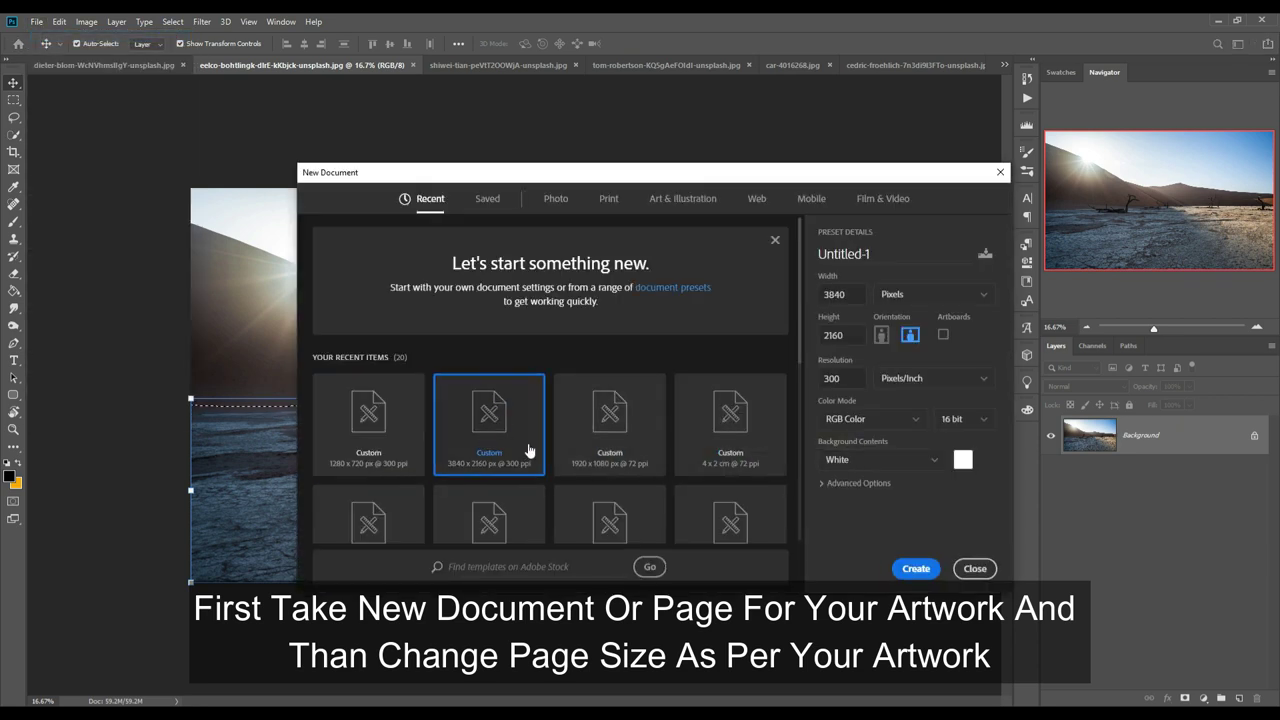
left_click(917, 569)
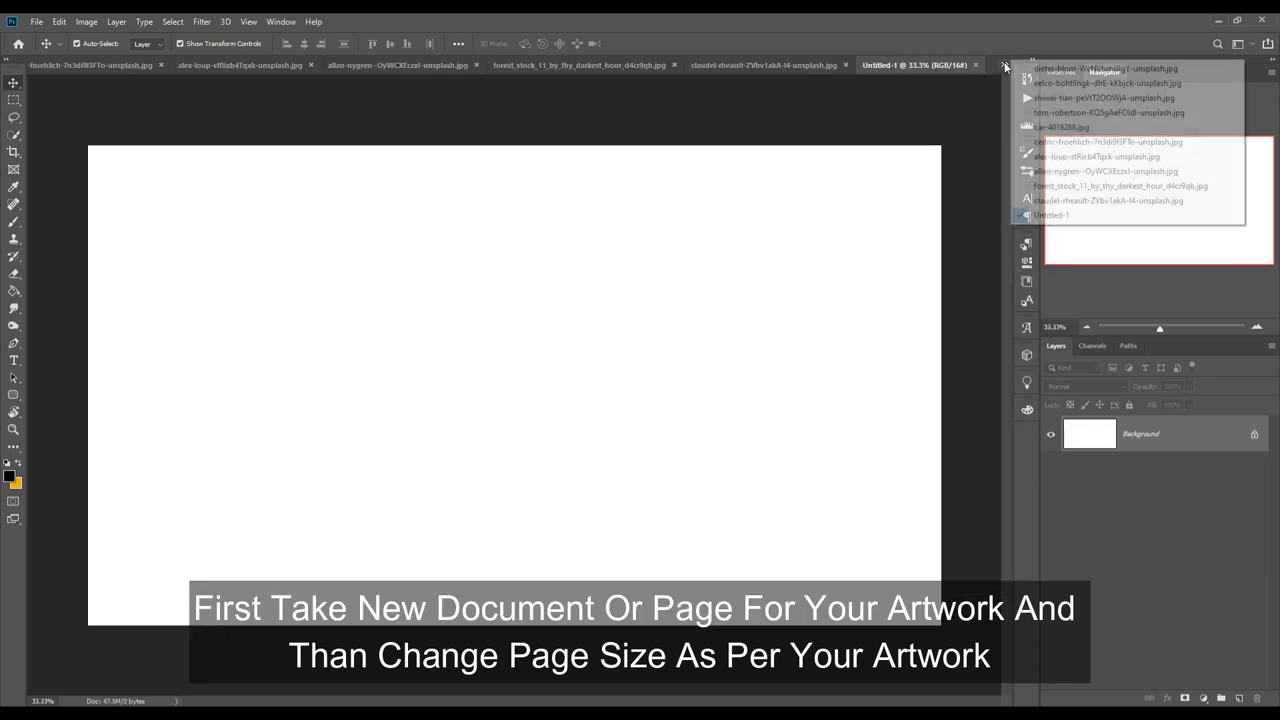
left_click(1004, 64)
left_click(1036, 98)
left_click(1004, 65)
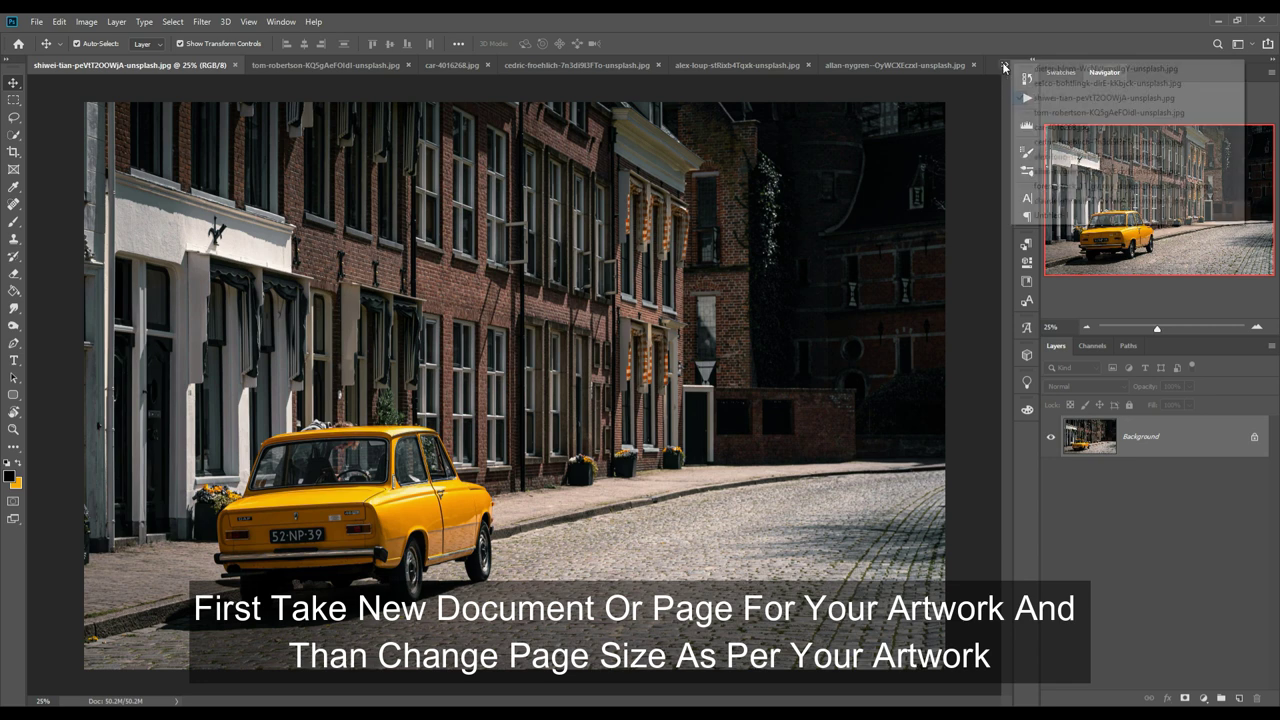
left_click(1030, 84)
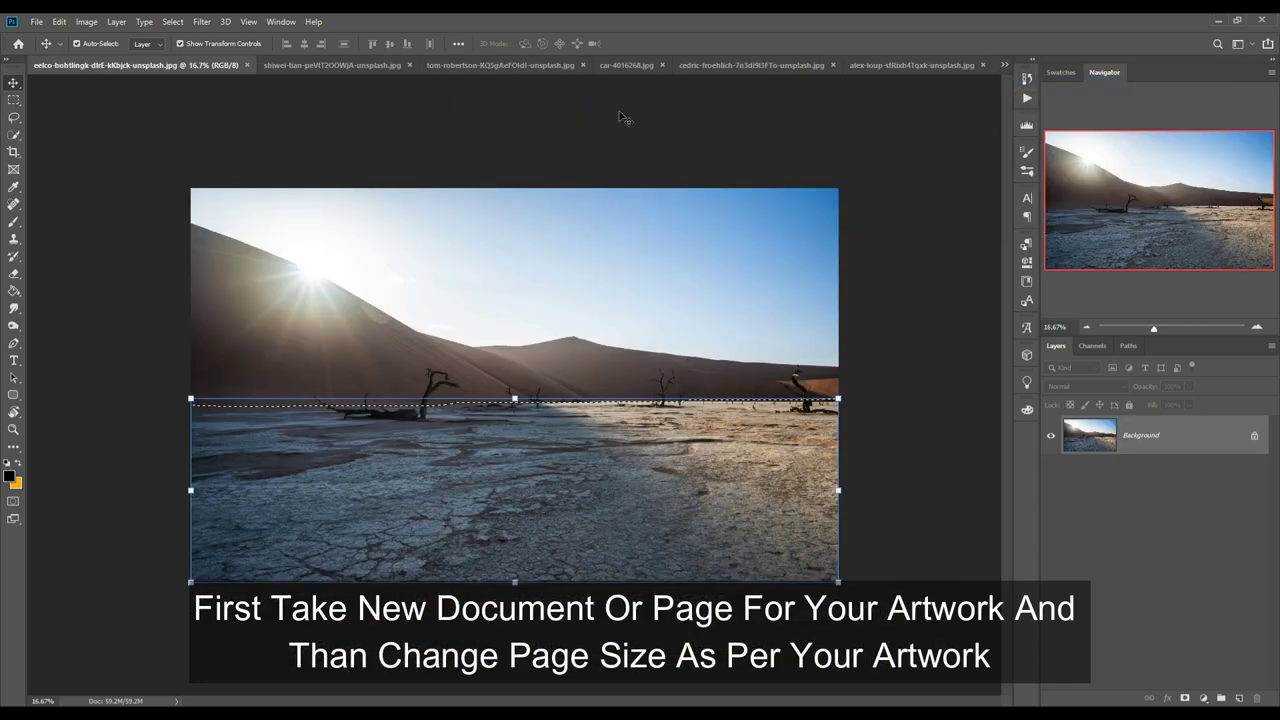
Drag the selected desert ground onto Untitled-1 as Layer 1 and close the floating desert window
left_click_drag(138, 68, 665, 165)
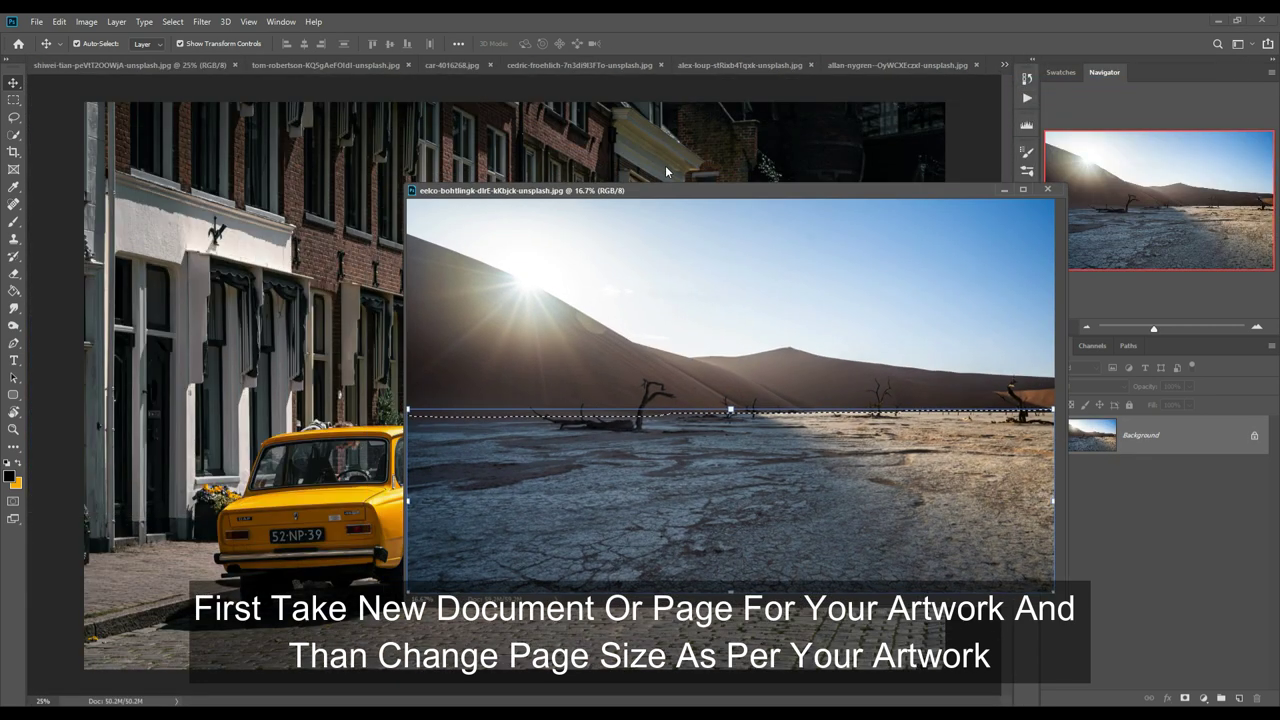
left_click(1006, 64)
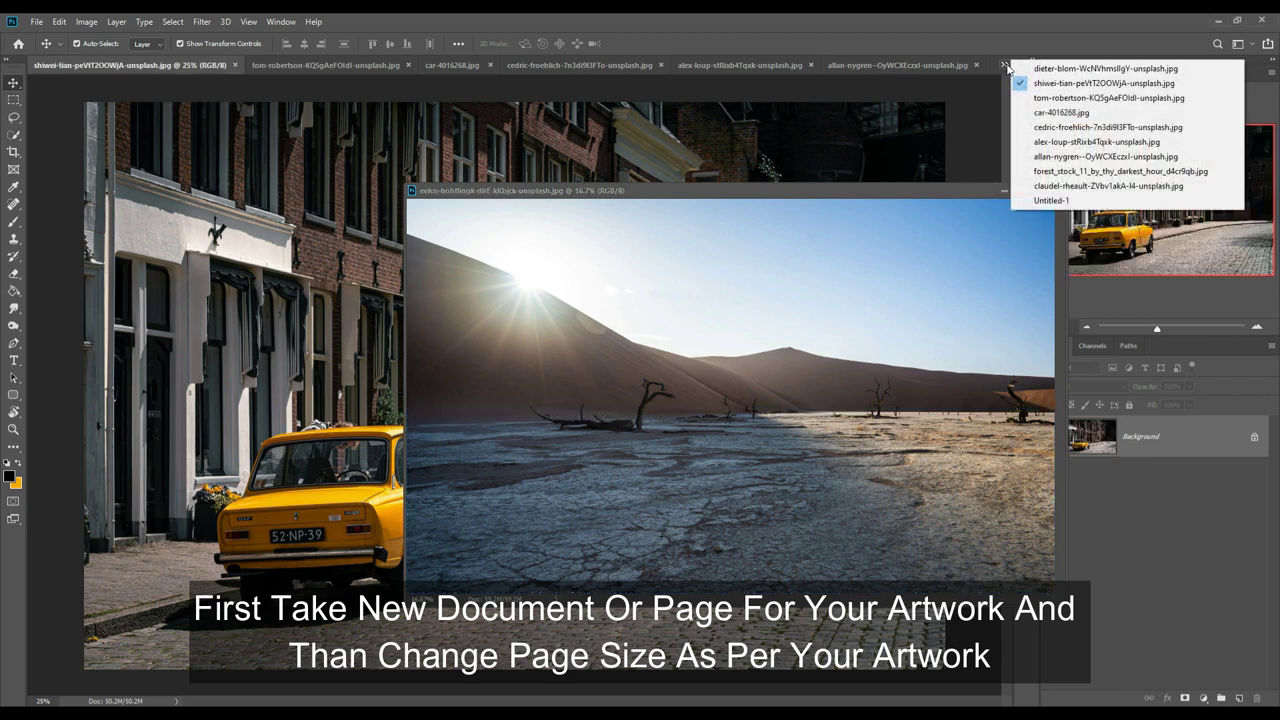
left_click(1050, 201)
left_click_drag(714, 425, 763, 468)
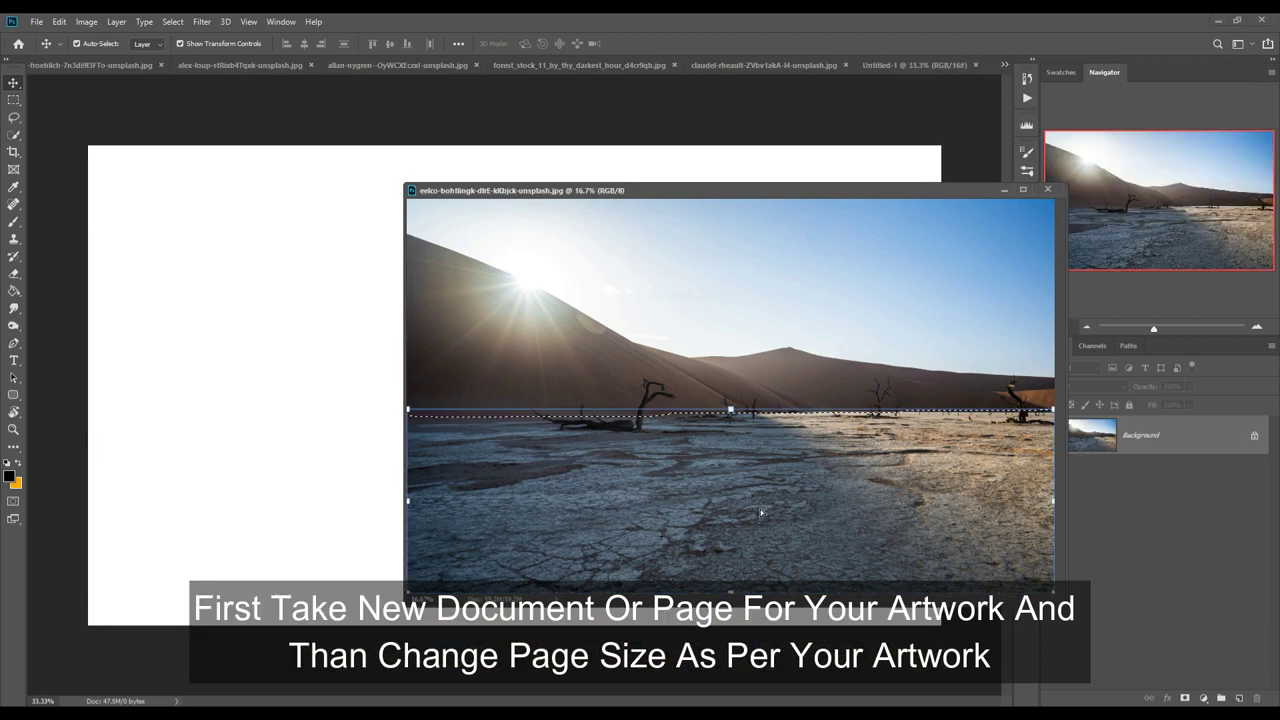
left_click_drag(760, 512, 380, 502)
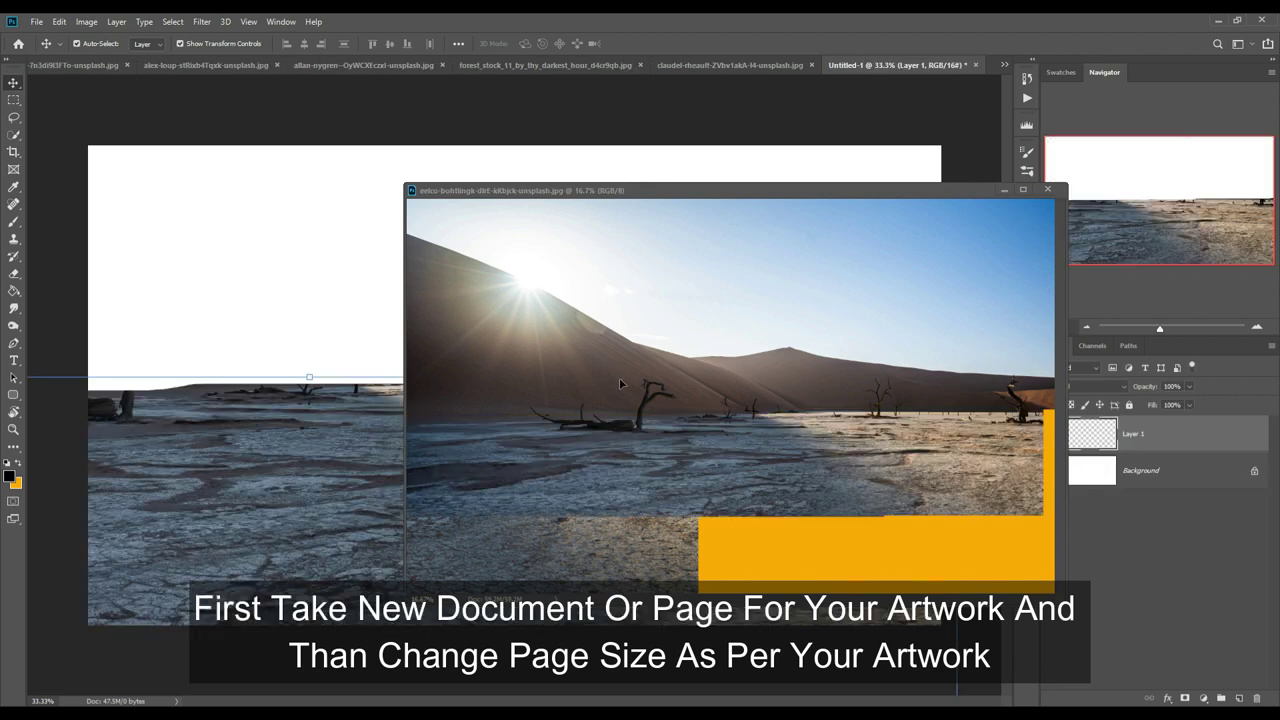
left_click(1004, 190)
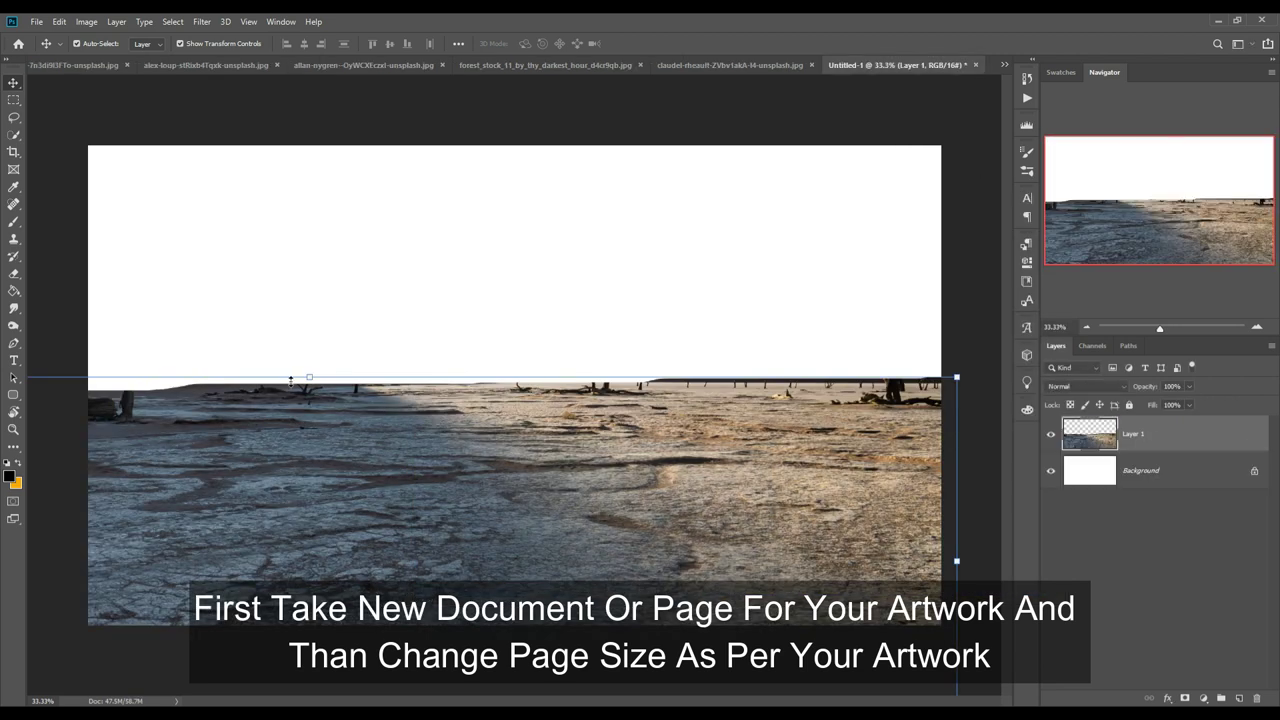
Scale Layer 1 and pull its top corners inward so the ground recedes toward the horizon
mouse_move(314, 383)
left_mouse_down()
mouse_move(490, 418)
mouse_move(493, 431)
left_mouse_up()
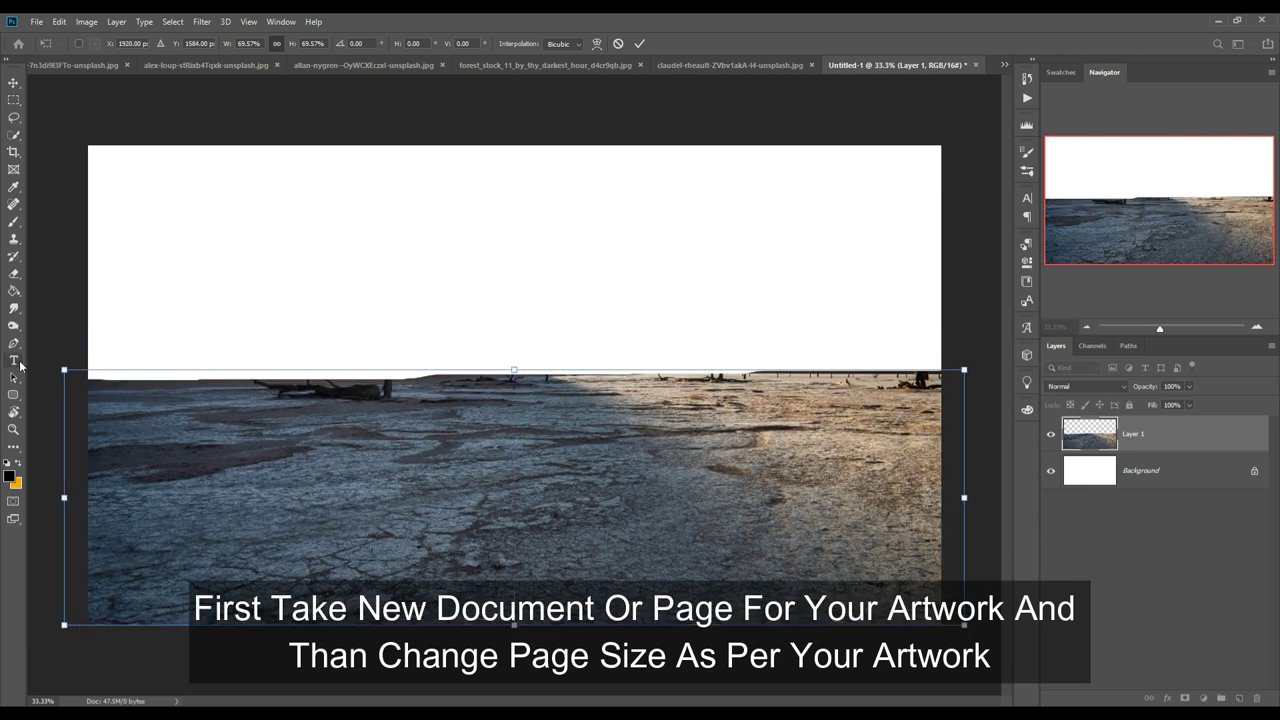
left_click_drag(65, 371, 198, 370)
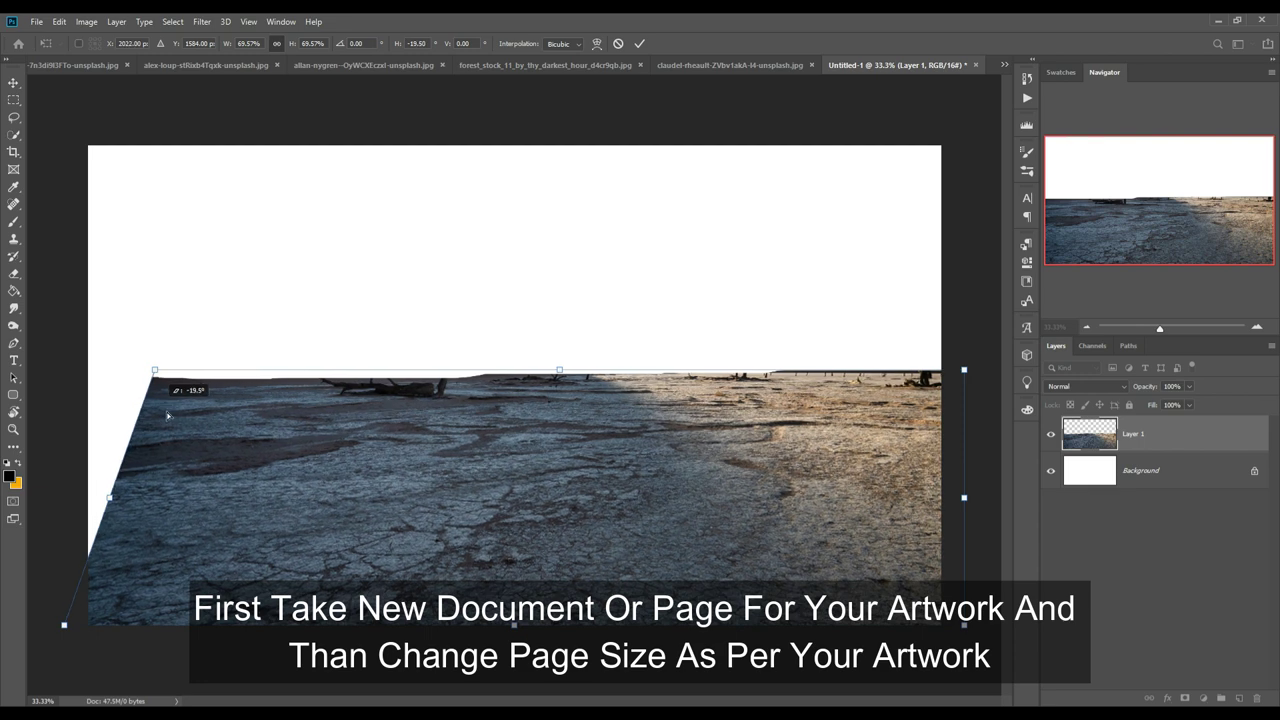
left_click_drag(964, 370, 686, 371)
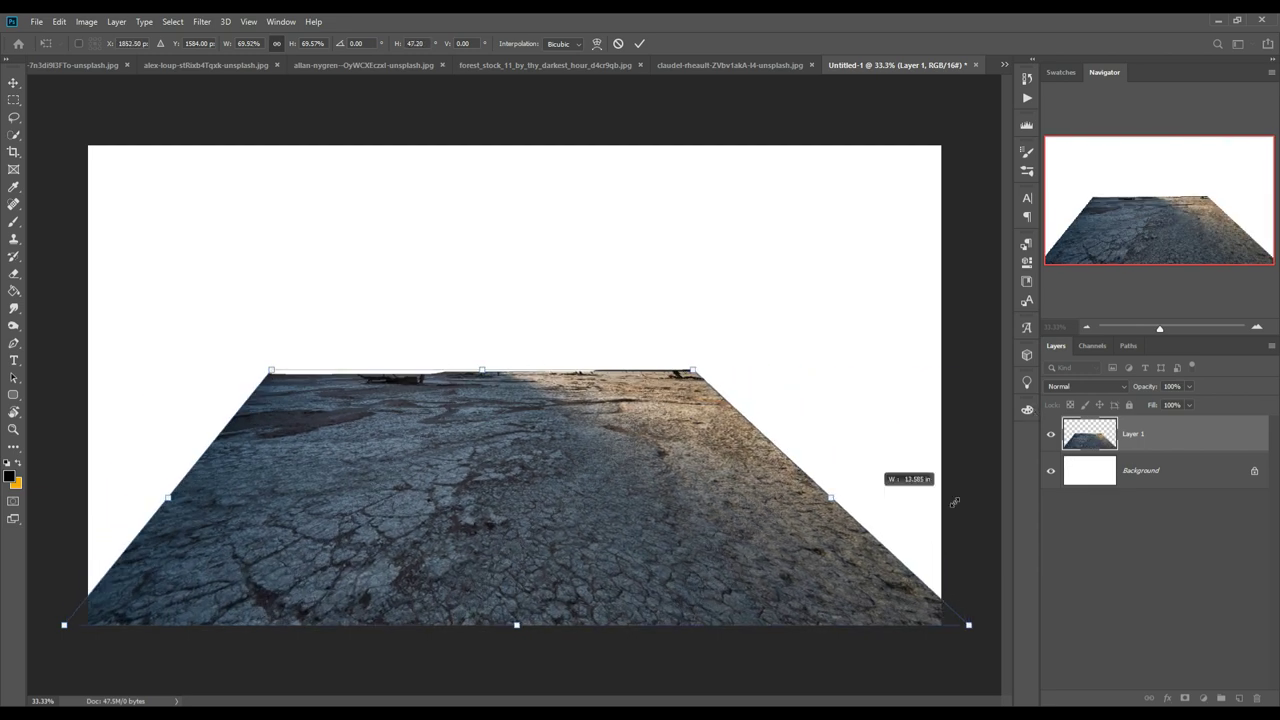
left_click_drag(507, 372, 507, 430)
Apply the perspective, copy a ground patch to a new layer, shift it left, and mask it
key("Return")
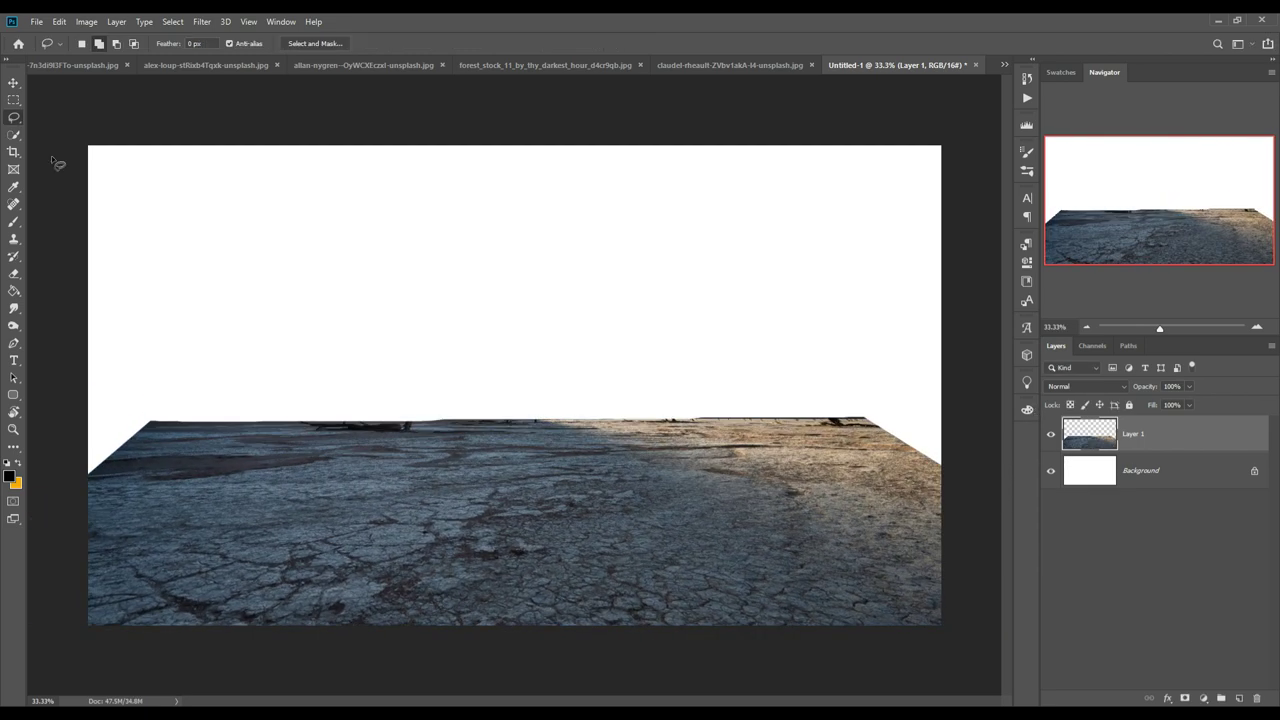
key("ctrl+j")
key("v")
left_click_drag(630, 543, 409, 506)
right_click(1195, 434)
key("Escape")
left_click(1185, 698)
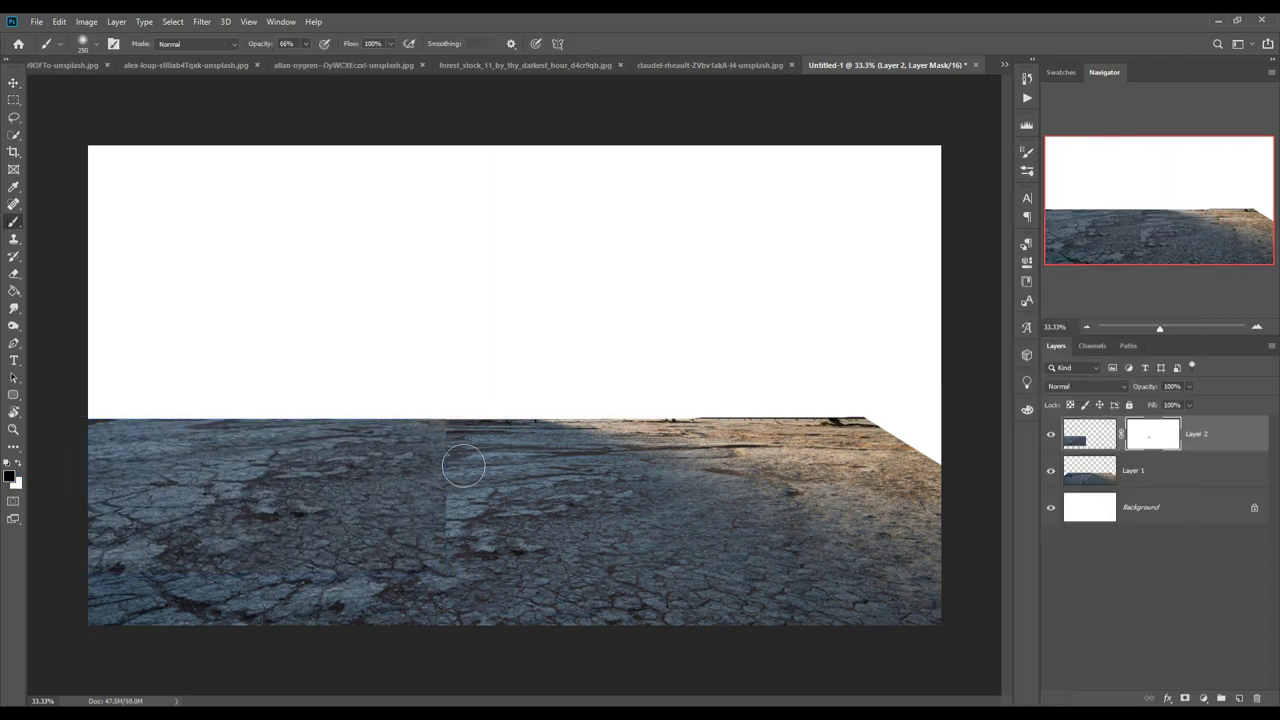
Duplicate Layer 2, move the copy right, and brush its mask edges
key("v")
right_click(1195, 434)
left_click(1100, 290)
left_click(749, 209)
left_click_drag(637, 497, 772, 500)
left_click(1153, 434)
key("b")
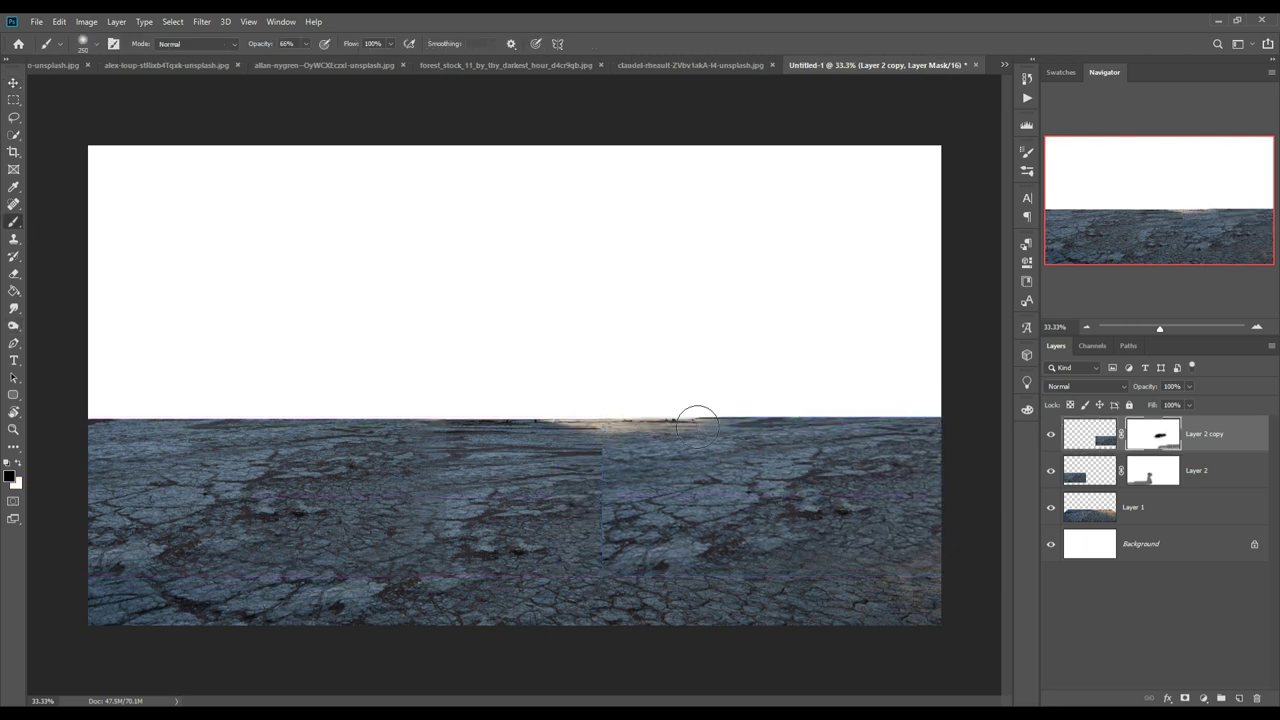
Merge the ground patches into one layer and lower its top edge to fit the canvas
key("v")
key("ctrl+alt+a")
key("ctrl+e")
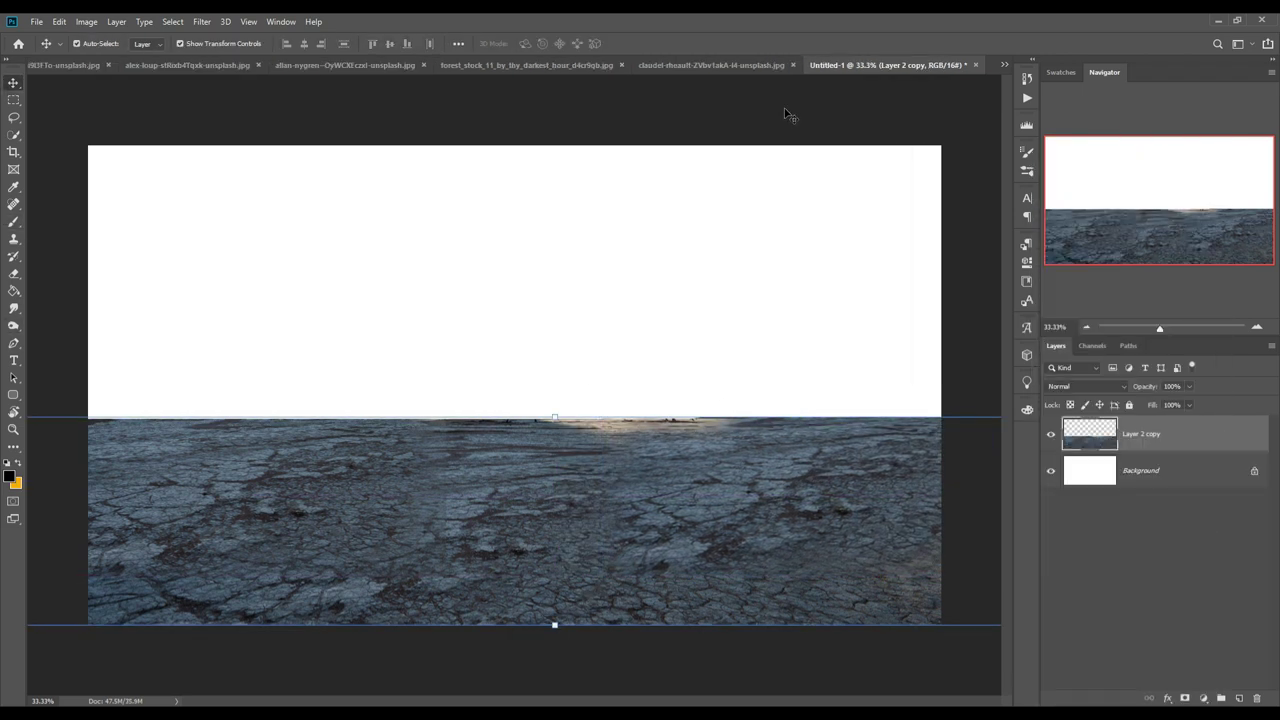
left_click_drag(554, 417, 554, 426)
key("Return")
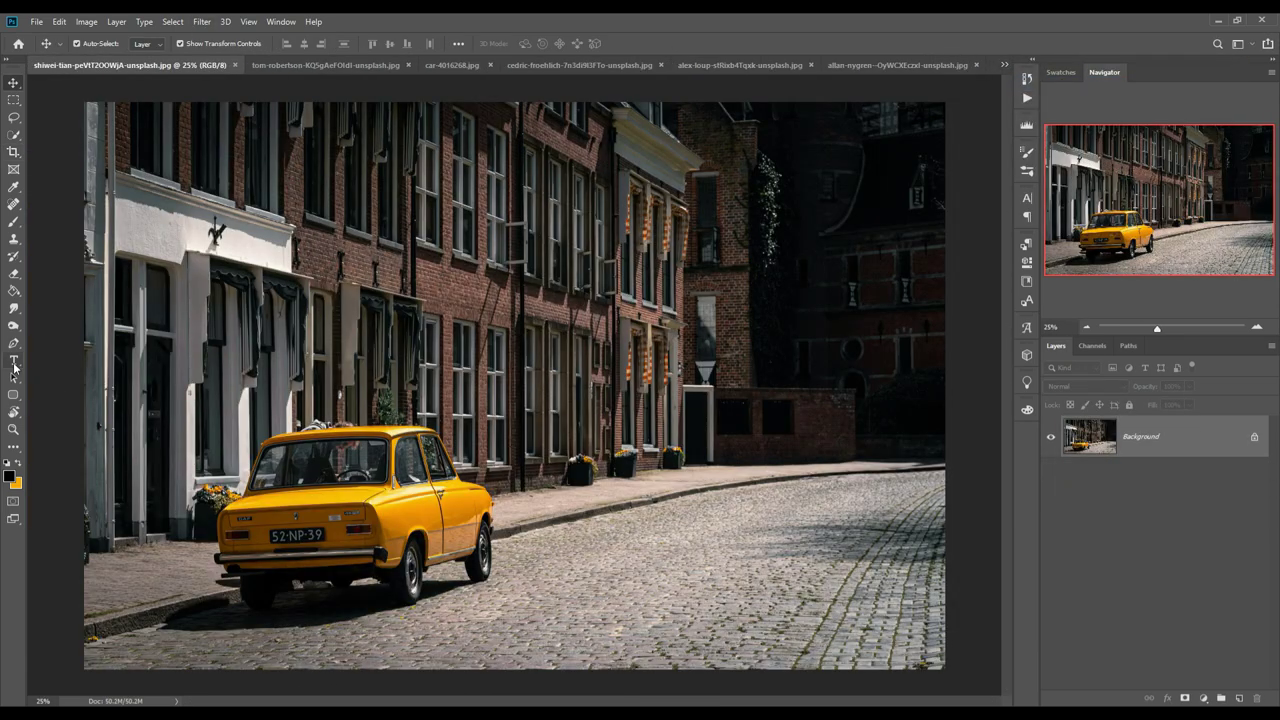
Pick the Pen tool and zoom to 300% on the car's lower side and wheel
left_click(14, 364)
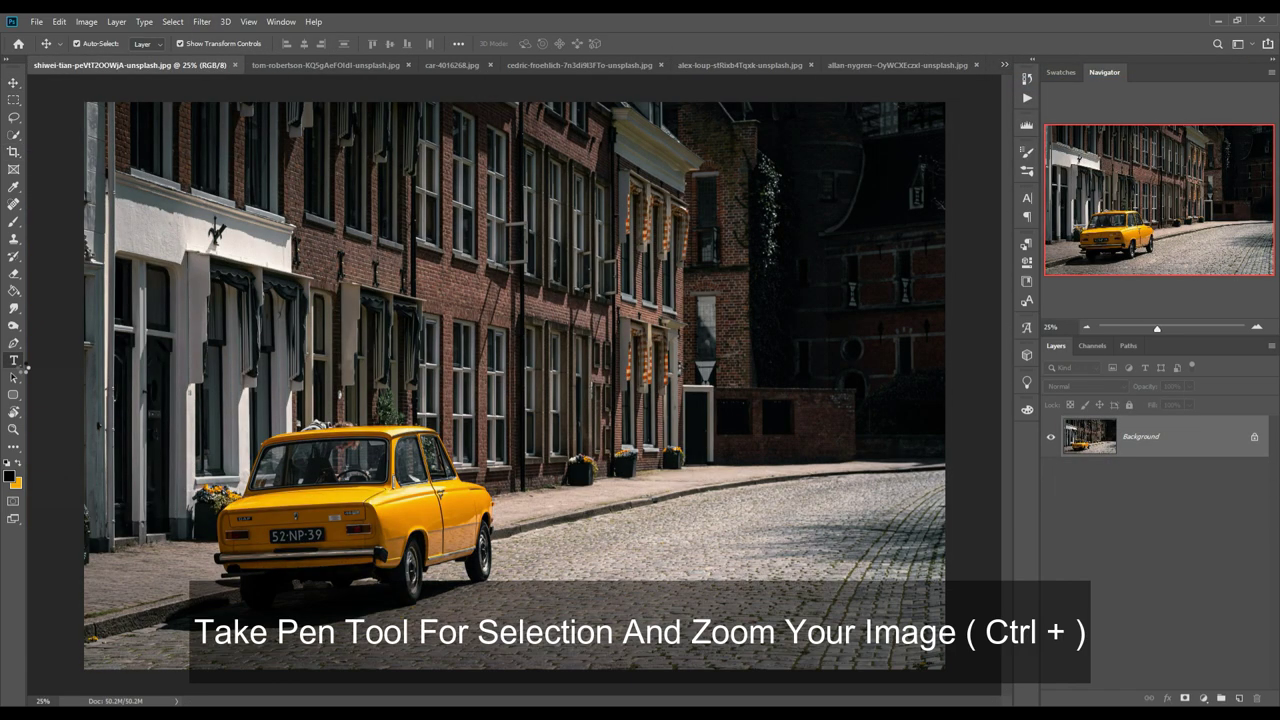
left_click(14, 343)
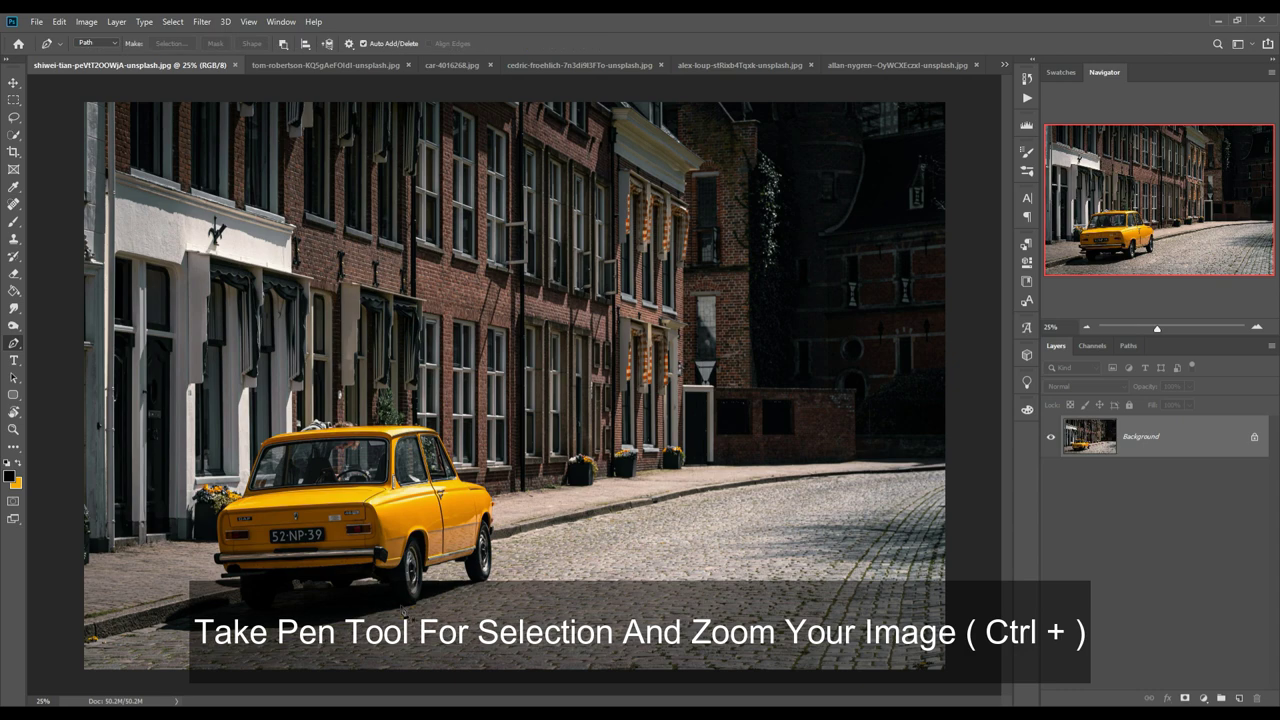
key("ctrl+plus")
key("ctrl+plus")
key("ctrl+plus")
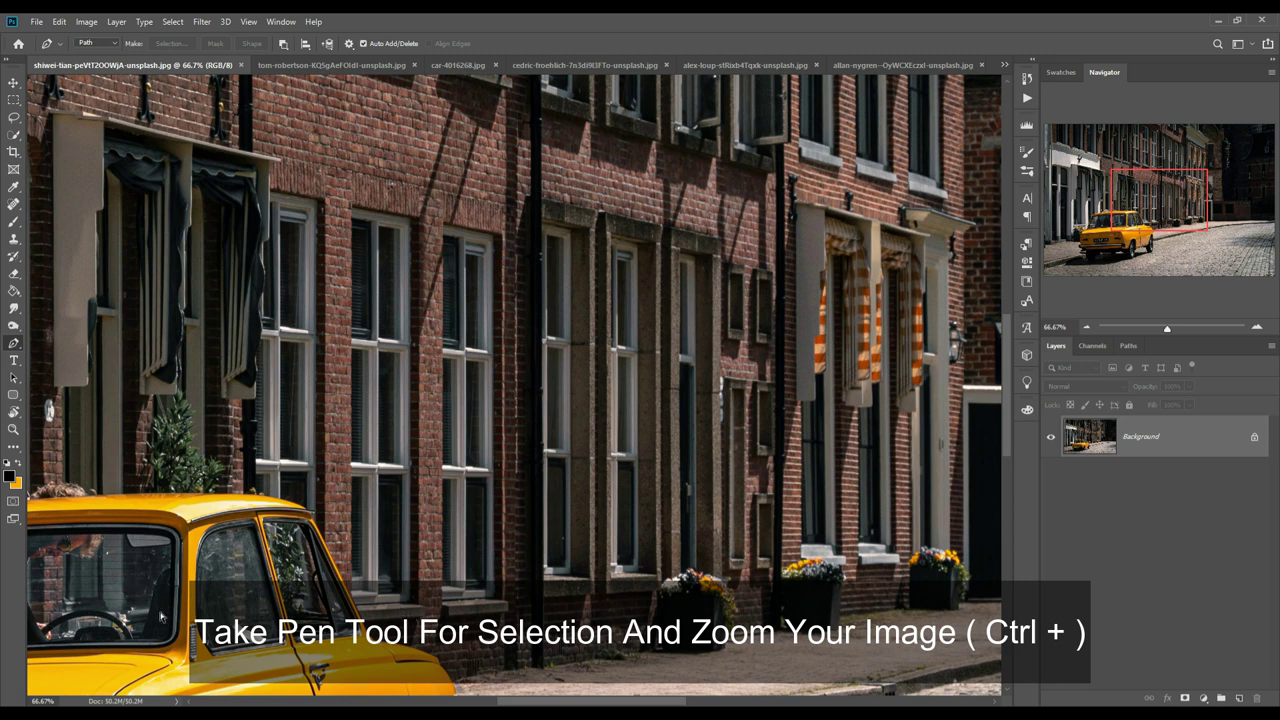
key("ctrl+plus")
key("ctrl+plus")
key("ctrl+plus")
mouse_move(589, 181)
left_mouse_down()
mouse_move(603, 346)
mouse_move(580, 523)
mouse_move(523, 265)
left_mouse_up()
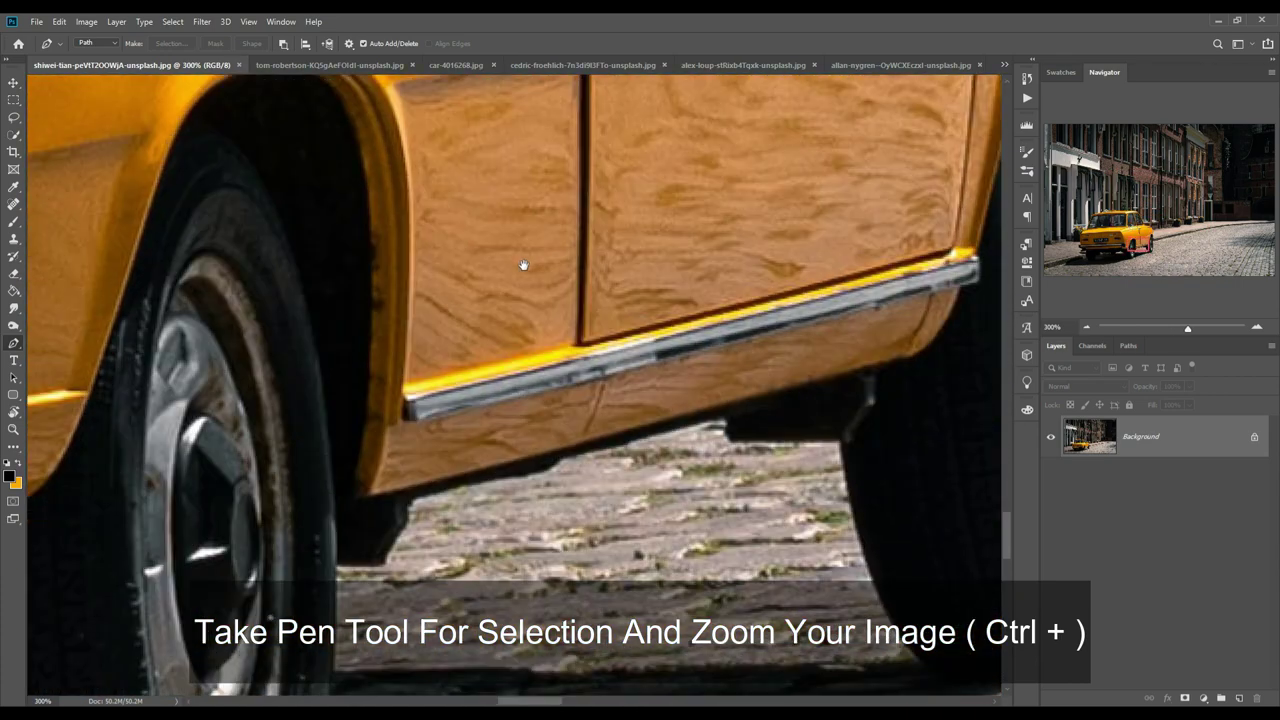
left_click_drag(583, 477, 520, 357)
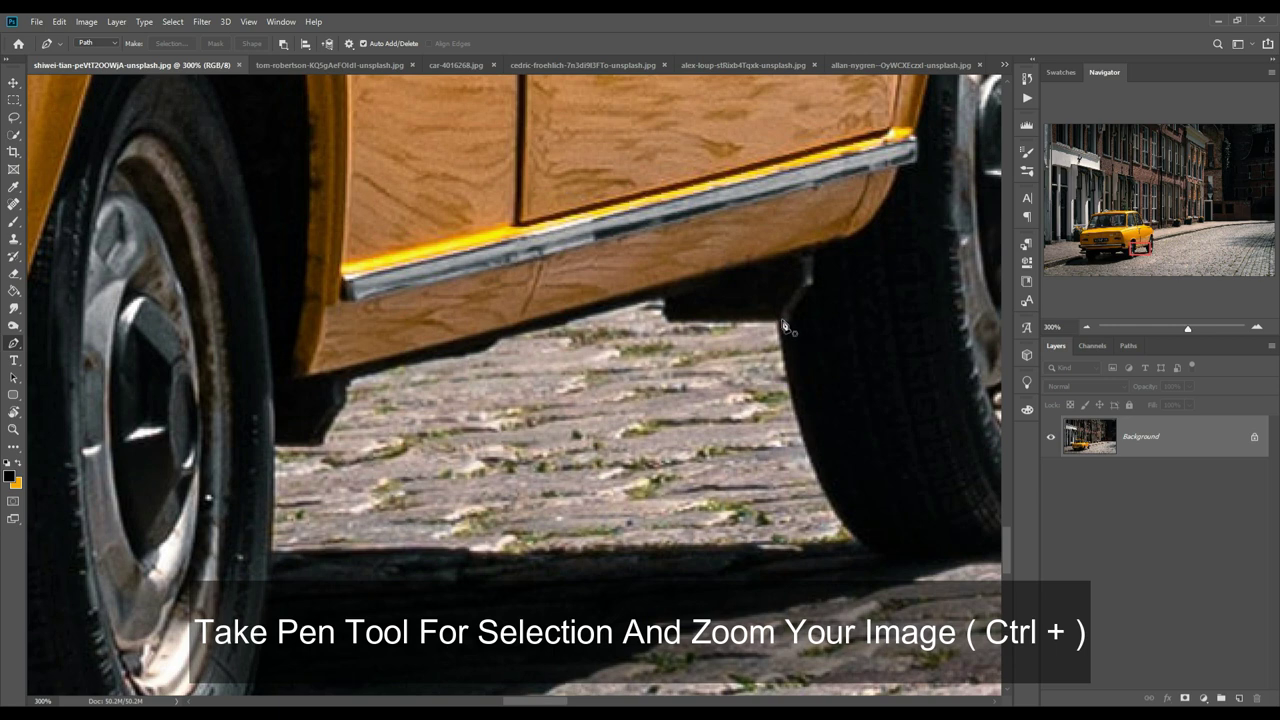
Trace the path along the car's underside, around both tires and beneath the bumper
left_click(343, 372)
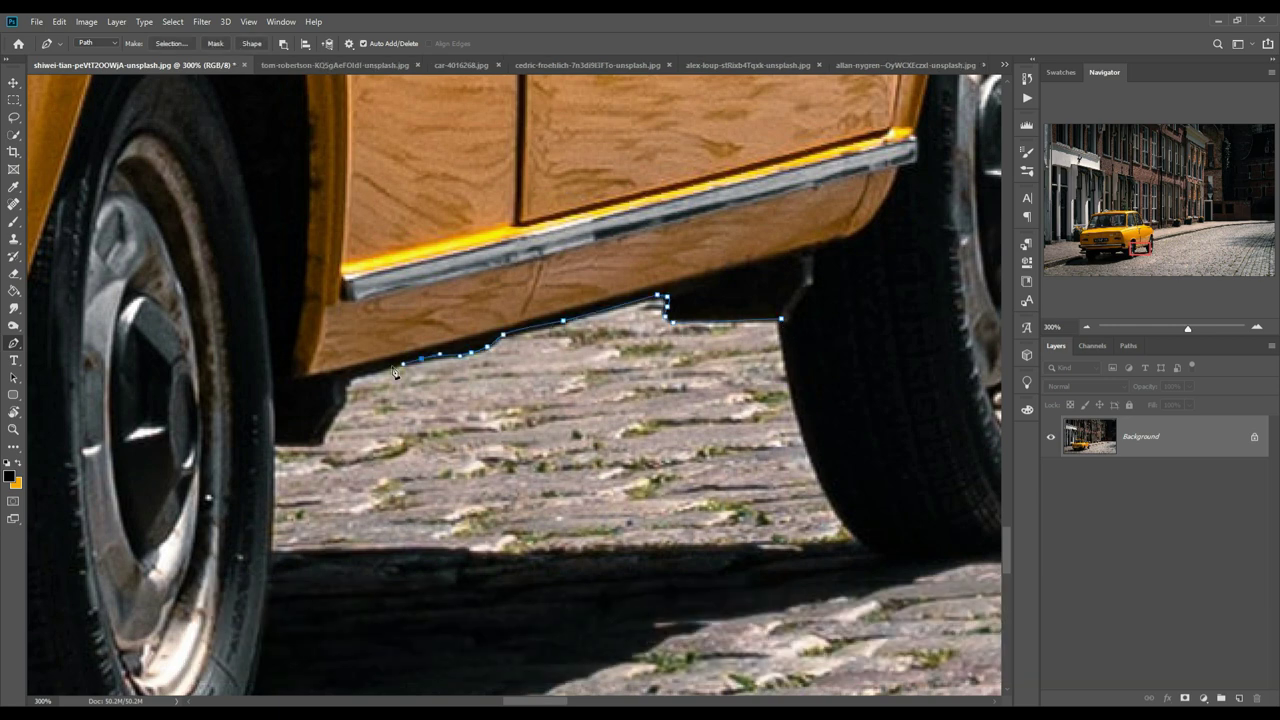
left_click_drag(400, 500, 650, 300)
left_click(433, 504)
left_click_drag(433, 530, 826, 570)
left_click_drag(632, 578, 533, 576)
left_click_drag(557, 477, 527, 401)
left_click(519, 302)
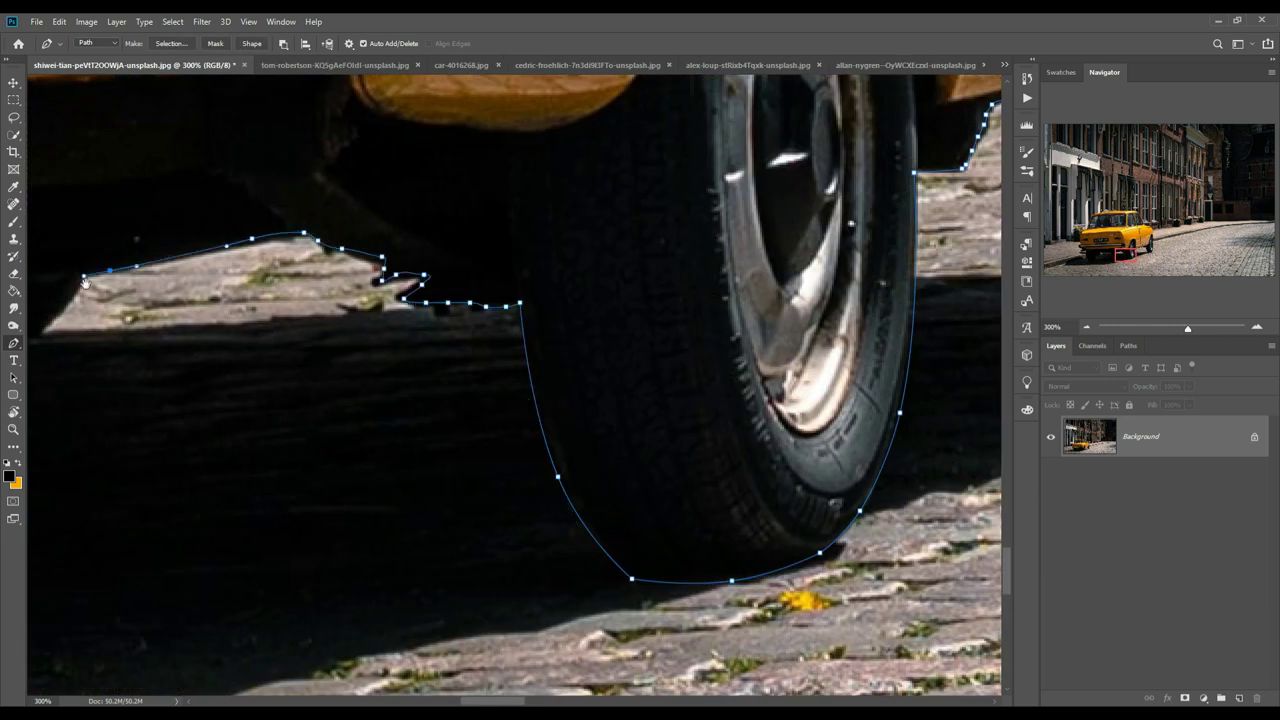
left_click_drag(85, 283, 530, 290)
left_click(477, 489)
left_click_drag(300, 300, 600, 400)
left_click(425, 327)
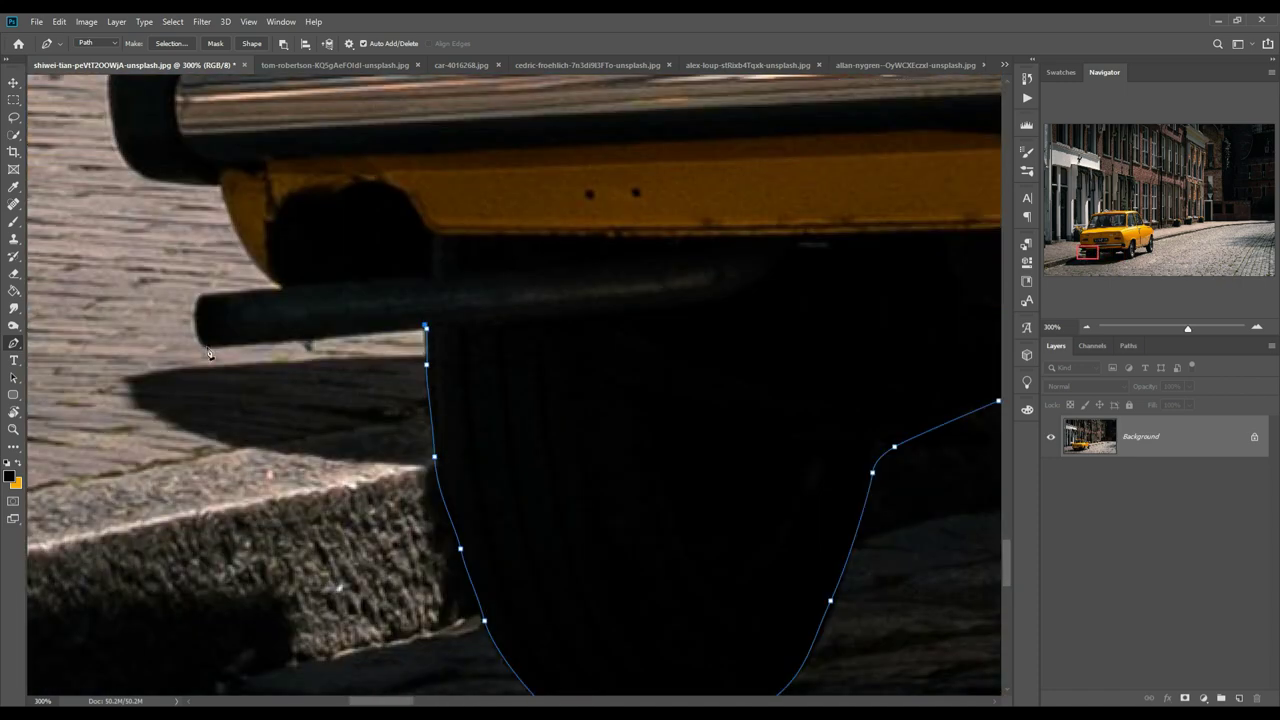
left_click_drag(113, 138, 500, 600)
left_click_drag(400, 200, 700, 600)
Continue the path up the body edge, over the roof, and down the front pillar and fender
left_click(531, 457)
left_click_drag(500, 200, 600, 600)
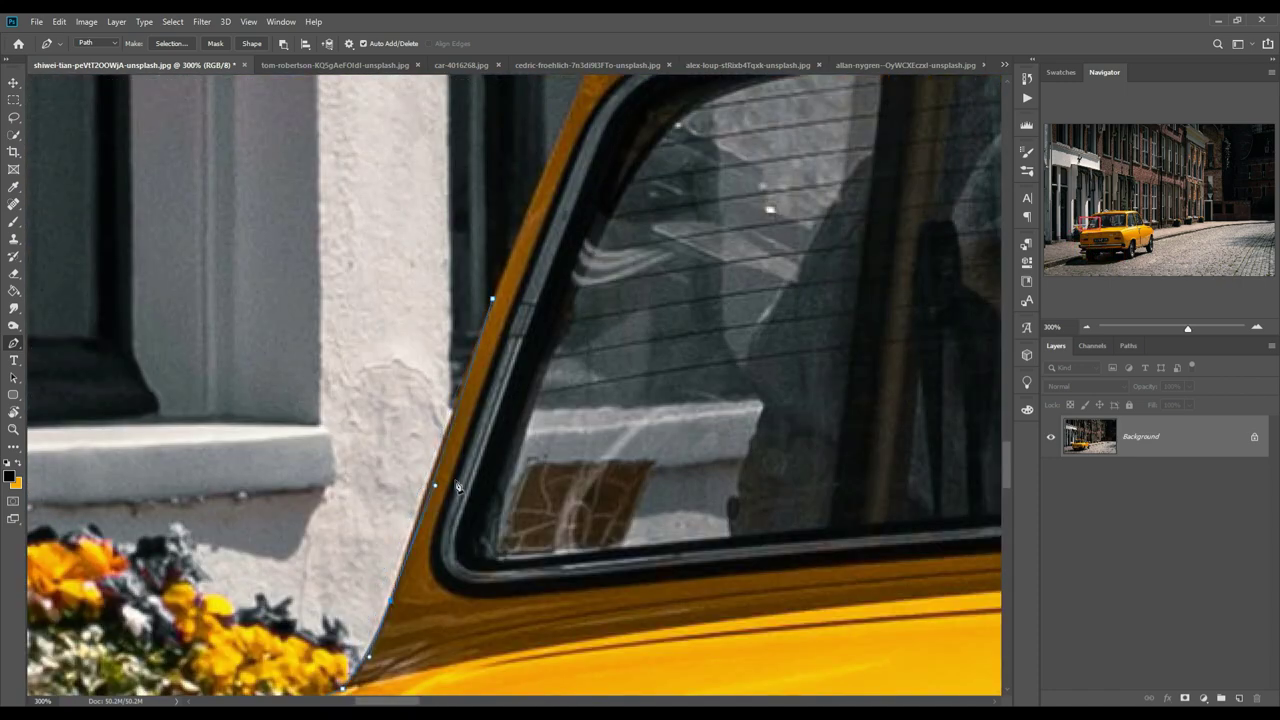
left_click_drag(500, 150, 600, 500)
left_click(698, 104)
left_click_drag(704, 101, 400, 400)
left_click(663, 337)
left_click_drag(800, 340, 500, 340)
left_click(777, 343)
left_click_drag(700, 300, 450, 350)
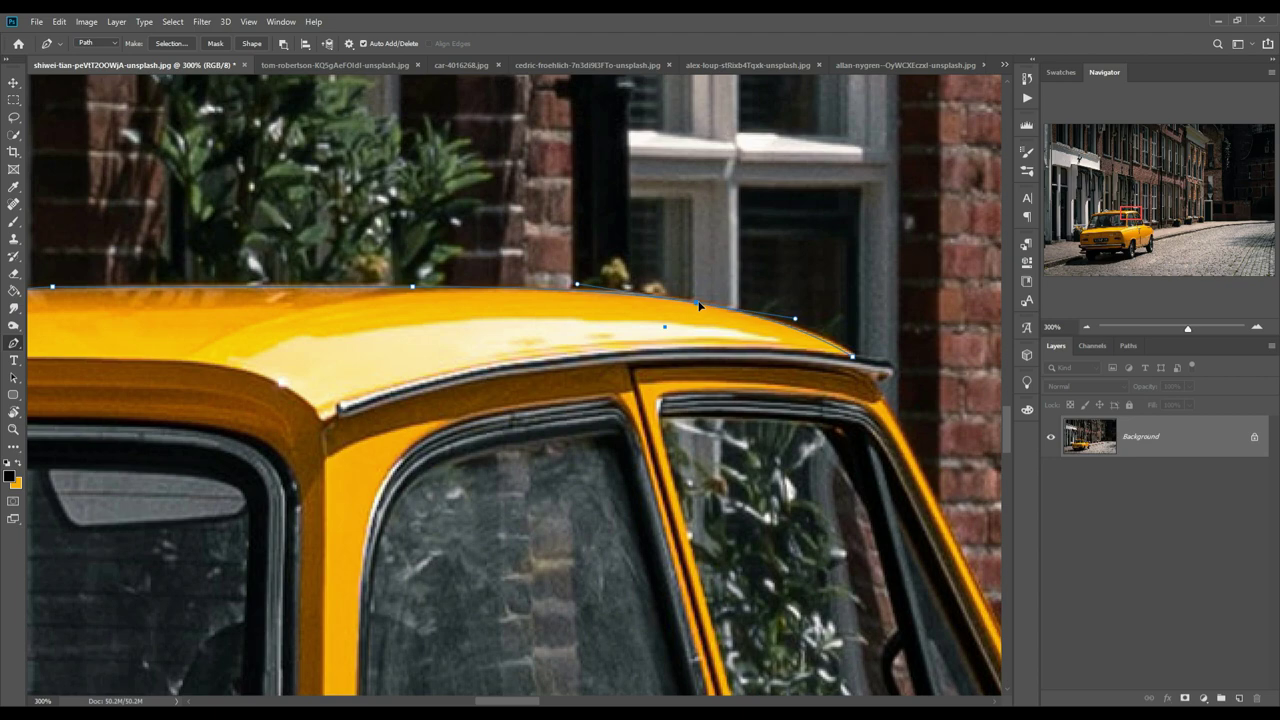
left_click_drag(700, 250, 450, 450)
left_click_drag(788, 535, 350, 350)
left_click_drag(700, 500, 580, 250)
left_click(662, 263)
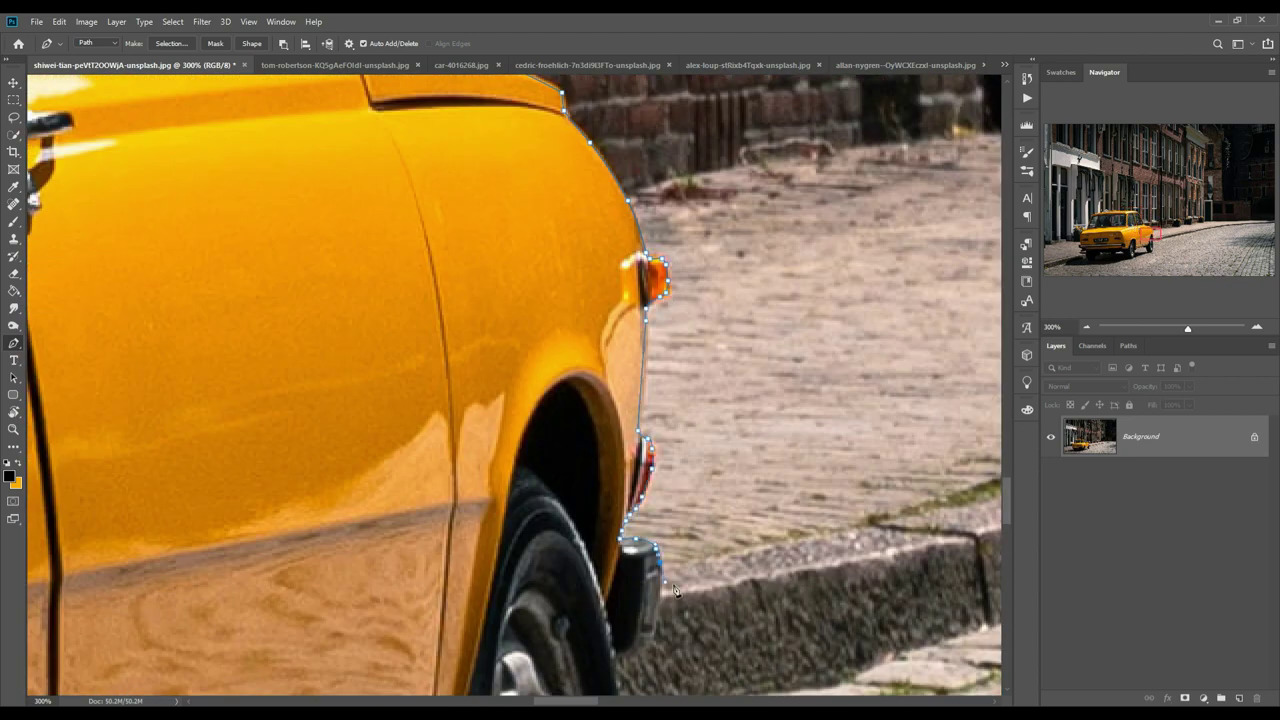
left_click_drag(674, 590, 790, 395)
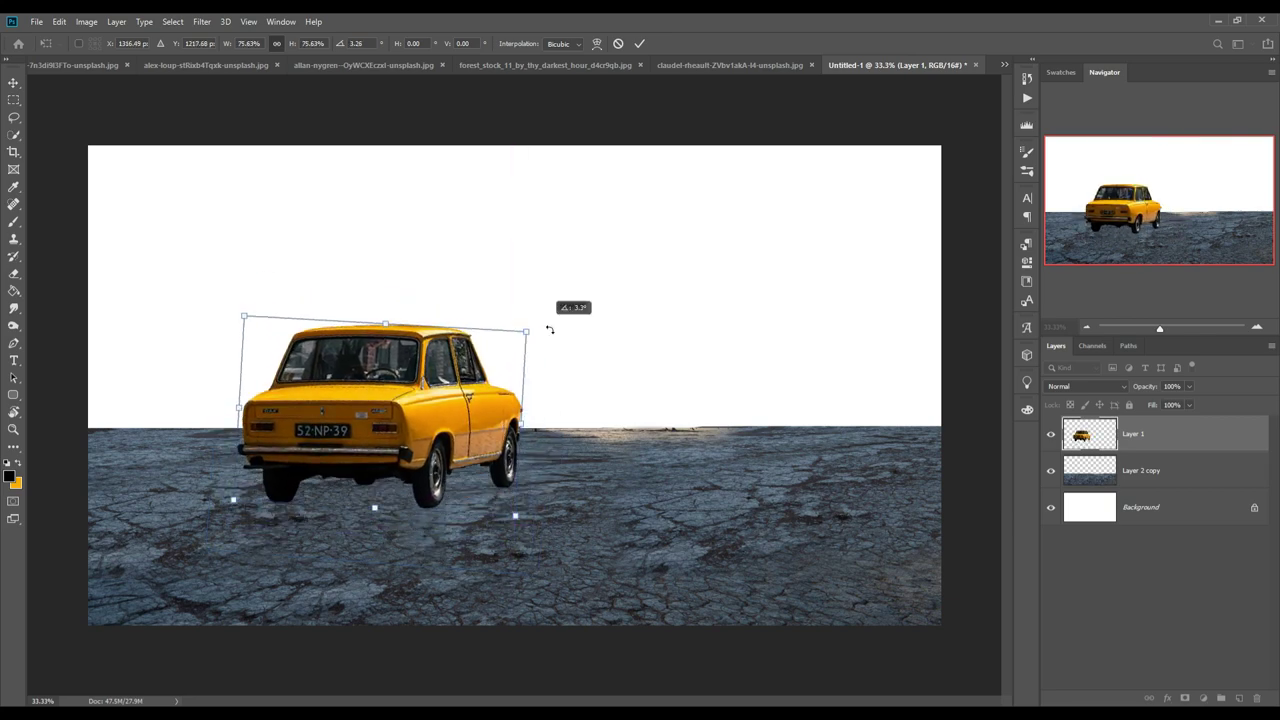
Shrink the cut-out car with Free Transform to fit onto the cracked ground
left_click_drag(589, 345, 495, 346)
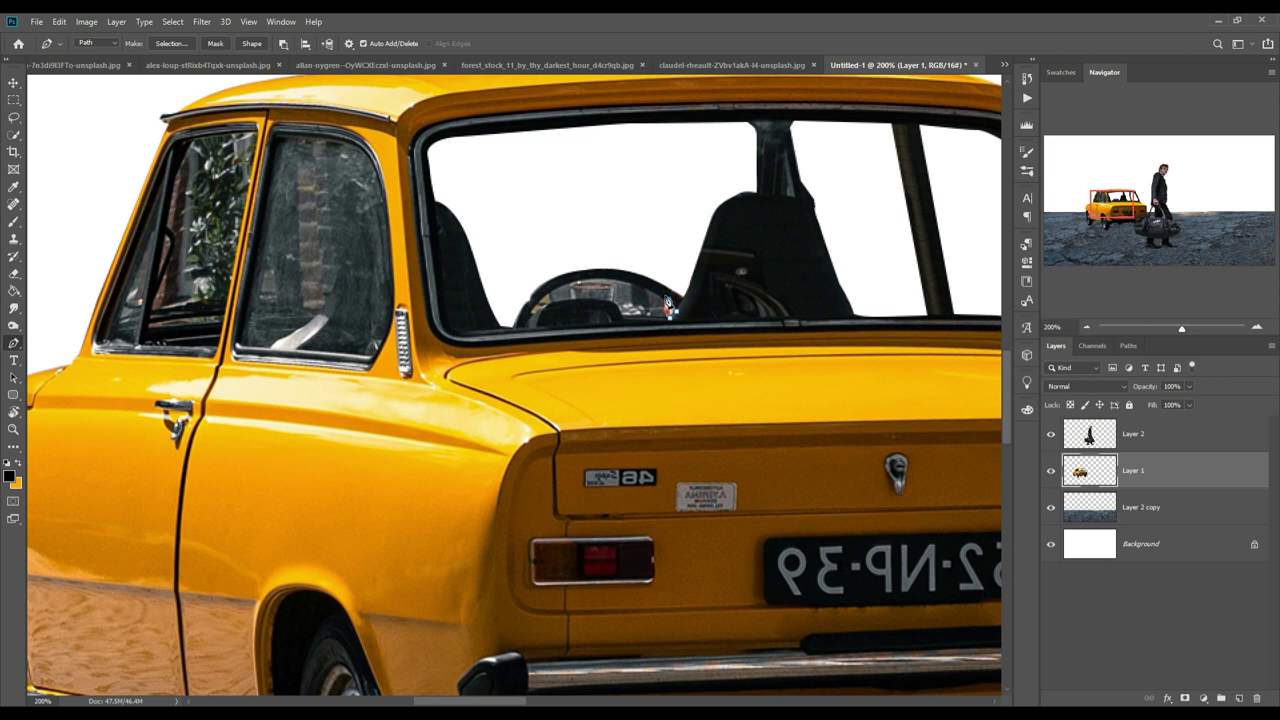
Convert the rear window pen path into a selection from its context menu
right_click(620, 292)
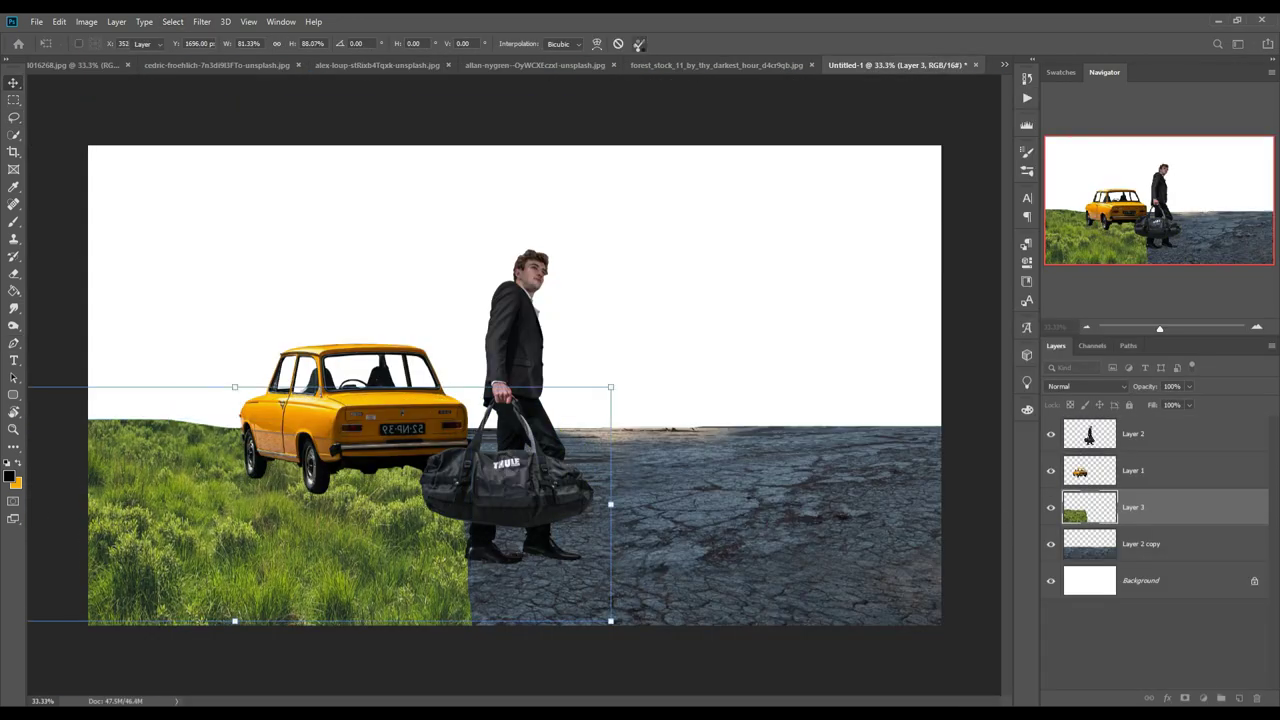
Paint a soft shadow on a new layer, then stretch and flatten it under the car and man
left_click(1241, 698)
key("b")
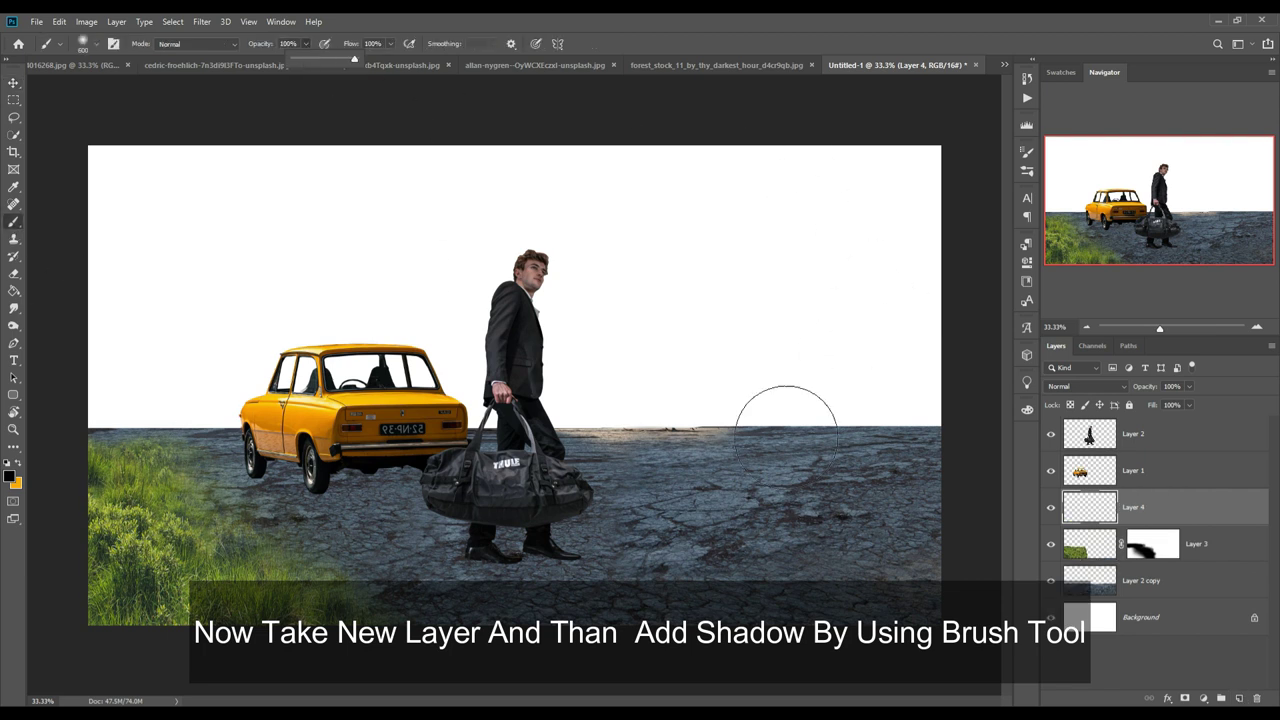
left_click(375, 495)
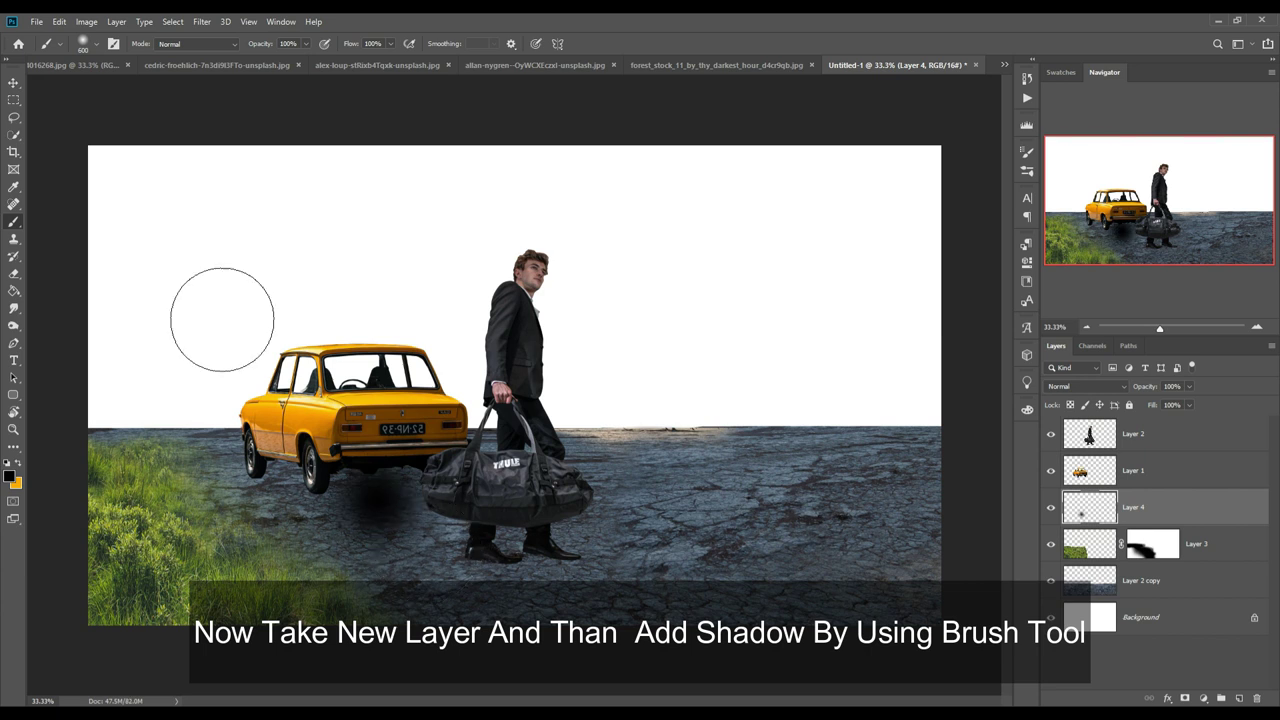
left_click(13, 84)
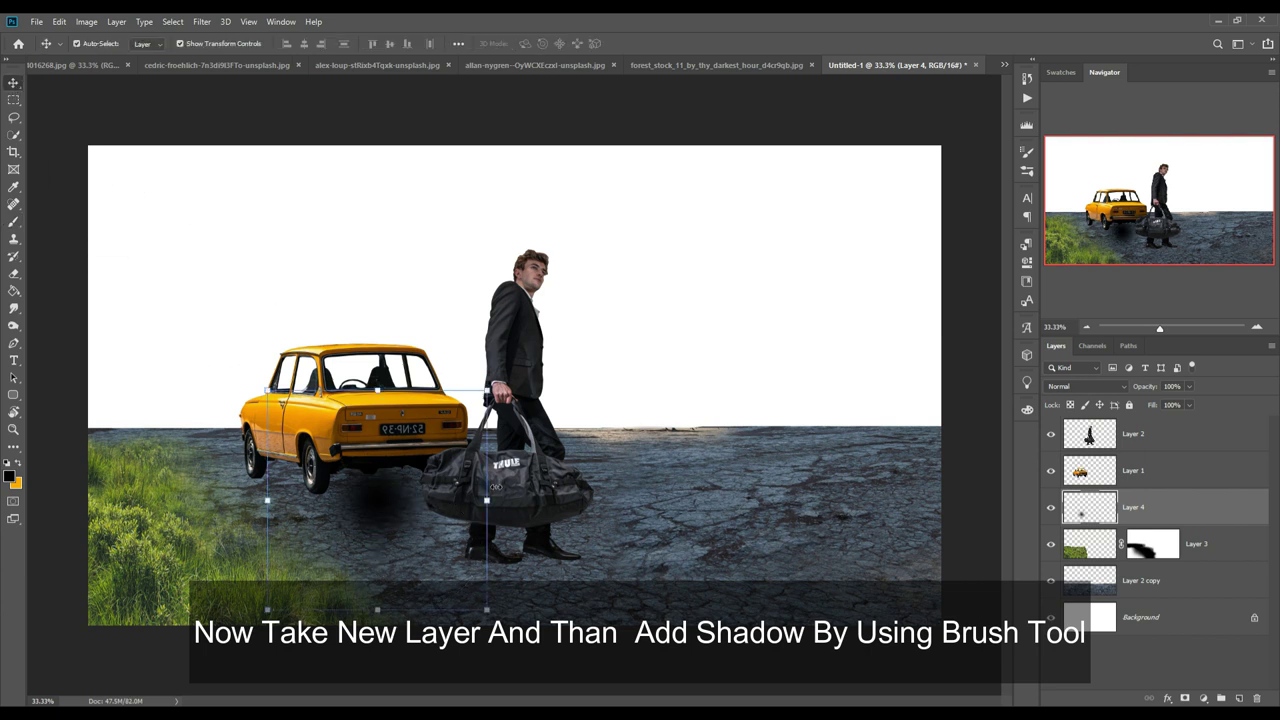
left_click_drag(487, 500, 737, 500)
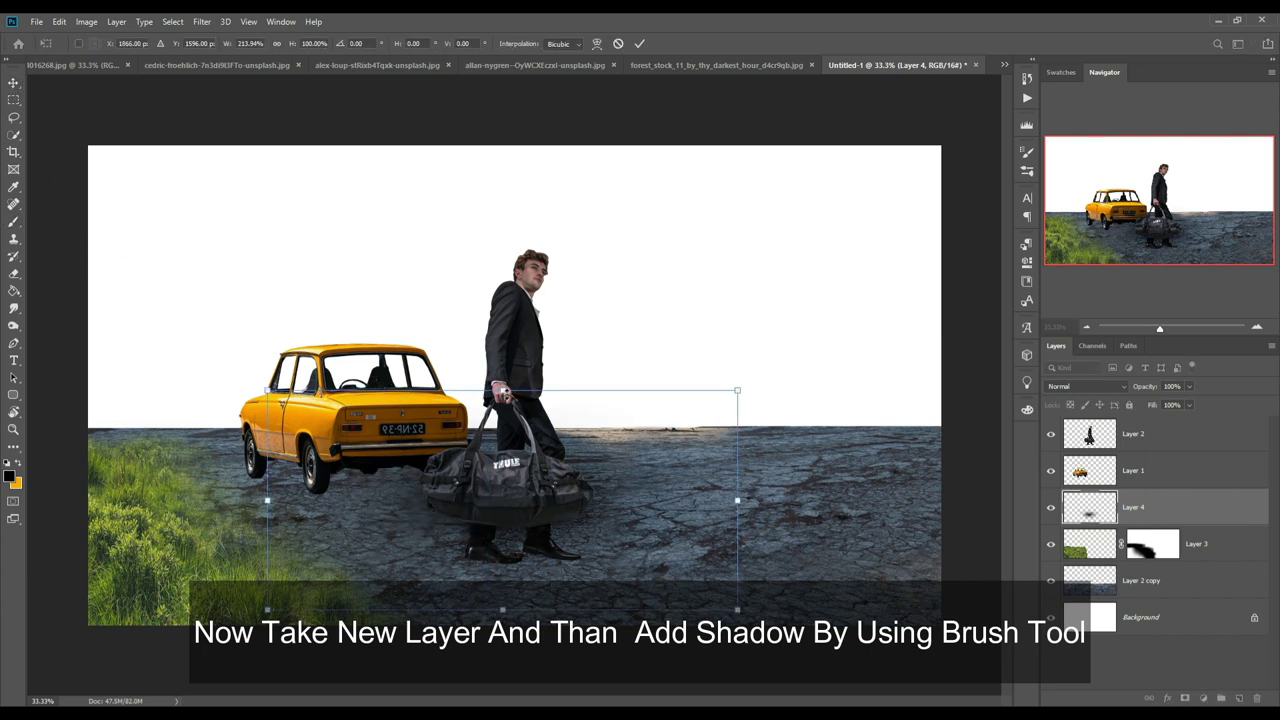
left_click_drag(502, 390, 502, 521)
mouse_move(524, 575)
left_mouse_down()
mouse_move(357, 497)
mouse_move(325, 533)
left_mouse_up()
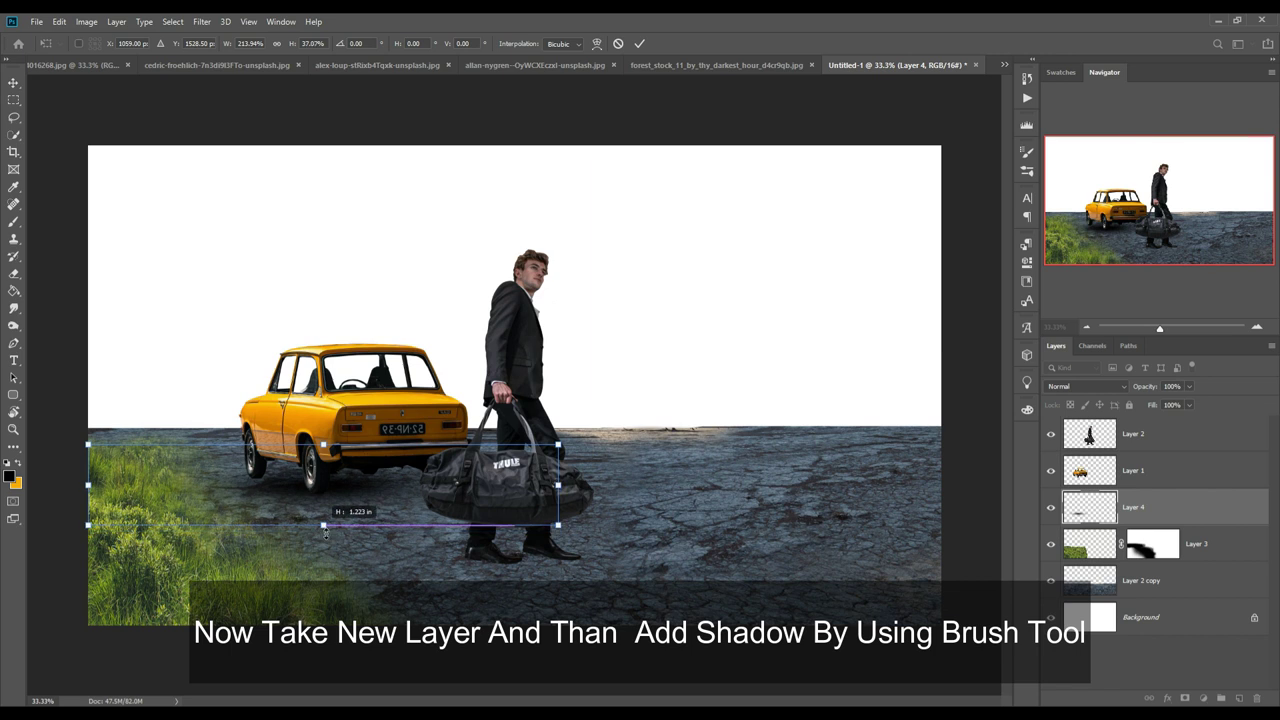
left_click(640, 44)
Duplicate the shadow layer three times, nudging the copies into place
right_click(1176, 506)
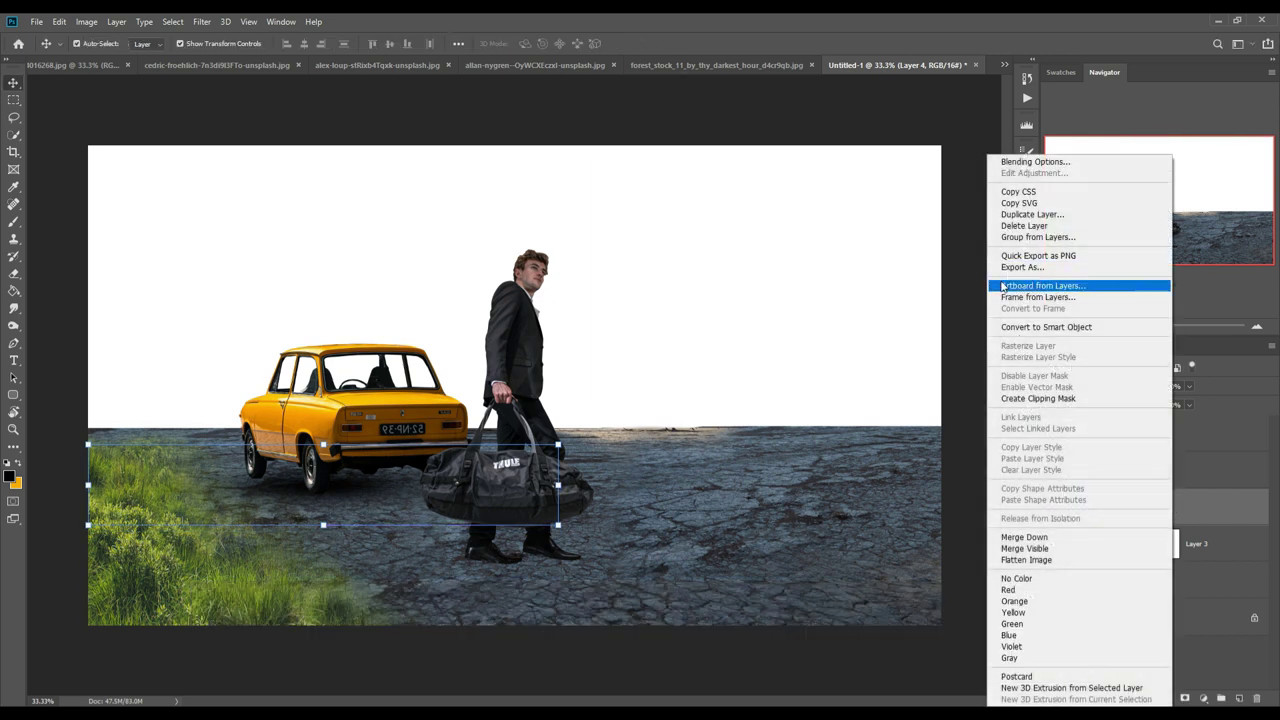
key("Escape")
mouse_move(385, 483)
left_mouse_down()
mouse_move(480, 483)
mouse_move(276, 472)
mouse_move(390, 475)
left_mouse_up()
right_click(1147, 520)
left_click(1019, 214)
key("Return")
right_click(1147, 507)
left_click(1029, 214)
key("Return")
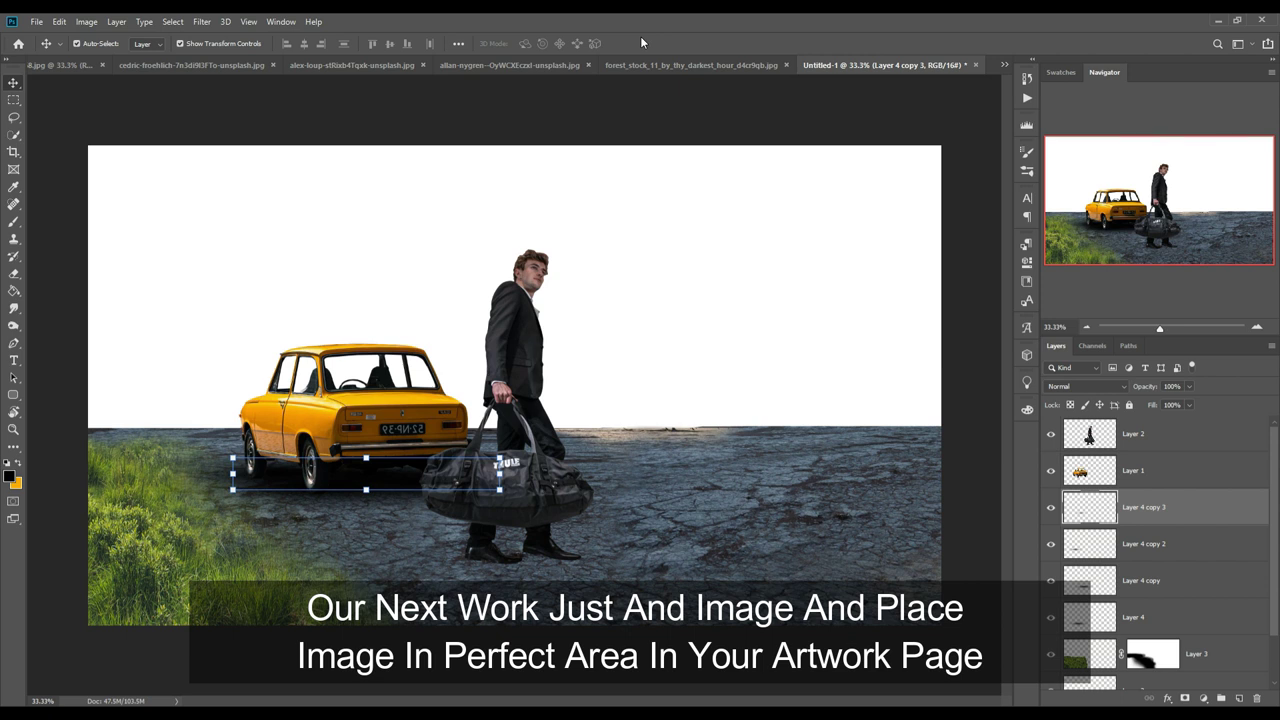
left_click(150, 520)
Add an empty Layer 5 above the car, nudge the man right, and size the brush for his foot shadow
left_click(510, 340)
left_click(350, 400)
key("ctrl+shift+alt+n")
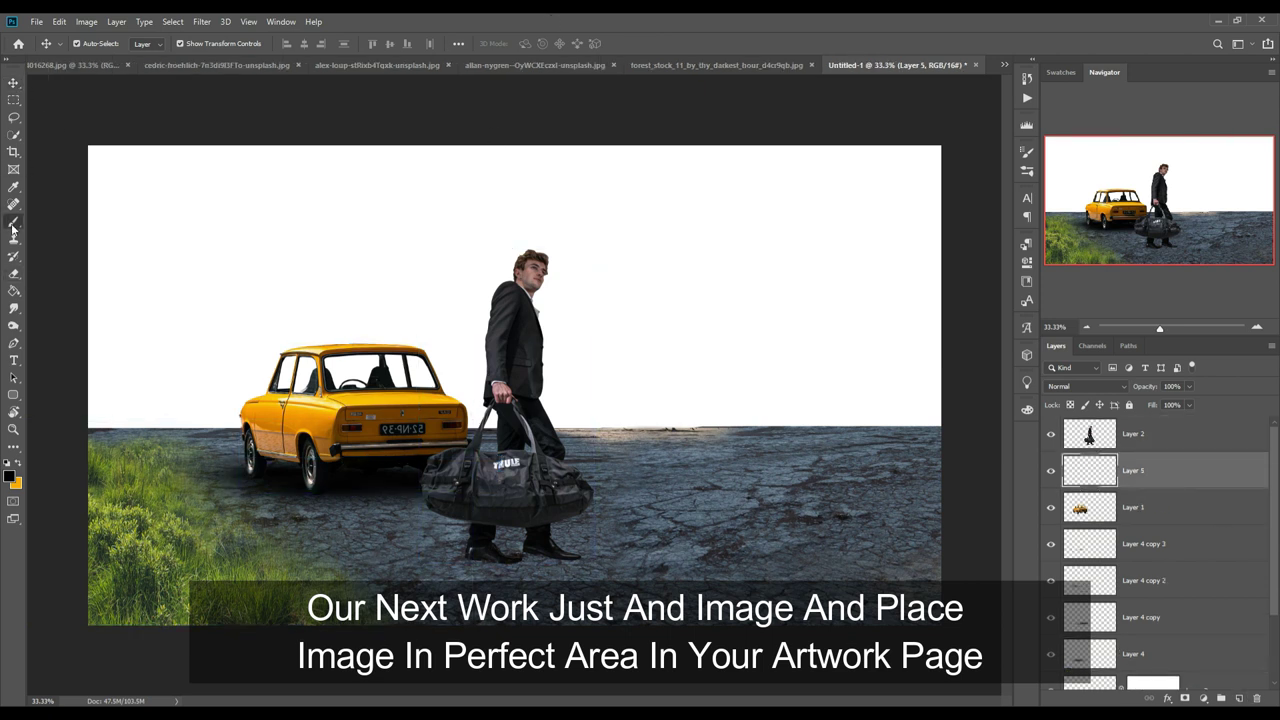
left_click_drag(524, 348, 557, 352)
key("b")
key("alt+bracketleft")
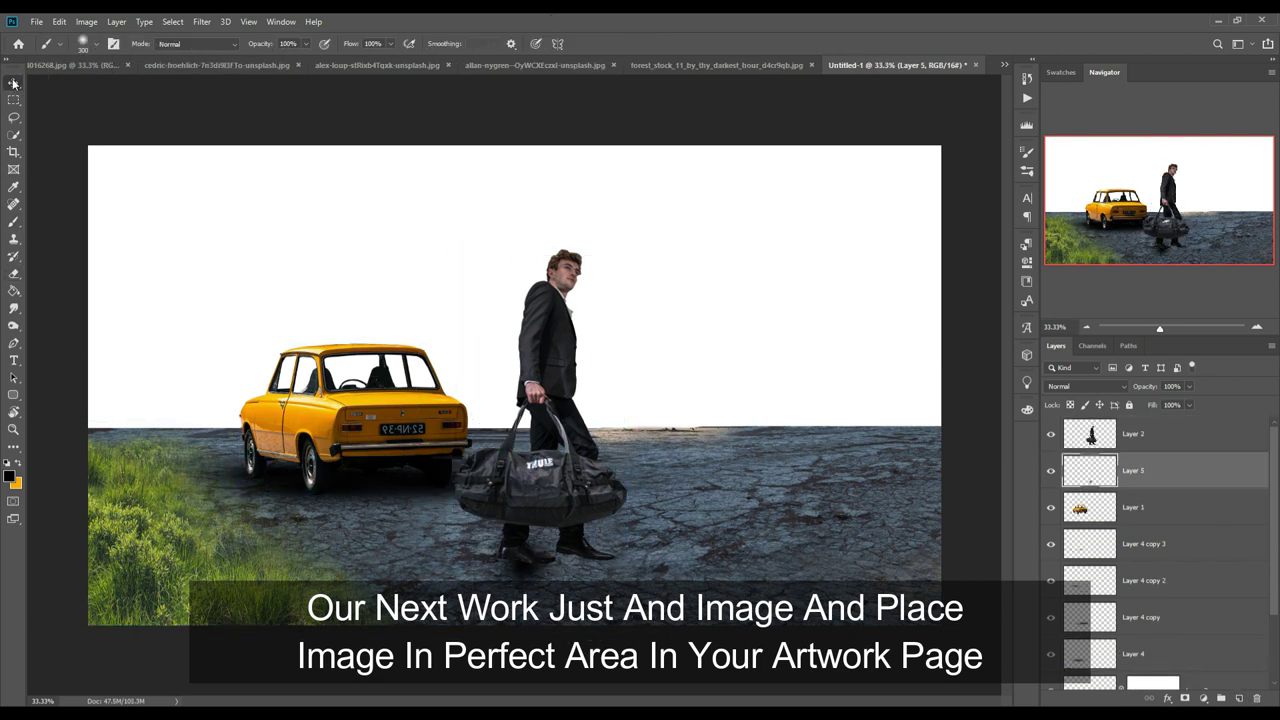
Duplicate the foot shadow layer
left_click(13, 84)
key("ctrl+alt+j")
key("Return")
Bring the rocky island in as Layer 6 and place a copy on the right horizon
left_click(753, 550)
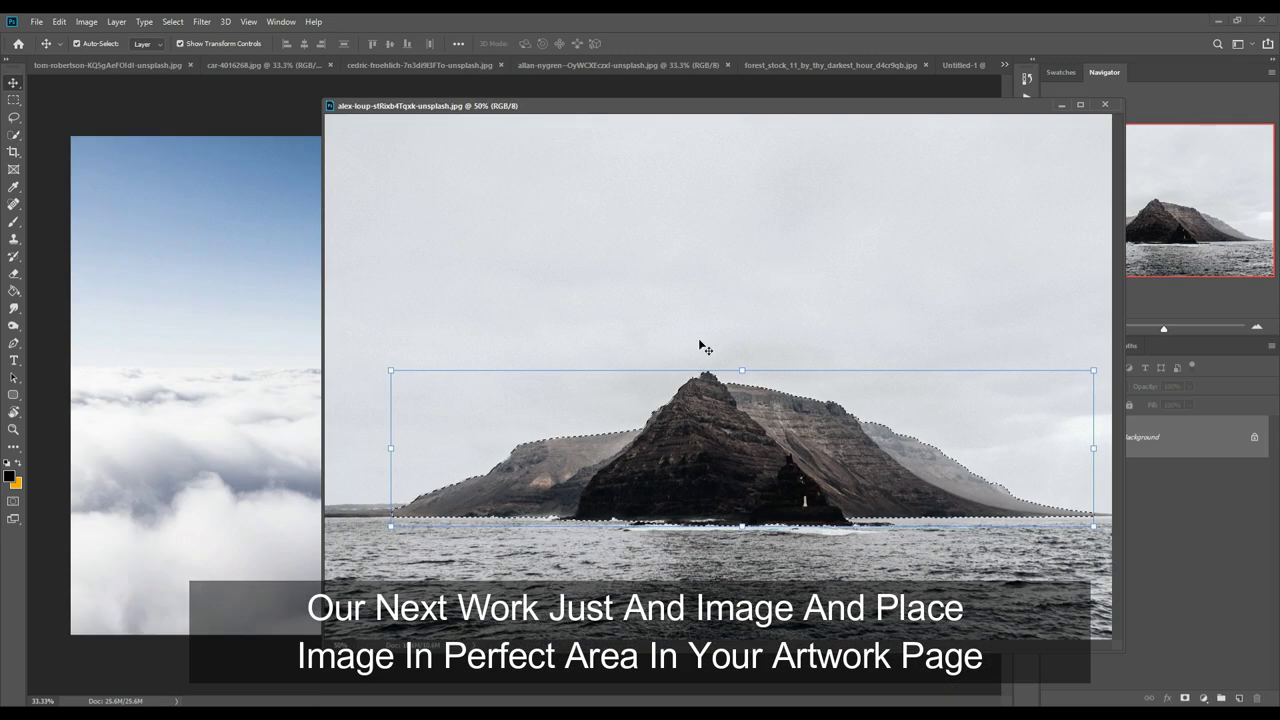
left_click_drag(705, 347, 200, 400)
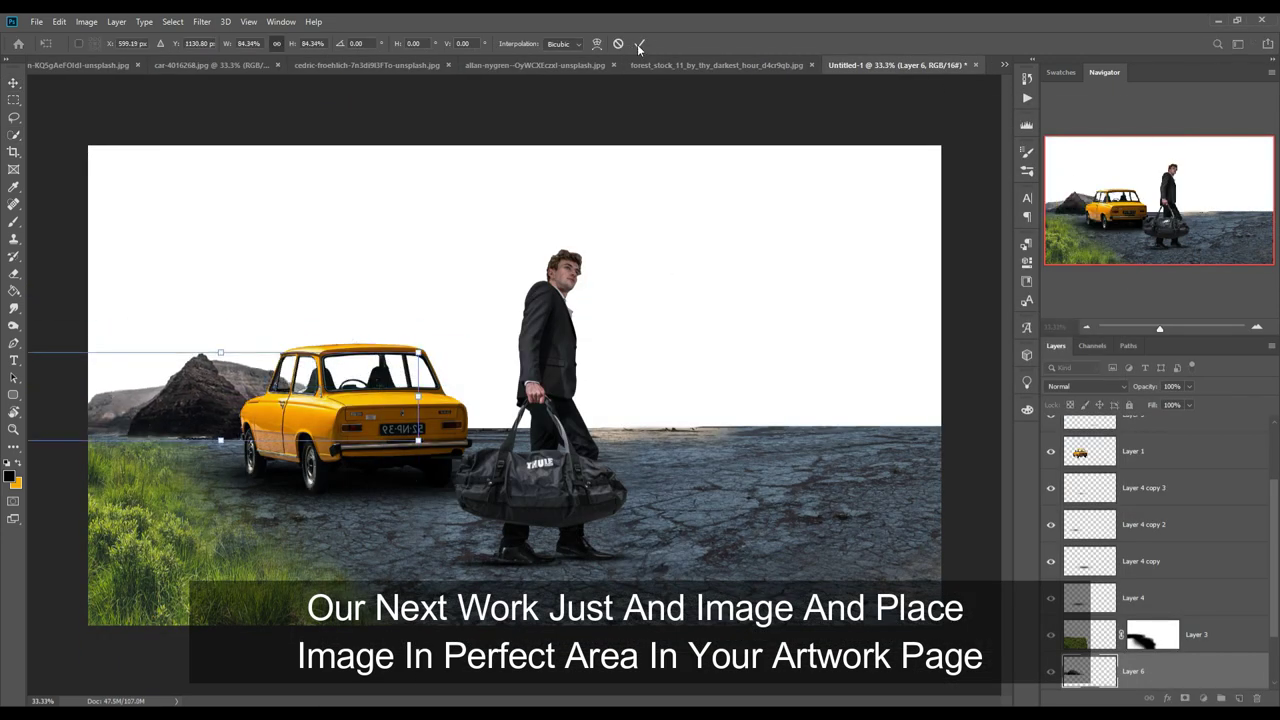
left_click(640, 45)
left_click(223, 443)
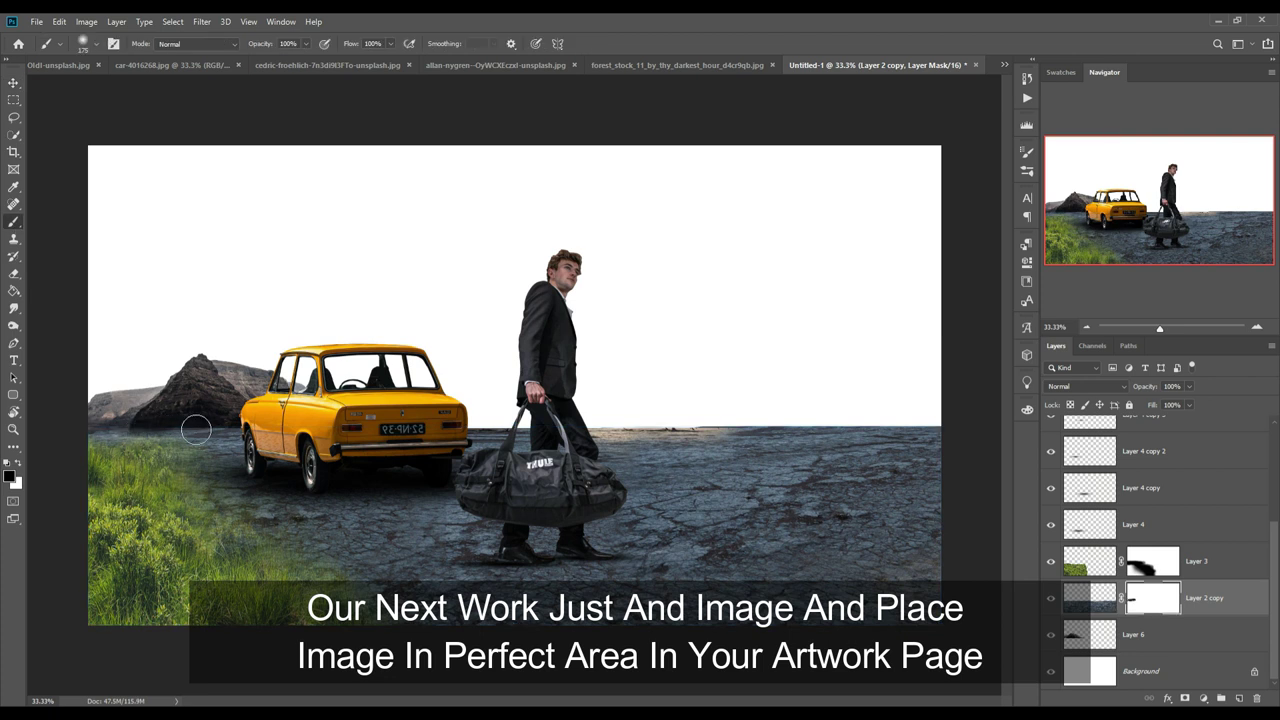
left_click(1133, 634)
key("v")
left_click(751, 208)
left_click_drag(200, 390, 757, 374)
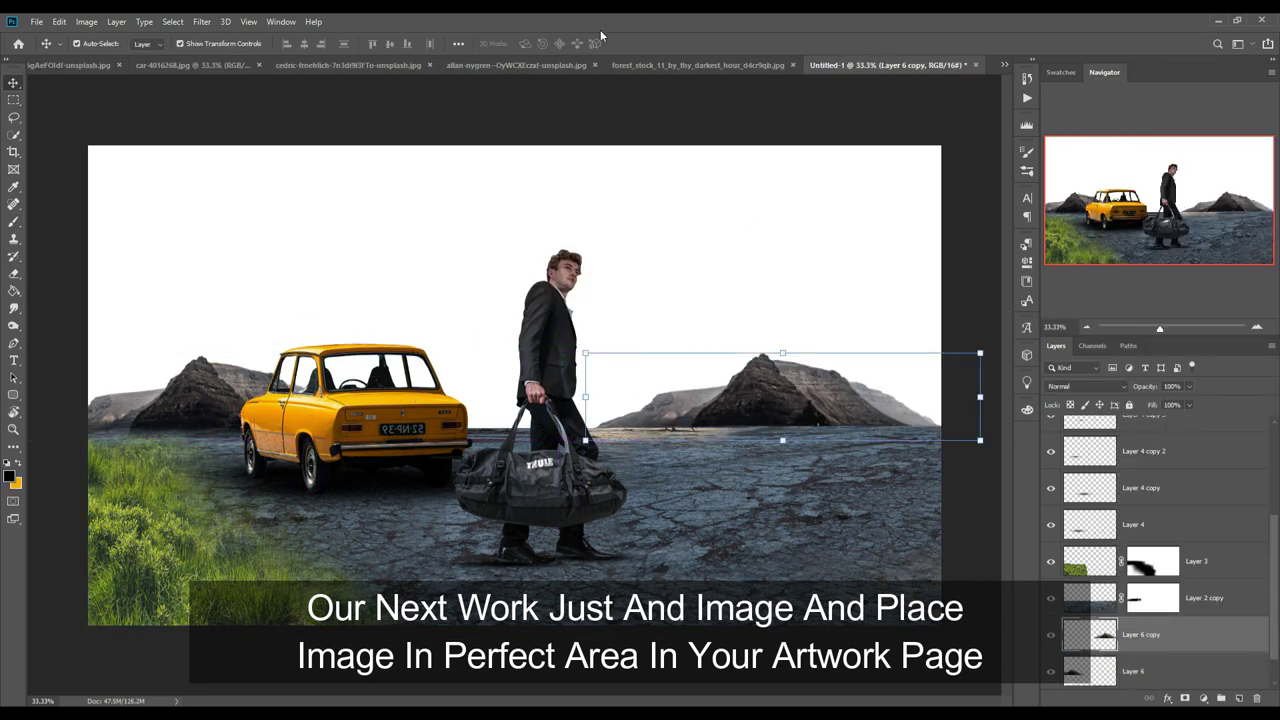
Add a smaller third island copy beside the car, then drag the cloudy sky into the composite
left_click(1131, 145)
key("ctrl+t")
left_click_drag(980, 440, 850, 400)
left_click_drag(720, 400, 511, 410)
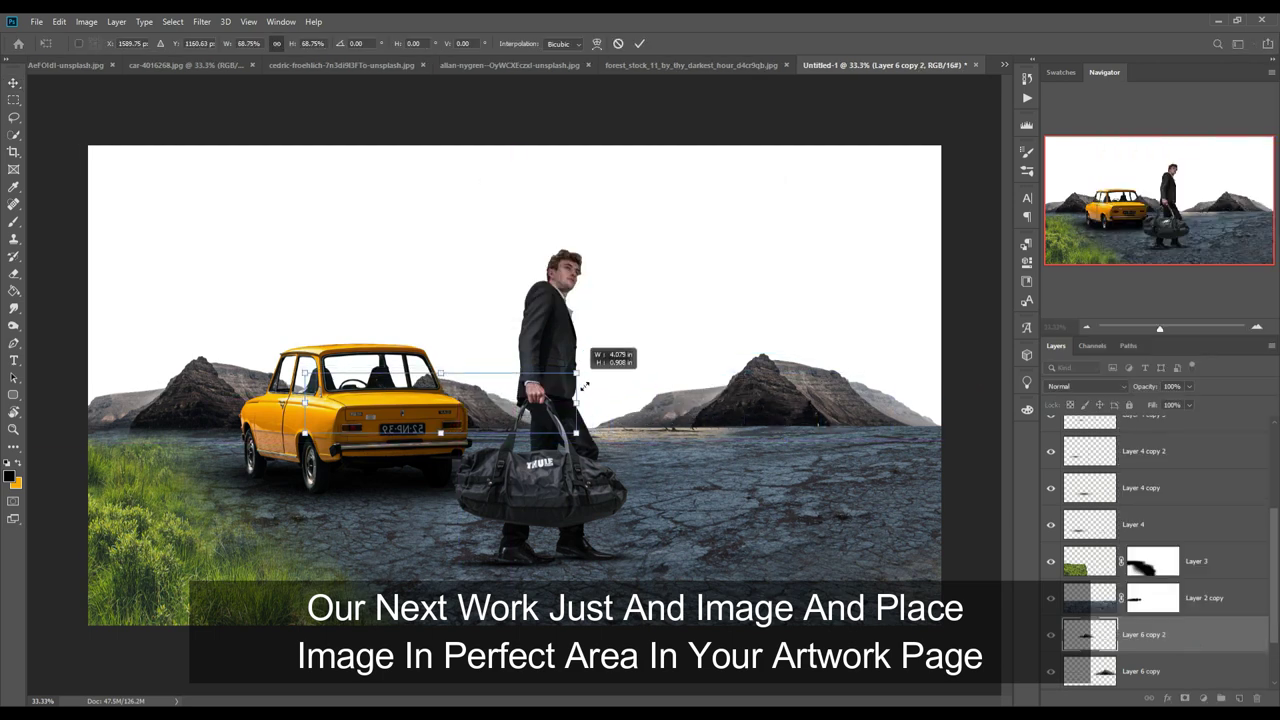
key("Return")
left_click(911, 79)
left_click_drag(911, 79, 625, 280)
Send the sky layer to the back, flip it vertically, and scale it to fill the canvas
key("ctrl+shift+bracketleft")
left_click(59, 21)
left_click(290, 488)
mouse_move(712, 178)
left_mouse_down()
mouse_move(515, 330)
mouse_move(592, 251)
left_mouse_up()
key("ctrl+t")
left_click_drag(694, 215, 702, 301)
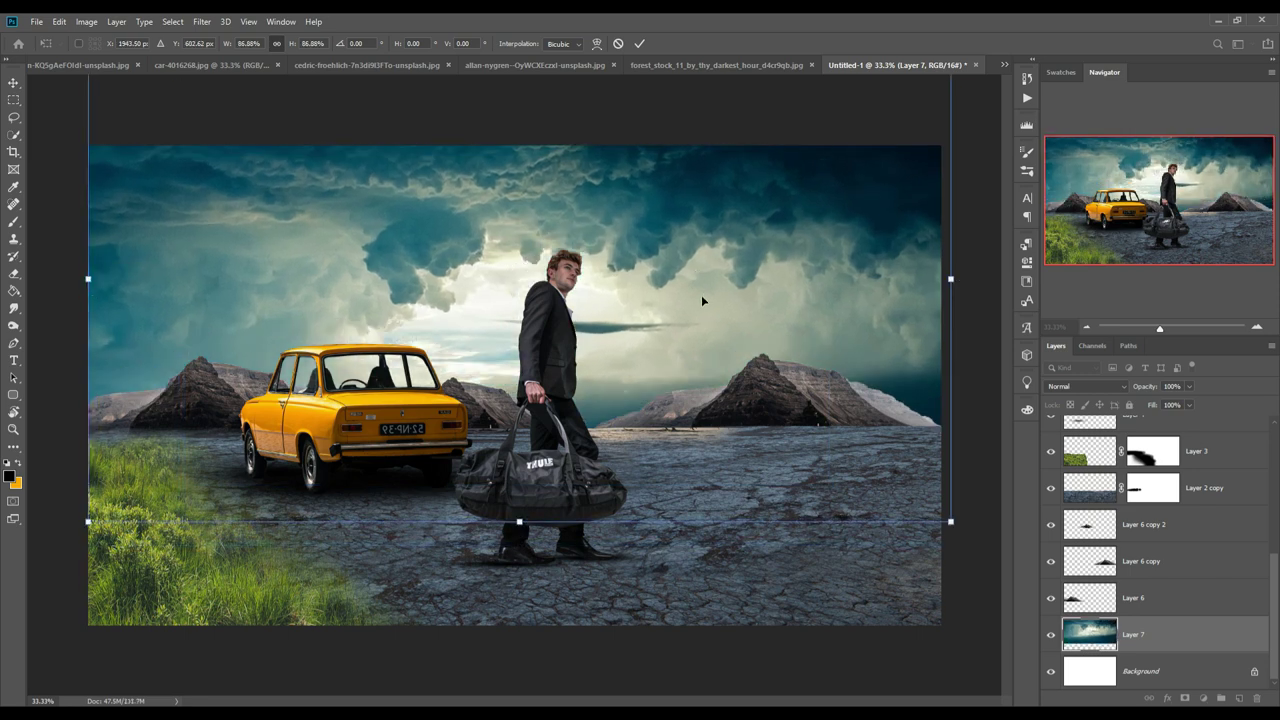
key("ctrl+minus")
left_click(639, 43)
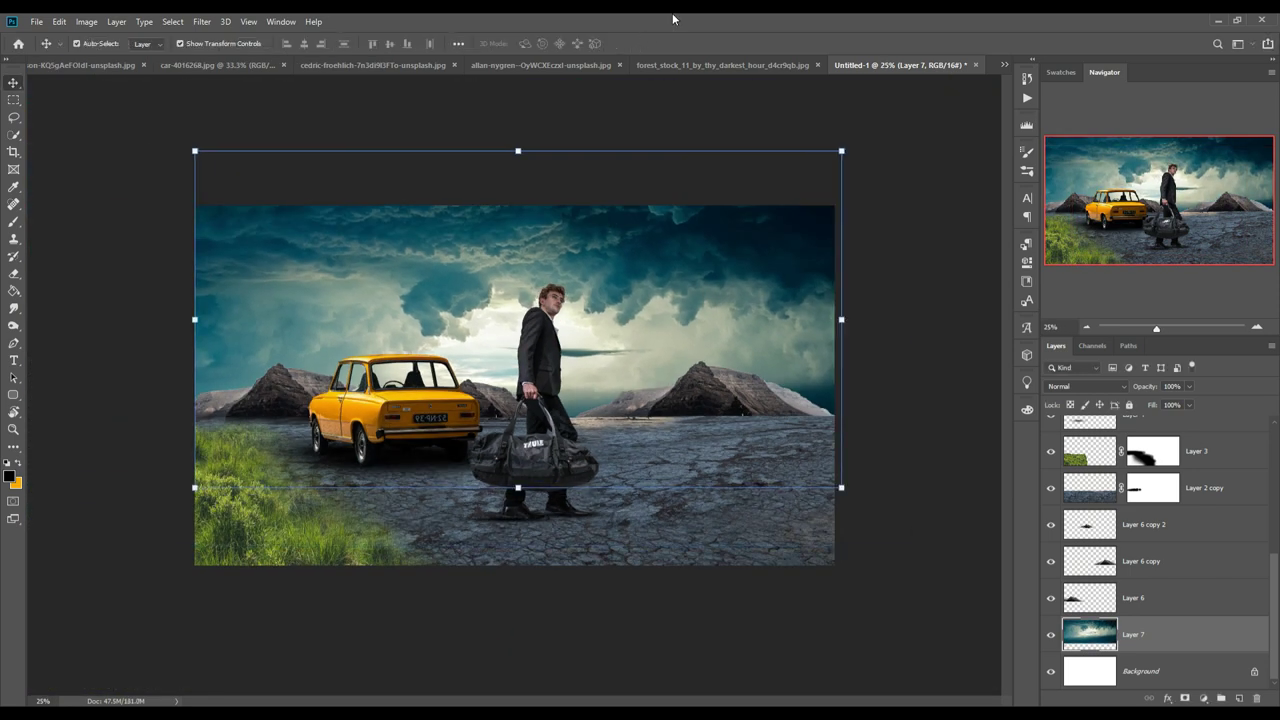
Brighten the right-hand island with a Curves 1 adjustment clipped to Layer 6 copy
left_click(737, 398)
left_click(1203, 697)
left_click(1190, 525)
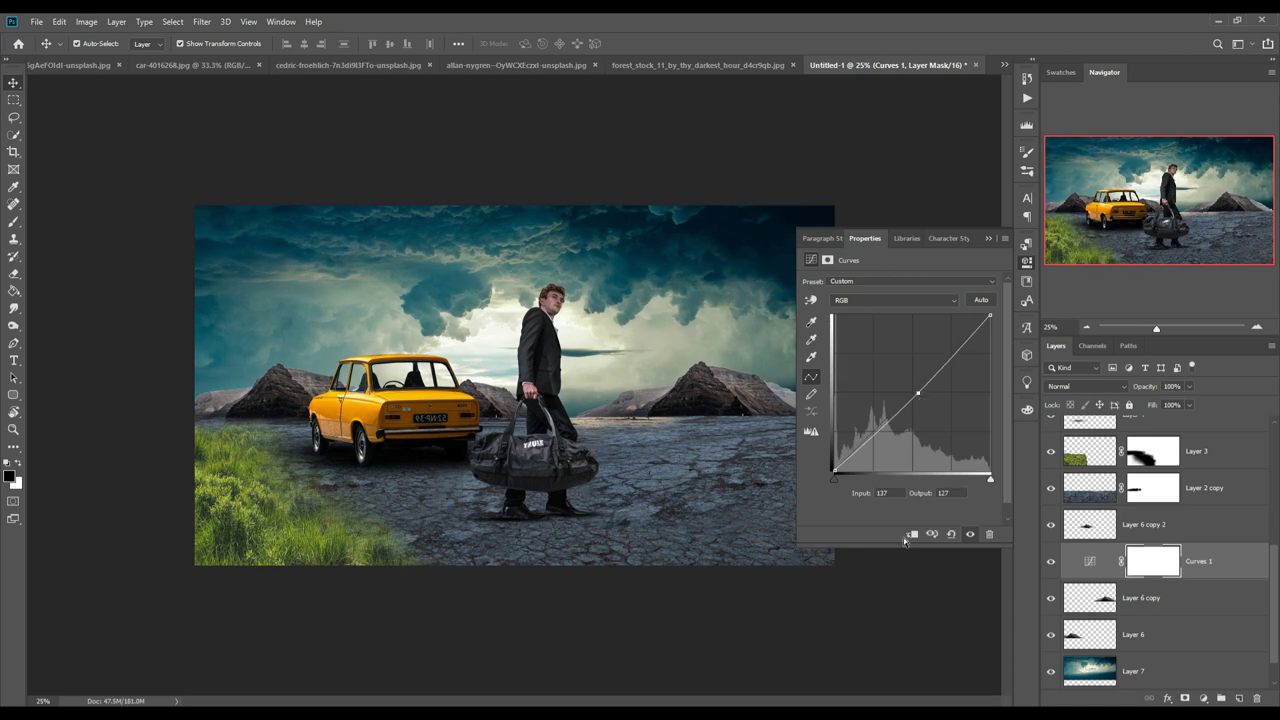
left_click(909, 536)
left_click_drag(918, 393, 923, 395)
left_click(1027, 262)
Select the left island layer and bring up the forest path photo
left_click(1150, 634)
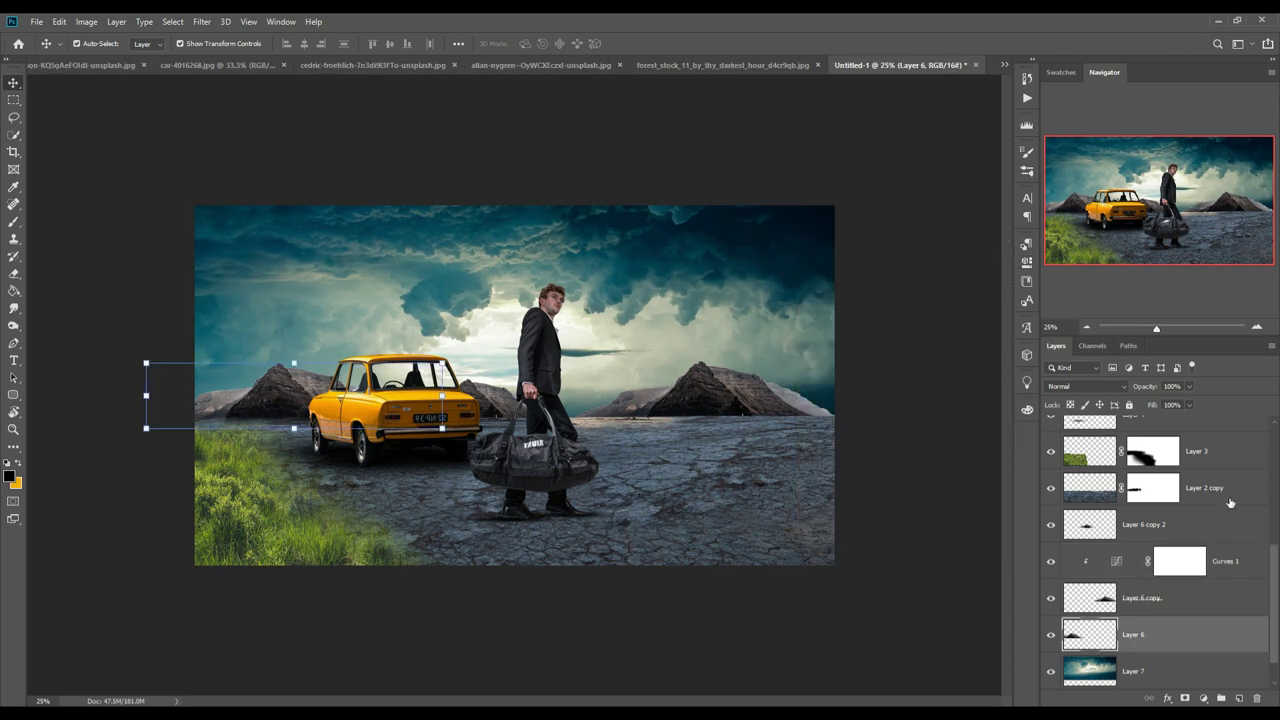
left_click(215, 65)
left_click(330, 65)
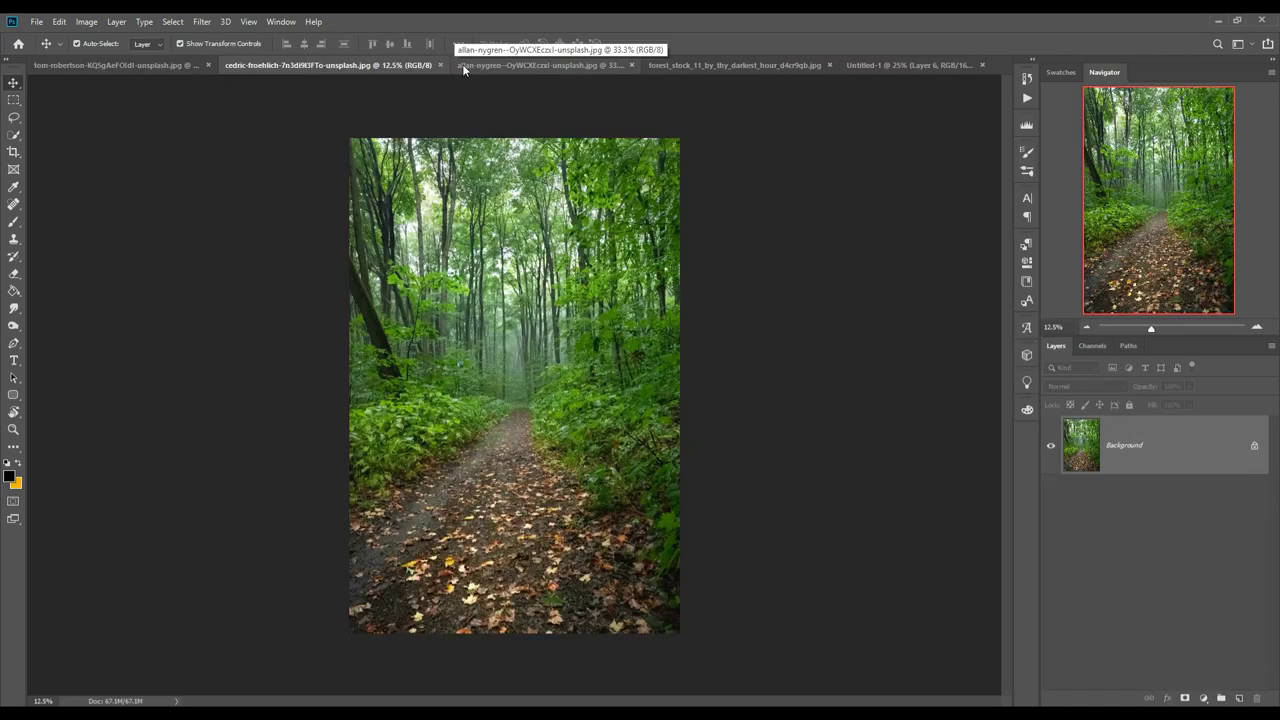
Lasso the forest grass, then rotate, shrink and warp it along the road's left edge
key("l")
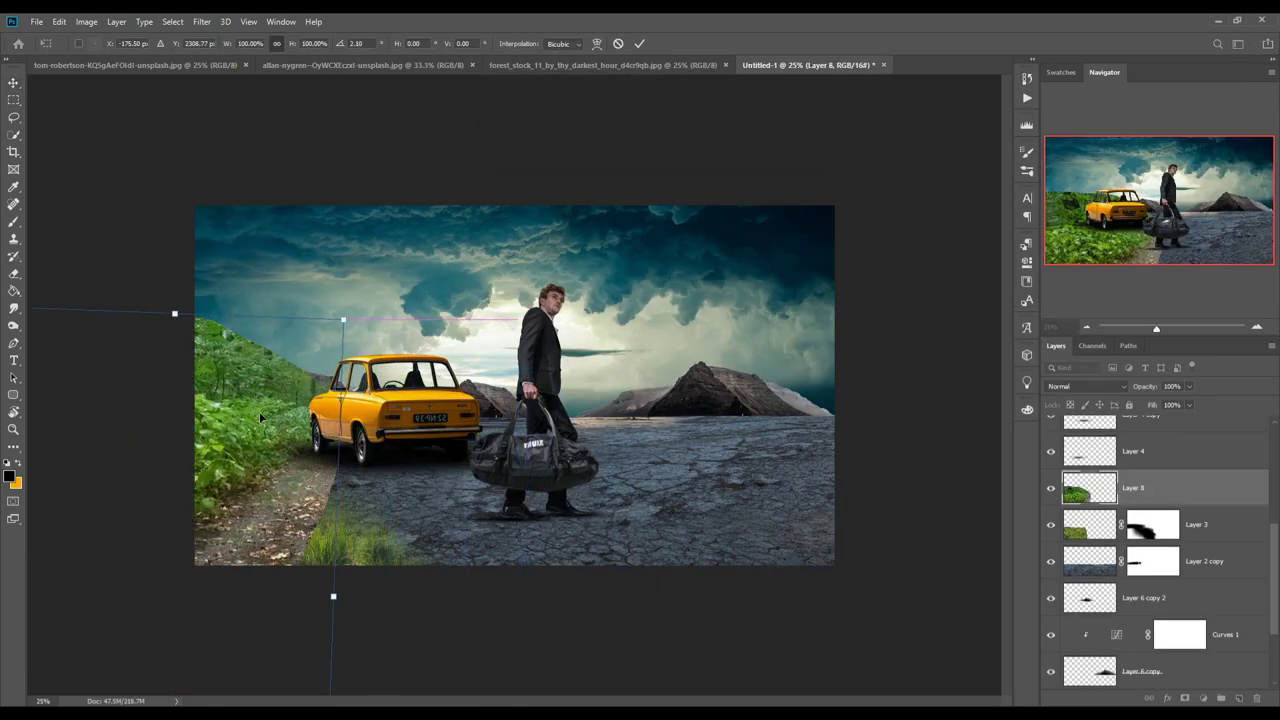
left_click_drag(192, 410, 343, 285)
mouse_move(349, 600)
left_mouse_down()
mouse_move(519, 548)
mouse_move(190, 548)
left_mouse_up()
left_click(59, 21)
left_click(260, 400)
left_click_drag(177, 434, 262, 425)
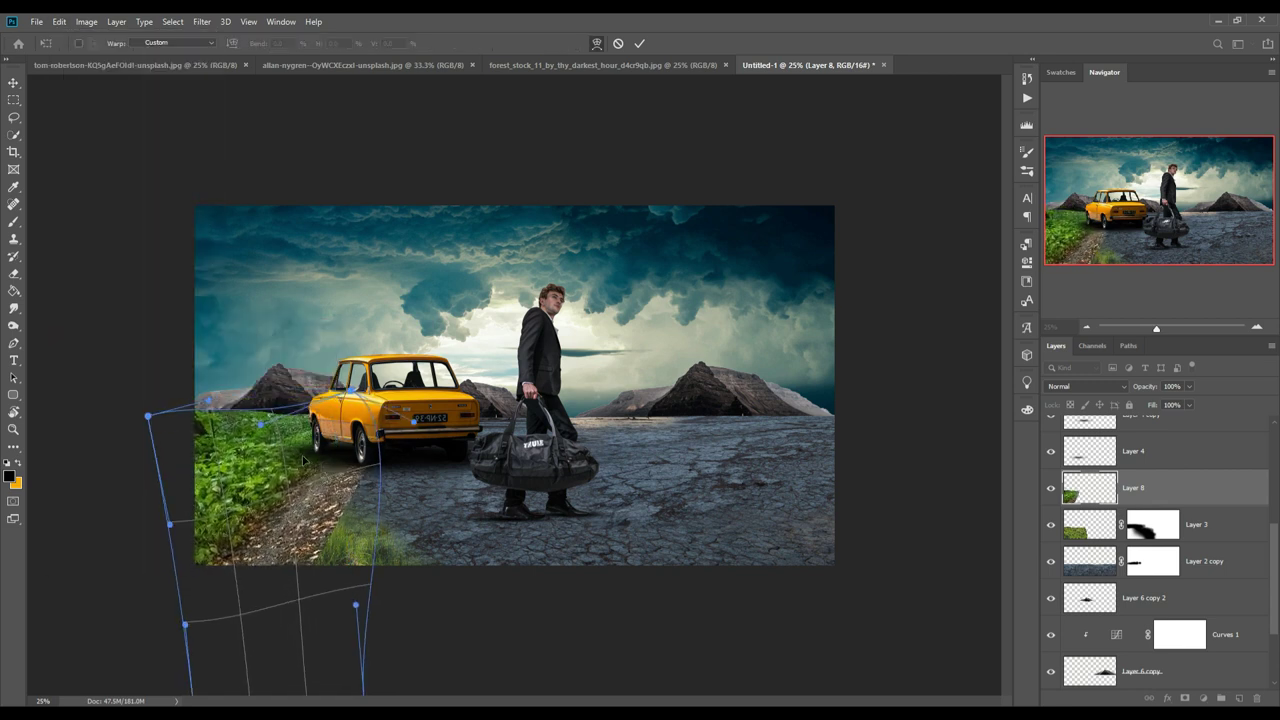
left_click_drag(148, 415, 114, 355)
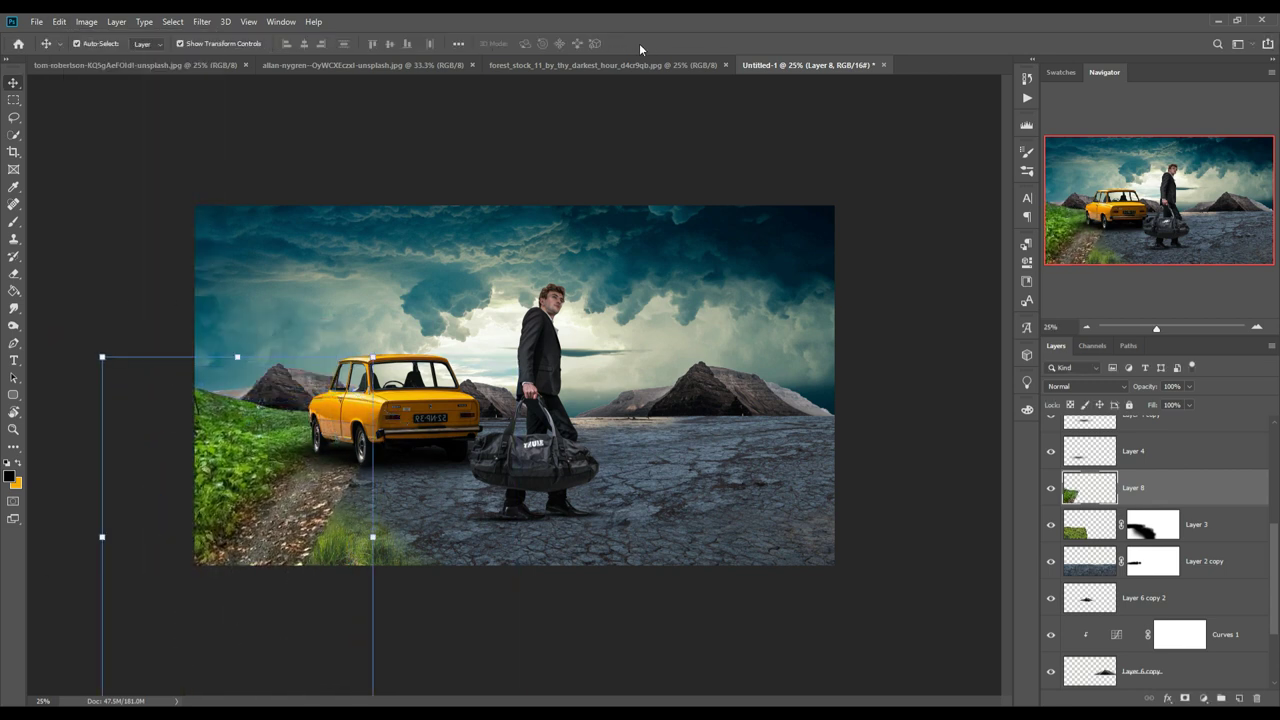
Mask out the brown dirt and upper grass, and pick a Kyle's Spatter brush preset
left_click_drag(395, 546, 292, 595)
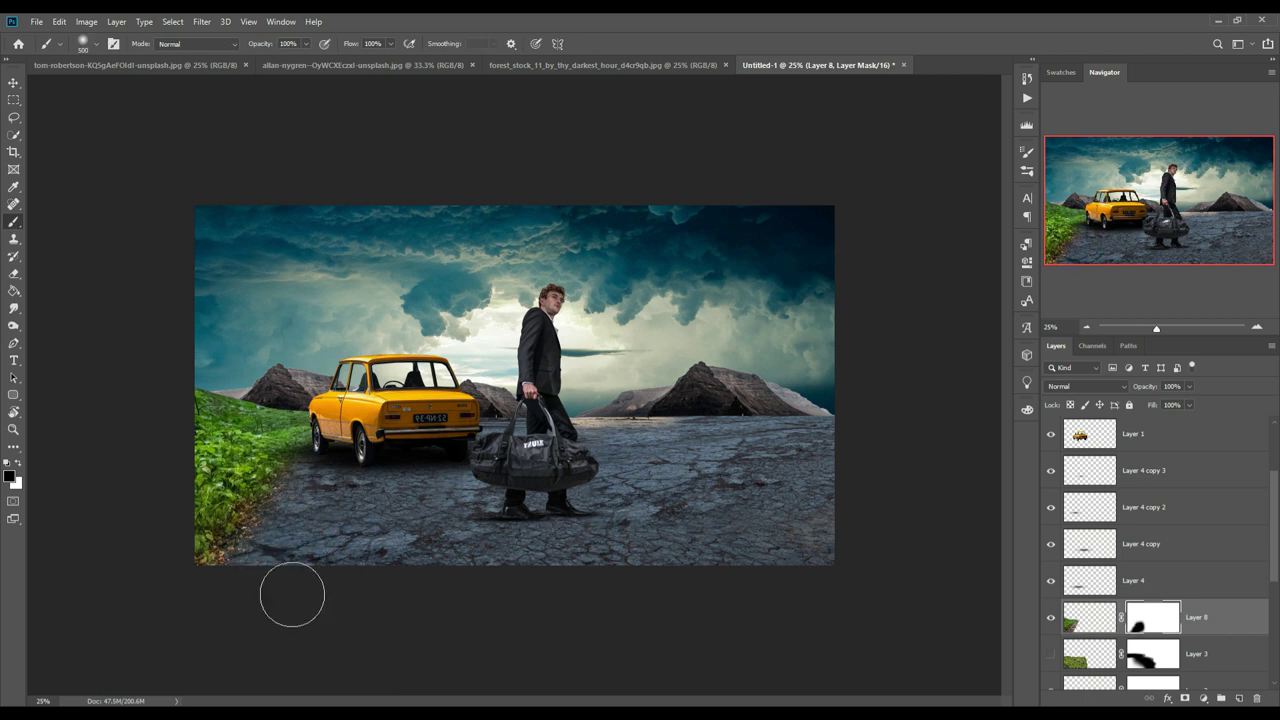
left_click_drag(196, 436, 235, 428)
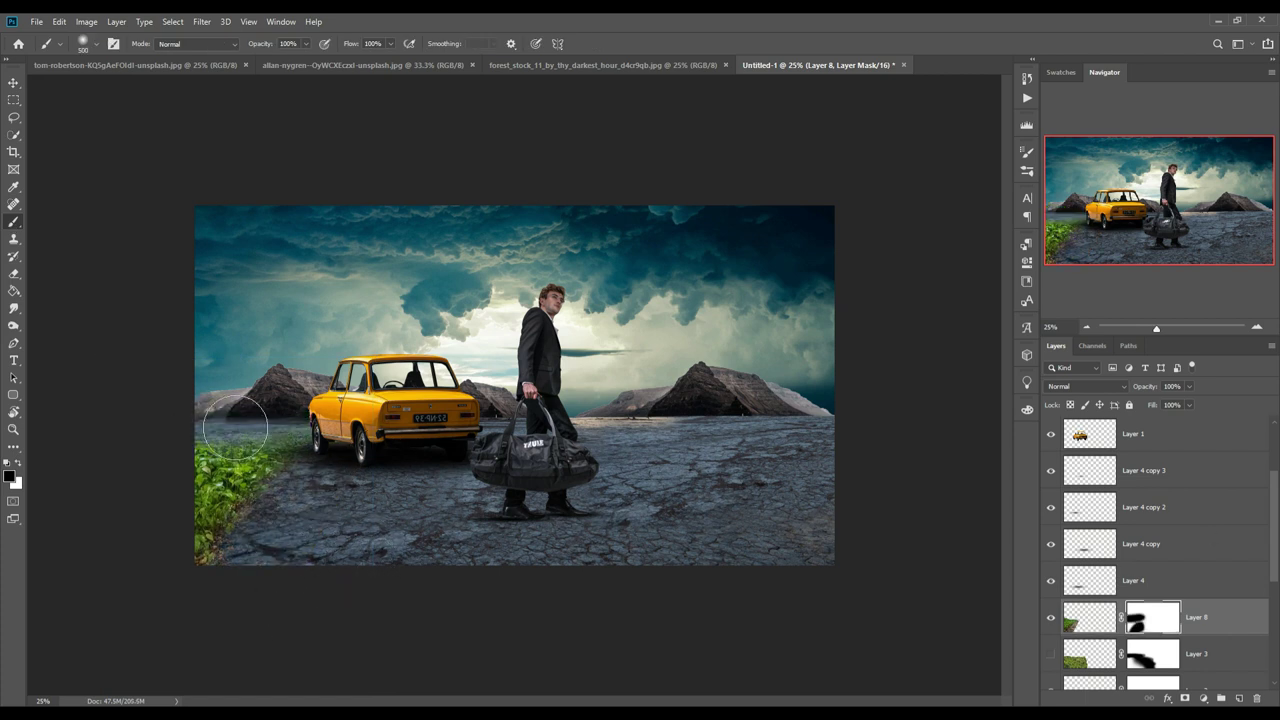
left_click(84, 50)
left_click(25, 191)
left_click(100, 250)
left_click(384, 255)
left_click(25, 191)
left_click(33, 232)
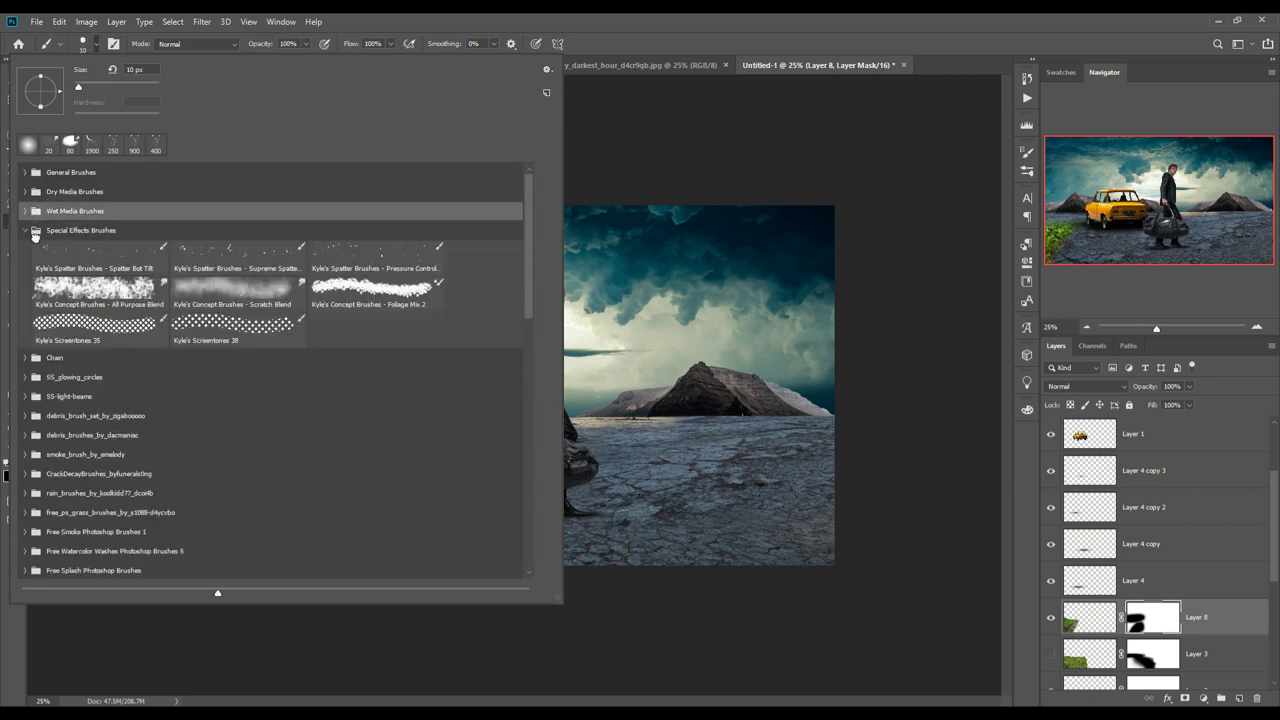
double_click(238, 258)
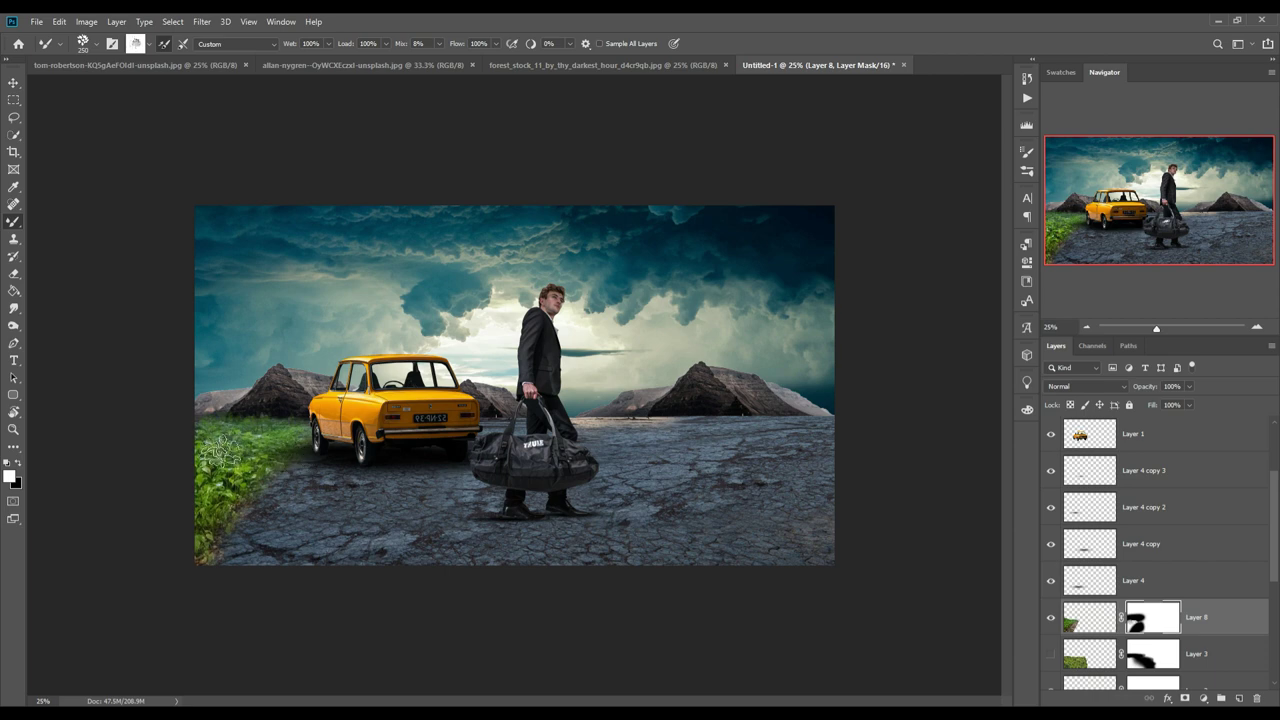
In the fence landscape photo, zoom in and begin a Pen path around the left post
key("v")
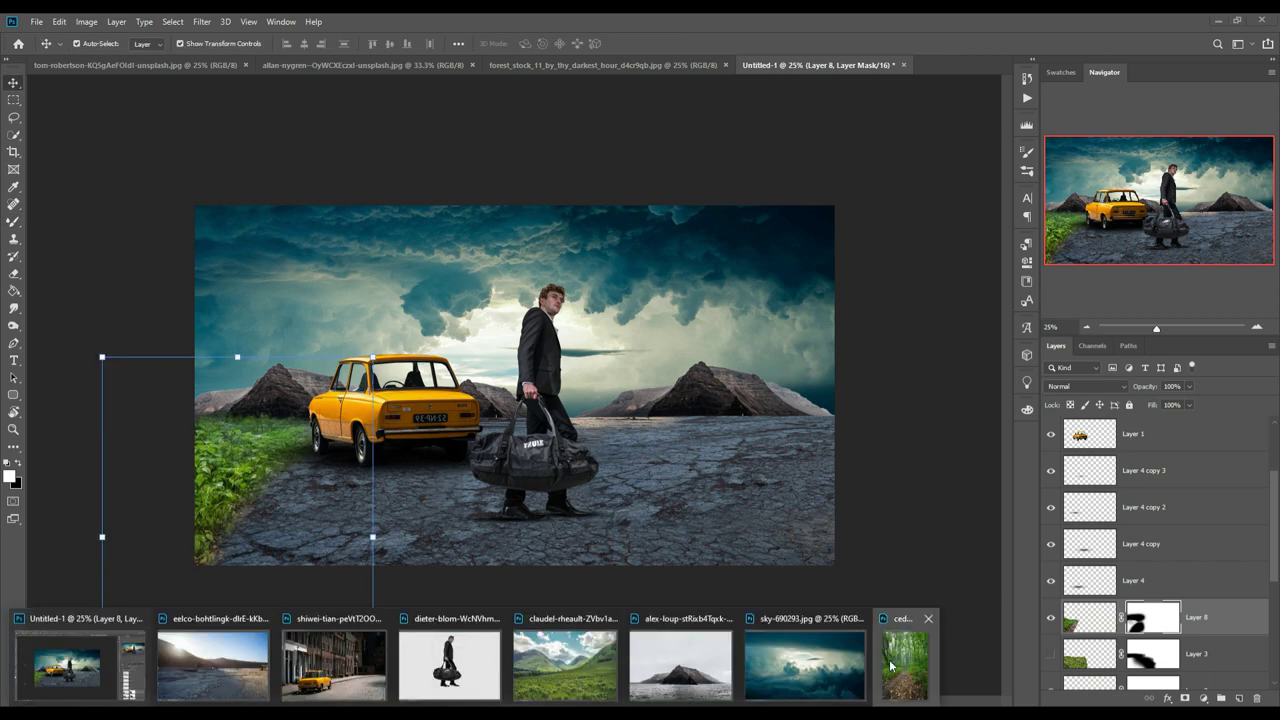
left_click(360, 65)
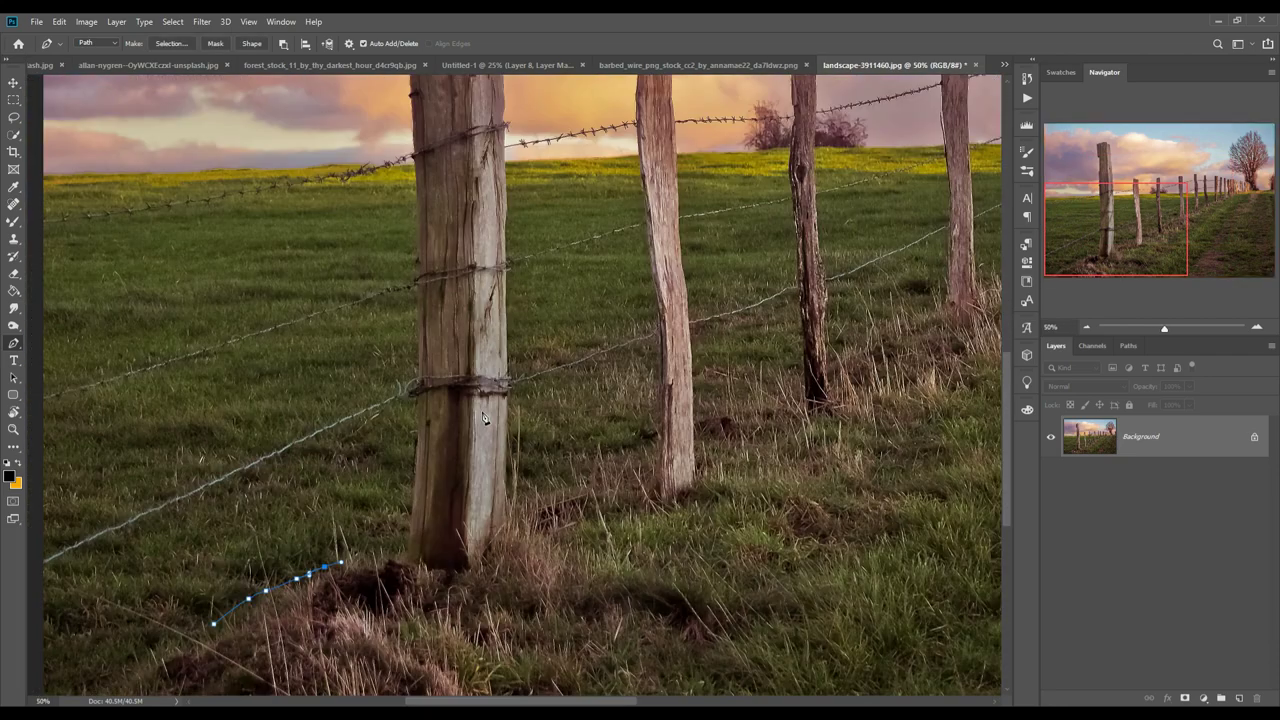
key("ctrl+plus")
left_click(462, 423)
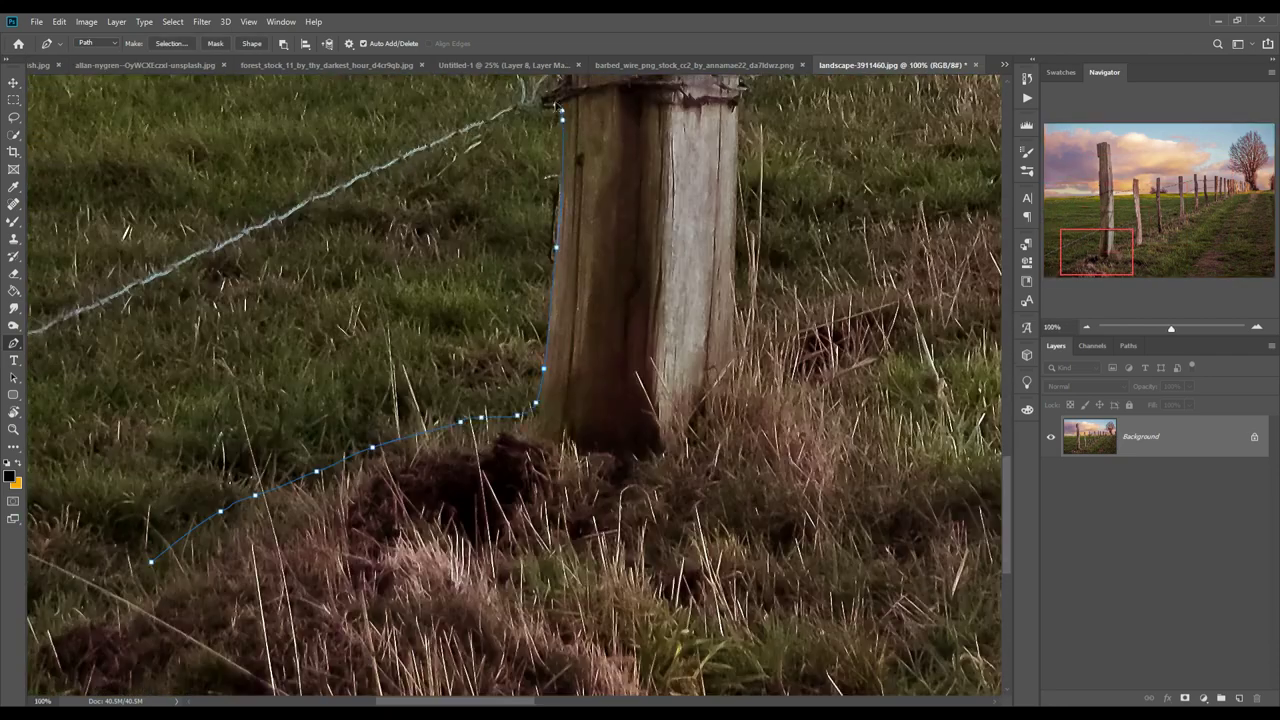
left_click_drag(580, 126, 598, 438)
left_click_drag(566, 155, 578, 452)
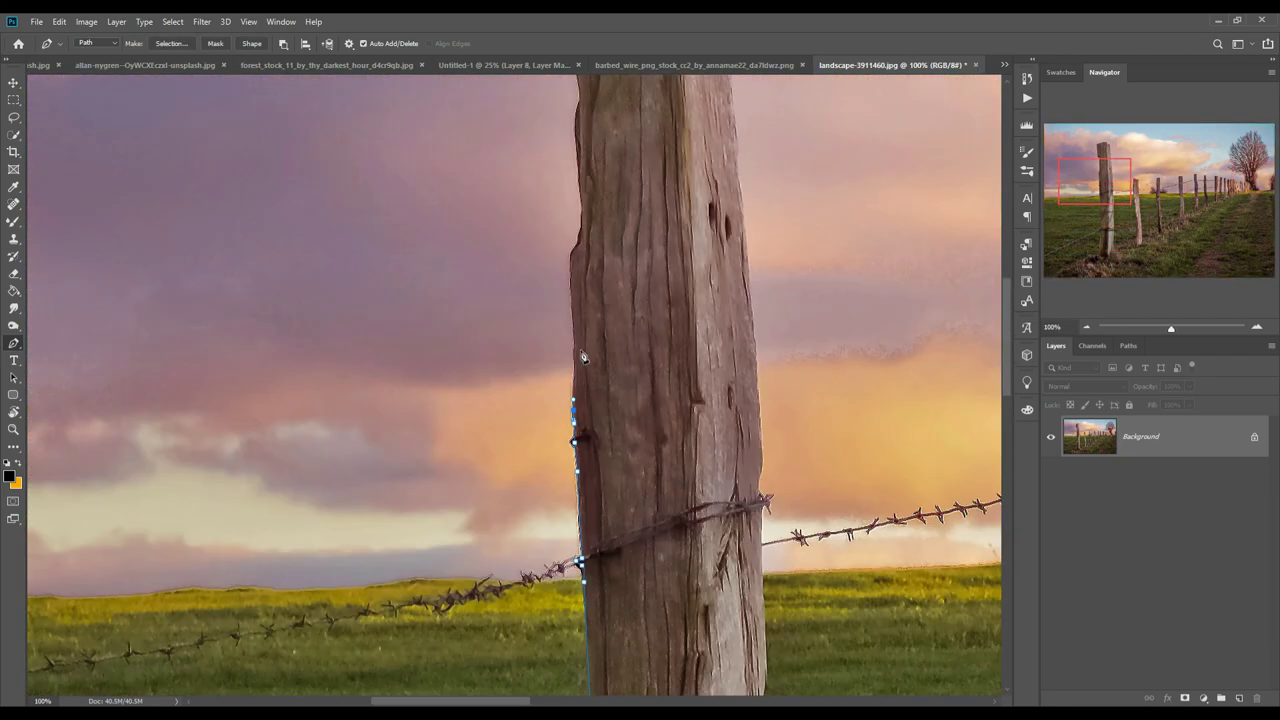
left_click_drag(586, 204, 620, 383)
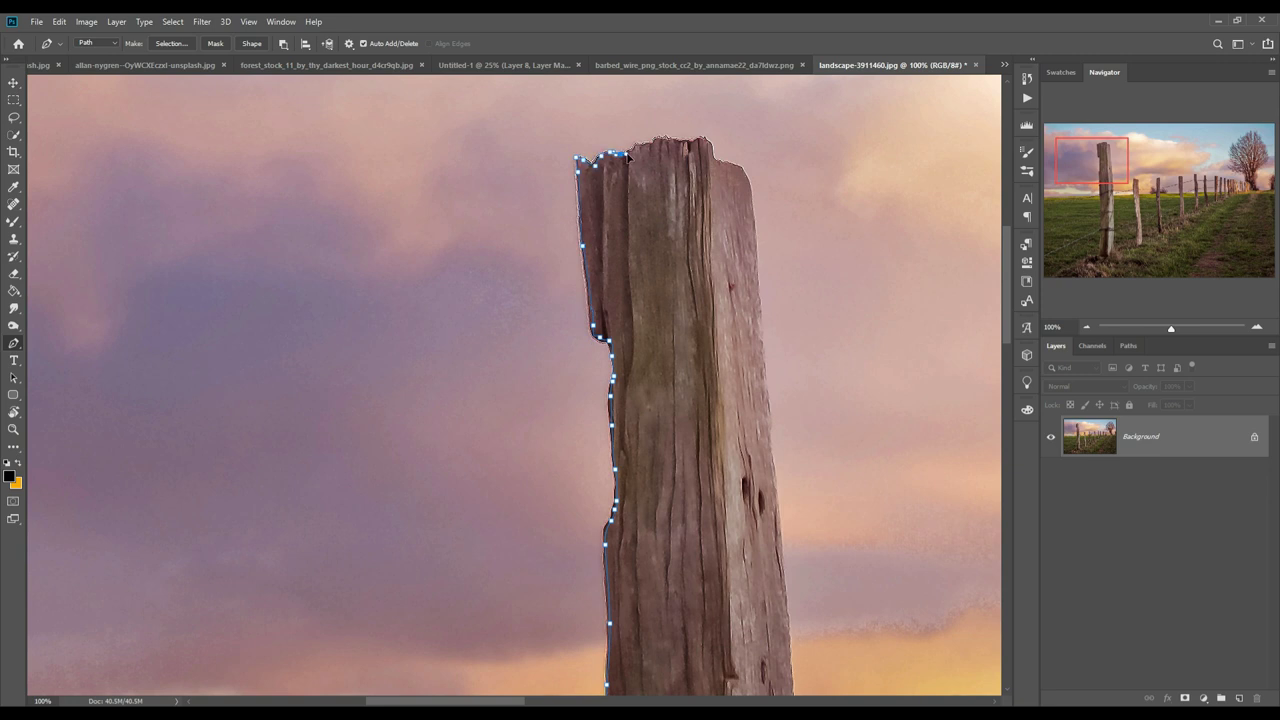
left_click_drag(793, 677, 735, 355)
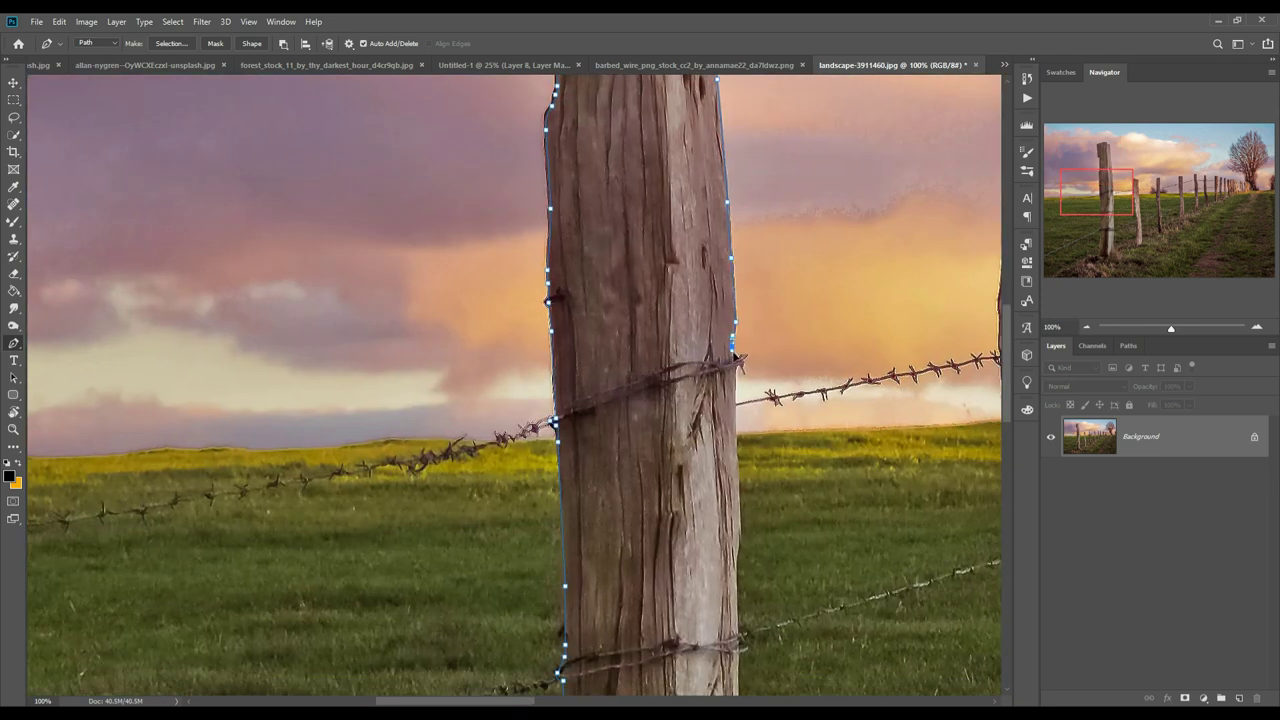
left_click_drag(740, 632, 736, 290)
left_click_drag(712, 576, 710, 263)
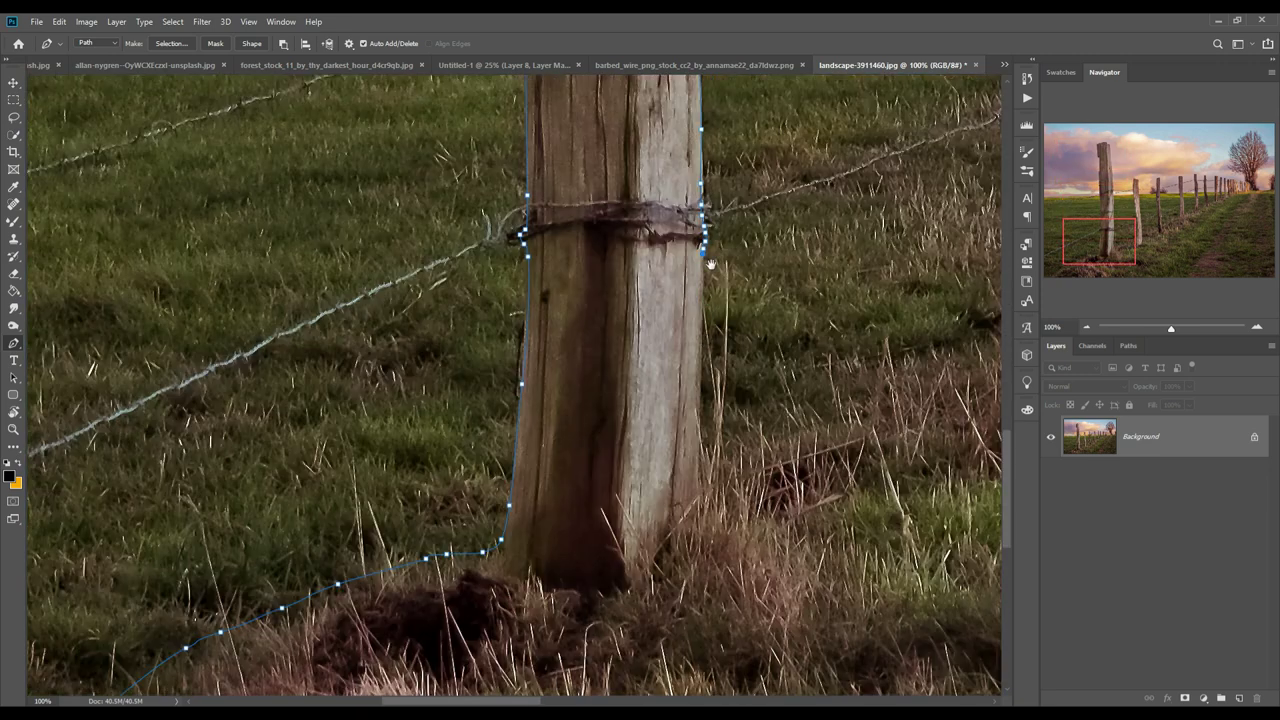
Close the path around the post's grassy base and convert it to a selection
left_click_drag(640, 500, 460, 190)
left_click_drag(300, 400, 820, 390)
key("ctrl+0")
right_click(304, 272)
key("ctrl+Return")
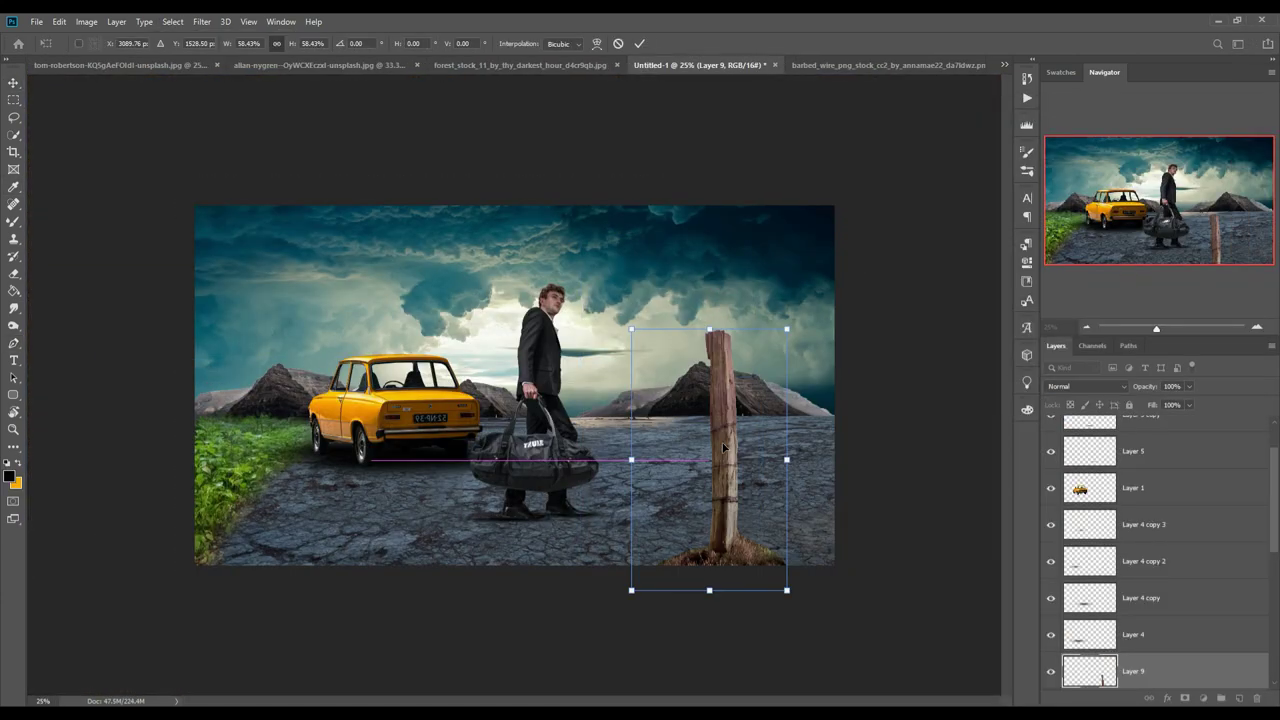
Position the pasted fence post, plus a smaller copy set further back
left_click_drag(724, 447, 660, 449)
key("Return")
mouse_move(730, 354)
left_mouse_down()
mouse_move(812, 284)
mouse_move(730, 383)
left_mouse_up()
key("Return")
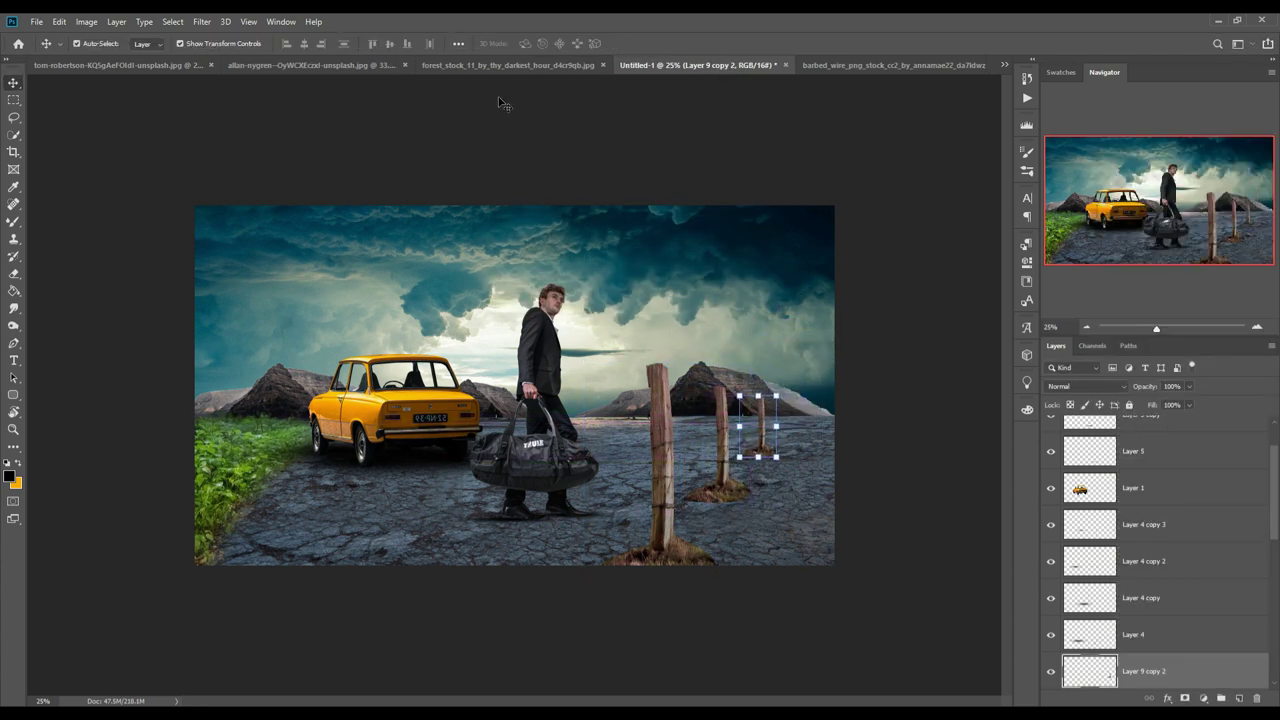
Bring the top barbed wire strand into the composite, scaled down across the posts
key("ctrl+Tab")
left_click(12, 100)
left_click_drag(180, 222, 850, 258)
left_click_drag(520, 240, 703, 302)
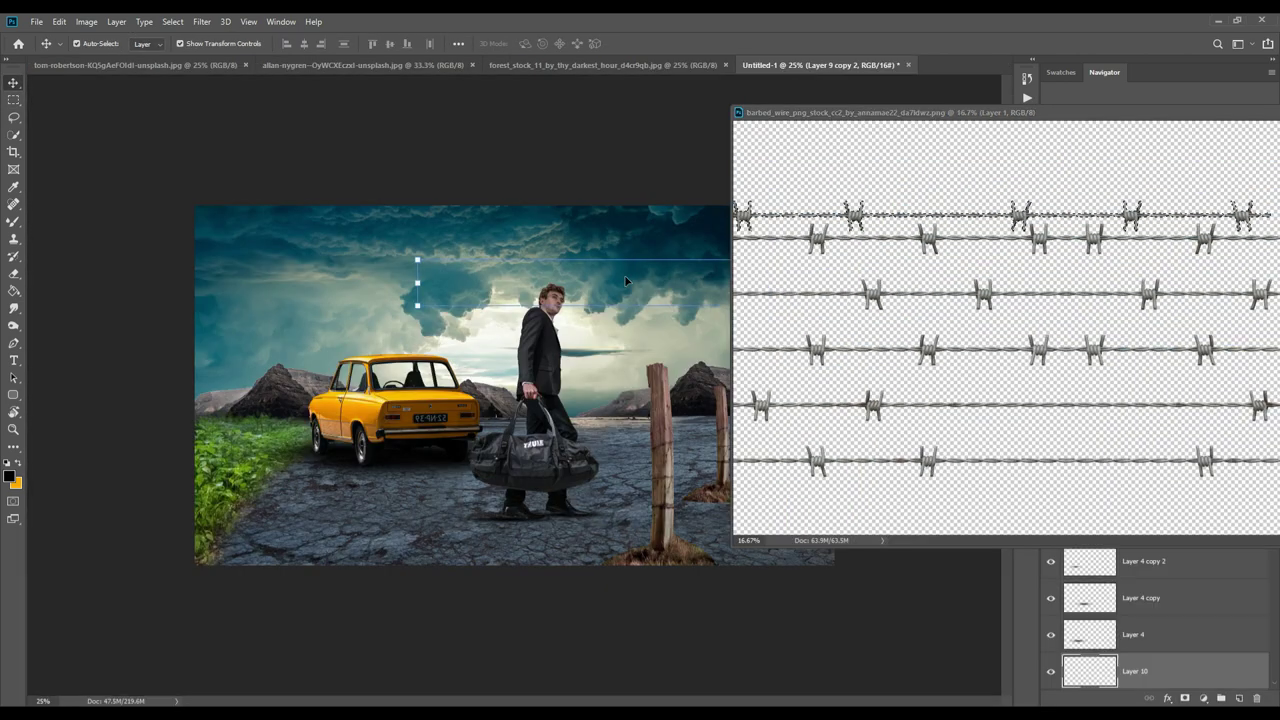
mouse_move(417, 305)
left_mouse_down()
mouse_move(775, 300)
mouse_move(290, 265)
mouse_move(668, 430)
left_mouse_up()
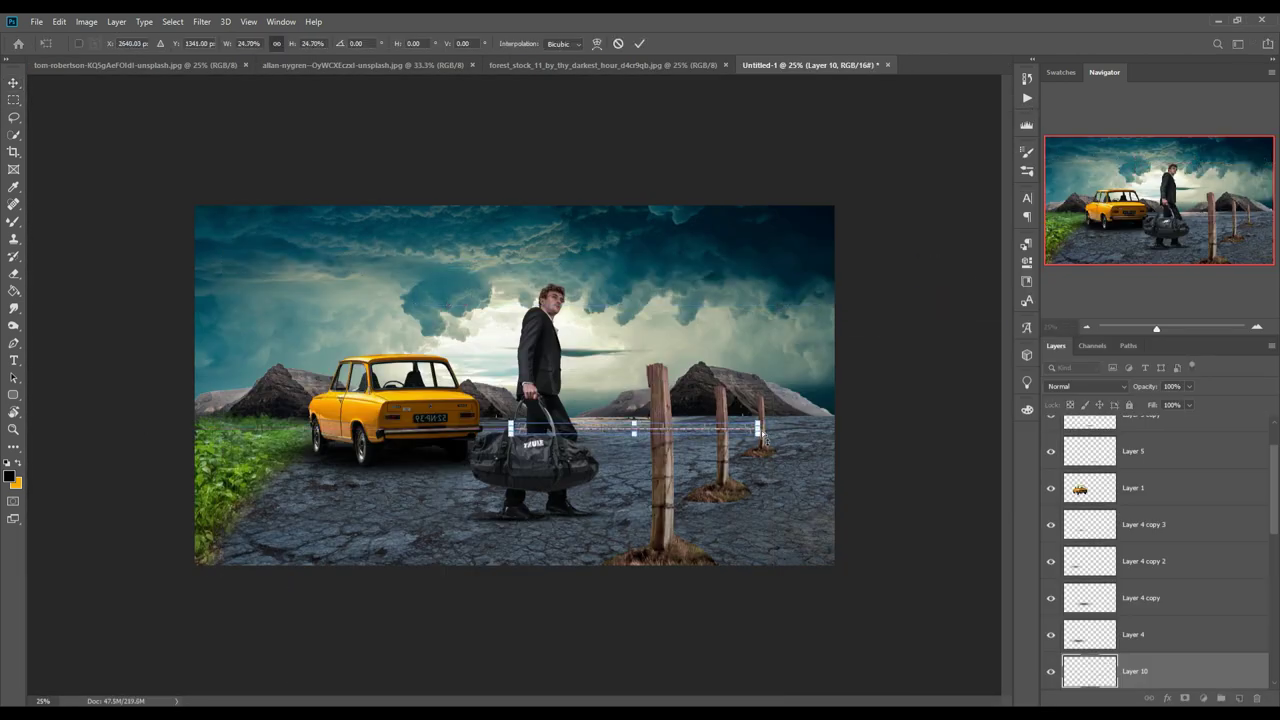
key("ctrl+plus")
key("ctrl+plus")
key("ctrl+plus")
left_click_drag(424, 362, 486, 407)
key("Return")
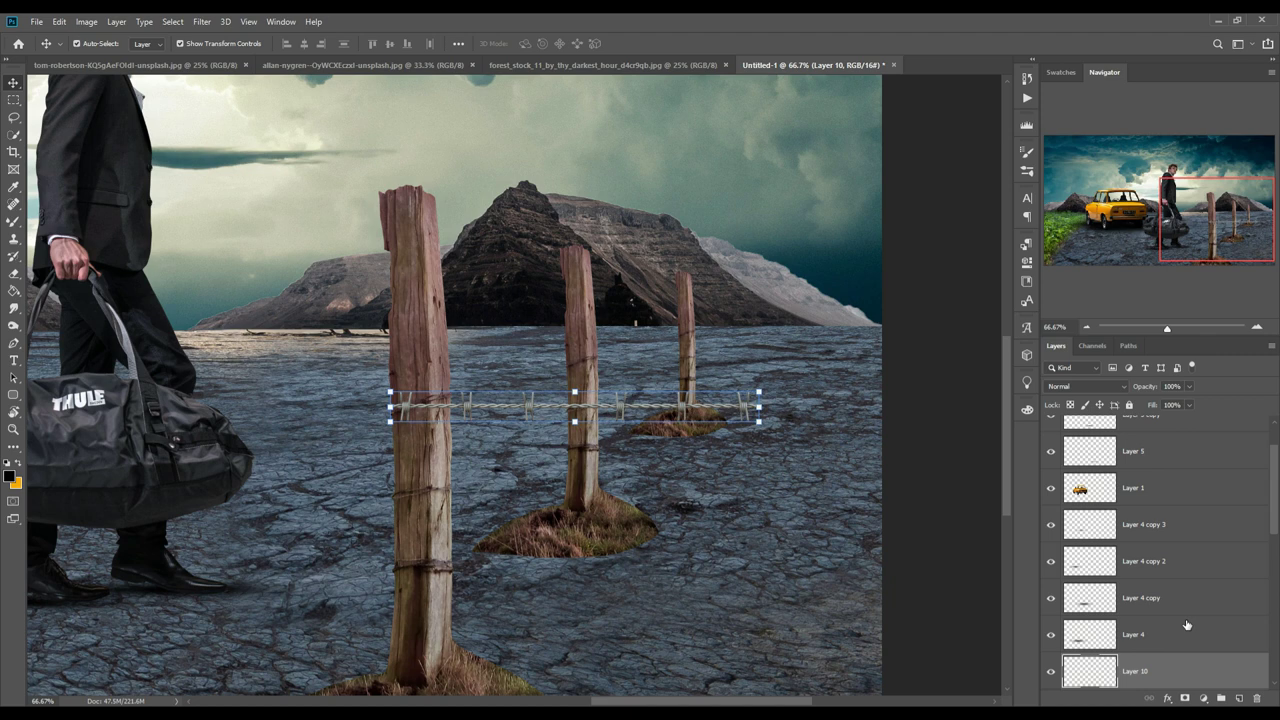
Angle the wire toward the back post and apply a Camera Raw adjustment
left_click_drag(765, 408, 660, 402)
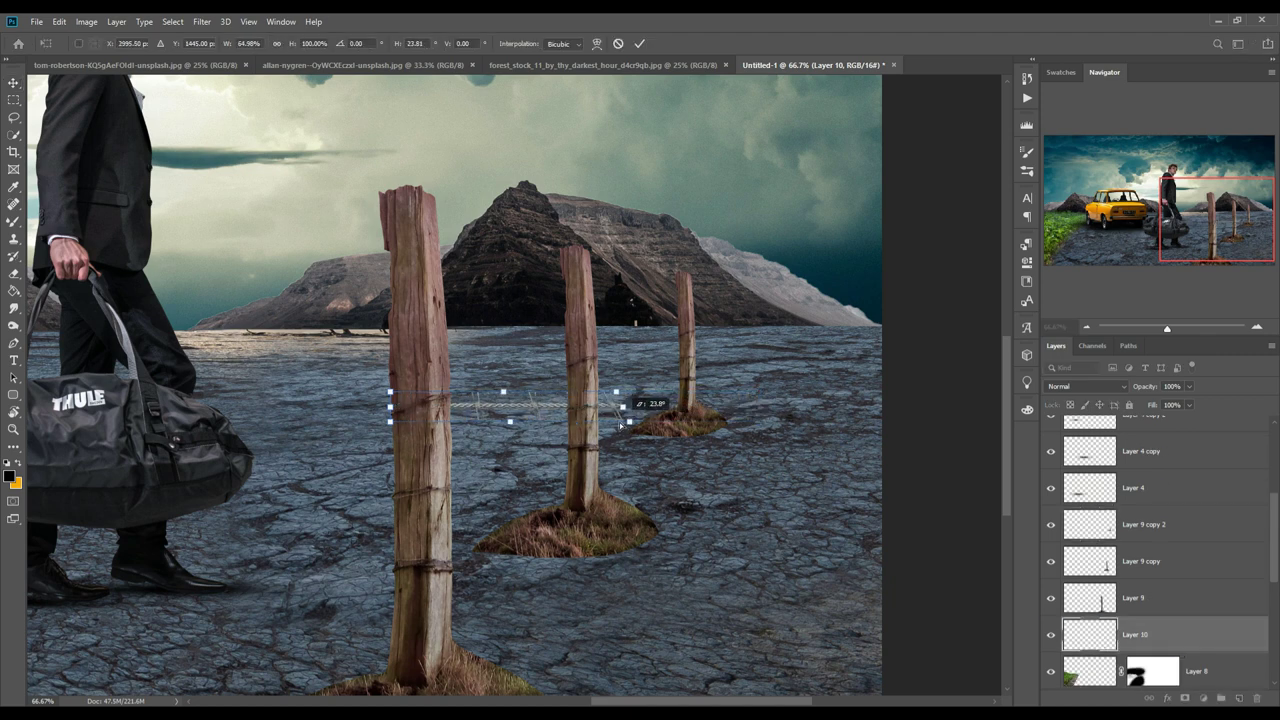
left_click_drag(494, 424, 491, 403)
key("Return")
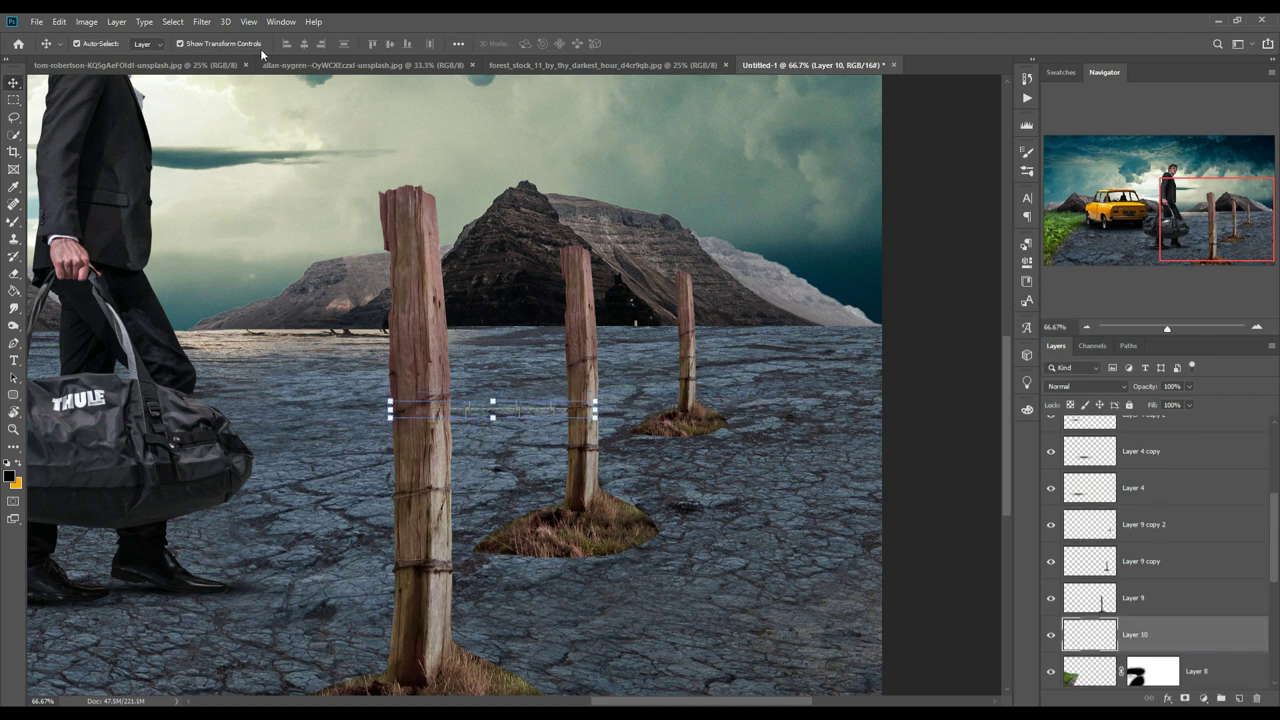
key("ctrl+shift+a")
key("Return")
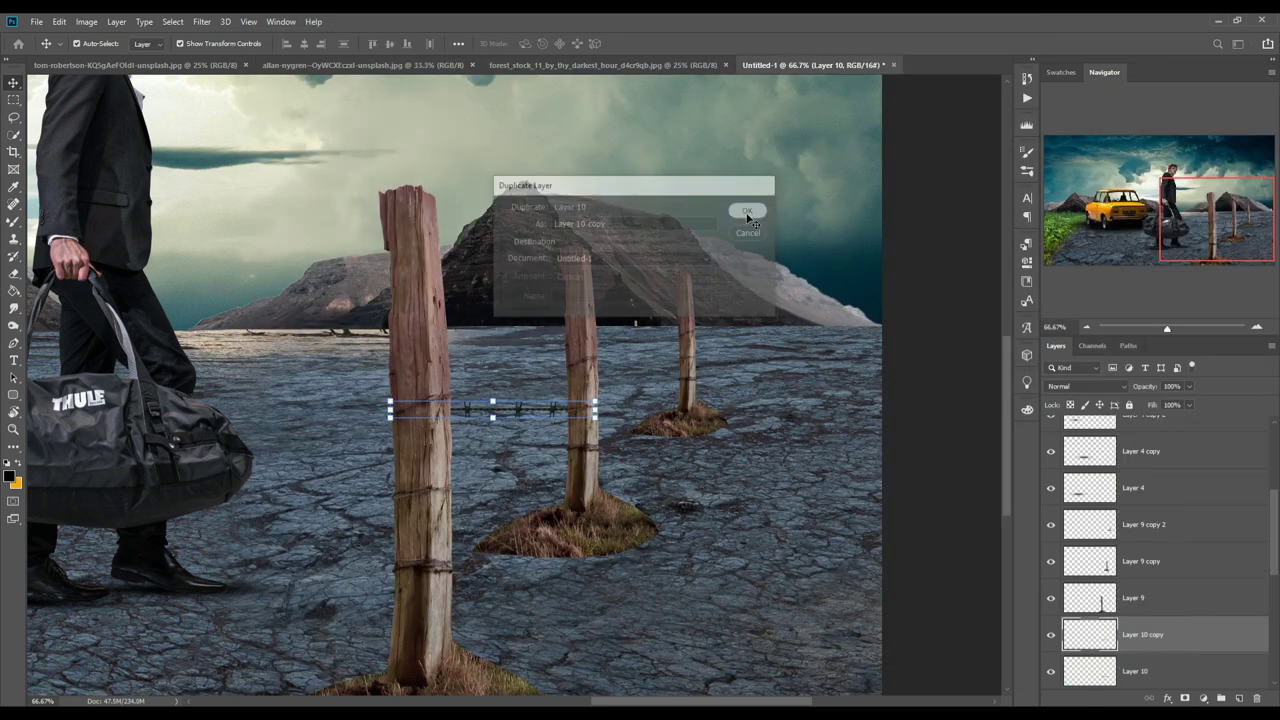
Duplicate the wire strand, fitting copies lower and between the back posts
left_click_drag(520, 415, 520, 440)
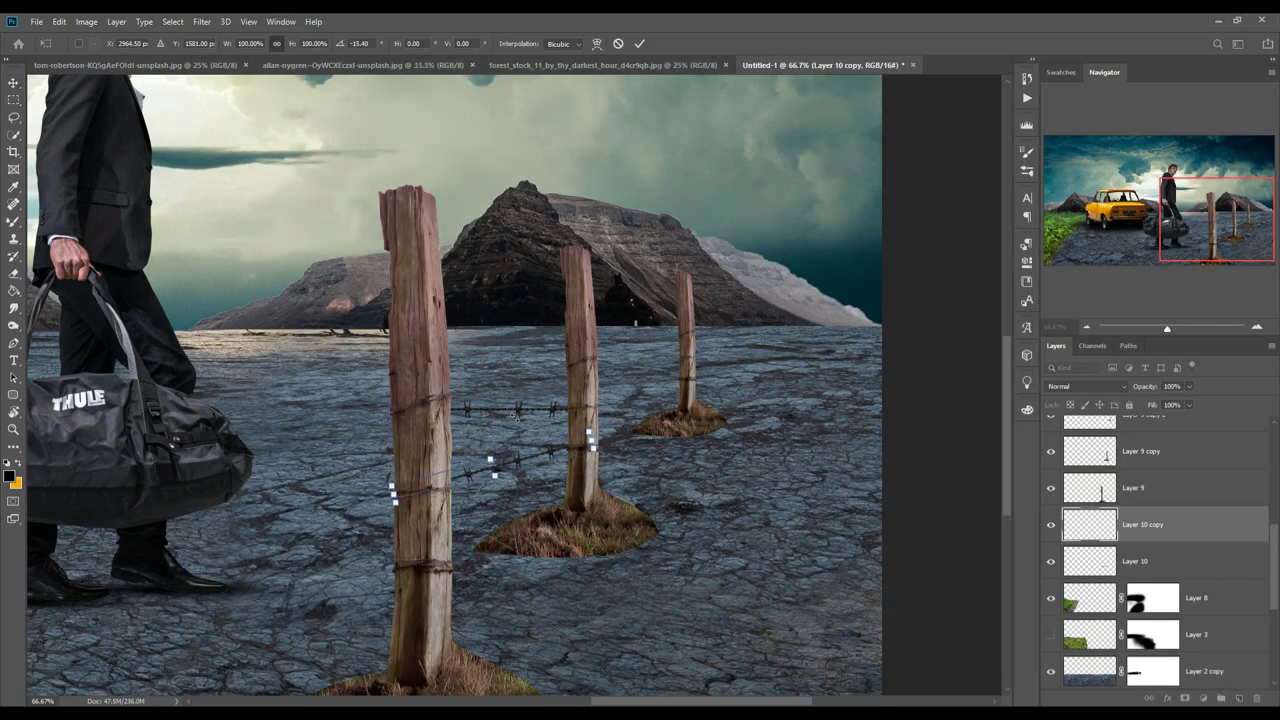
key("ctrl+j")
key("ctrl+t")
left_click_drag(519, 462, 698, 329)
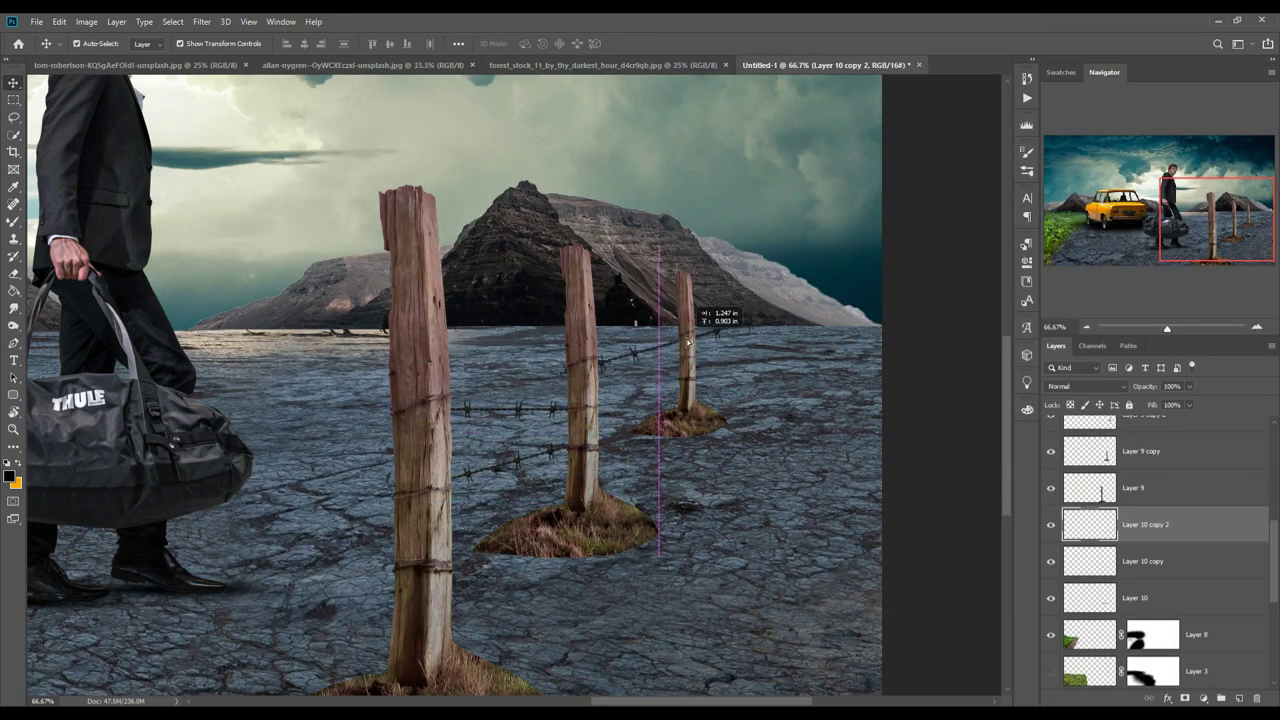
left_click_drag(737, 372, 707, 370)
key("Return")
right_click(1150, 524)
left_click(1030, 250)
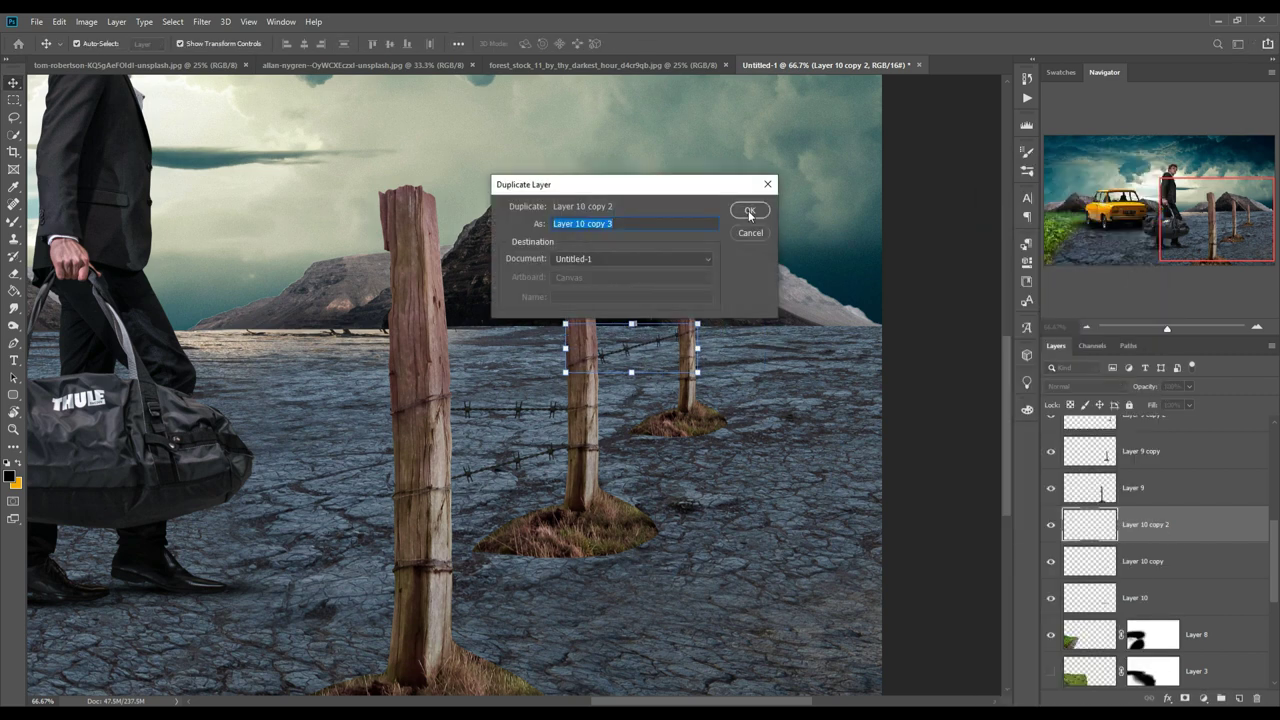
key("Return")
left_click_drag(630, 345, 630, 425)
Add a layer mask to the first post layer and set up the brush
left_click(1133, 488)
left_click(1185, 699)
key("b")
right_click(615, 588)
Mask the second post and soften its grass patch edges into the ground
key("Escape")
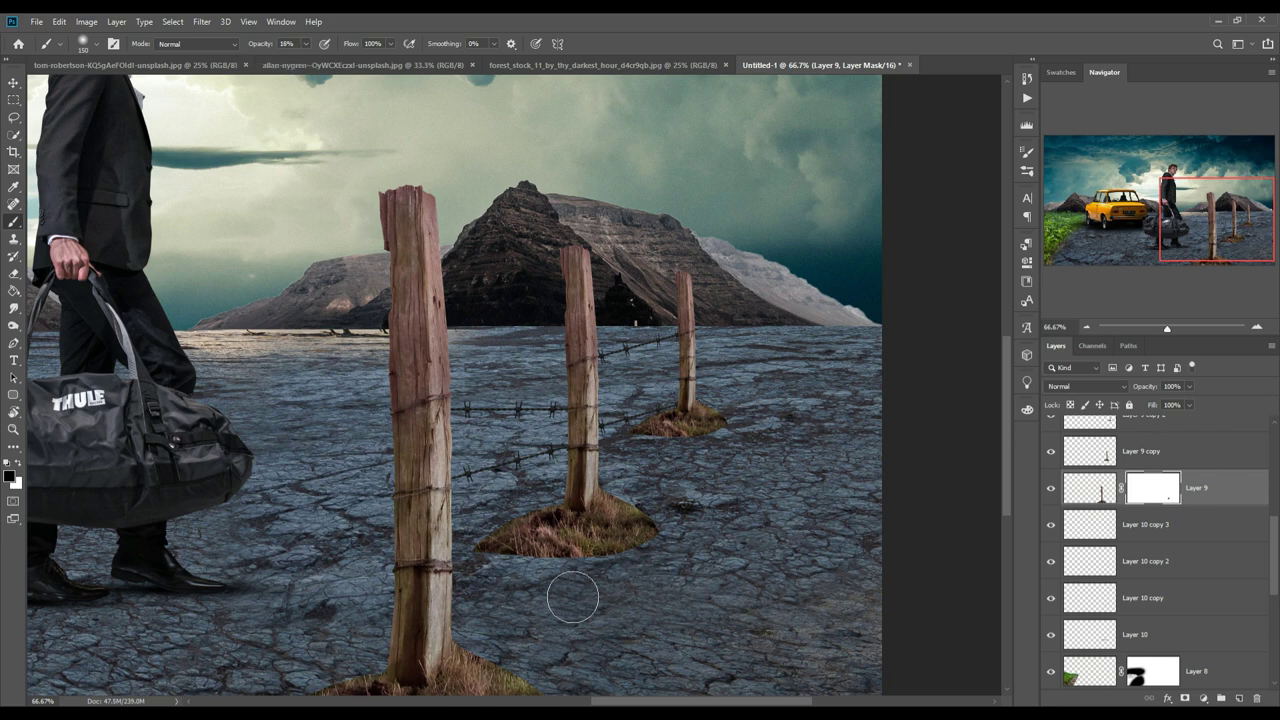
scroll(355, 588, "down", 3)
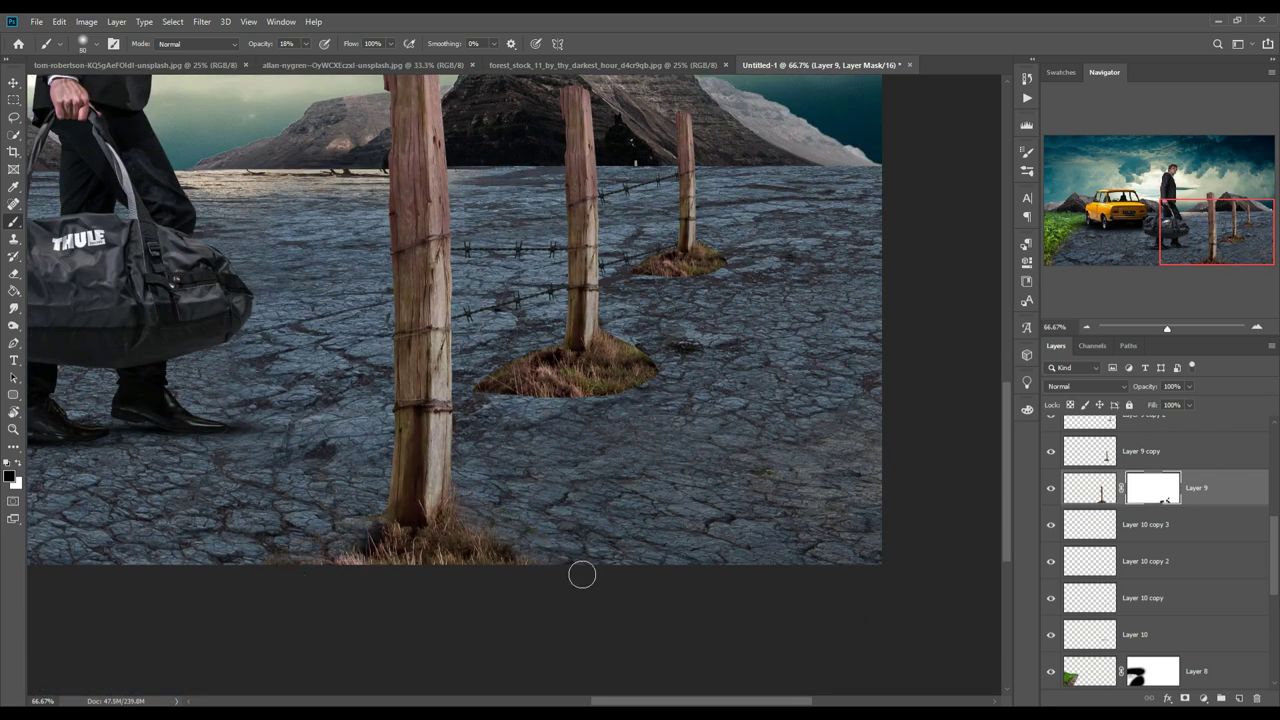
left_click(1107, 451)
left_click(1185, 699)
key("ctrl+plus")
key("ctrl+plus")
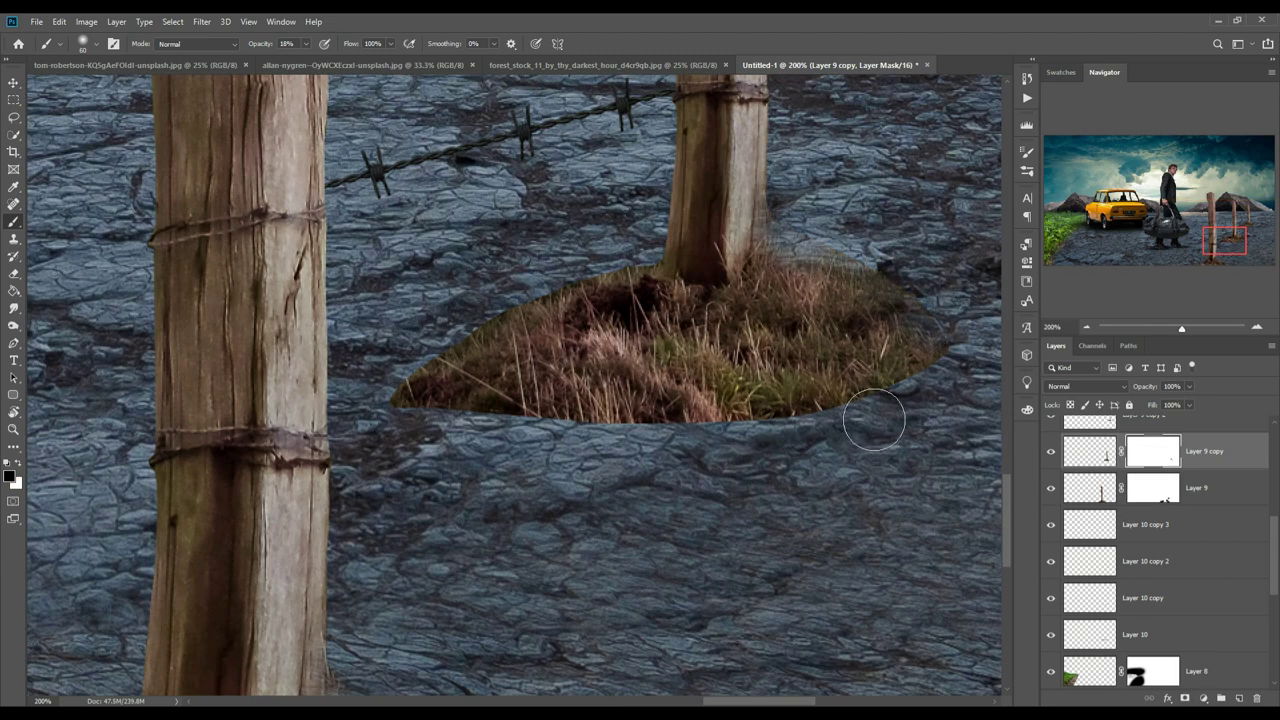
mouse_move(632, 442)
left_mouse_down()
mouse_move(450, 380)
mouse_move(645, 286)
mouse_move(562, 286)
left_mouse_up()
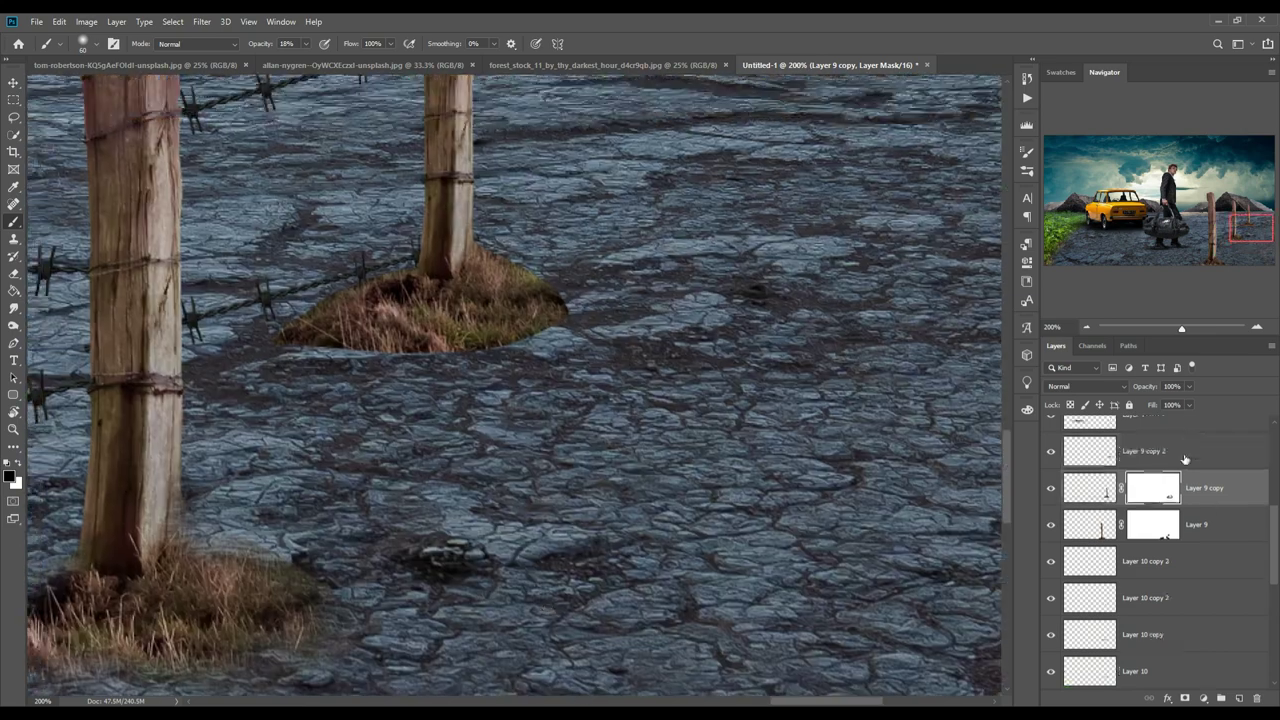
left_click_drag(621, 374, 334, 325)
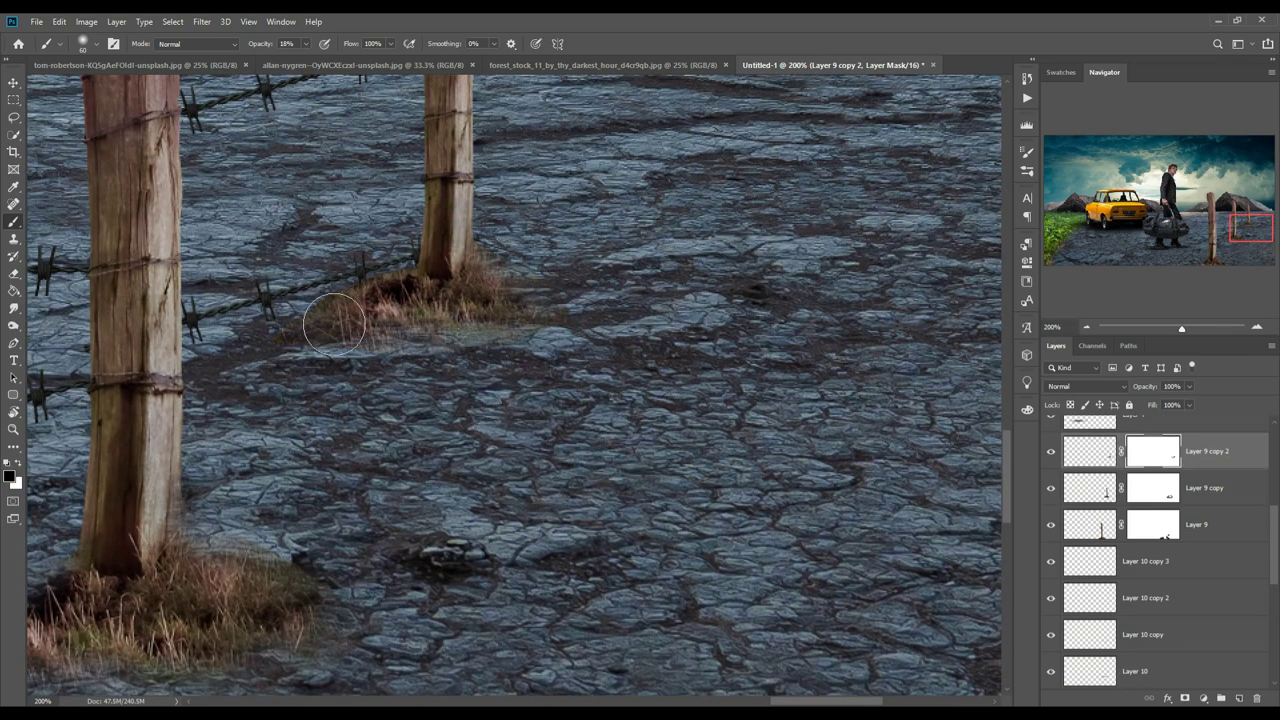
Merge the three post layers and add the wire layers to the selection
key("v")
key("ctrl+minus")
key("ctrl+minus")
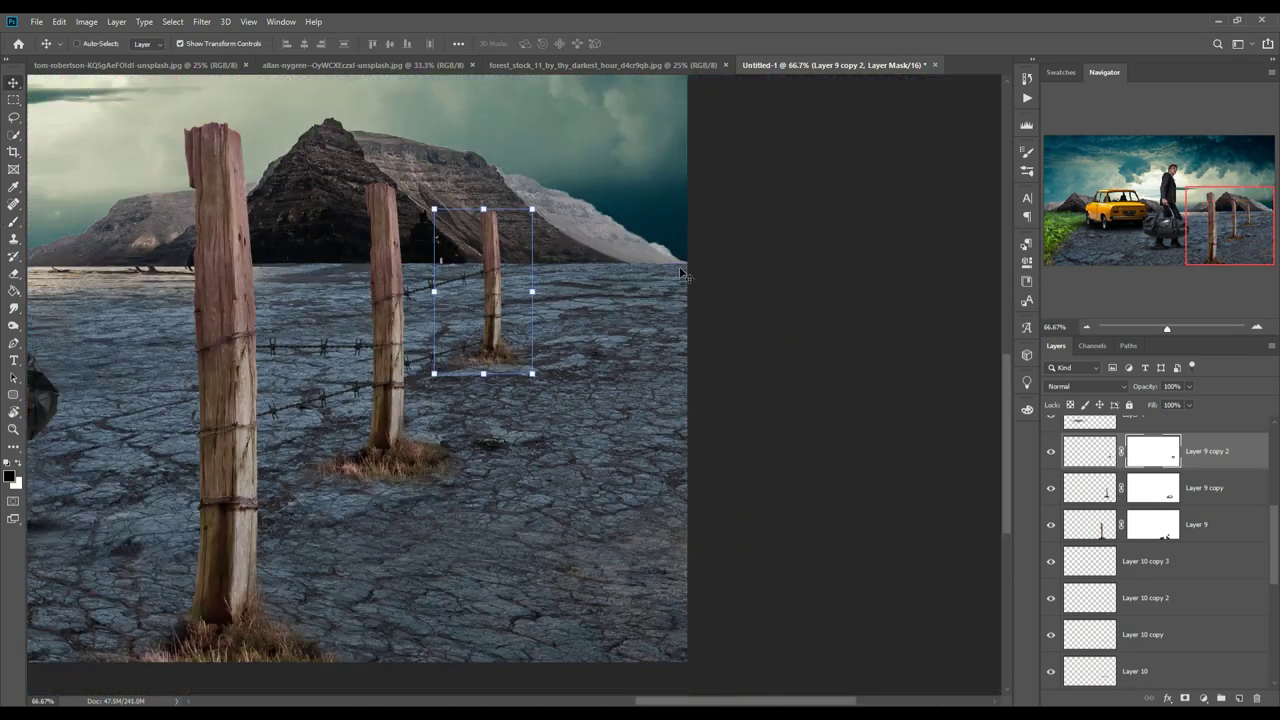
left_click(1196, 524, "shift")
right_click(1186, 453)
left_click(1080, 534)
scroll(1186, 453, "up", 1)
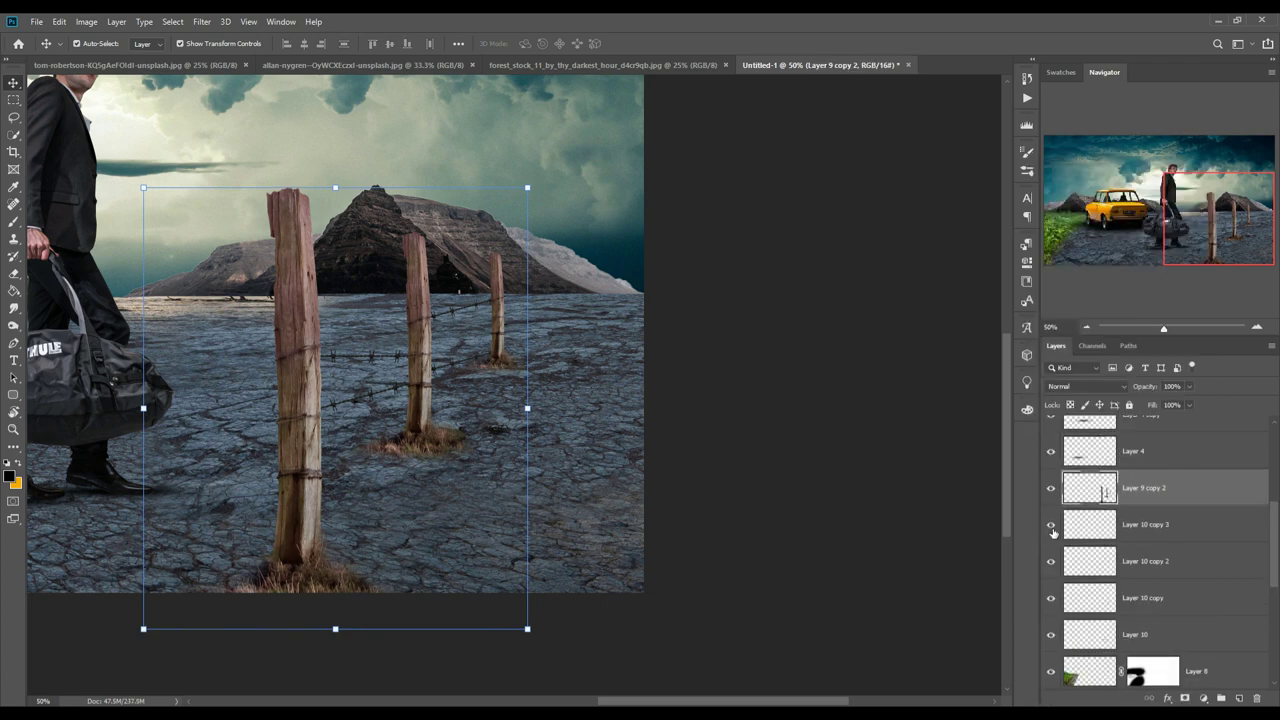
left_click(1130, 634, "shift")
Merge the wire layers with the fence posts
right_click(1168, 560)
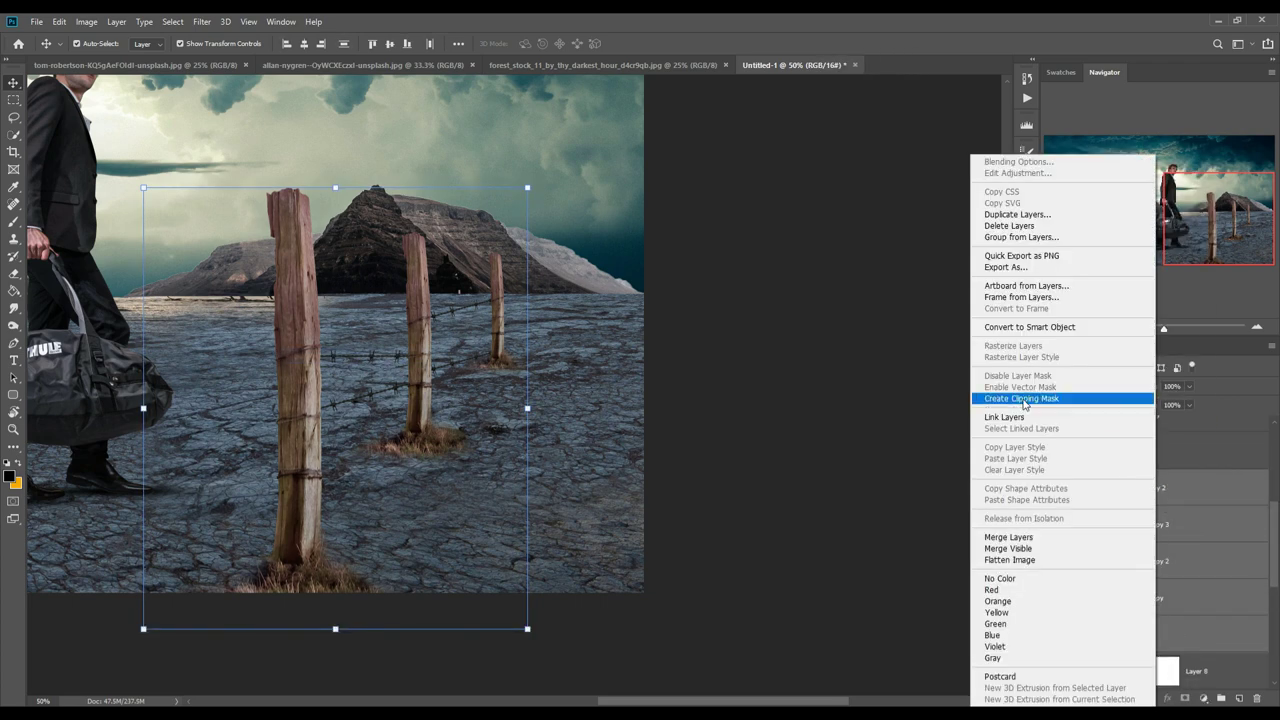
left_click(1060, 540)
key("ctrl+0")
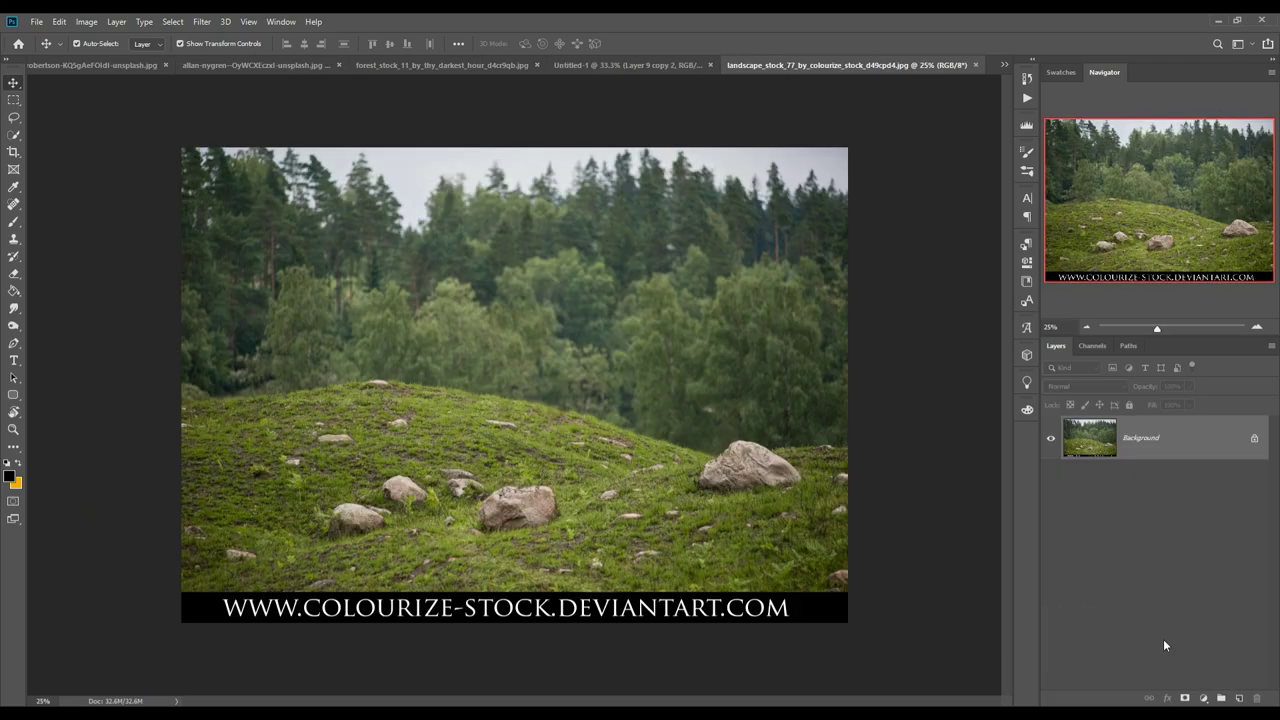
Bring a boulder from the hillside photo beside the posts and give it a mask
key("w")
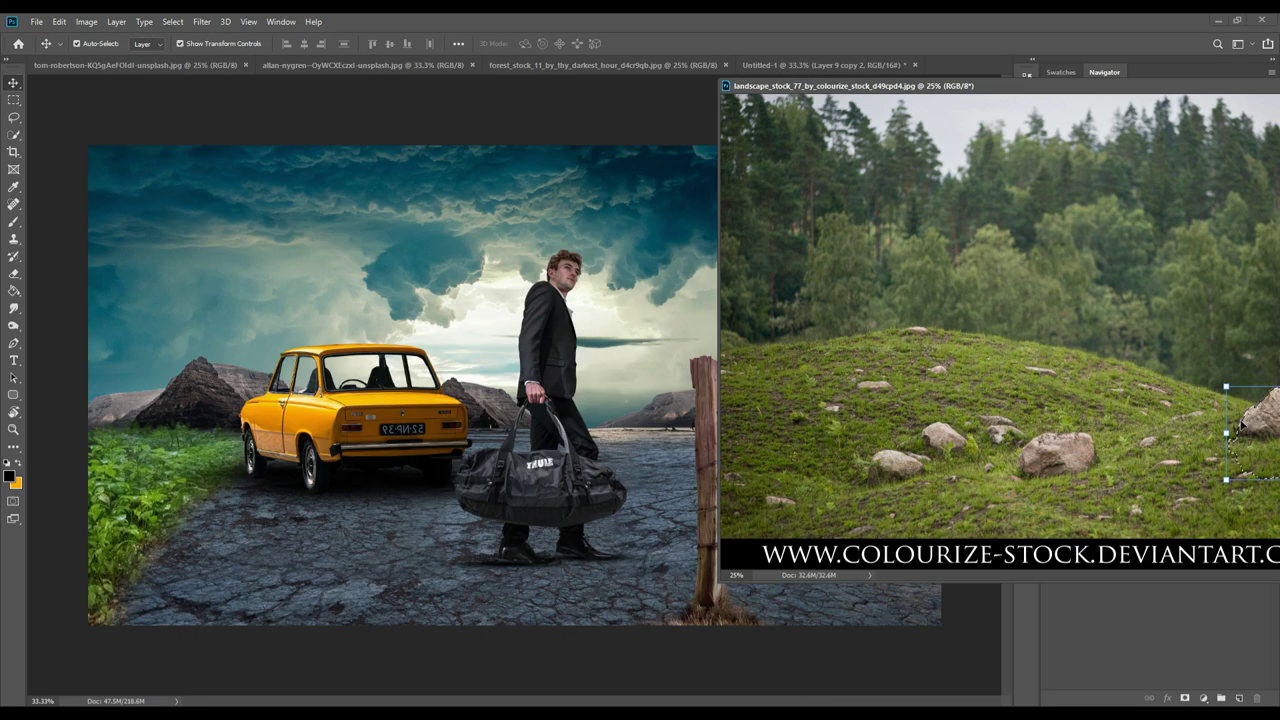
mouse_move(745, 470)
left_mouse_down()
mouse_move(686, 528)
mouse_move(752, 614)
mouse_move(822, 531)
left_mouse_up()
key("ctrl+t")
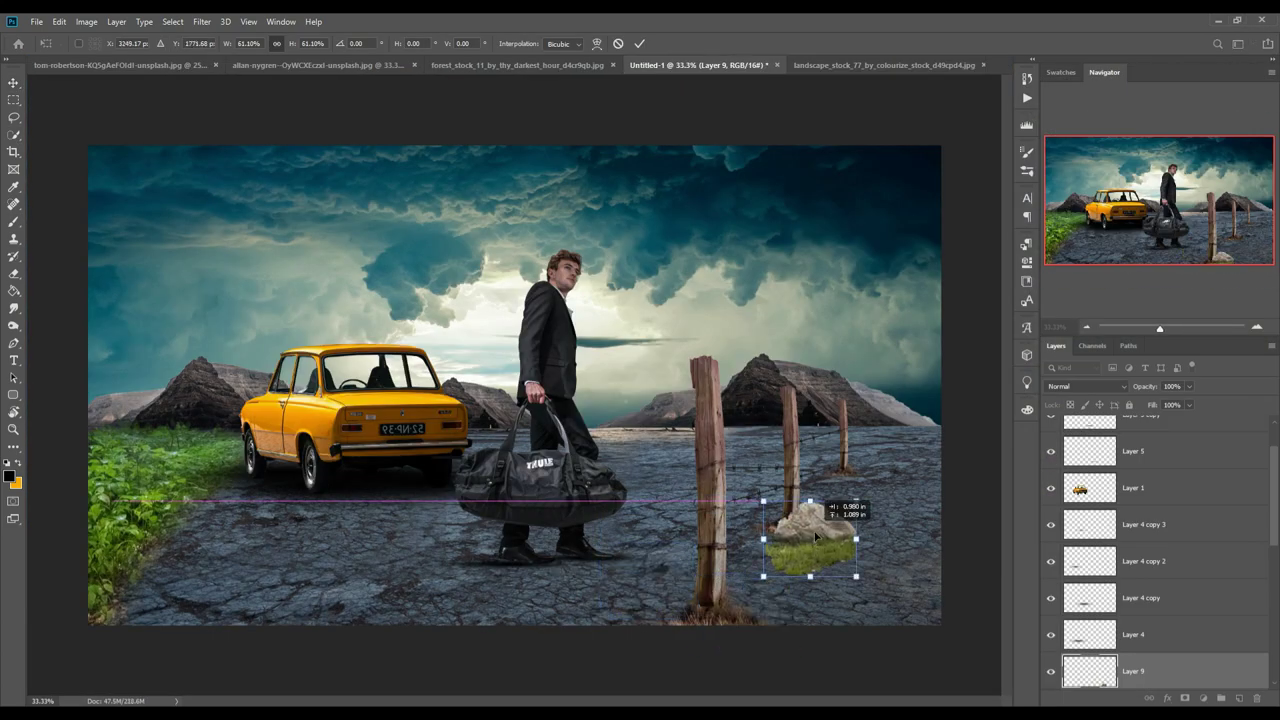
key("Return")
left_click(1185, 698)
key("b")
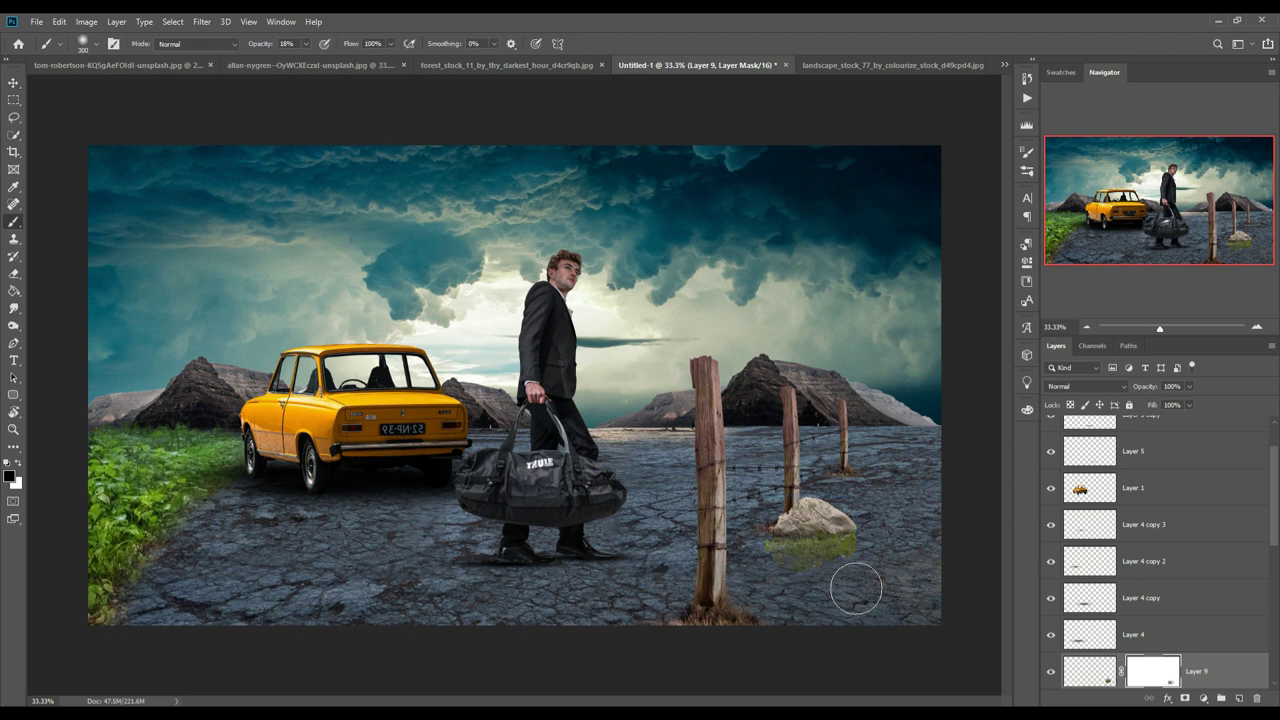
Darken the boulder with a clipped Curves layer and add new clipped layers
left_click(1203, 698)
left_click(1200, 531)
left_click_drag(905, 400, 918, 412)
left_click(1240, 698)
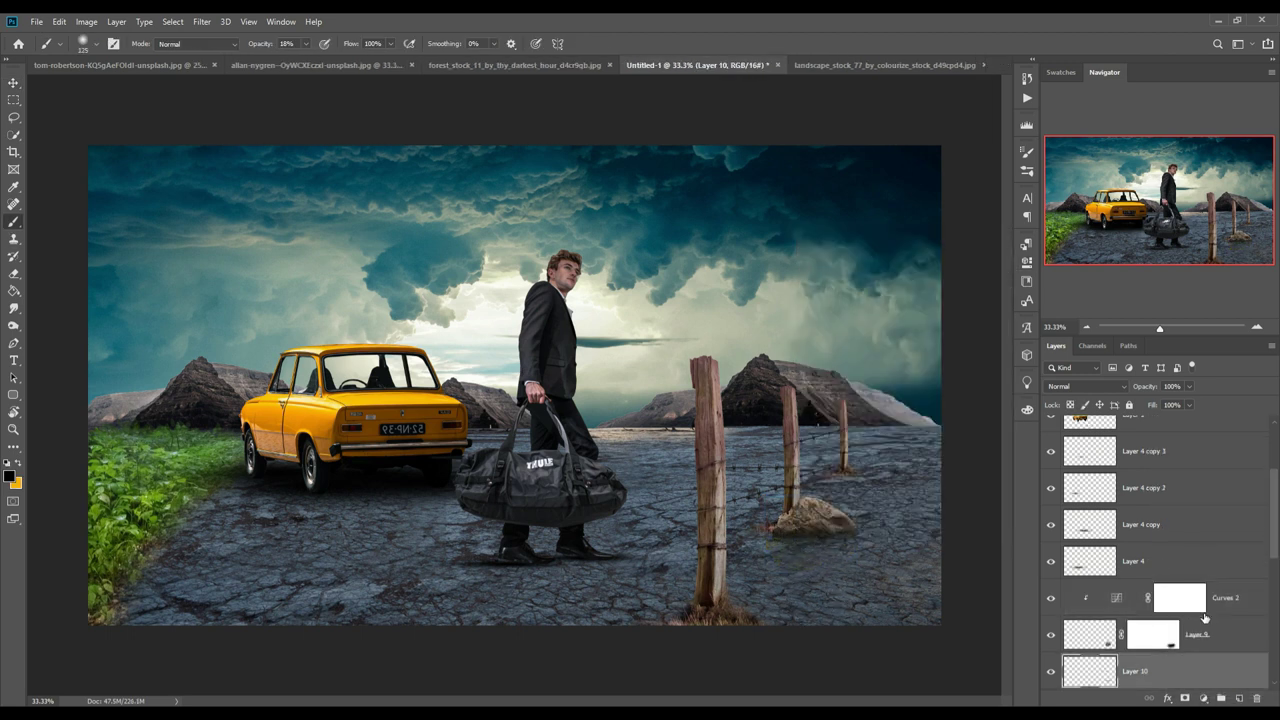
left_click_drag(1205, 618, 1205, 622)
key("alt+bracketleft")
key("alt+bracketleft")
key("alt+bracketleft")
key("ctrl+shift+alt+n")
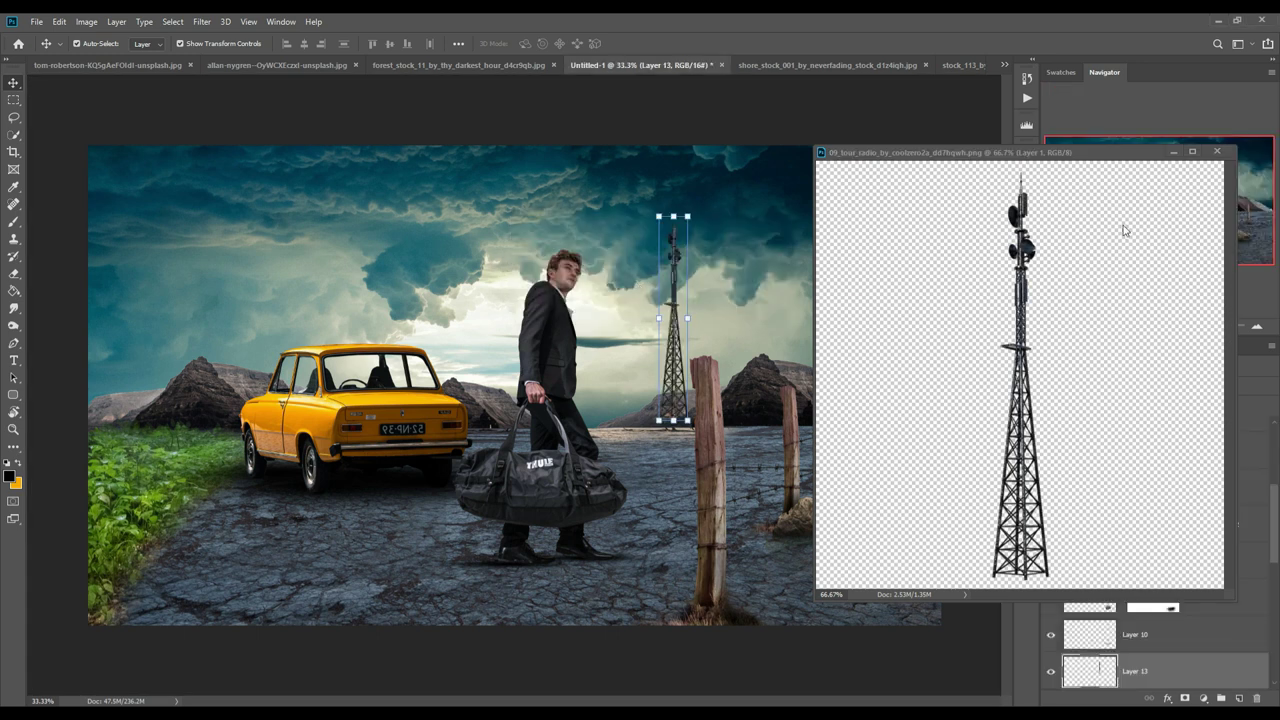
Enlarge the tower and move it left behind the man
left_click(1216, 151)
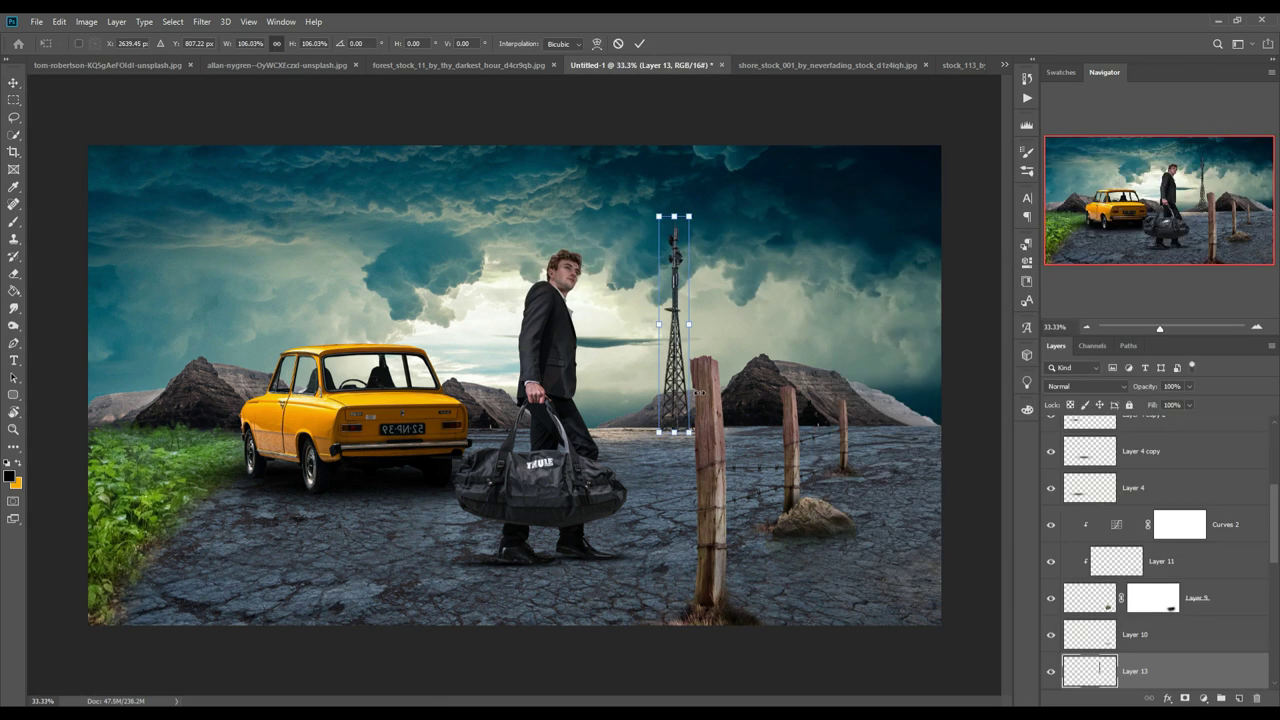
key("ctrl+t")
left_click_drag(688, 215, 665, 172)
left_click_drag(670, 350, 635, 345)
left_click(640, 44)
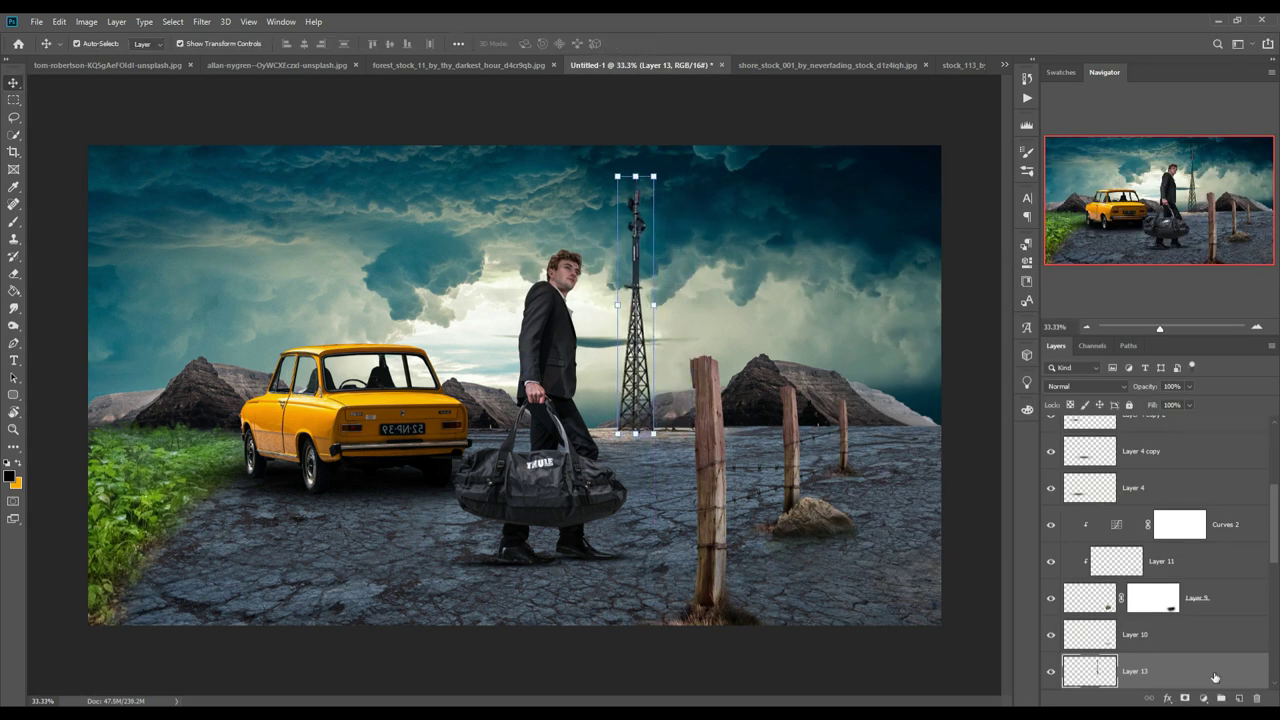
Select the grass in the grassland photo and bring it into the composite
left_click(817, 65)
left_click(965, 65)
left_click(14, 134)
left_click_drag(200, 560, 880, 640)
key("v")
mouse_move(500, 550)
left_mouse_down()
mouse_move(1040, 475)
mouse_move(450, 580)
mouse_move(450, 525)
left_mouse_up()
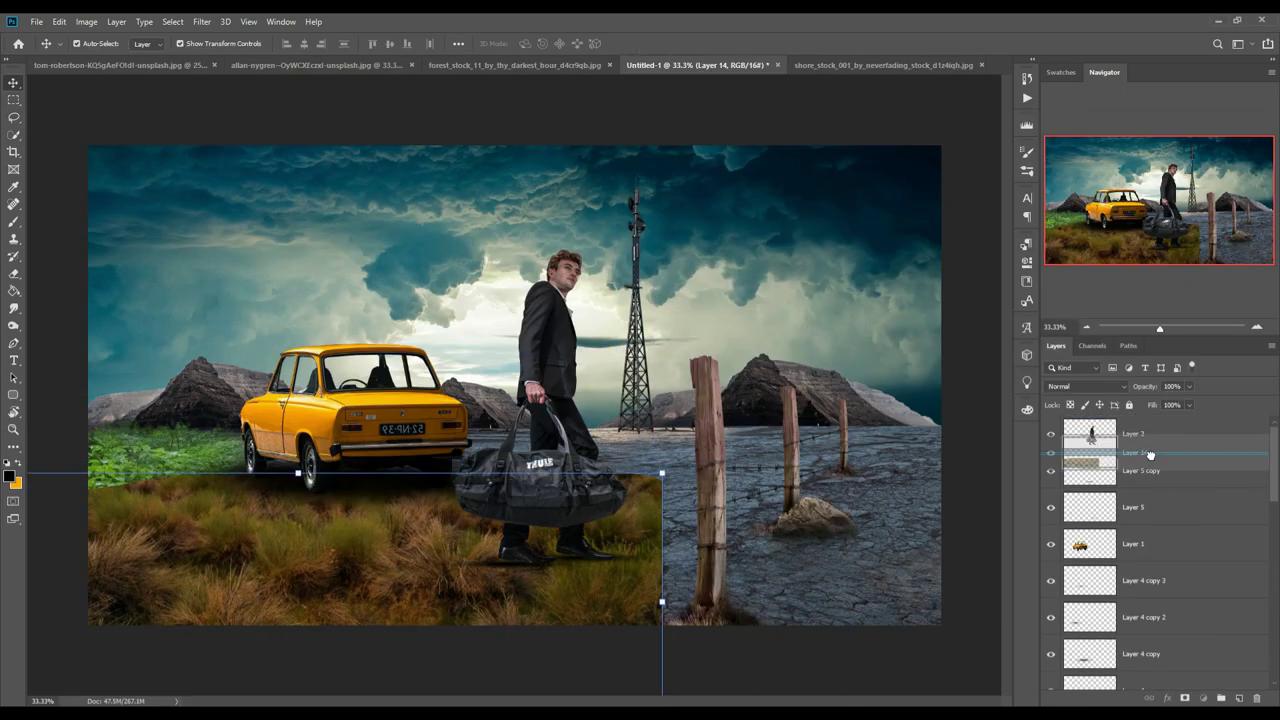
Mask the grass layer and paint most of it out to reveal the road
key("ctrl+shift+bracketright")
left_click(1203, 698)
key("b")
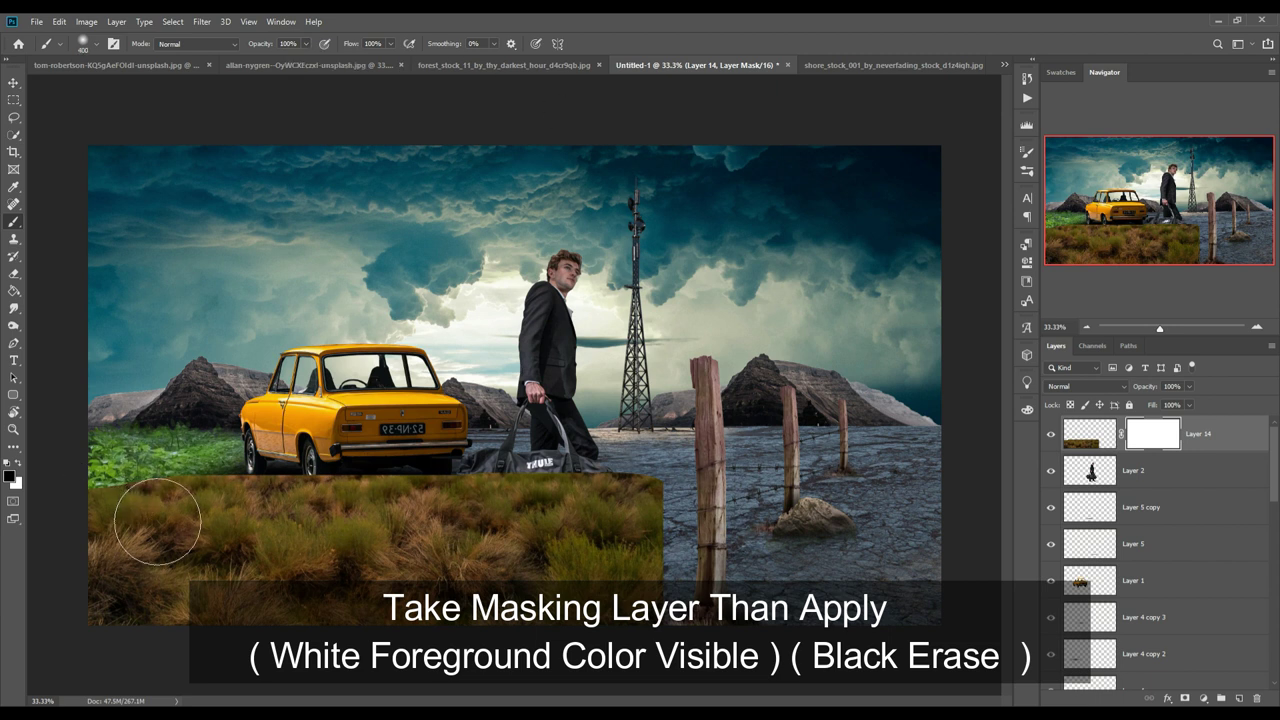
left_click_drag(168, 530, 800, 514)
mouse_move(107, 563)
left_mouse_down()
mouse_move(340, 570)
mouse_move(57, 643)
mouse_move(812, 663)
left_mouse_up()
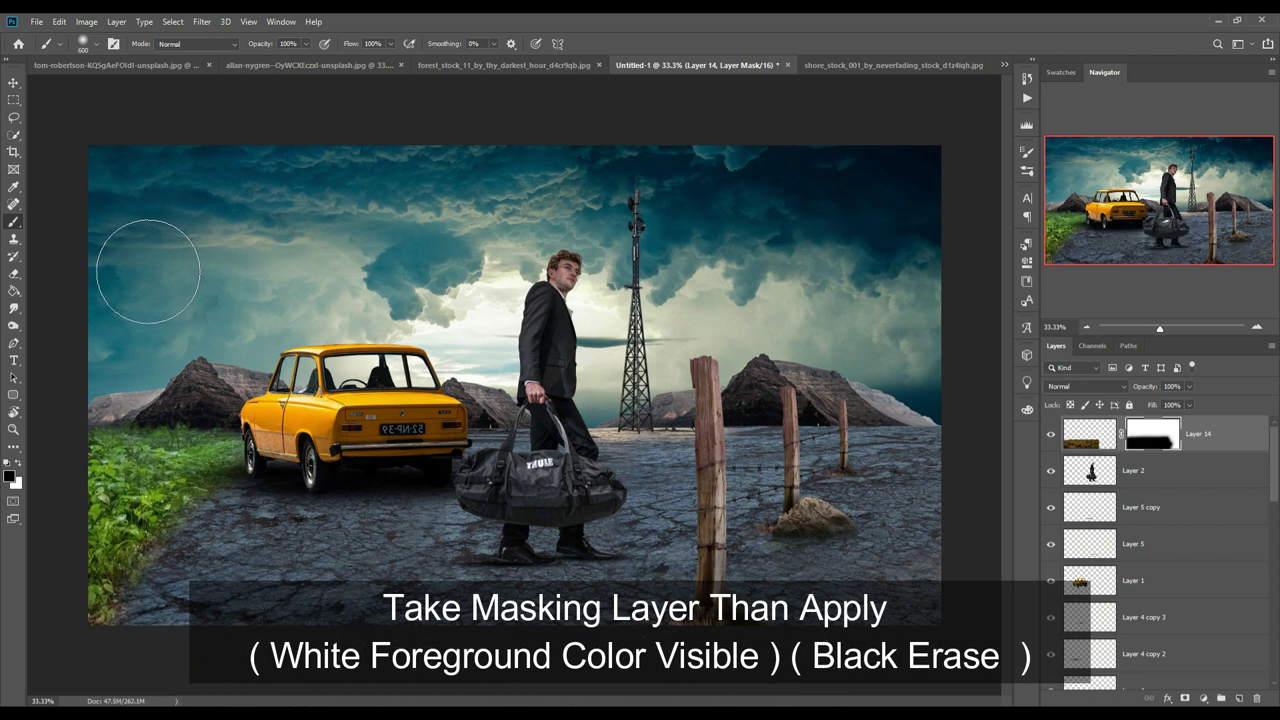
left_click(15, 84)
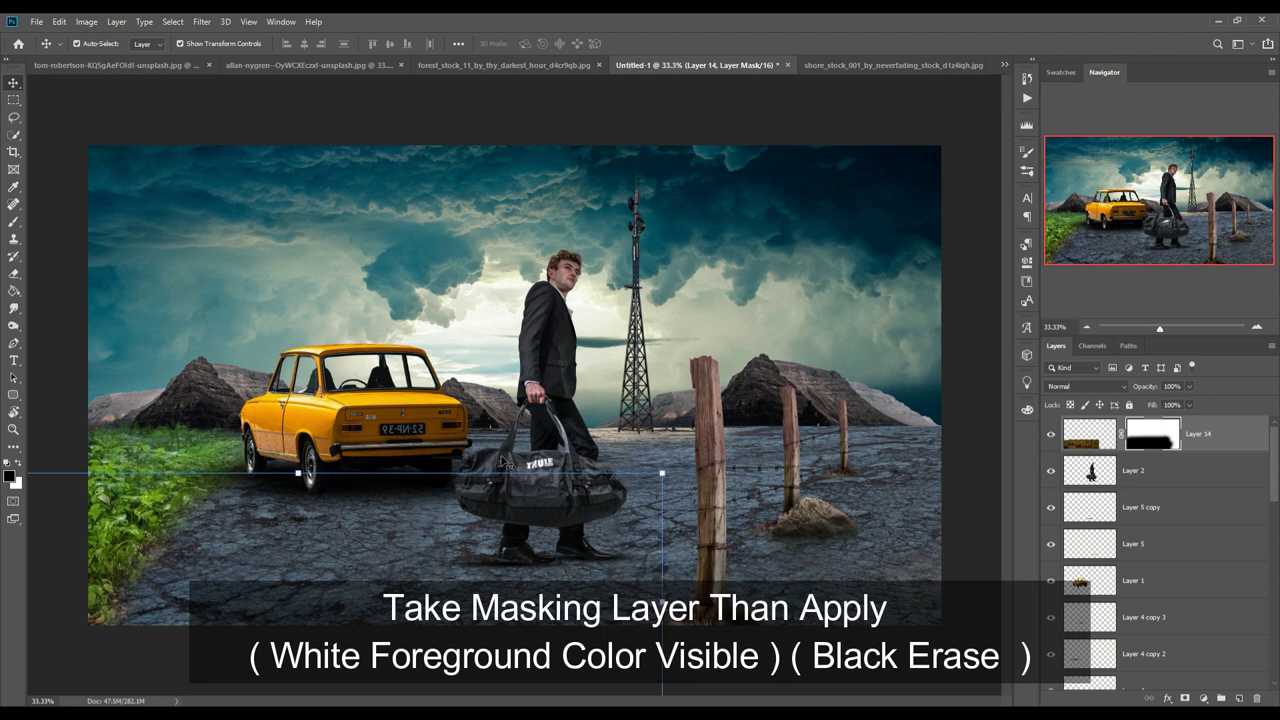
Duplicate the green grass layer as Layer 8 copy
left_click(112, 503)
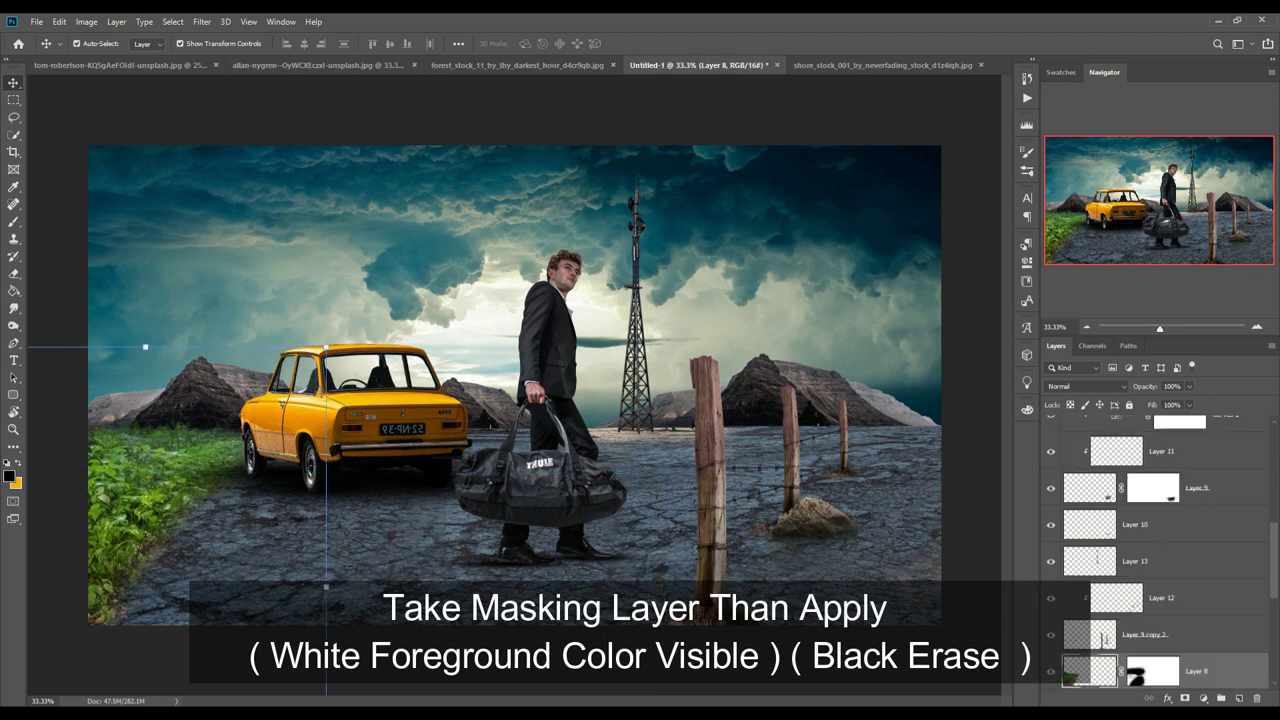
right_click(1238, 671)
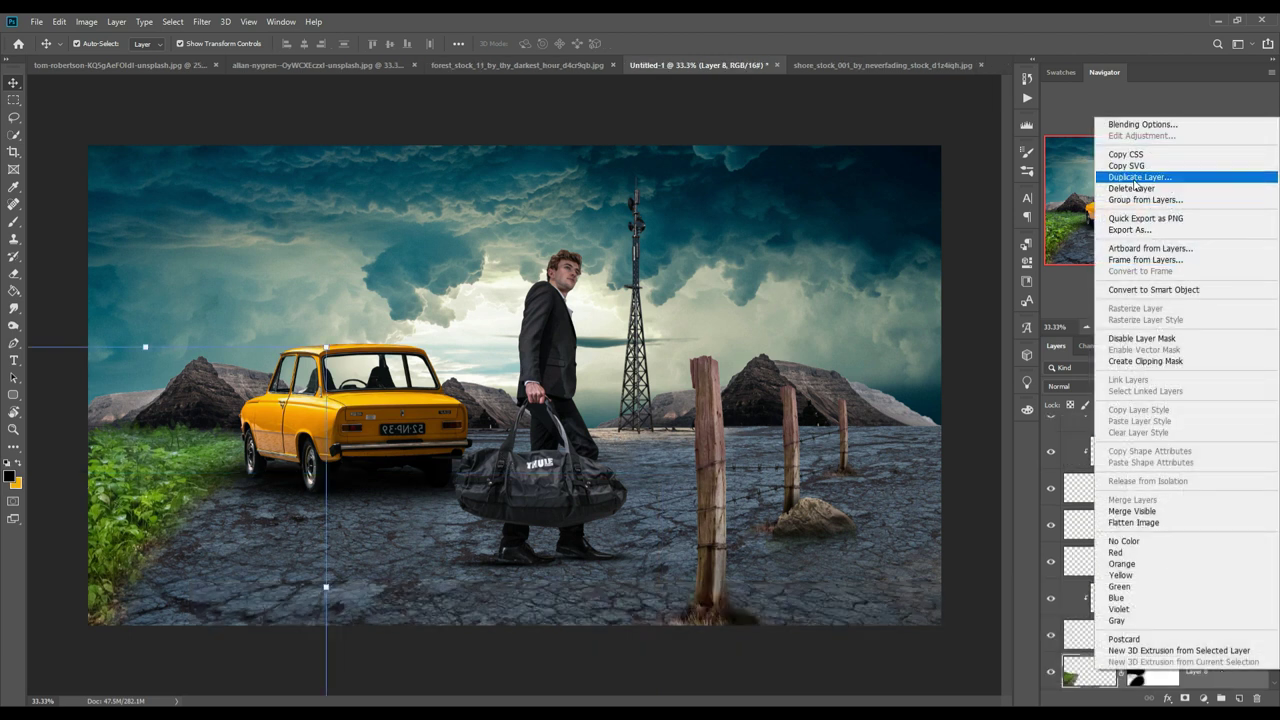
left_click(1130, 182)
left_click(747, 211)
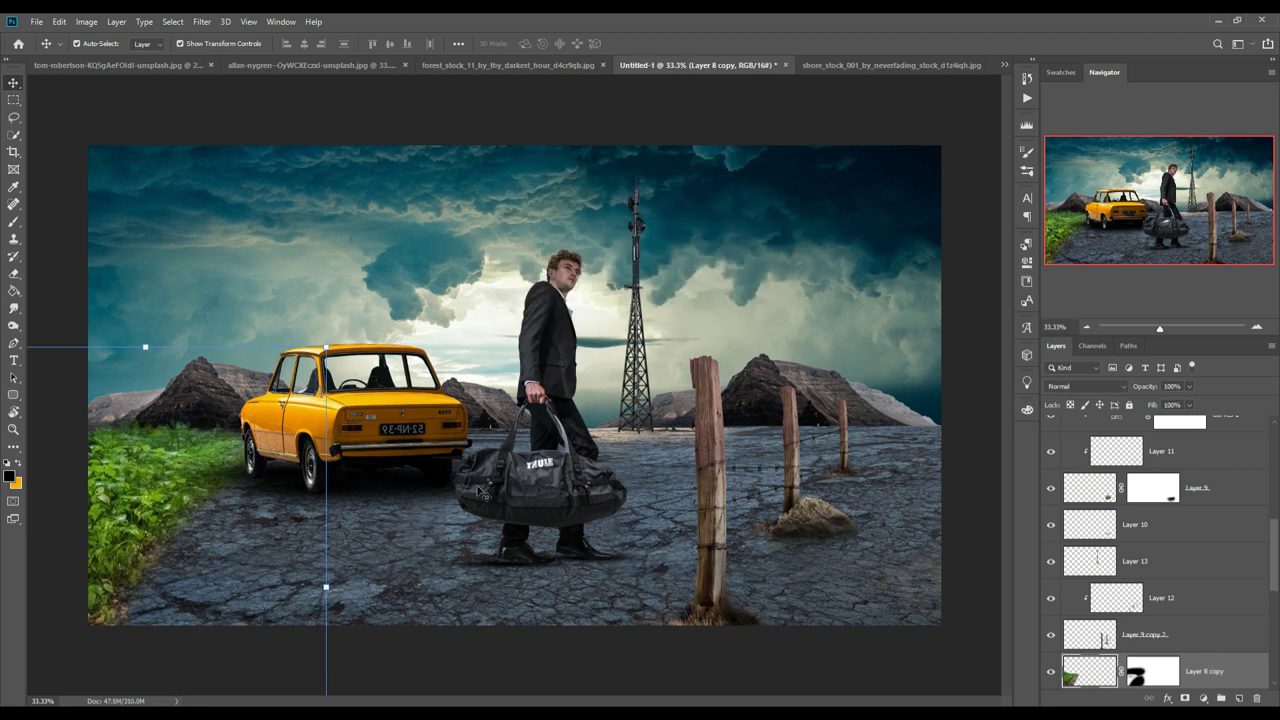
Rotate the copy to about -66° and move it along the road's lower-left edge
key("ctrl+minus")
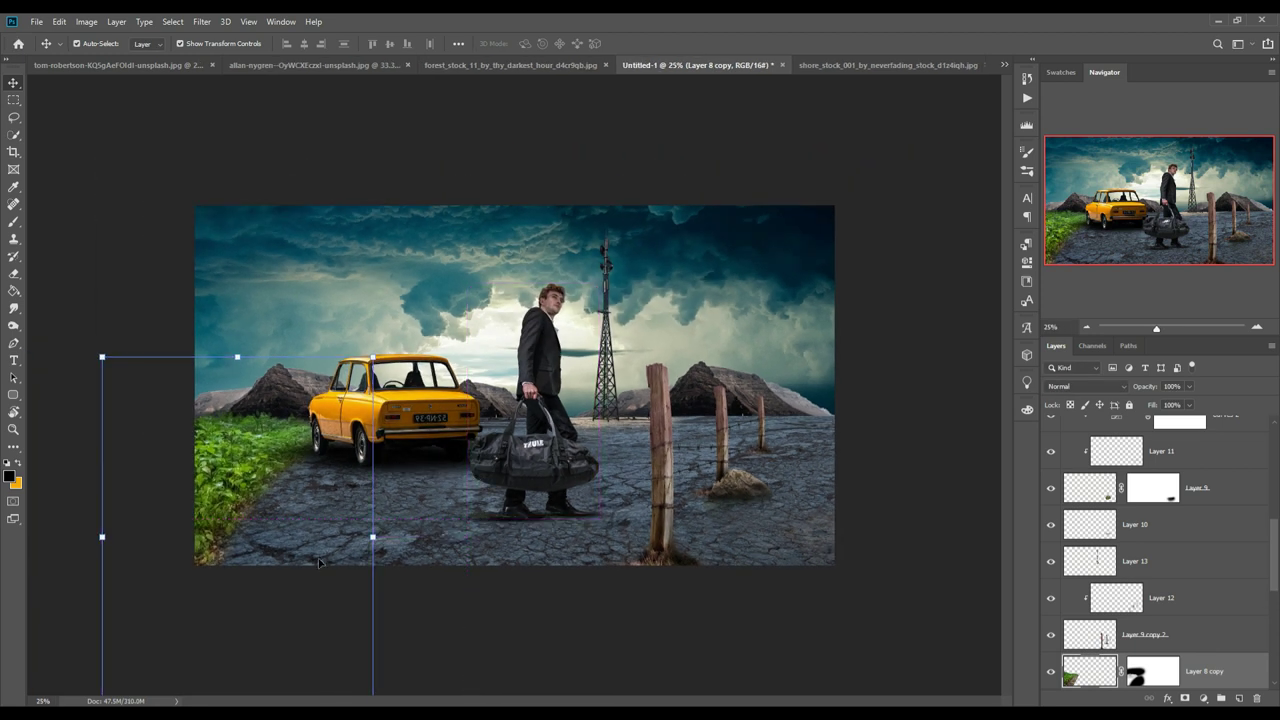
left_click_drag(99, 354, 62, 462)
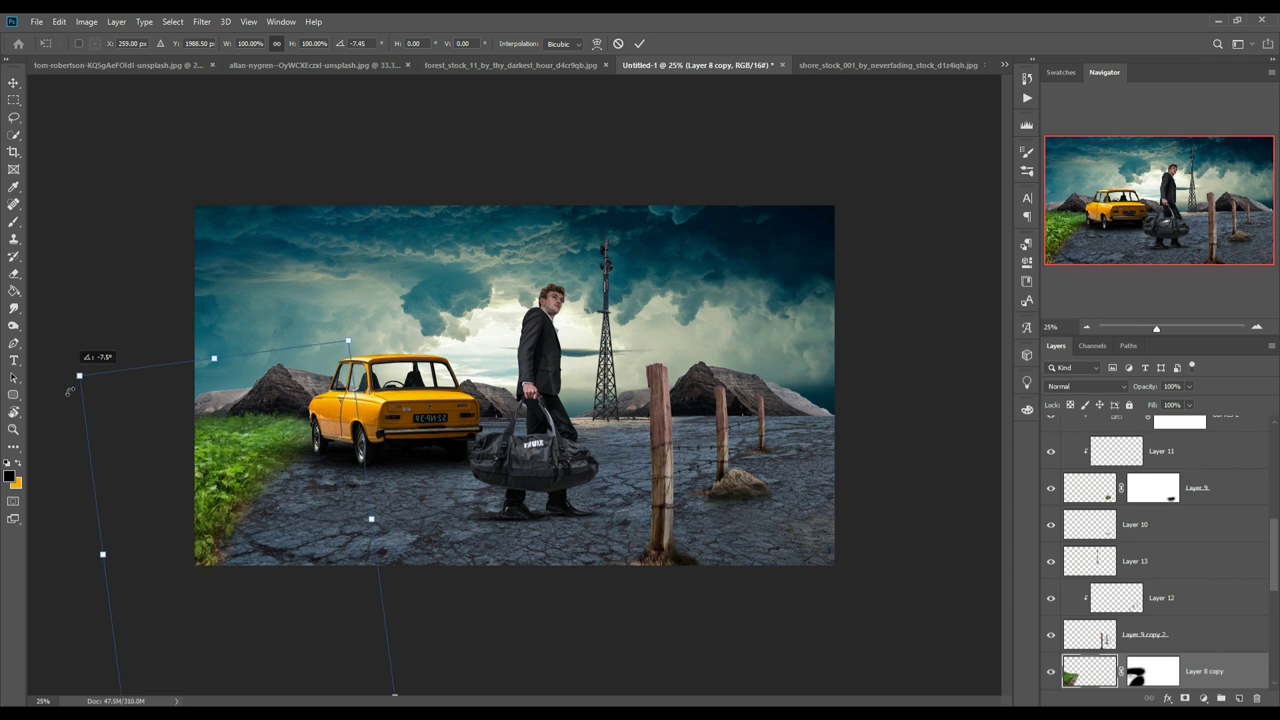
left_click_drag(220, 522, 263, 540)
left_click_drag(545, 613, 557, 507)
left_click_drag(404, 566, 376, 571)
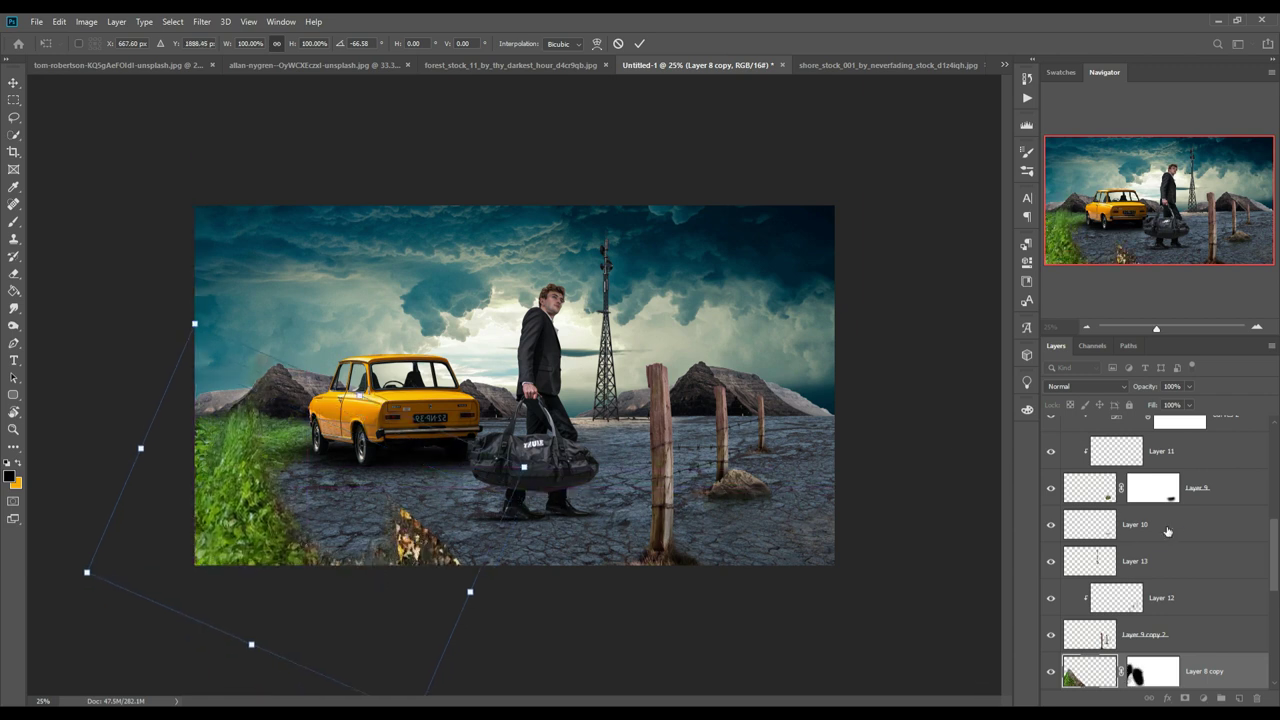
key("Return")
Paint the copy's layer mask so its edge blends into the road
left_click(1153, 671)
key("b")
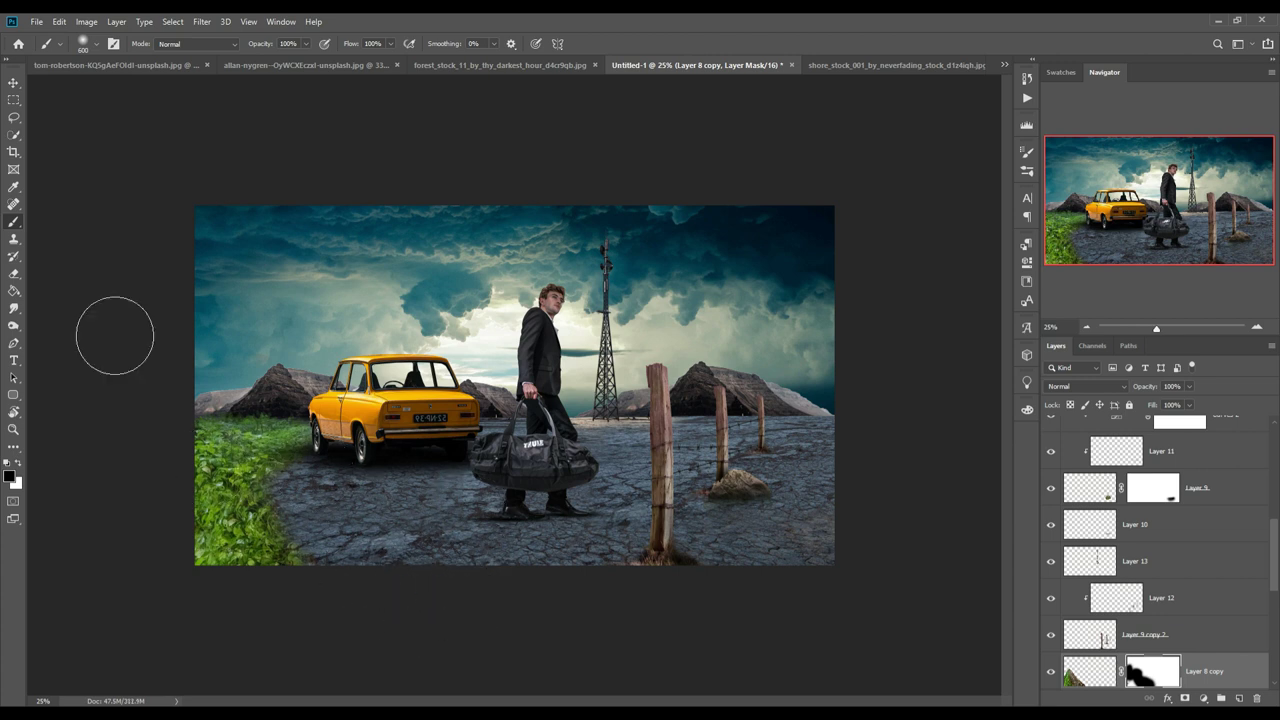
left_click(14, 84)
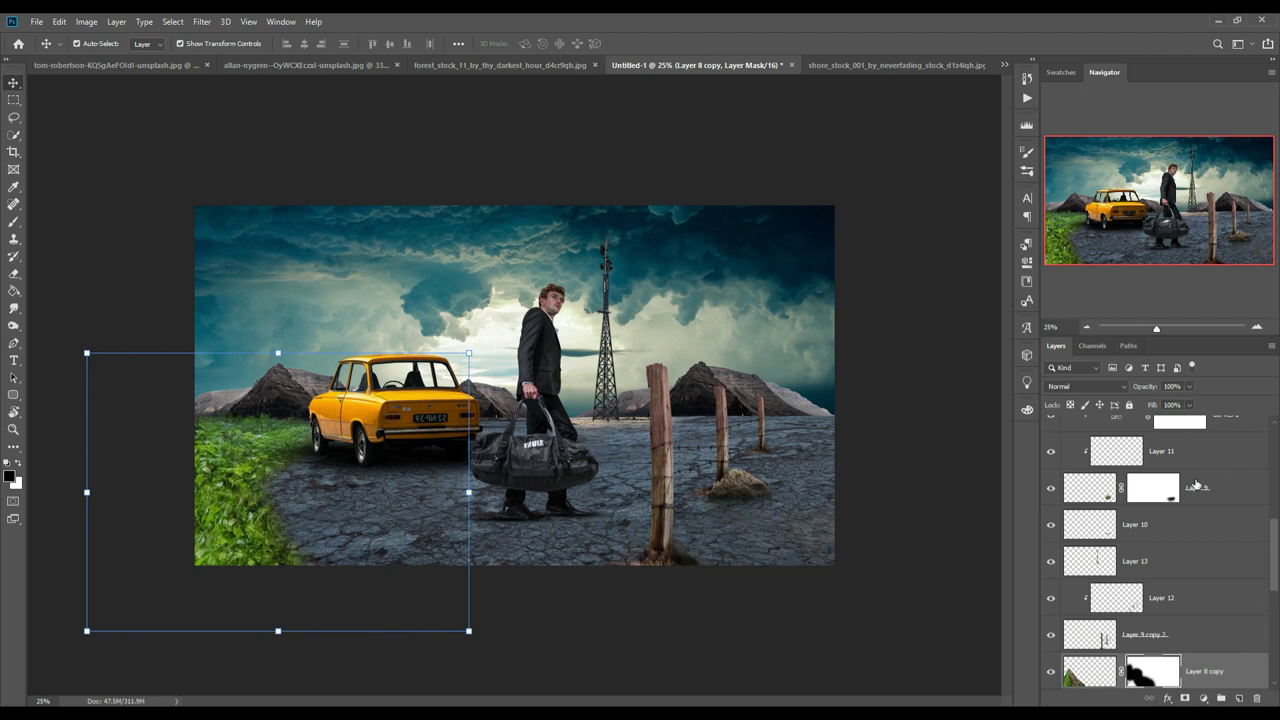
Target Layer 14's mask and load brush 4 from Grass Photoshop Brushes 4
scroll(1118, 622, "up", 3)
scroll(1118, 608, "up", 3)
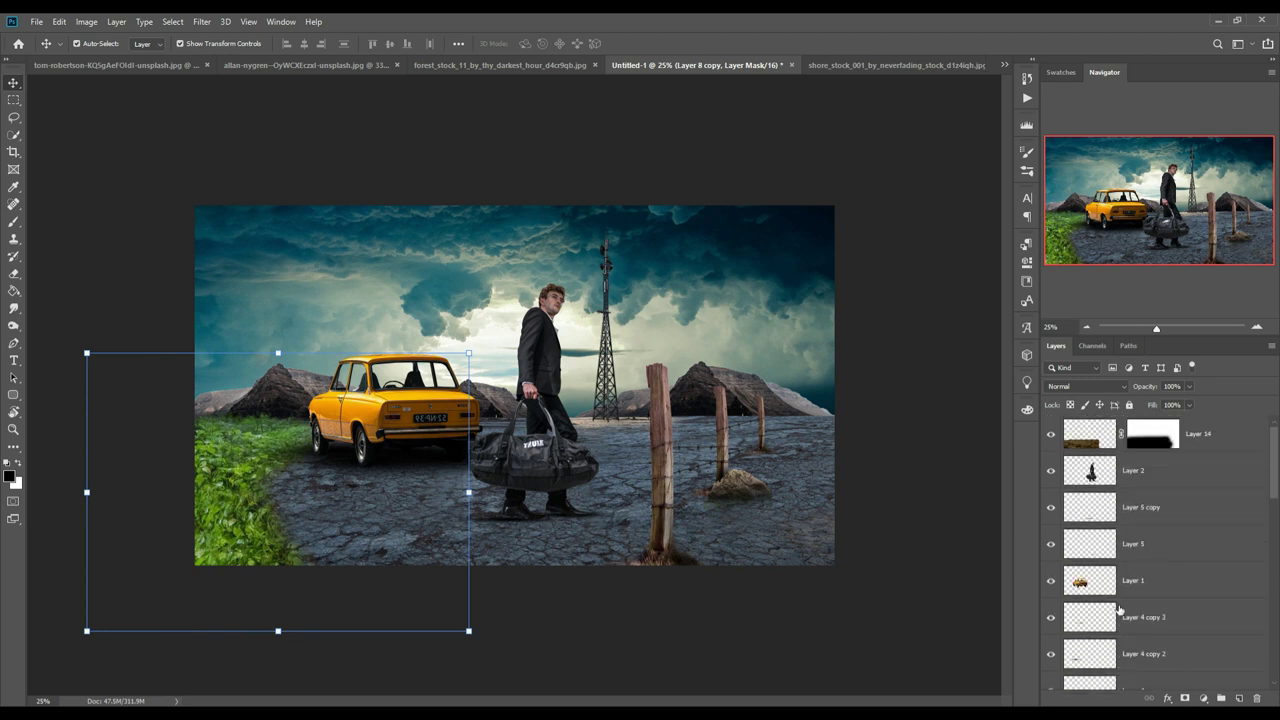
left_click(1151, 436)
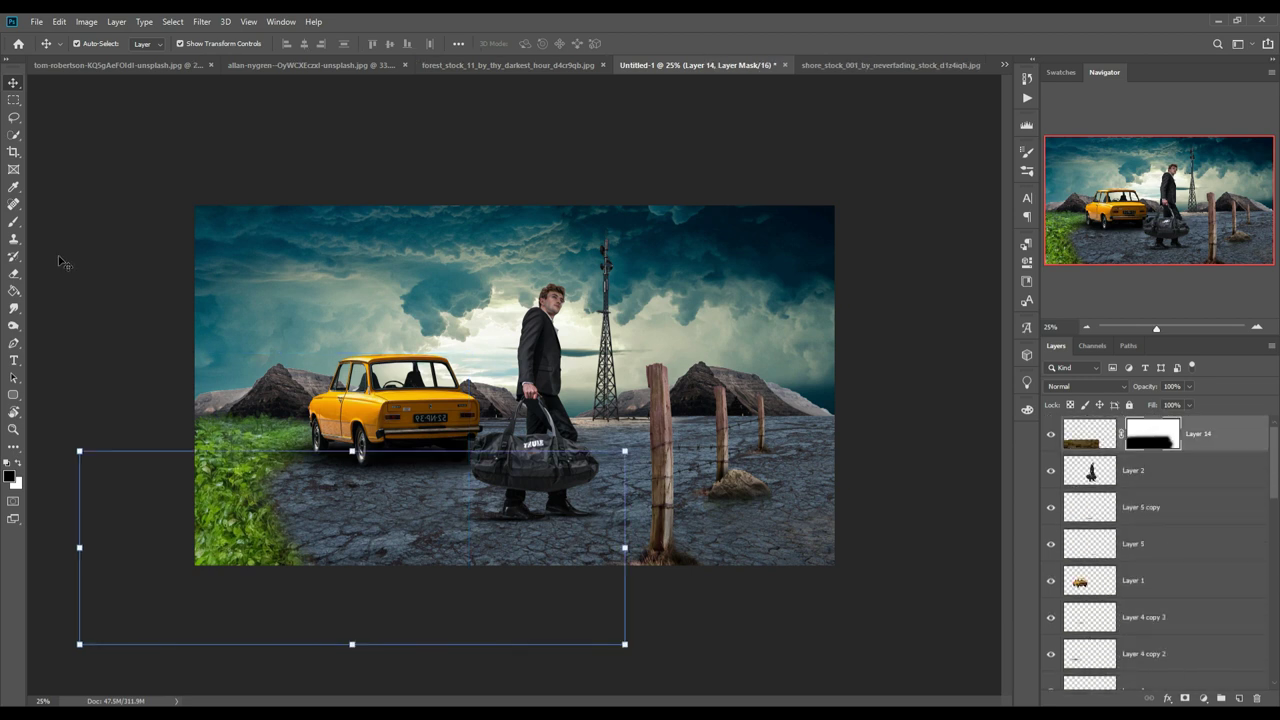
left_click(12, 222)
left_click(98, 45)
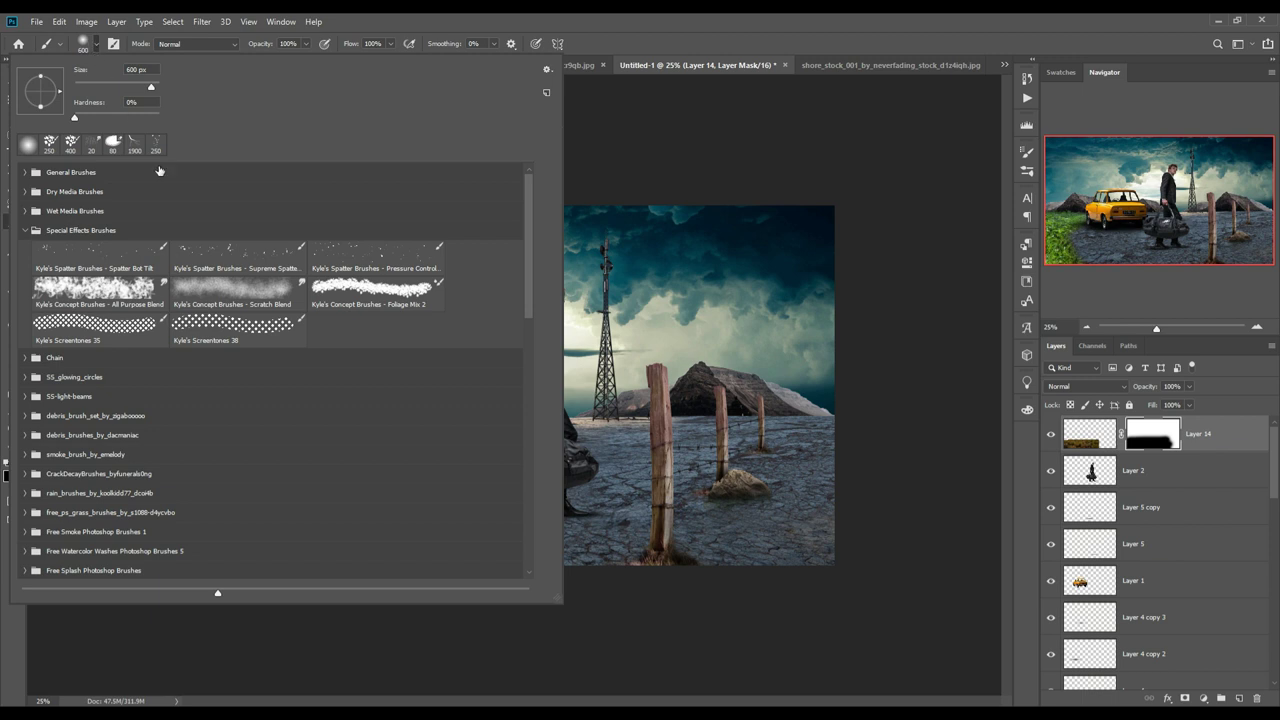
left_click(31, 232)
scroll(174, 334, "down", 3)
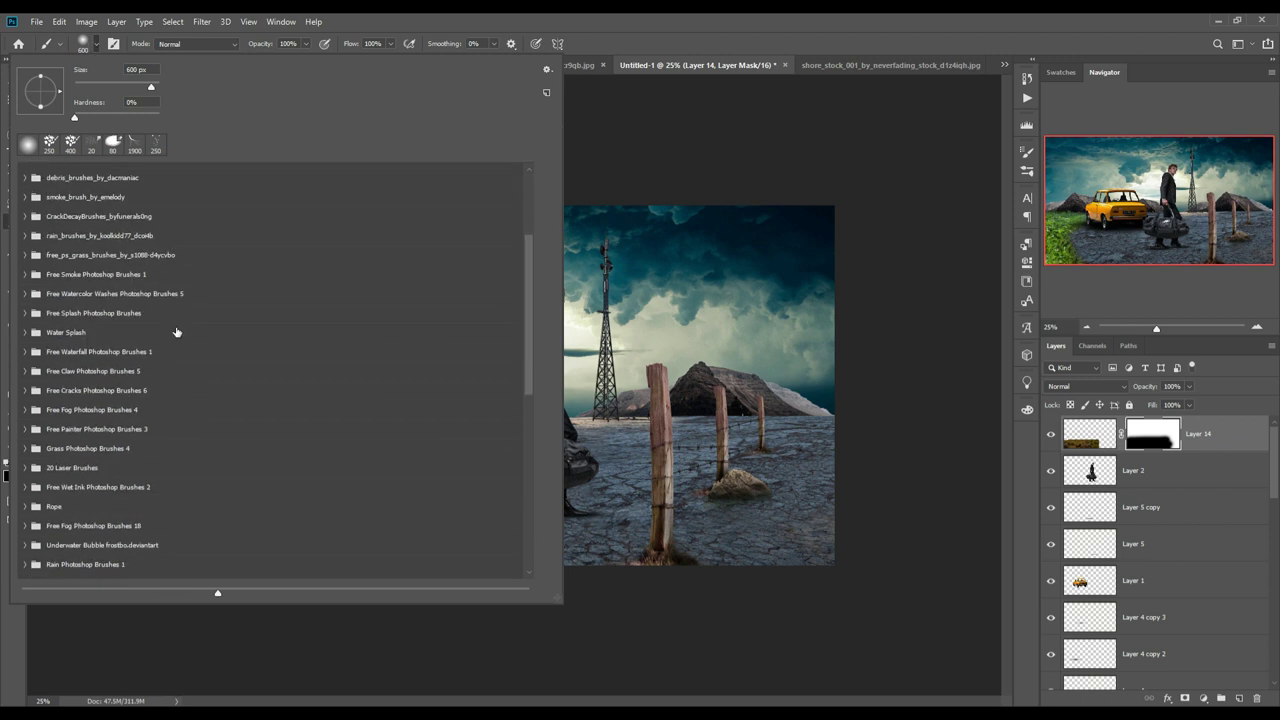
scroll(174, 334, "down", 3)
scroll(174, 334, "down", 2)
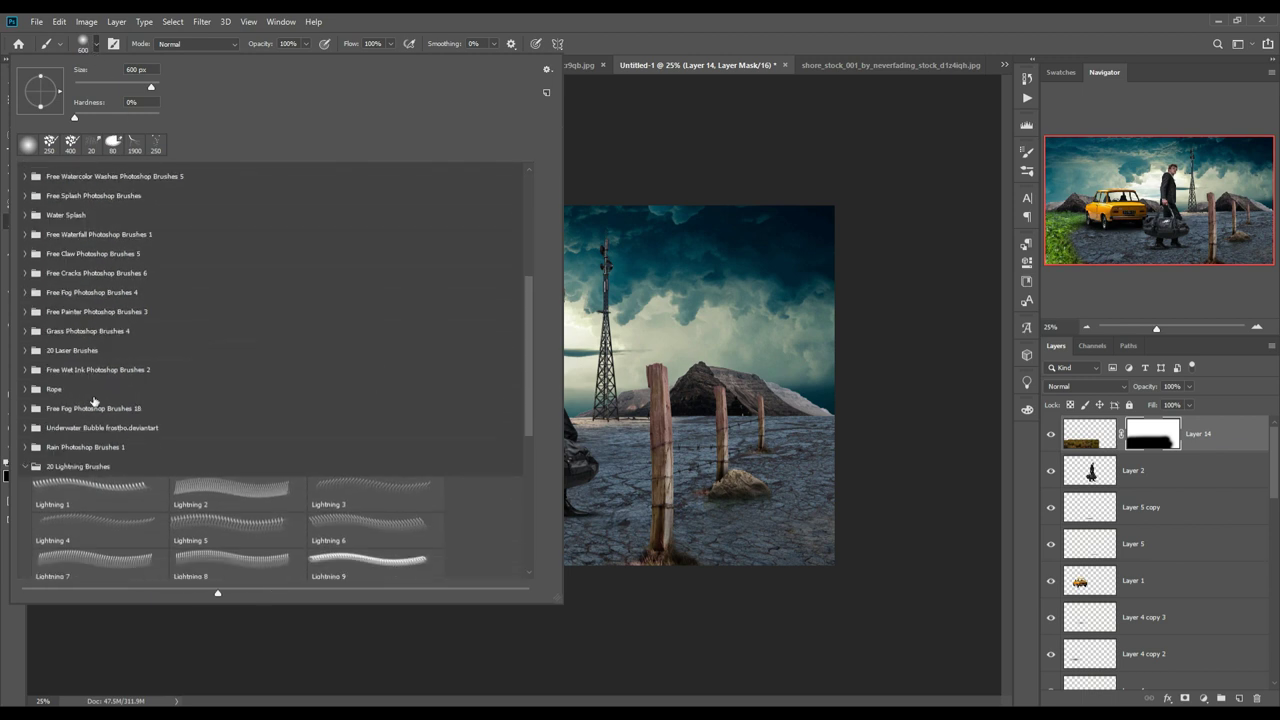
scroll(89, 297, "down", 1)
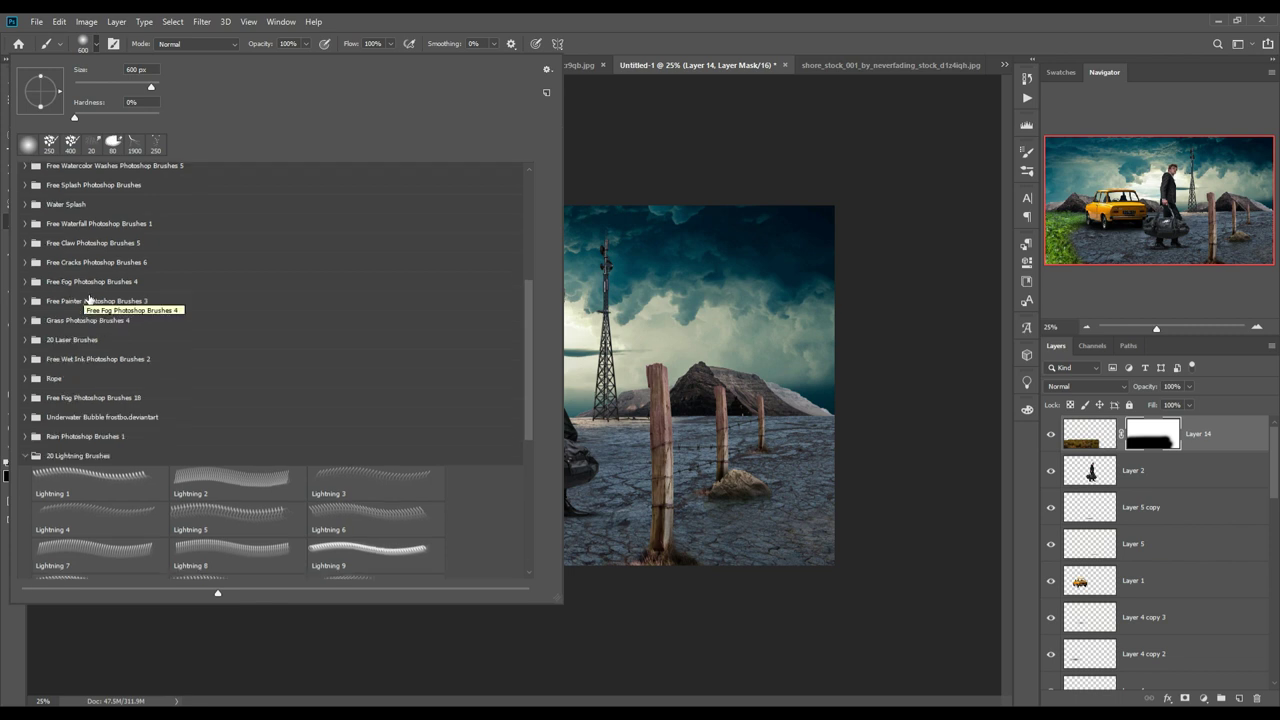
scroll(88, 297, "down", 1)
left_click(35, 293)
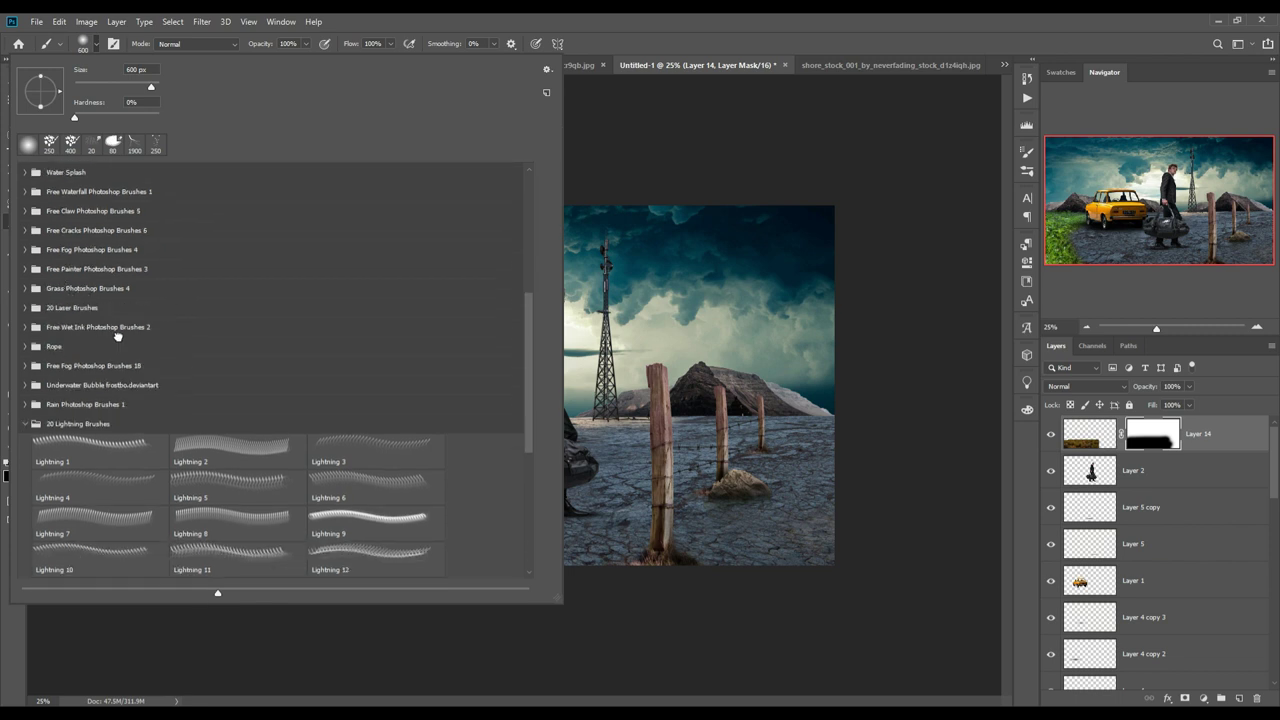
left_click(137, 355)
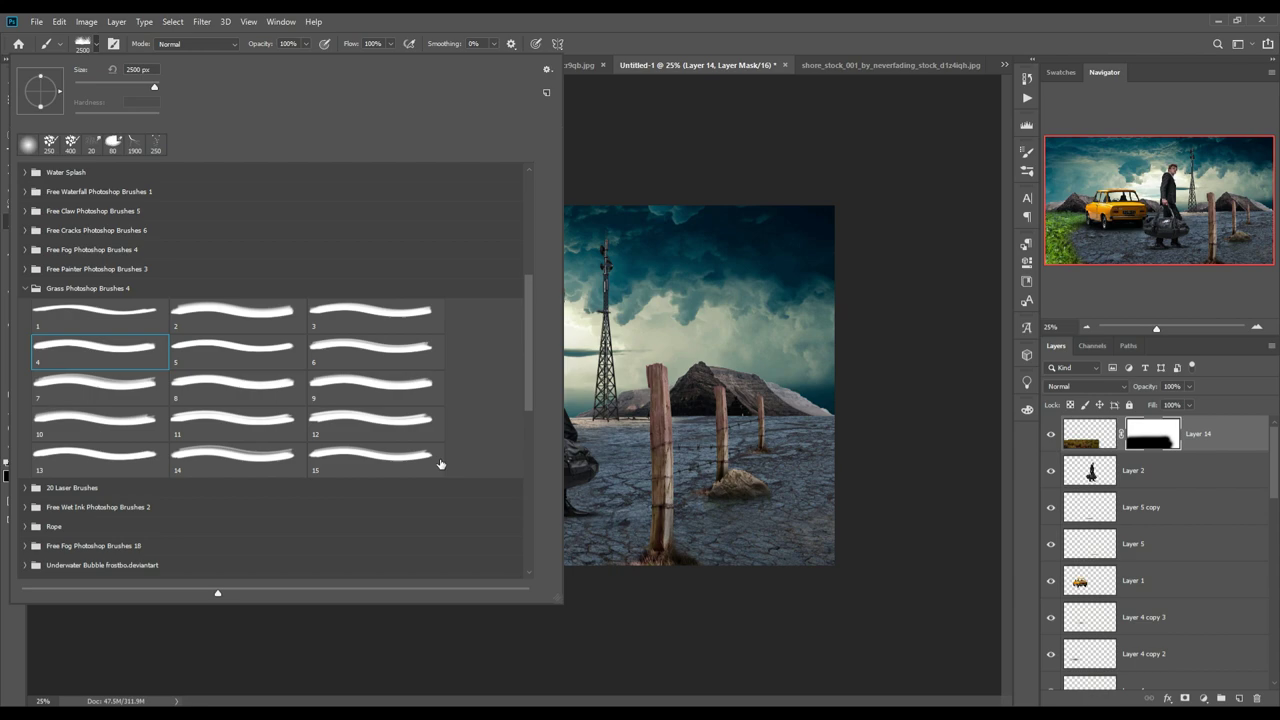
key("Return")
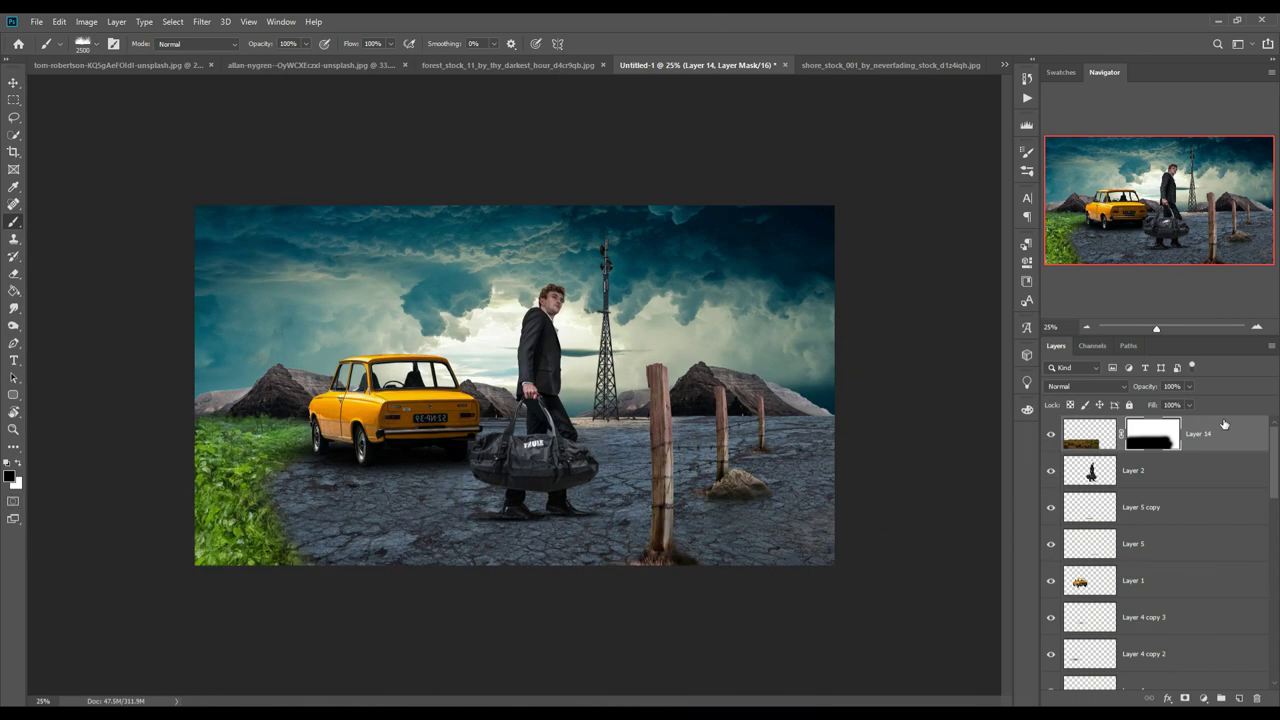
Paint white dry-grass tufts across the bottom-left corner and the road's bottom edge
left_click(18, 462)
left_click_drag(366, 590, 398, 685)
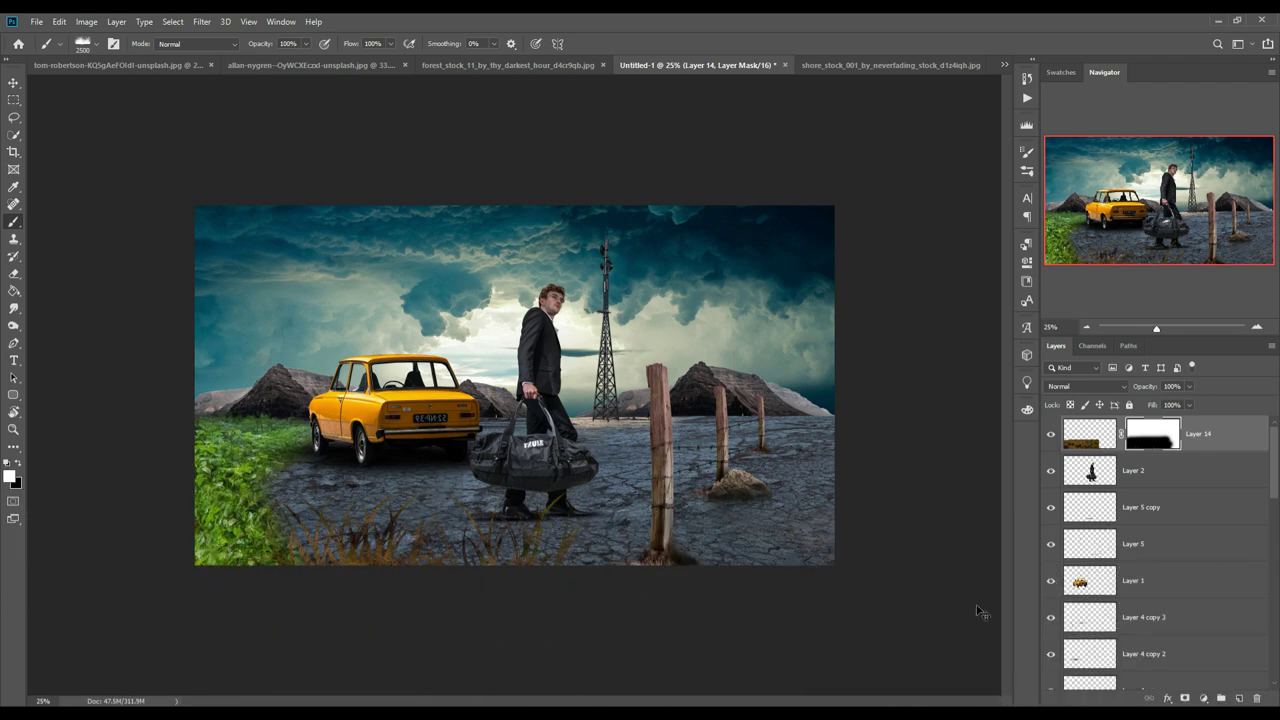
key("ctrl+z")
key("bracketleft")
key("bracketleft")
key("bracketleft")
key("bracketleft")
key("bracketleft")
key("bracketleft")
key("bracketleft")
key("bracketleft")
key("bracketleft")
key("bracketleft")
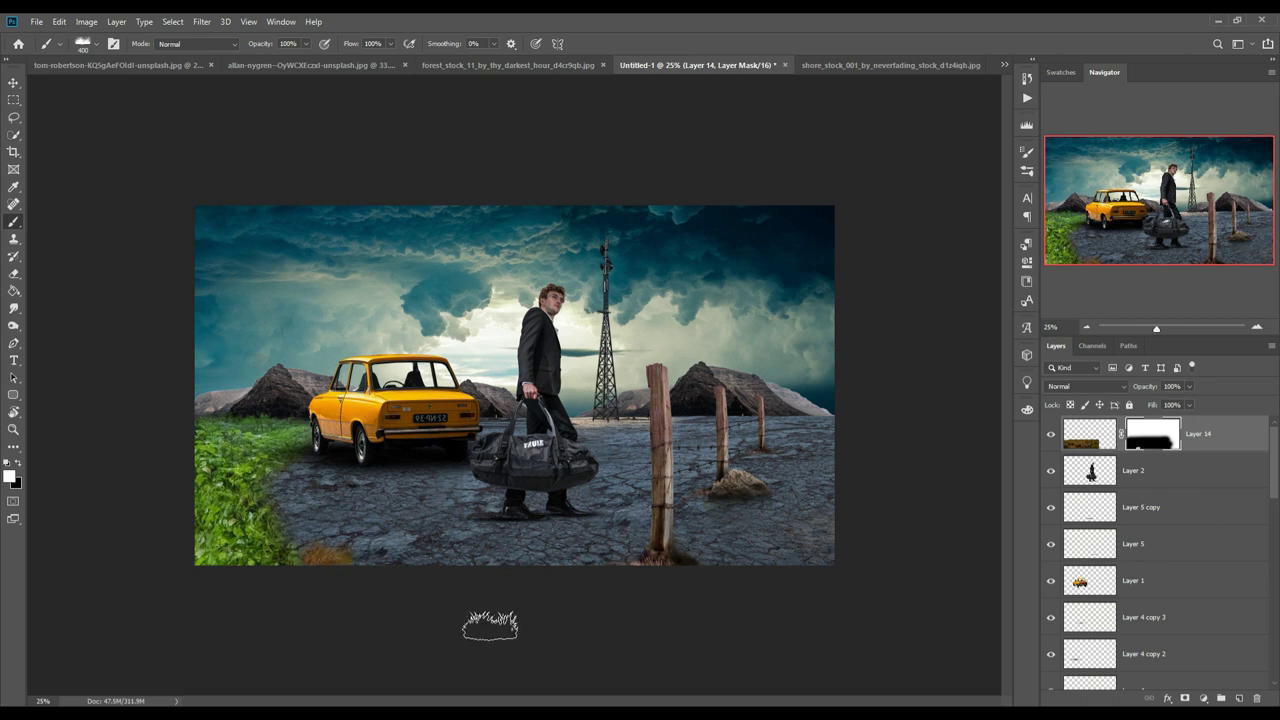
left_click_drag(300, 515, 434, 563)
key("bracketright")
key("bracketright")
key("bracketright")
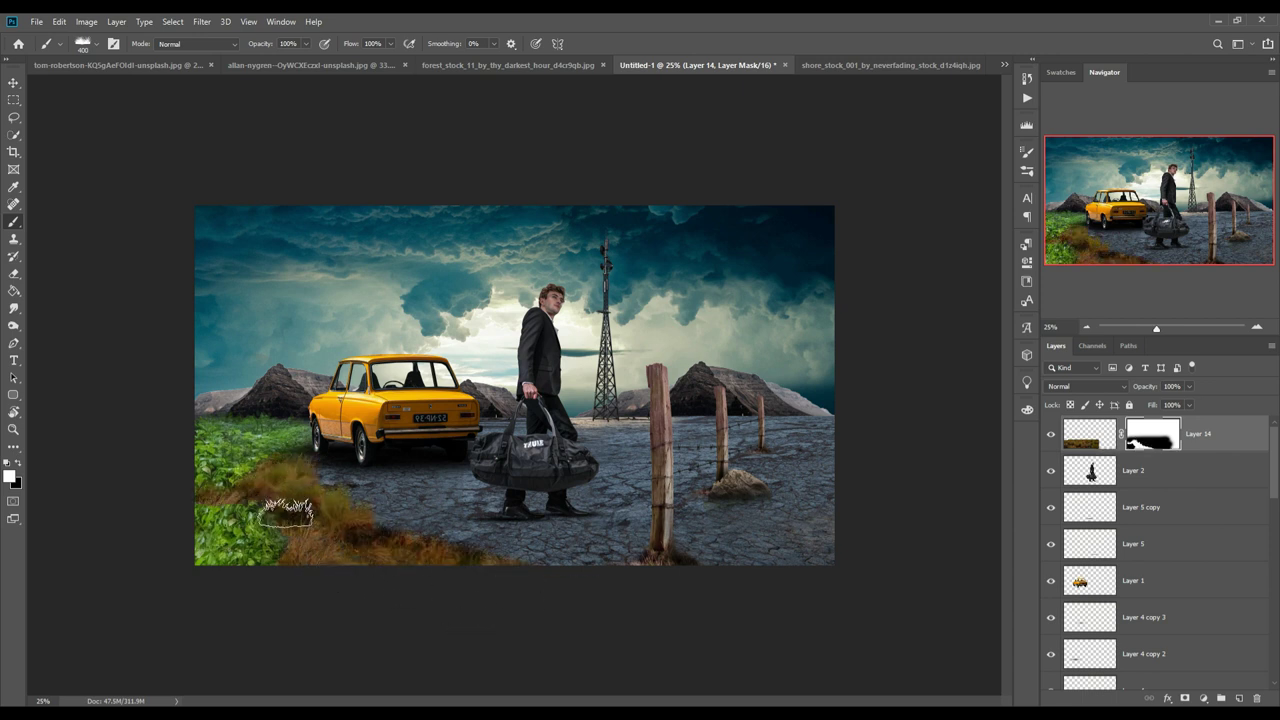
left_click_drag(277, 520, 303, 586)
Merge Layer 8 and Layer 8 copy, then shift the grass colour toward brown
key("v")
left_click(200, 508)
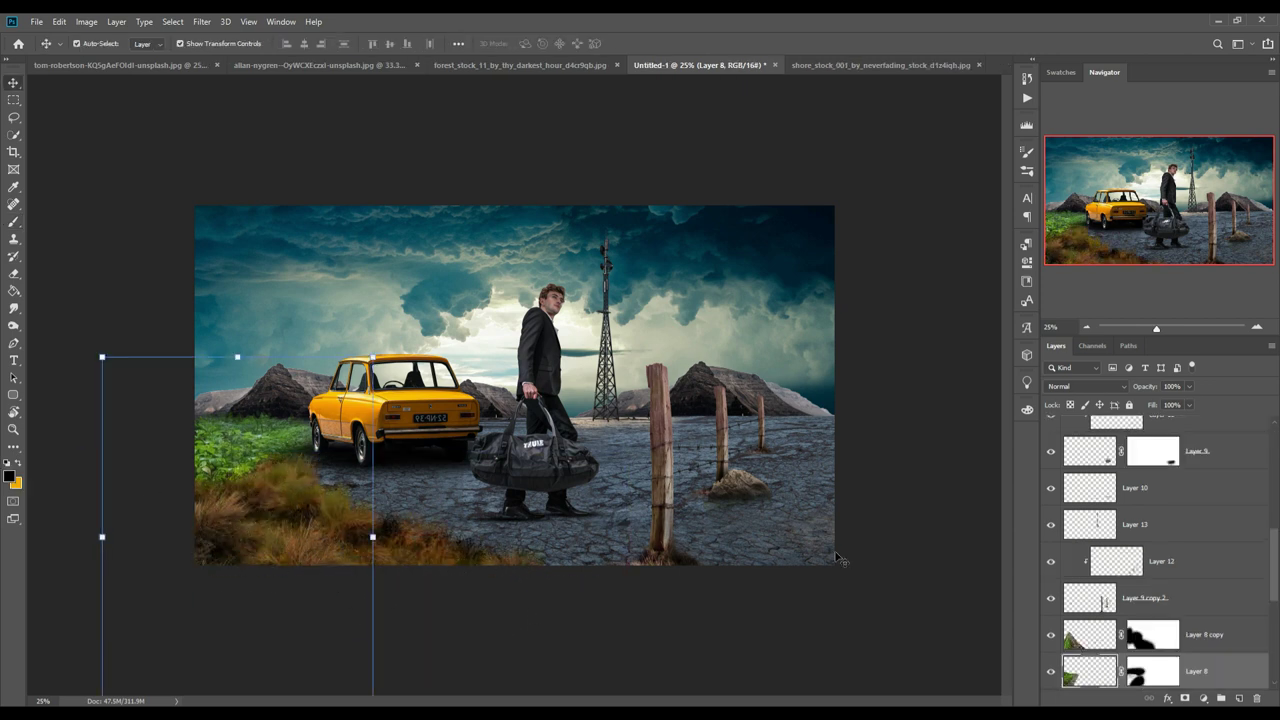
left_click(1150, 561)
left_click(1150, 597, "shift")
right_click(1075, 541)
left_click(1075, 537)
left_click_drag(887, 389, 854, 337)
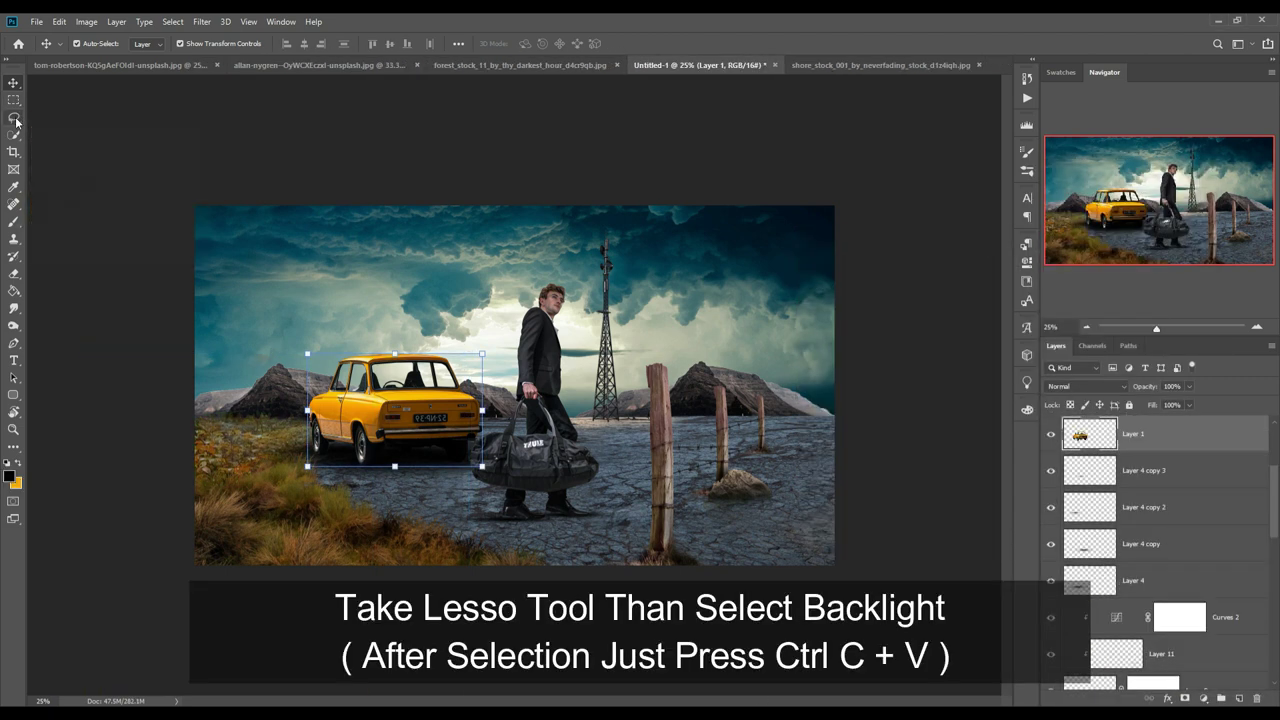
Zoom to 200% on the car's rear and copy the left taillight to a new layer with the Polygonal Lasso
right_click(14, 118)
left_click(45, 130)
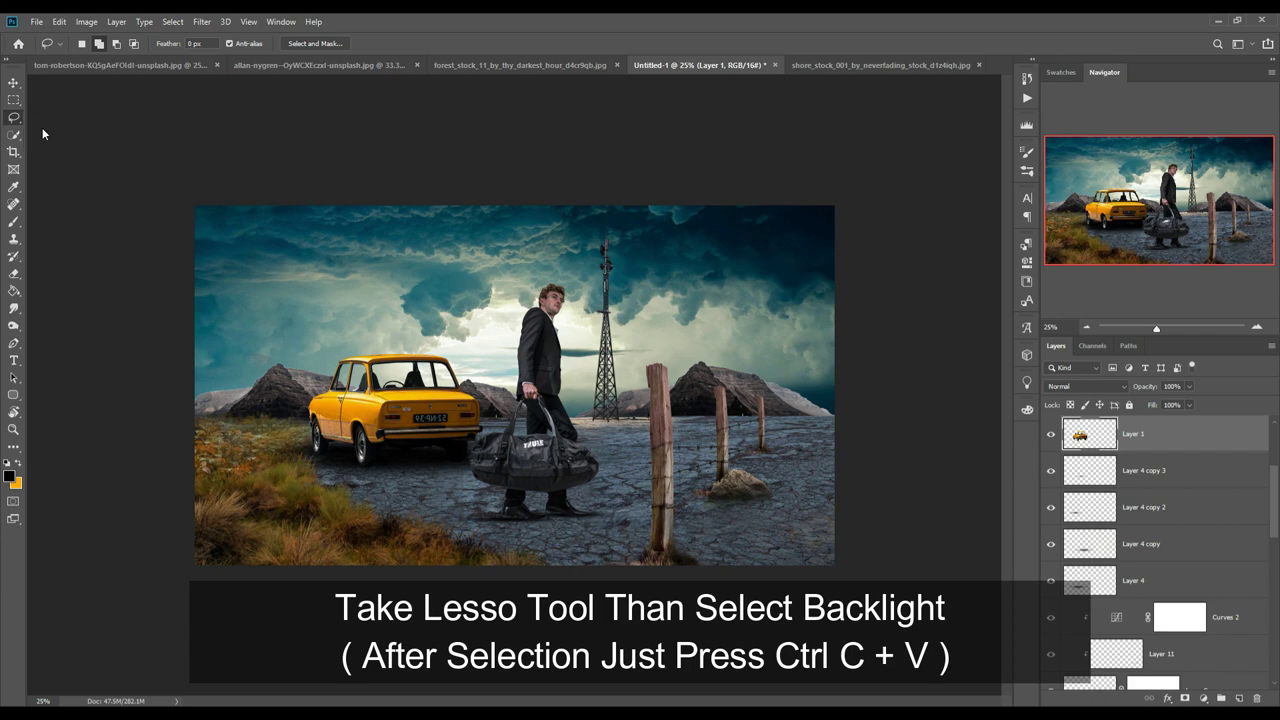
scroll(430, 452, "up", 1)
scroll(370, 440, "up", 1)
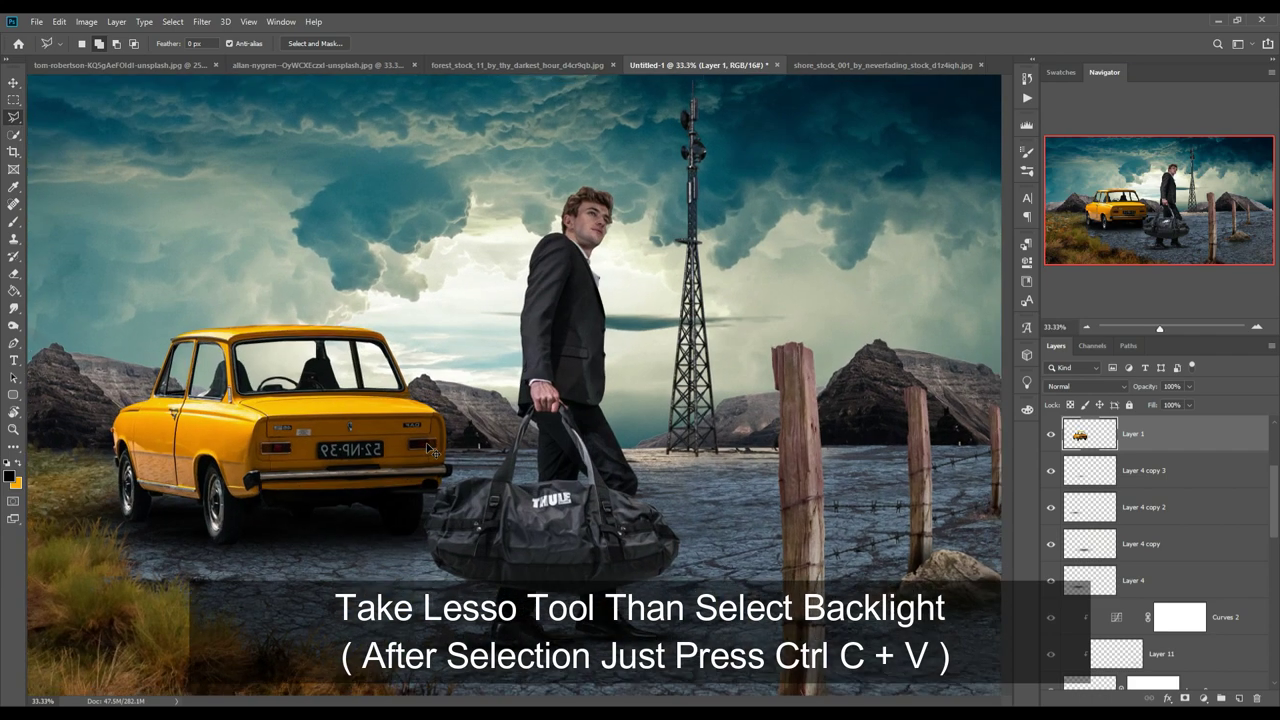
scroll(300, 425, "up", 1)
scroll(183, 405, "up", 1)
key("ctrl+plus")
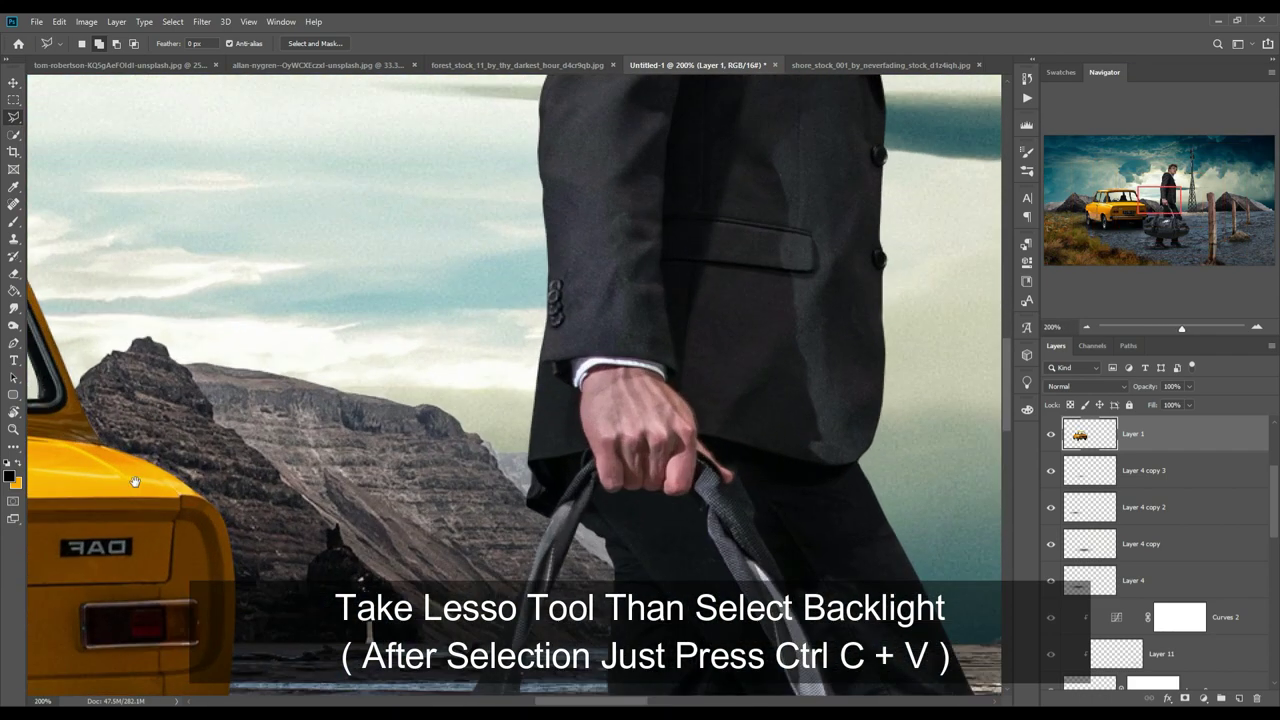
left_click_drag(186, 410, 786, 336)
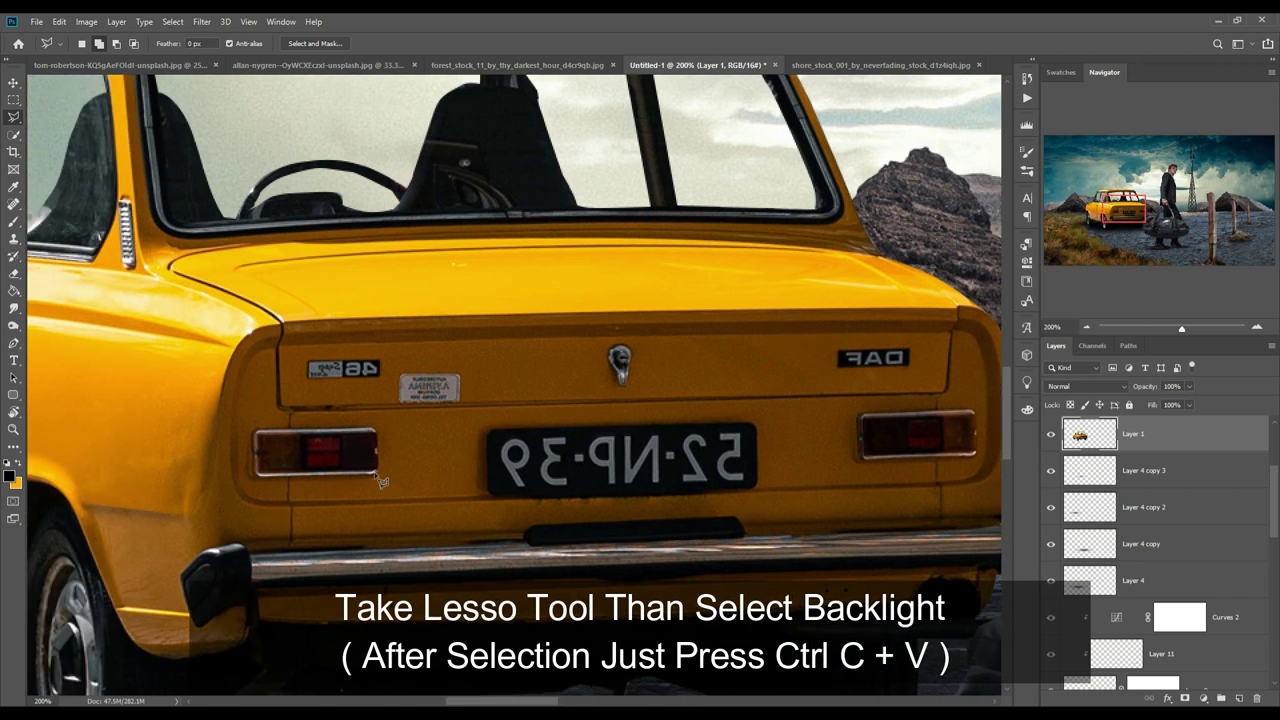
left_click(256, 474)
left_click(257, 431)
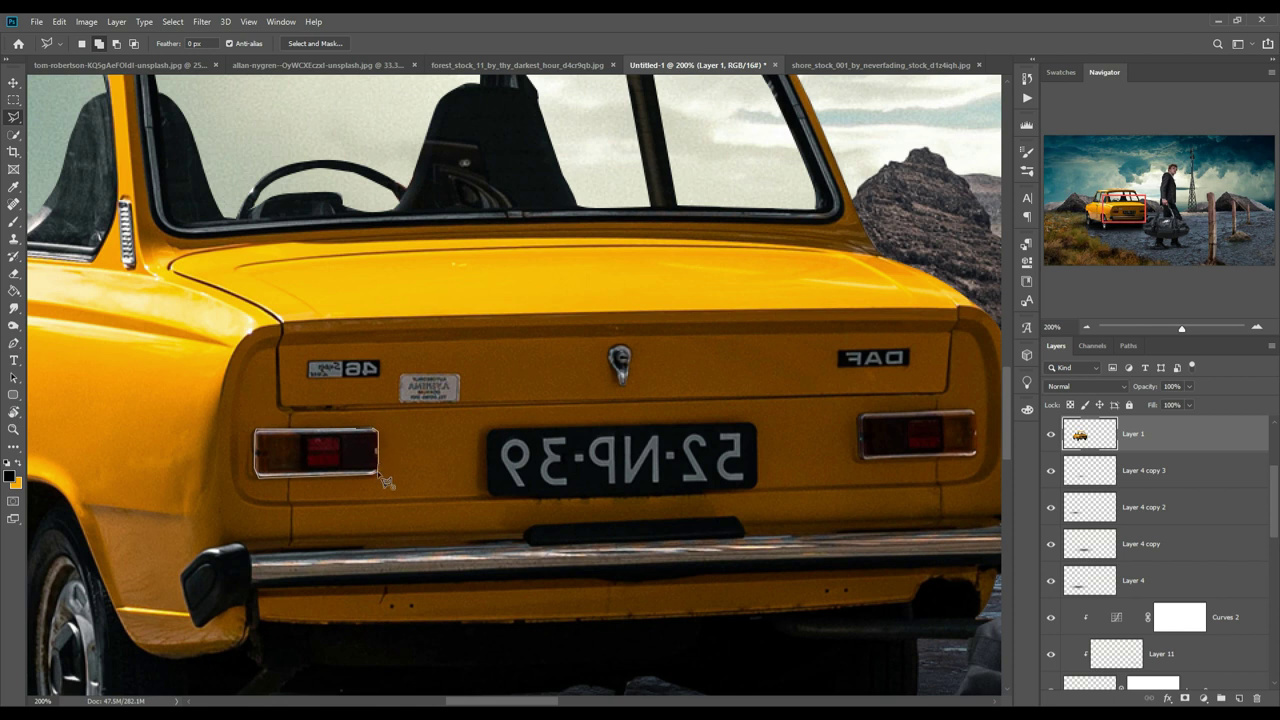
left_click(379, 477)
key("ctrl+j")
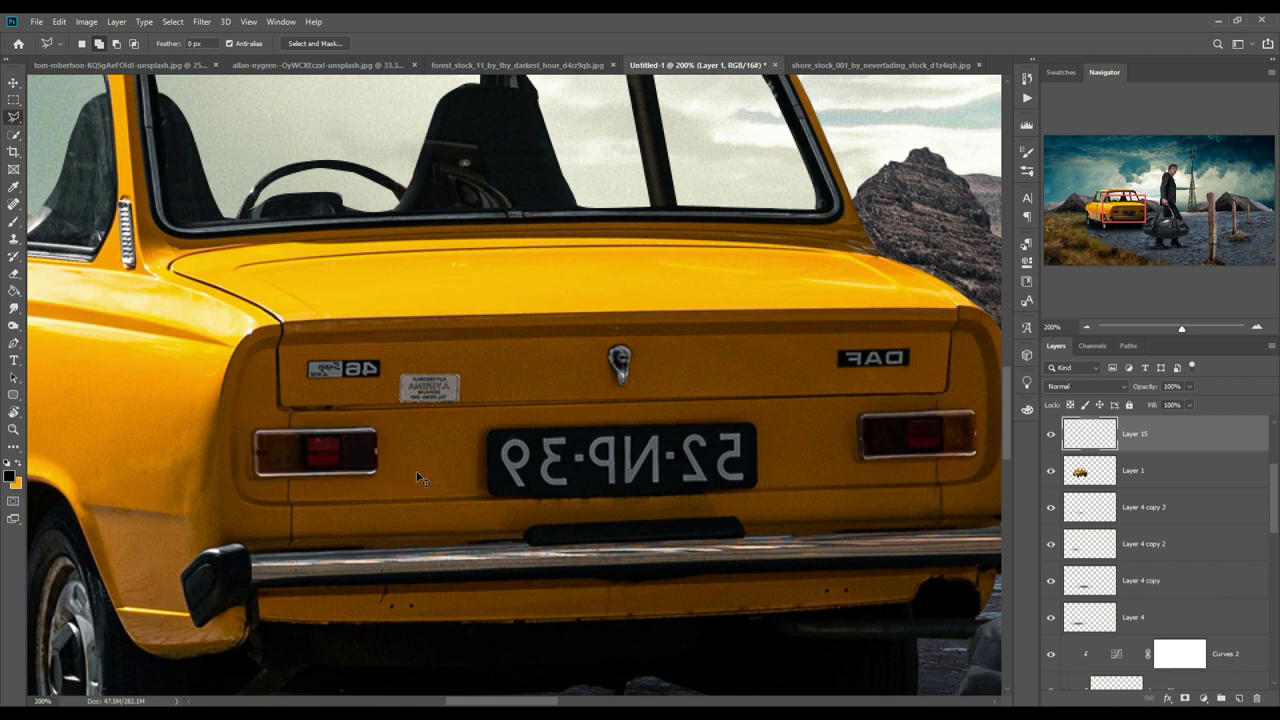
Copy the right taillight from Layer 1 to a new layer and select both taillight layers
left_click(1102, 477)
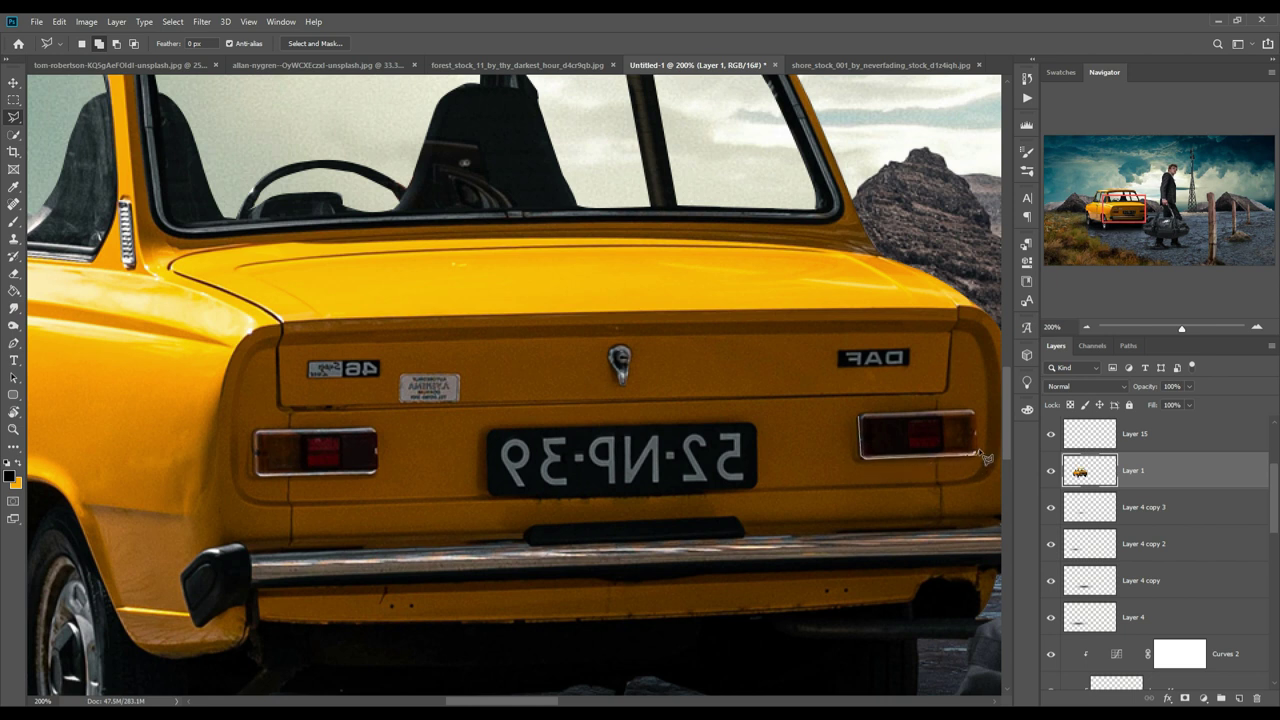
left_click(866, 423)
key("ctrl+j")
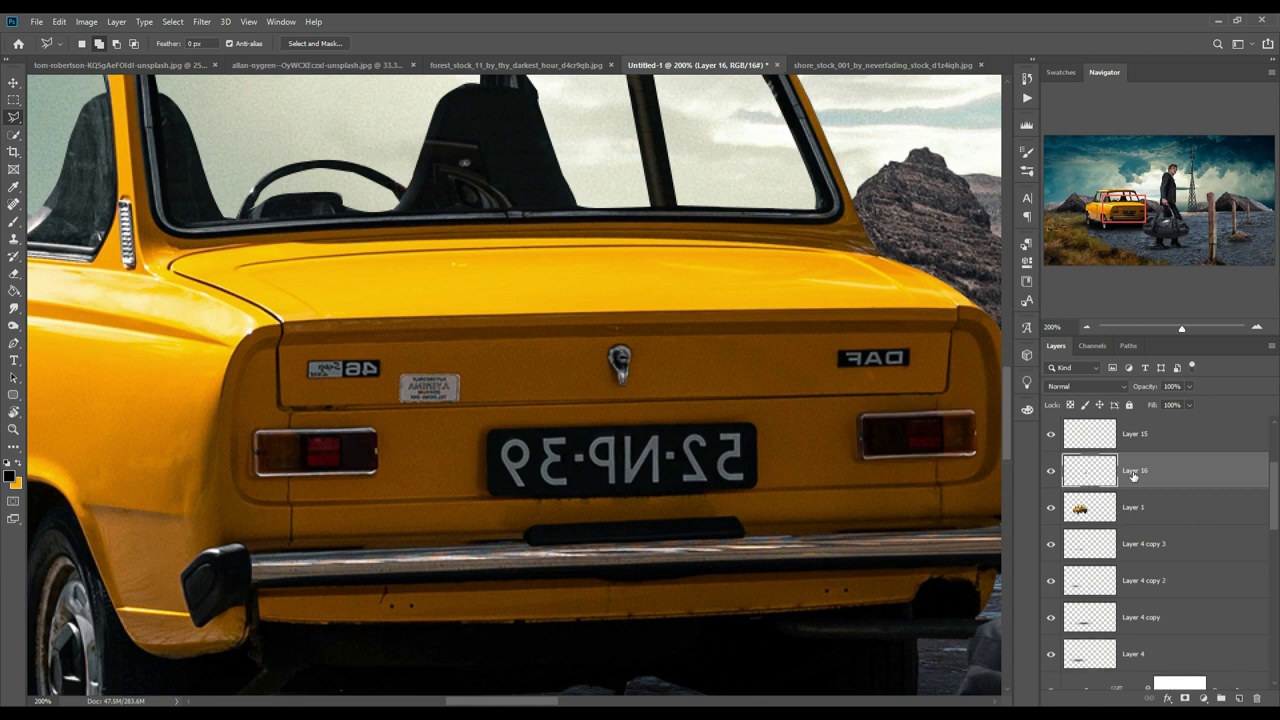
left_click(1137, 436)
left_click(1153, 488, "shift")
Merge the taillight layers and clip a Hue/Saturation: Colorize, Hue 0, Saturation 100, Lightness +26
right_click(1154, 439)
left_click(1028, 537)
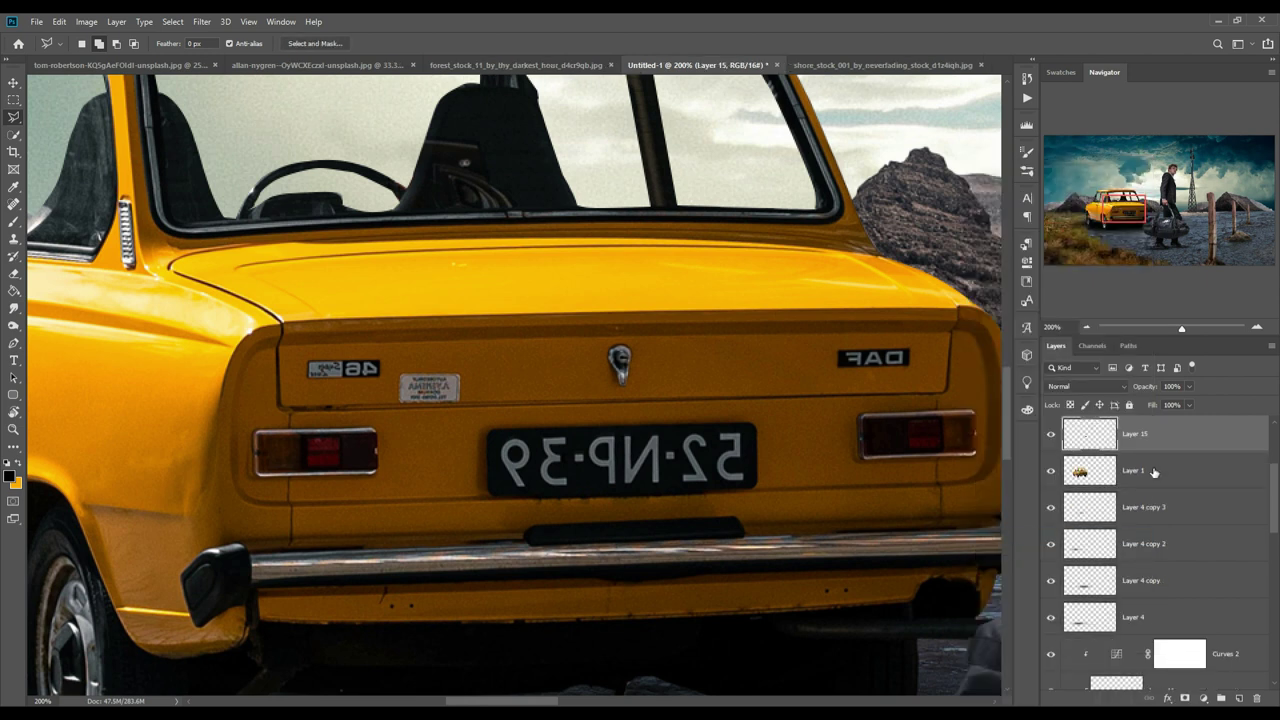
left_click(1205, 698)
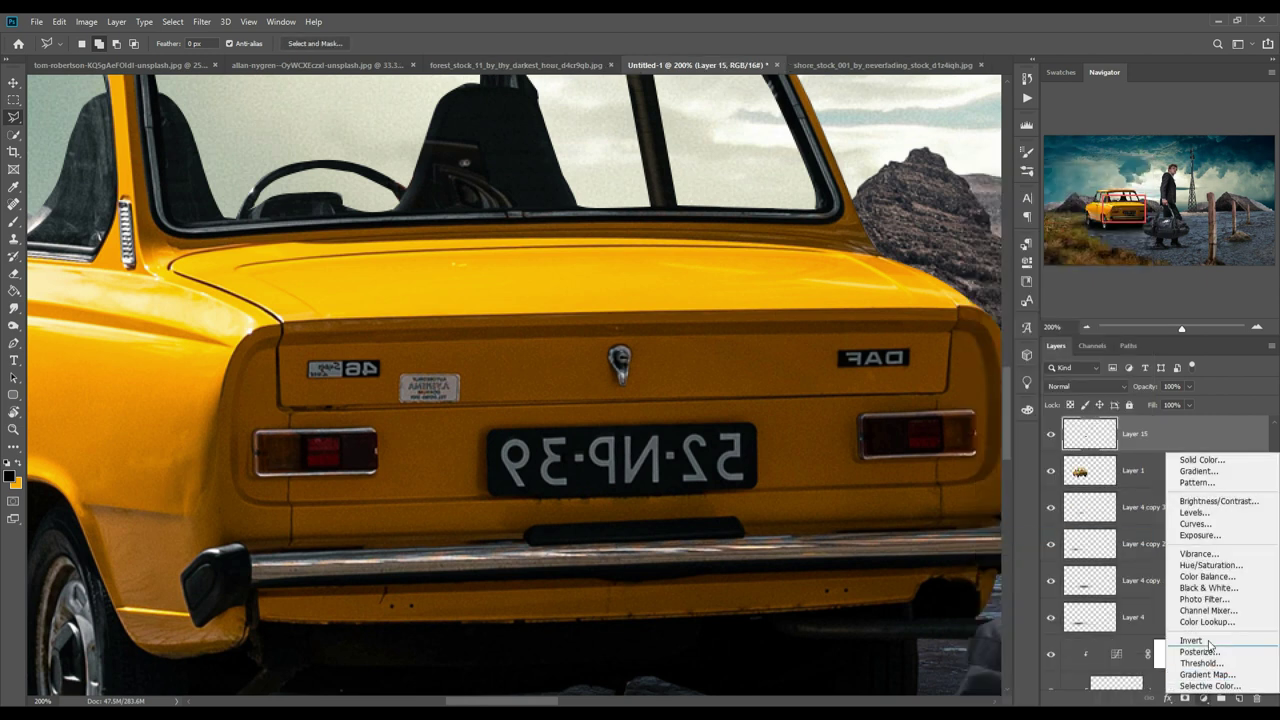
left_click(1215, 563)
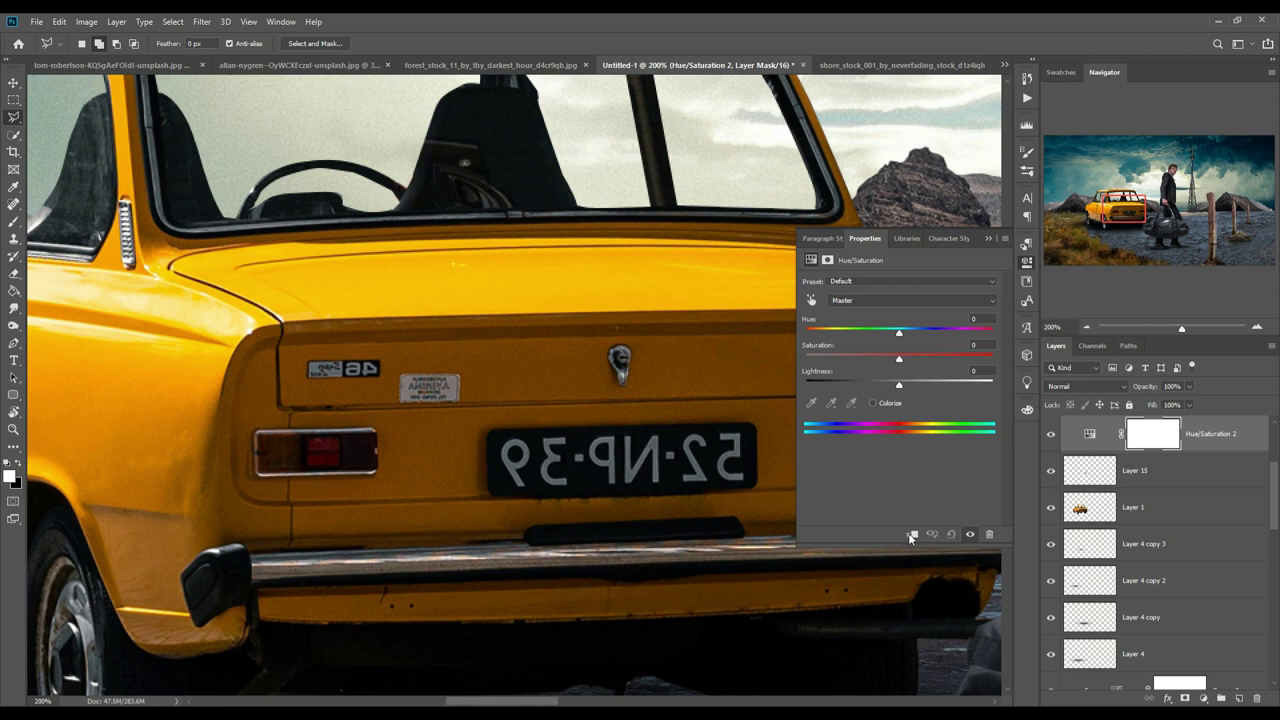
left_click(910, 536)
mouse_move(898, 331)
left_mouse_down()
mouse_move(869, 332)
mouse_move(917, 333)
mouse_move(920, 345)
left_mouse_up()
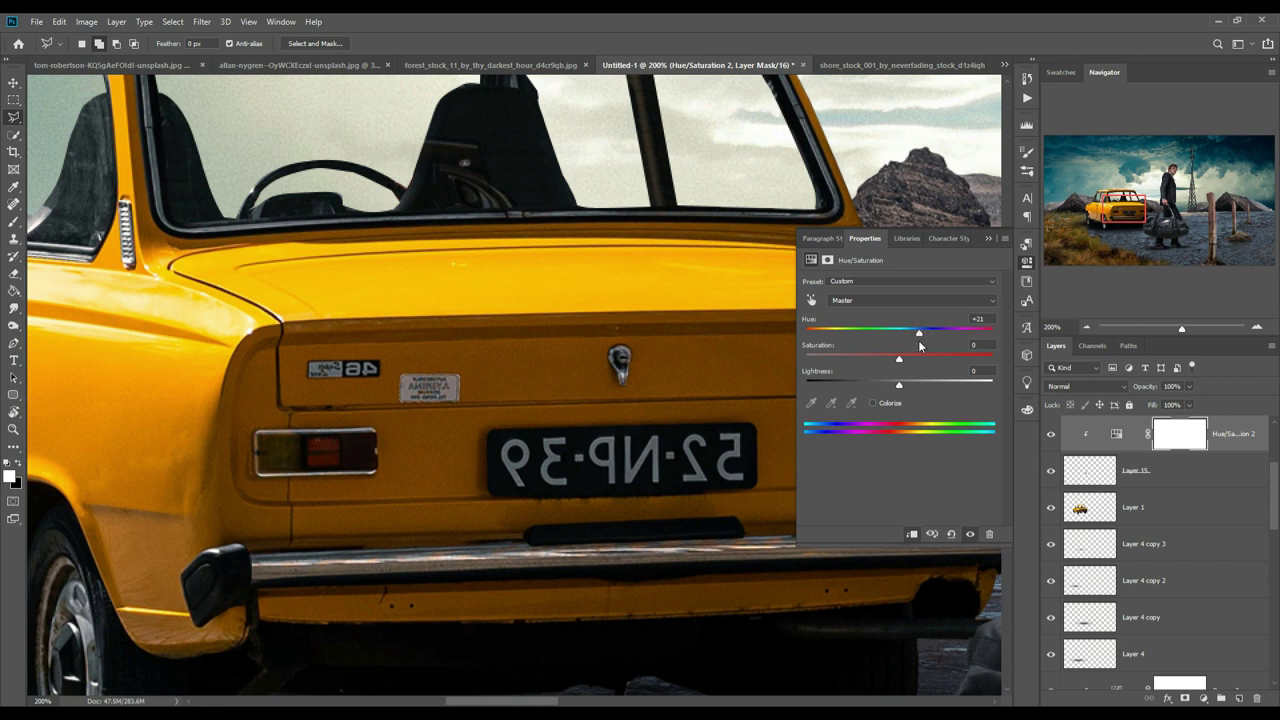
left_click(872, 403)
left_click_drag(815, 335, 821, 333)
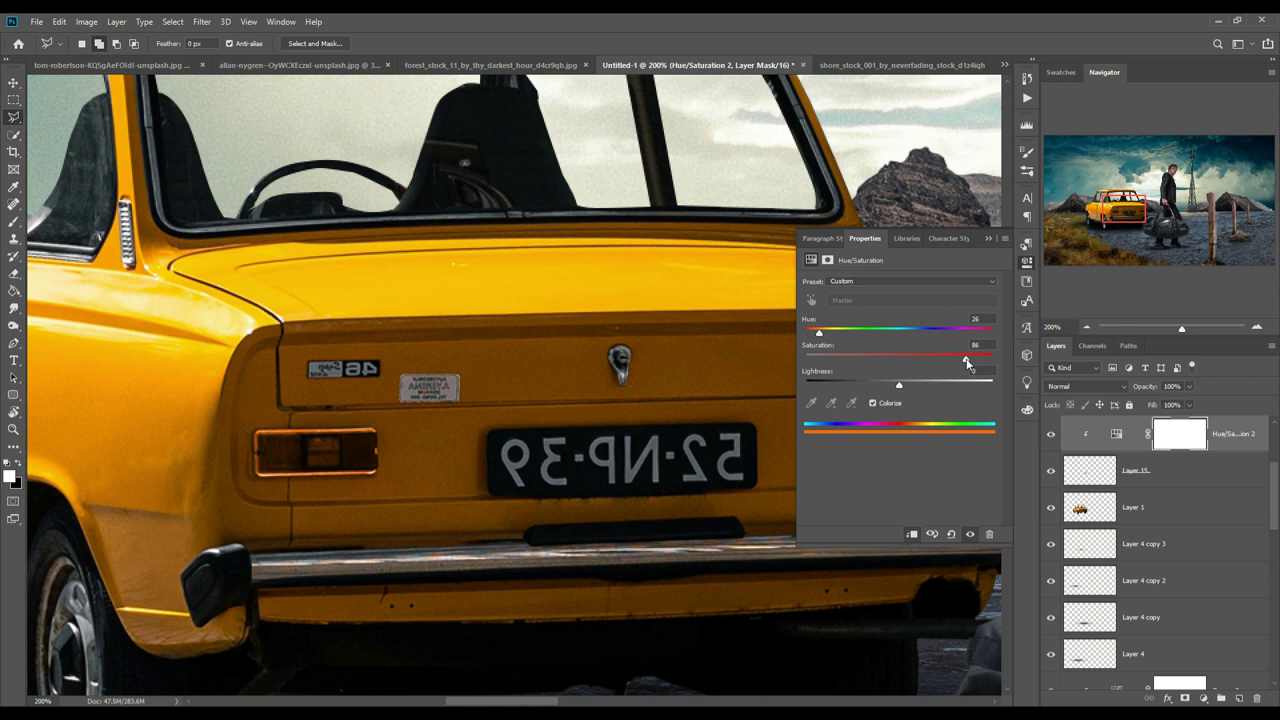
mouse_move(819, 333)
left_mouse_down()
mouse_move(841, 334)
mouse_move(791, 340)
left_mouse_up()
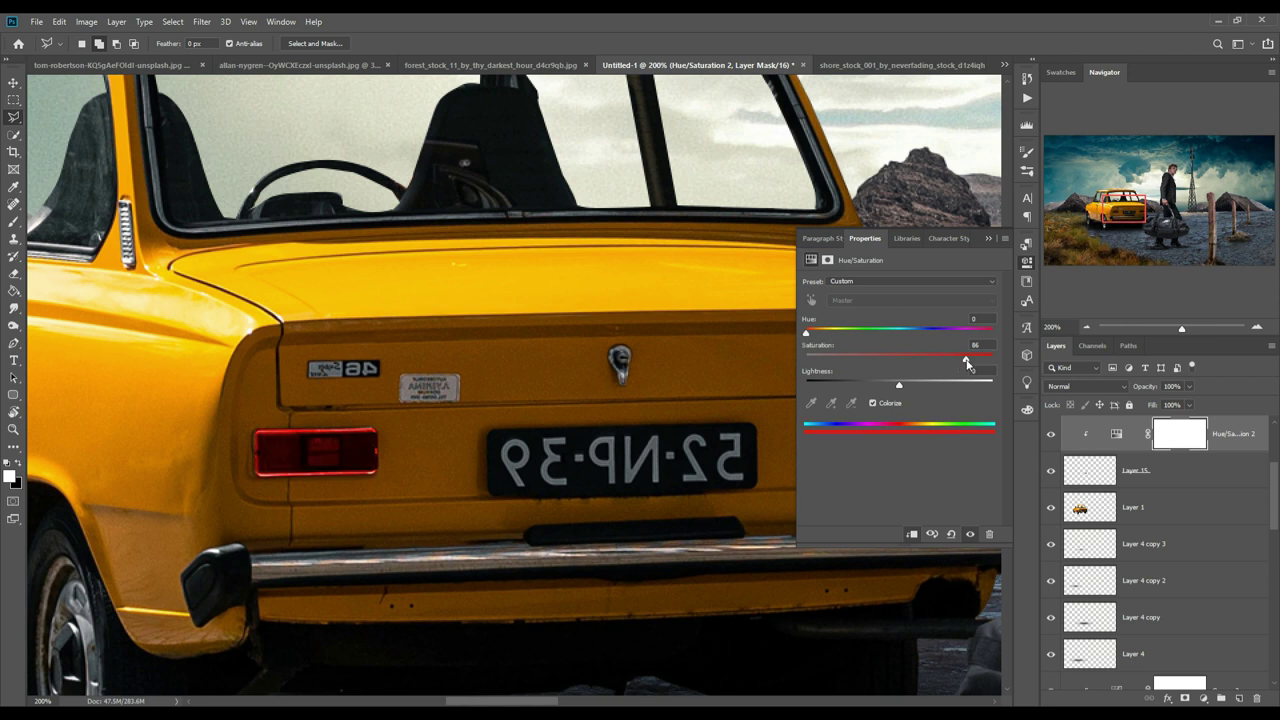
left_click_drag(993, 361, 998, 361)
left_click_drag(901, 390, 920, 386)
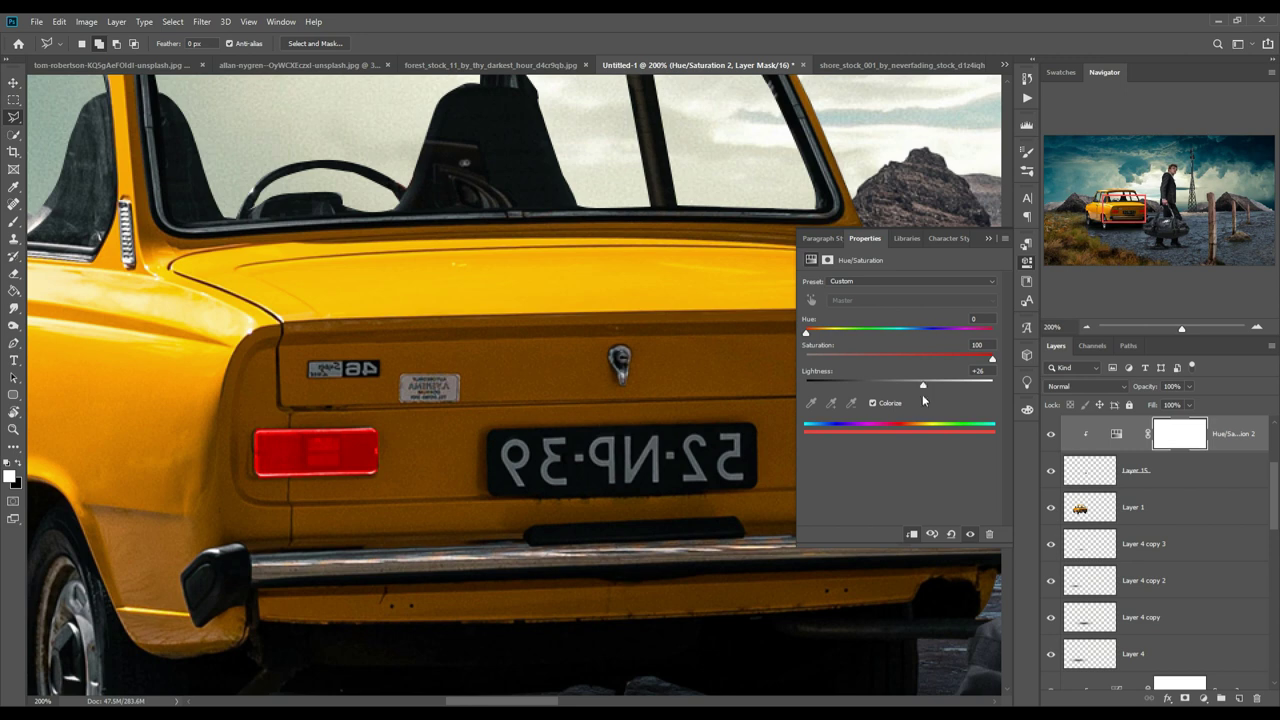
left_click(990, 243)
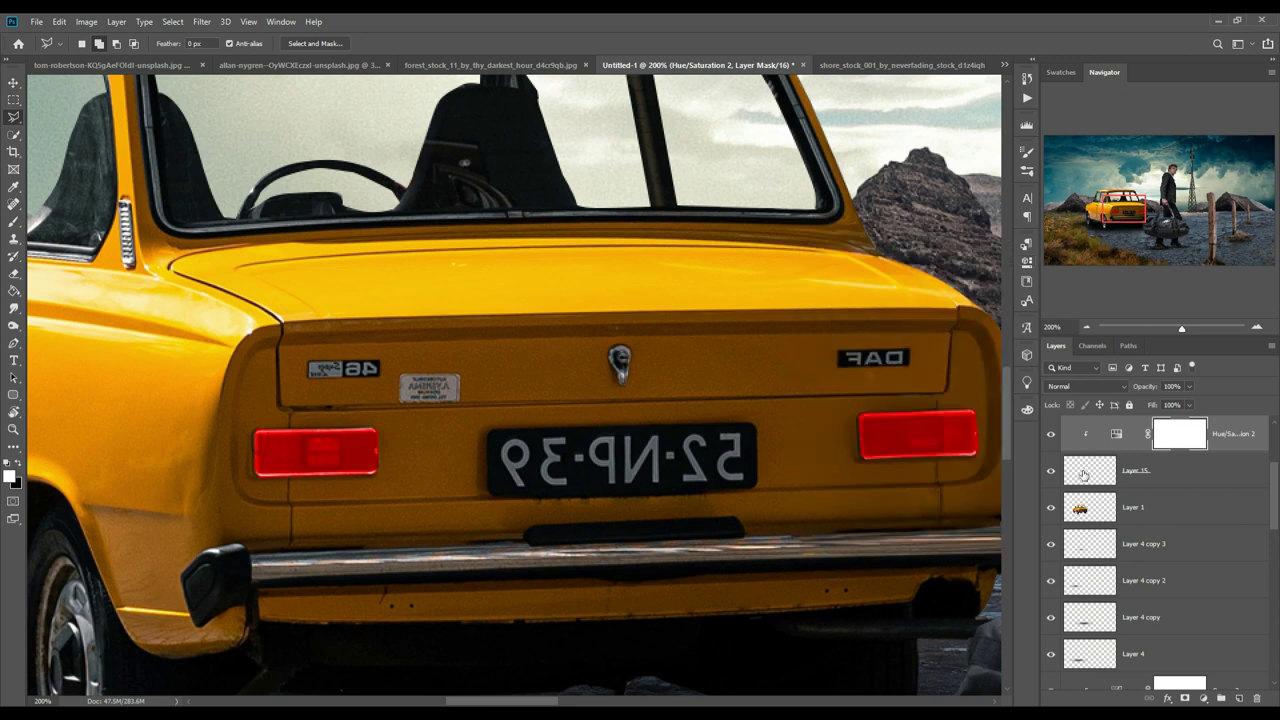
Add a new layer above the car layer in Linear Dodge (Add) blend mode
key("ctrl+minus")
key("ctrl+minus")
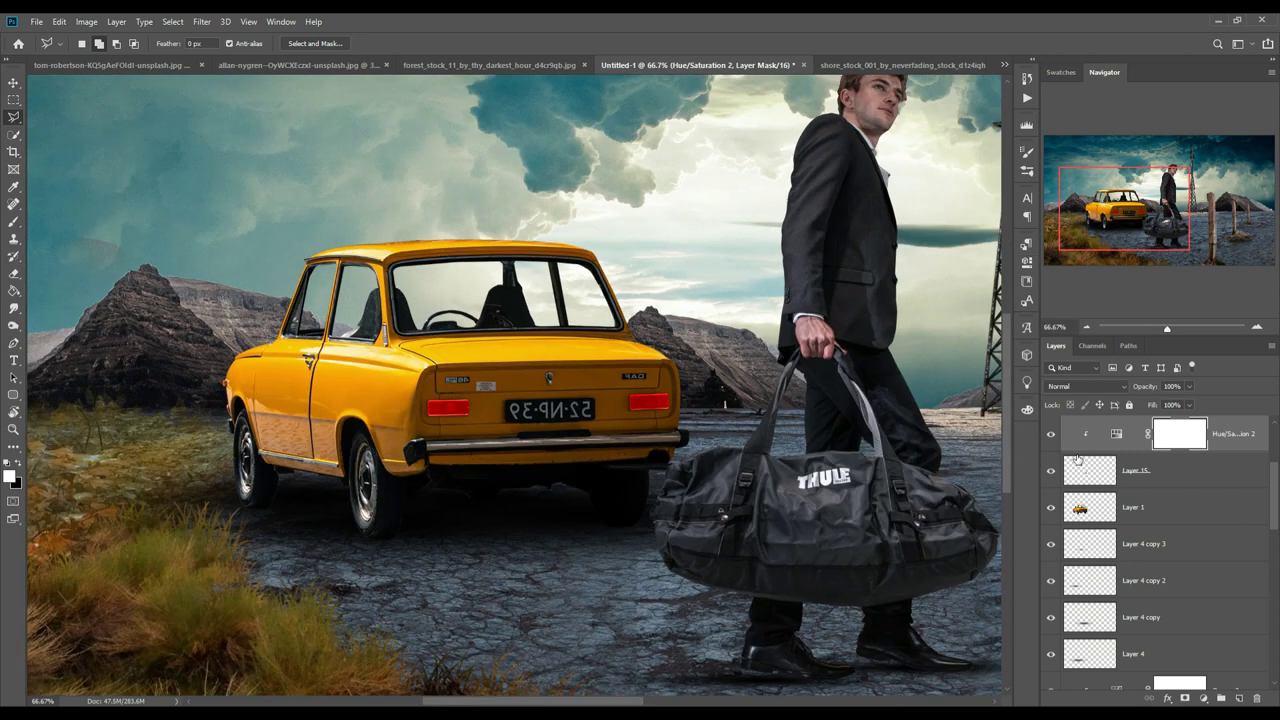
left_click(1150, 515)
left_click(1221, 688)
right_click(1165, 512)
key("Escape")
left_click(1117, 390)
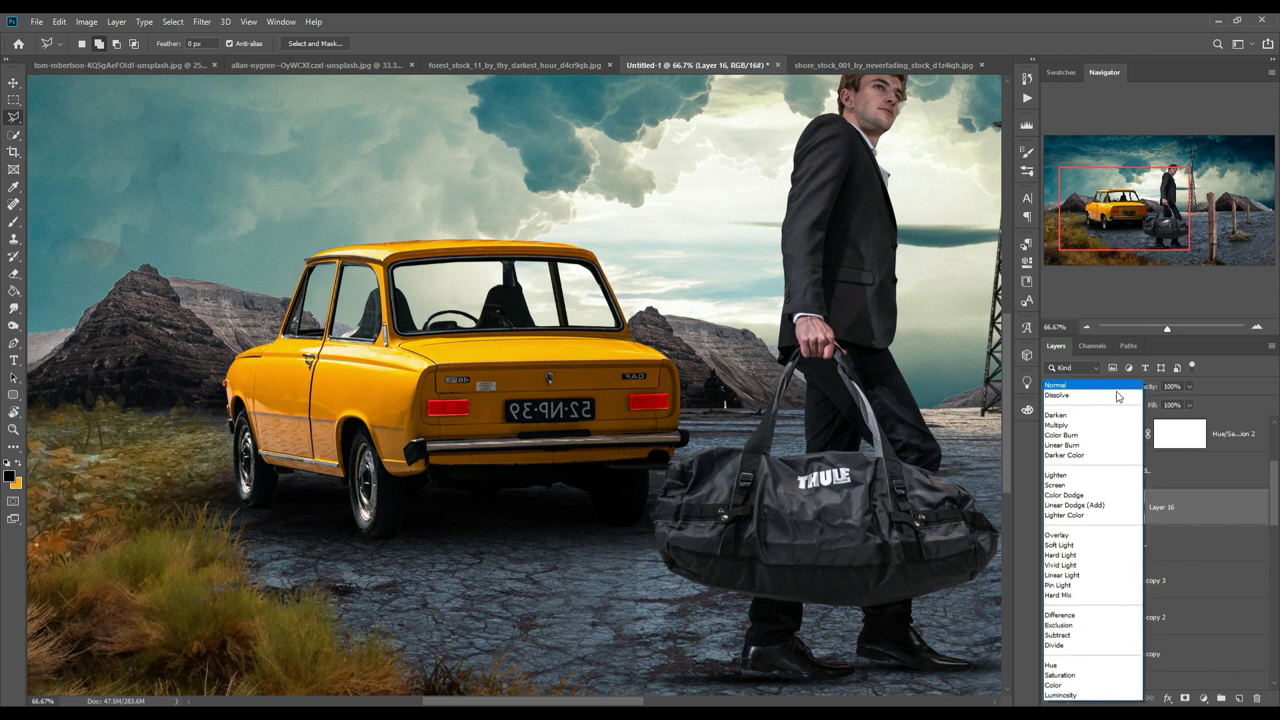
left_click(1087, 506)
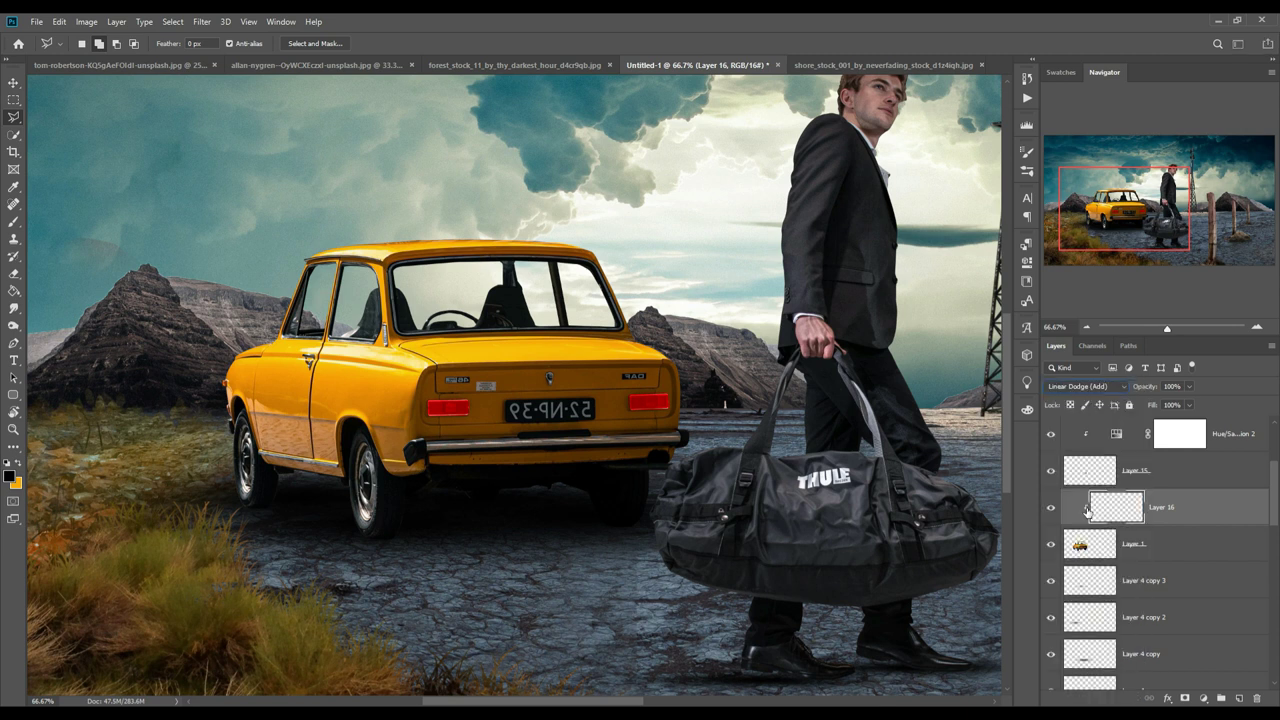
Add a Solid Color fill layer in red #fe0202
left_click(1206, 698)
left_click(1194, 463)
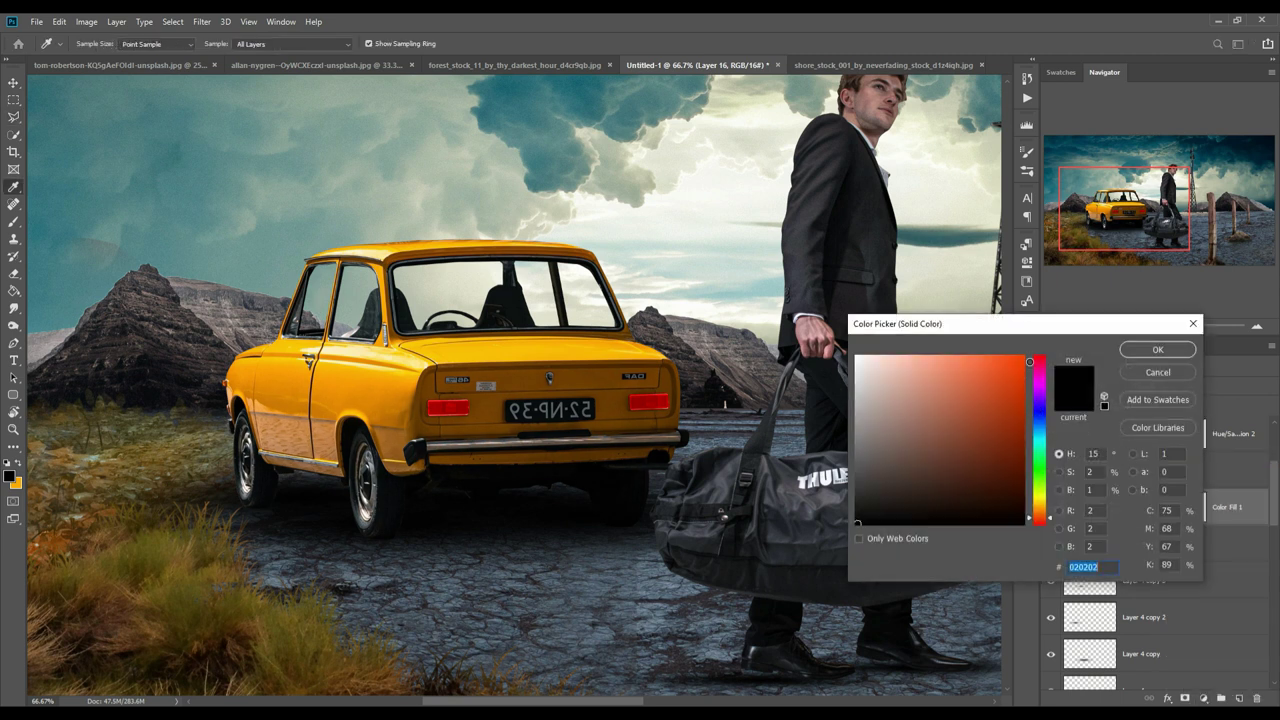
left_click(1030, 361)
left_click_drag(1051, 521, 1051, 533)
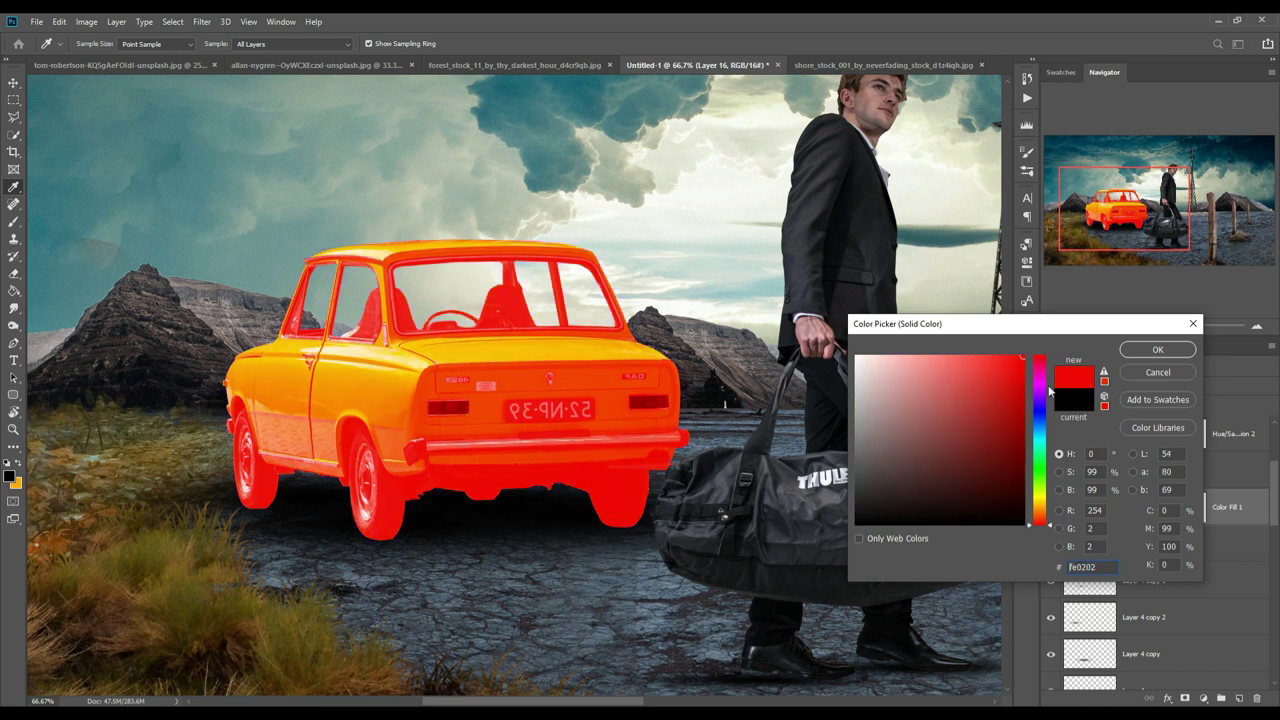
left_click(1157, 349)
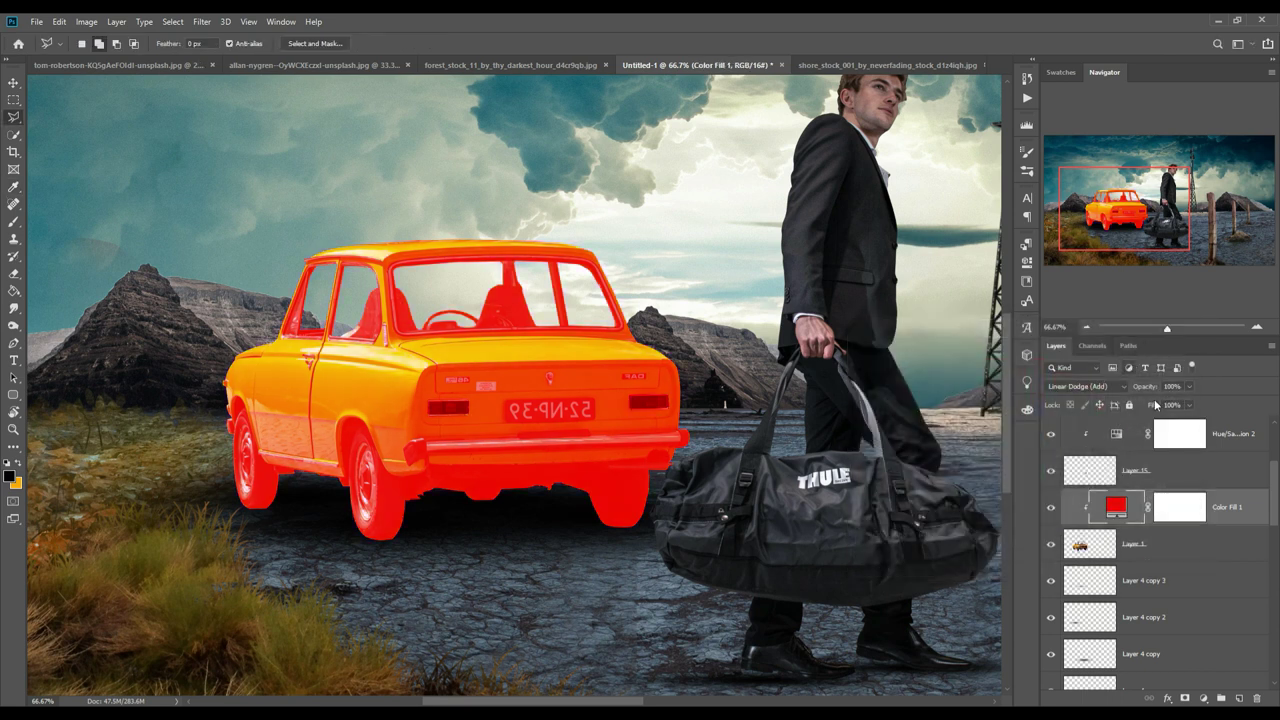
Fill the colour fill's mask with black using the Paint Bucket to hide the red
left_click(1172, 514)
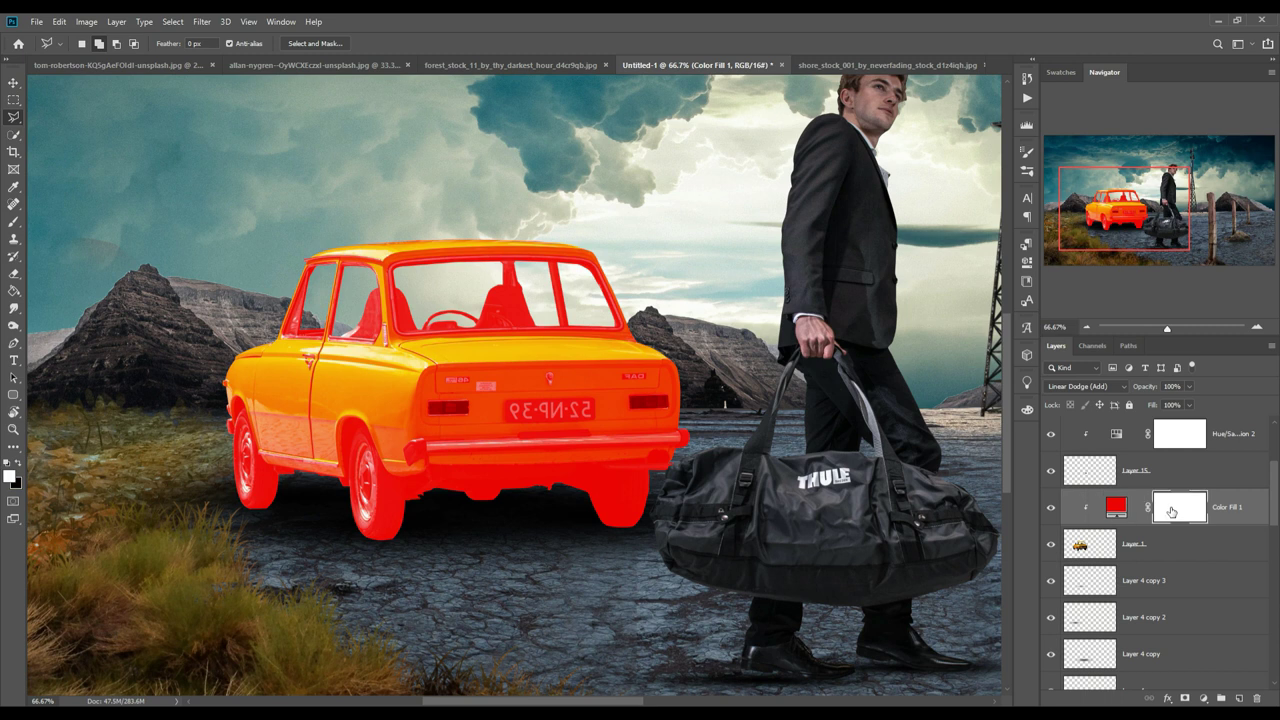
left_click(13, 291)
left_click(17, 463)
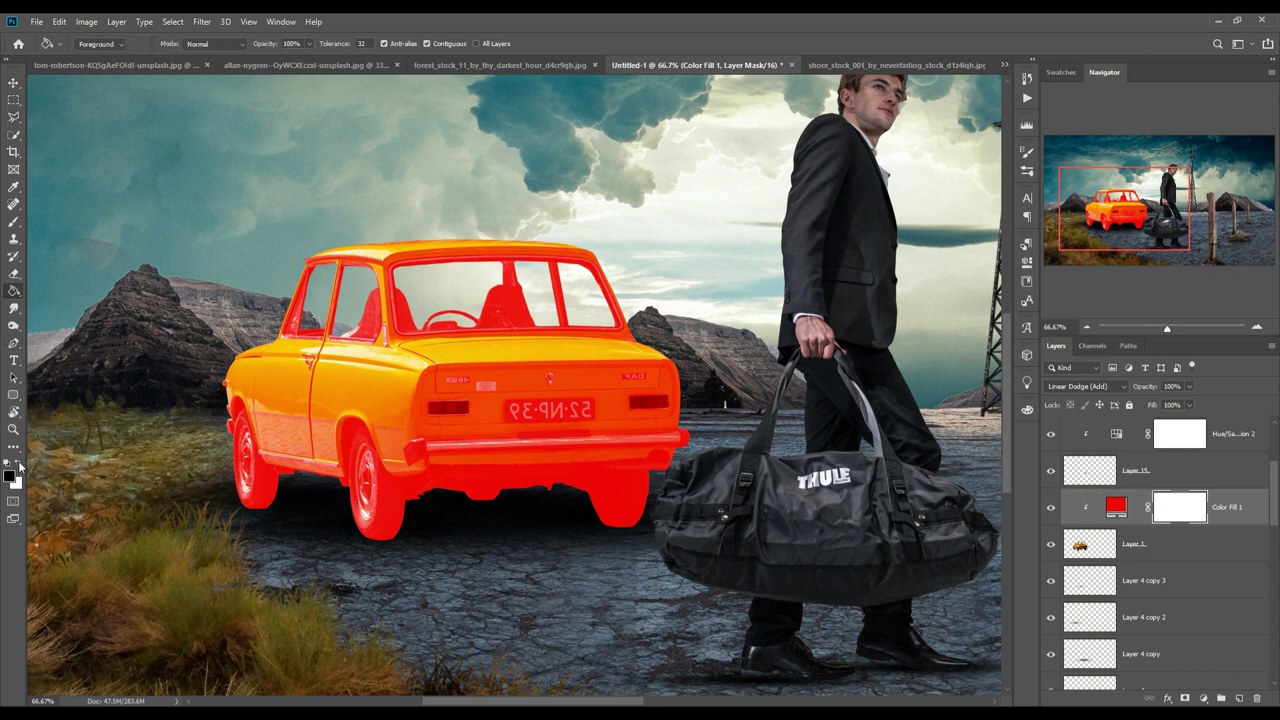
left_click(511, 411)
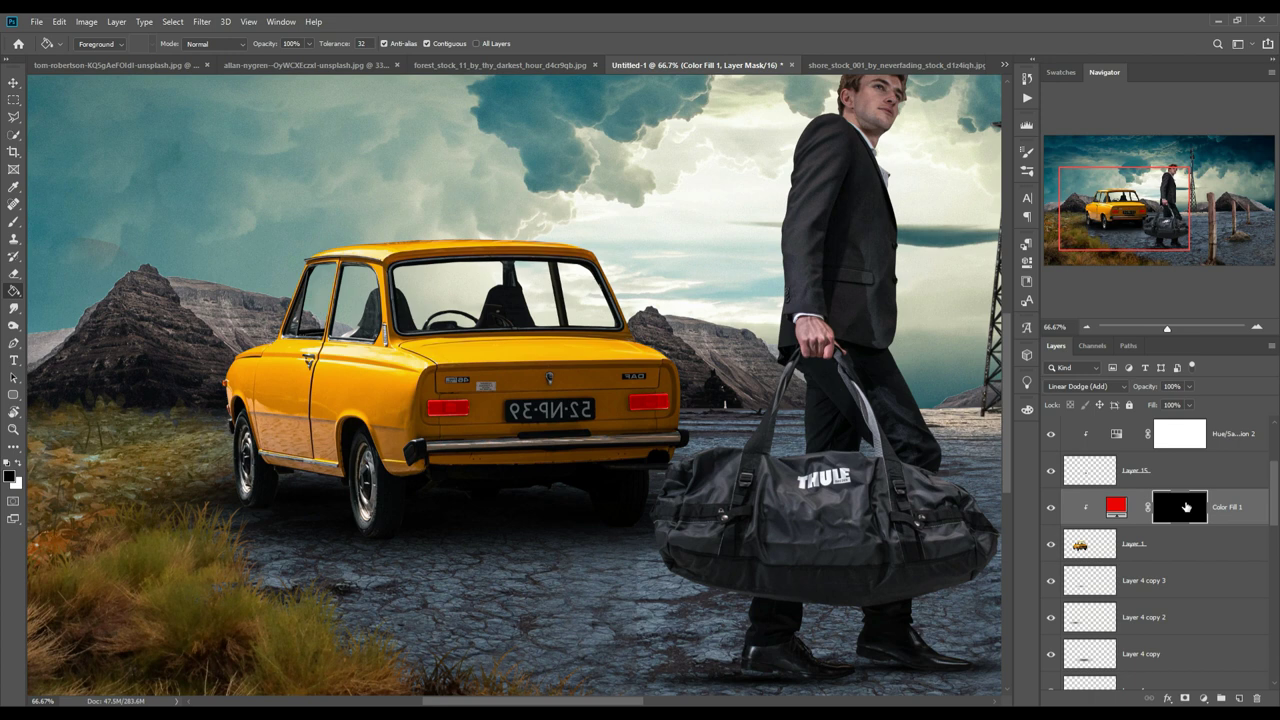
Set up a white soft round brush at 500 px with about 30% opacity
left_click(13, 221)
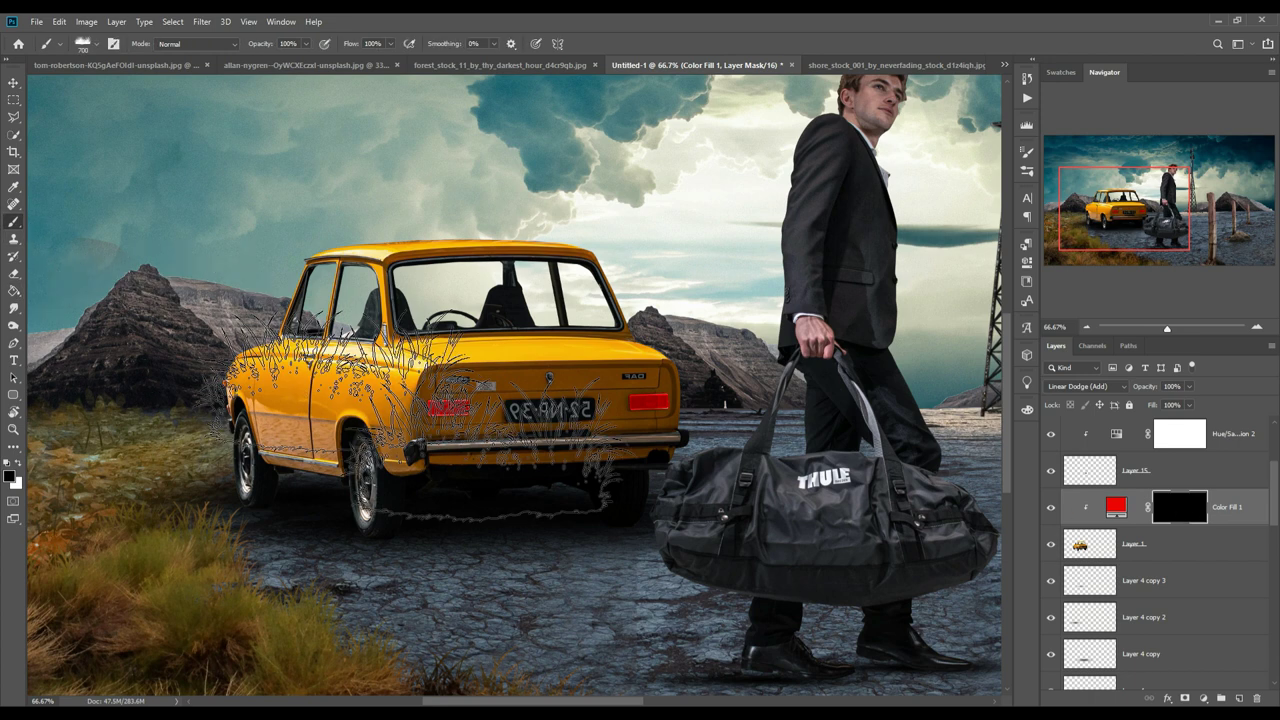
left_click(98, 46)
left_click(96, 148)
left_click(720, 19)
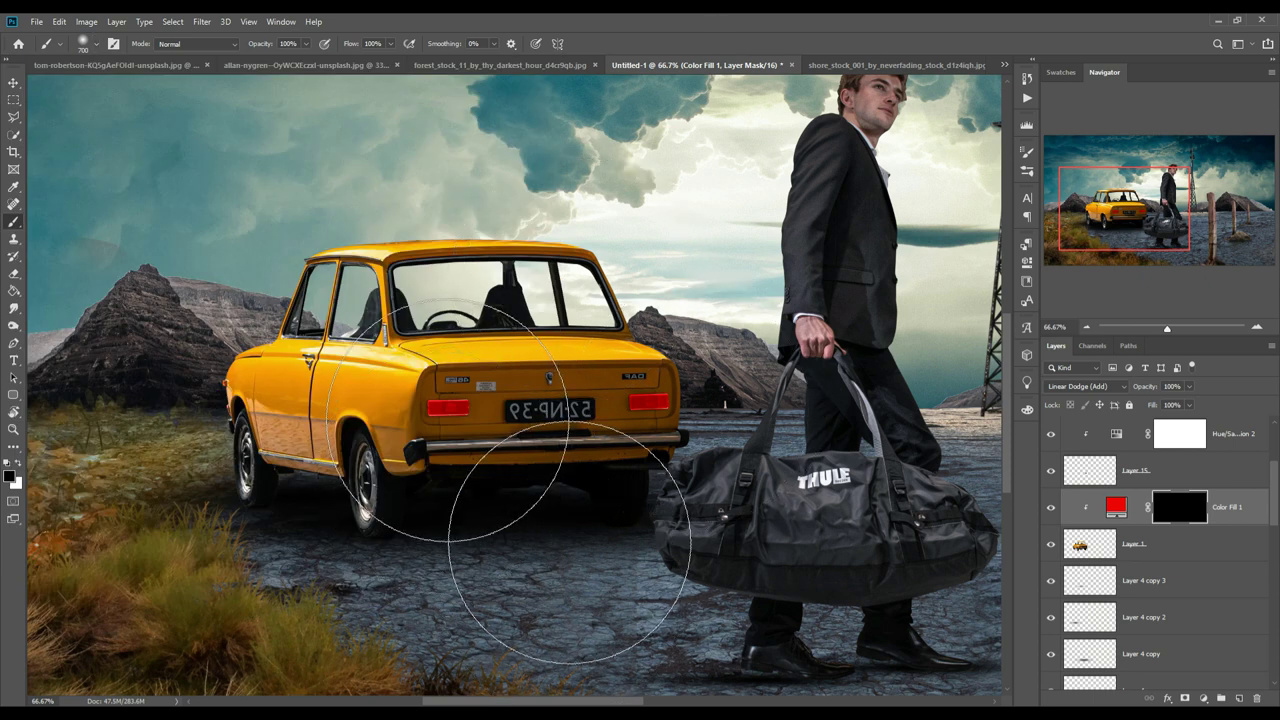
key("bracketleft")
key("bracketleft")
key("bracketleft")
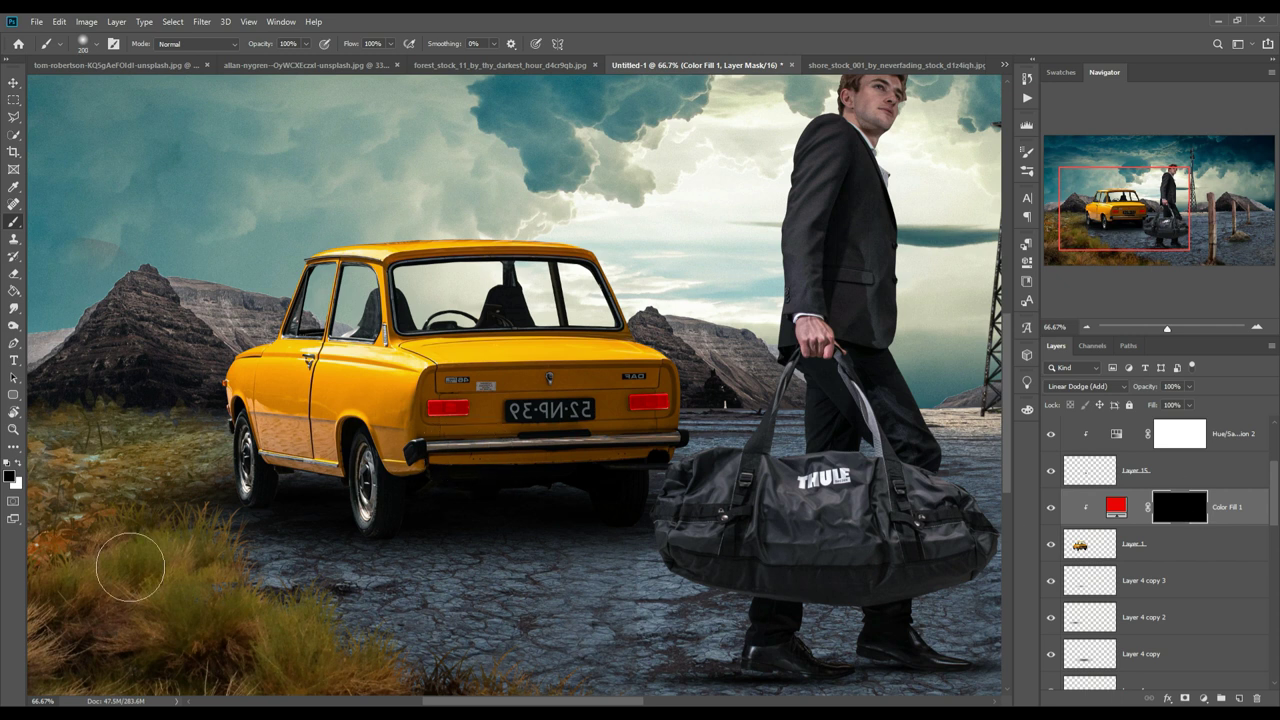
left_click(21, 465)
left_click(307, 43)
left_click_drag(310, 60, 266, 66)
Paint a faint red glow around the left and right taillights on the Color Fill 1 mask
left_click(486, 443)
mouse_move(471, 443)
left_mouse_down()
mouse_move(493, 443)
mouse_move(457, 443)
mouse_move(492, 443)
left_mouse_up()
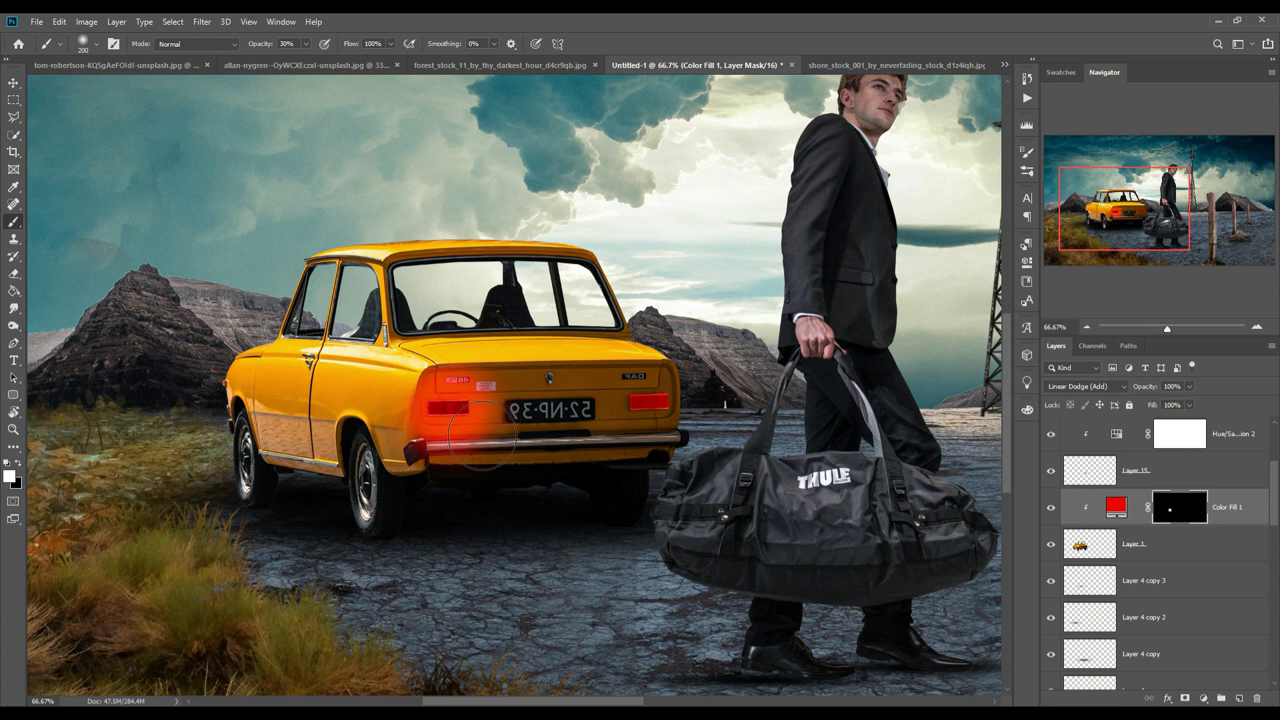
mouse_move(631, 443)
left_mouse_down()
mouse_move(686, 428)
mouse_move(614, 428)
mouse_move(701, 441)
left_mouse_up()
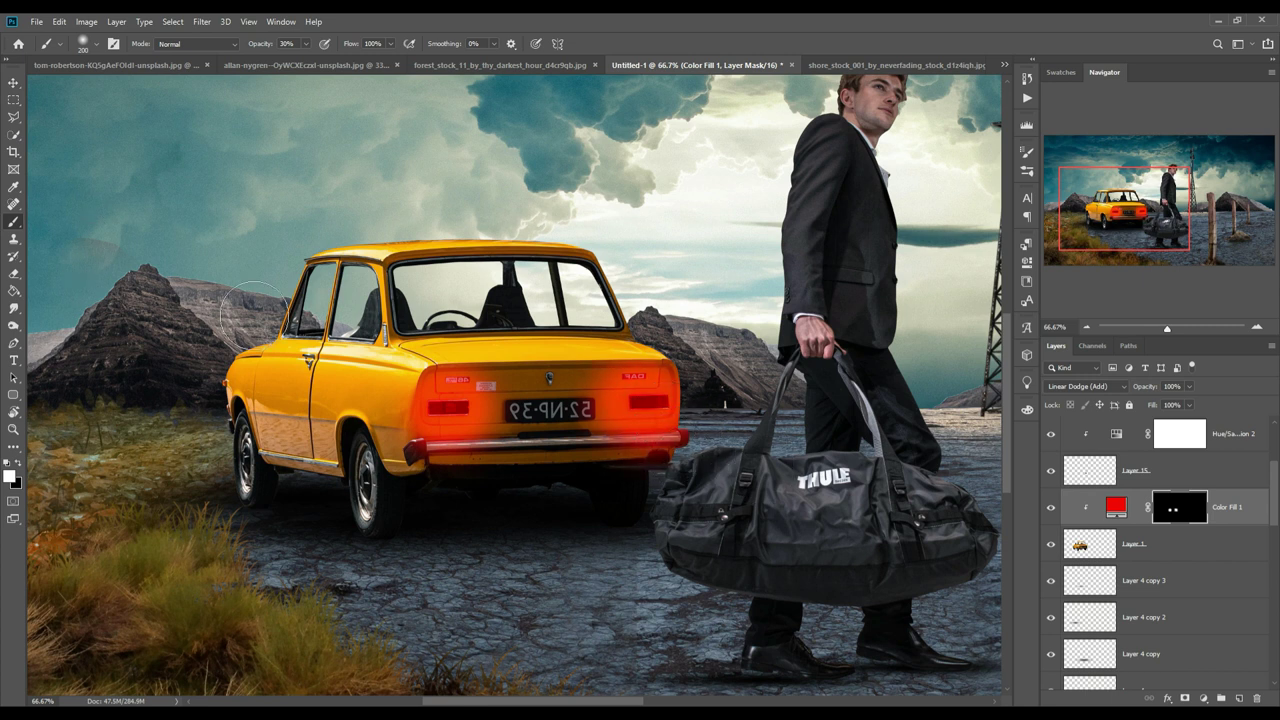
Add a clipped empty layer above Layer 1 and a clipped Curves adjustment at Input 164 / Output 143
left_click(15, 86)
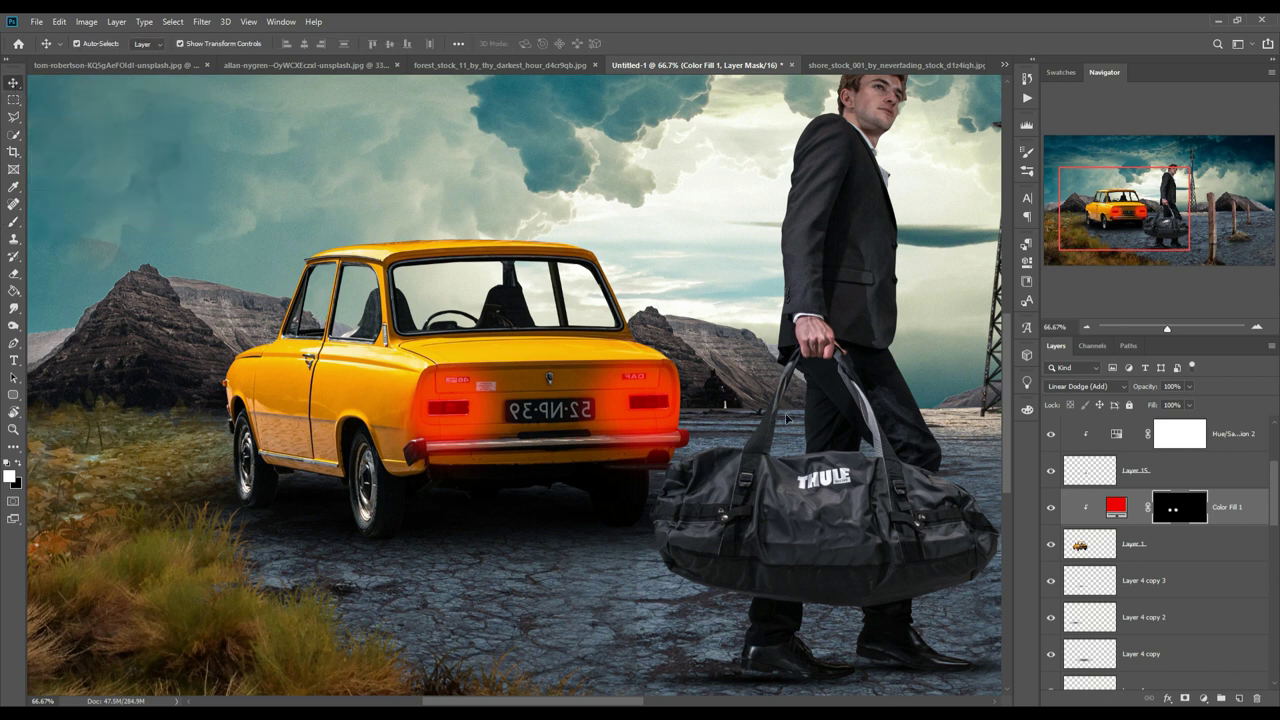
left_click(1236, 552)
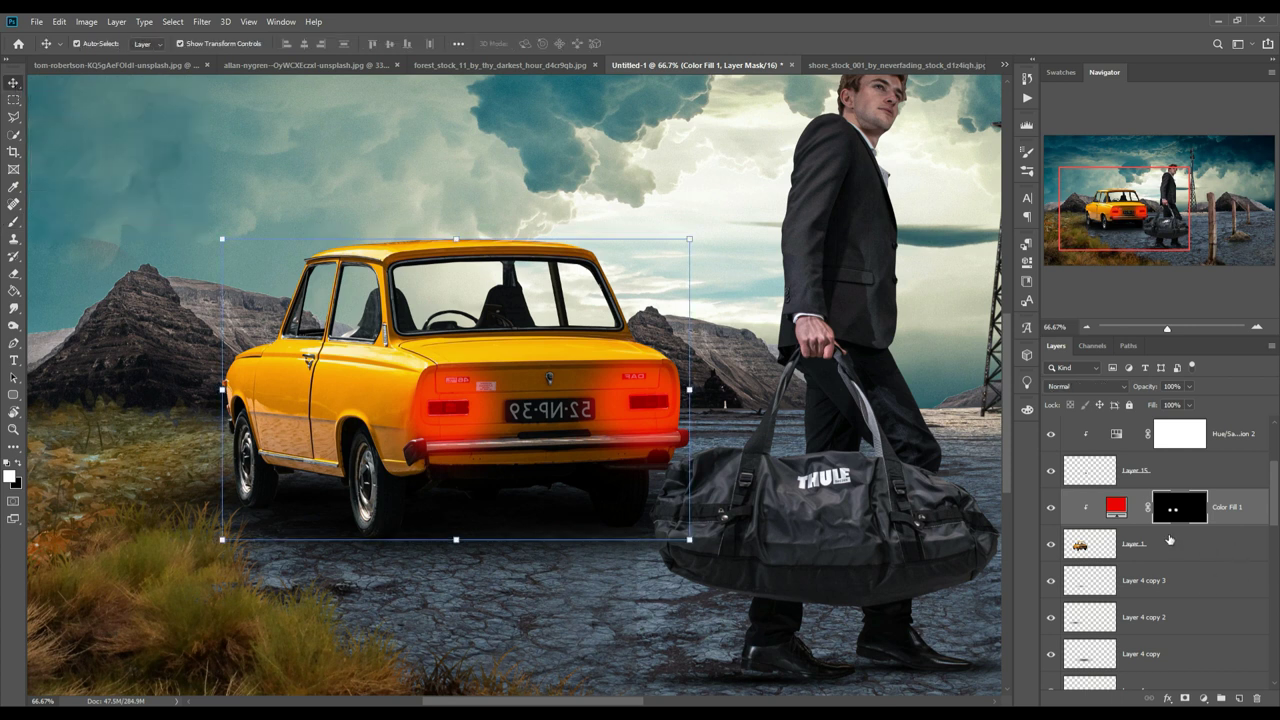
left_click(1240, 698)
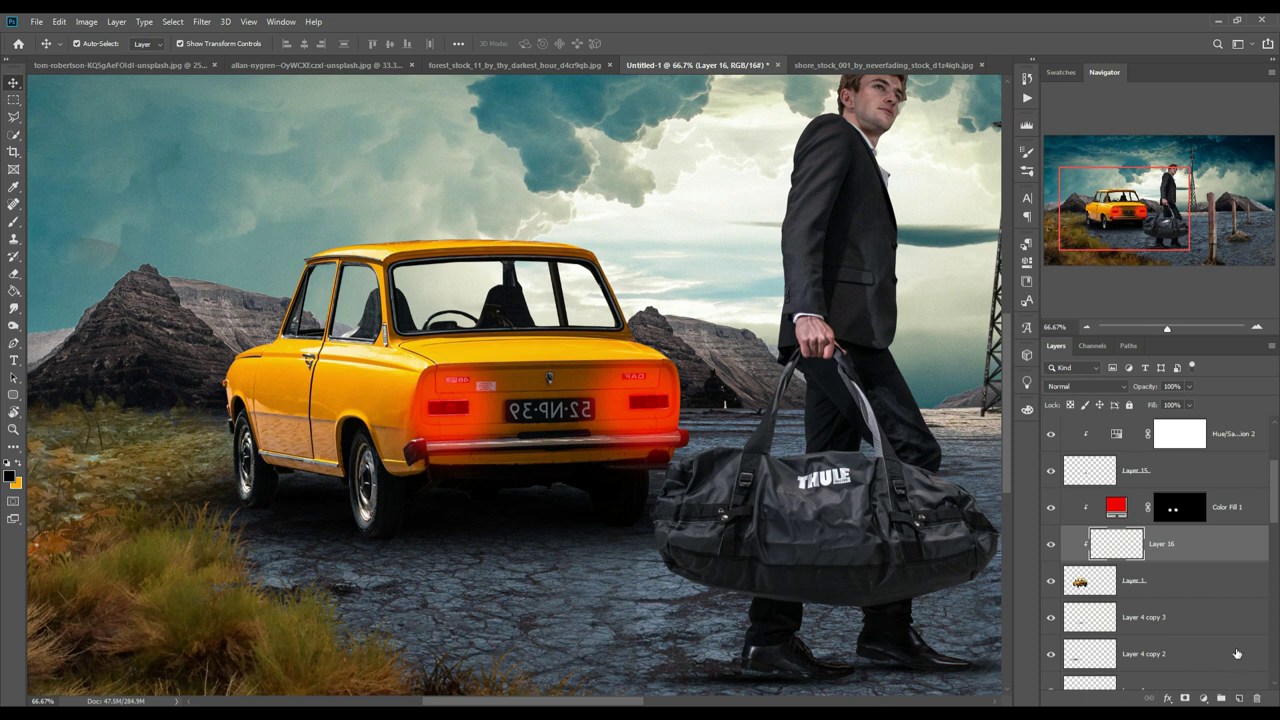
left_click(1205, 698)
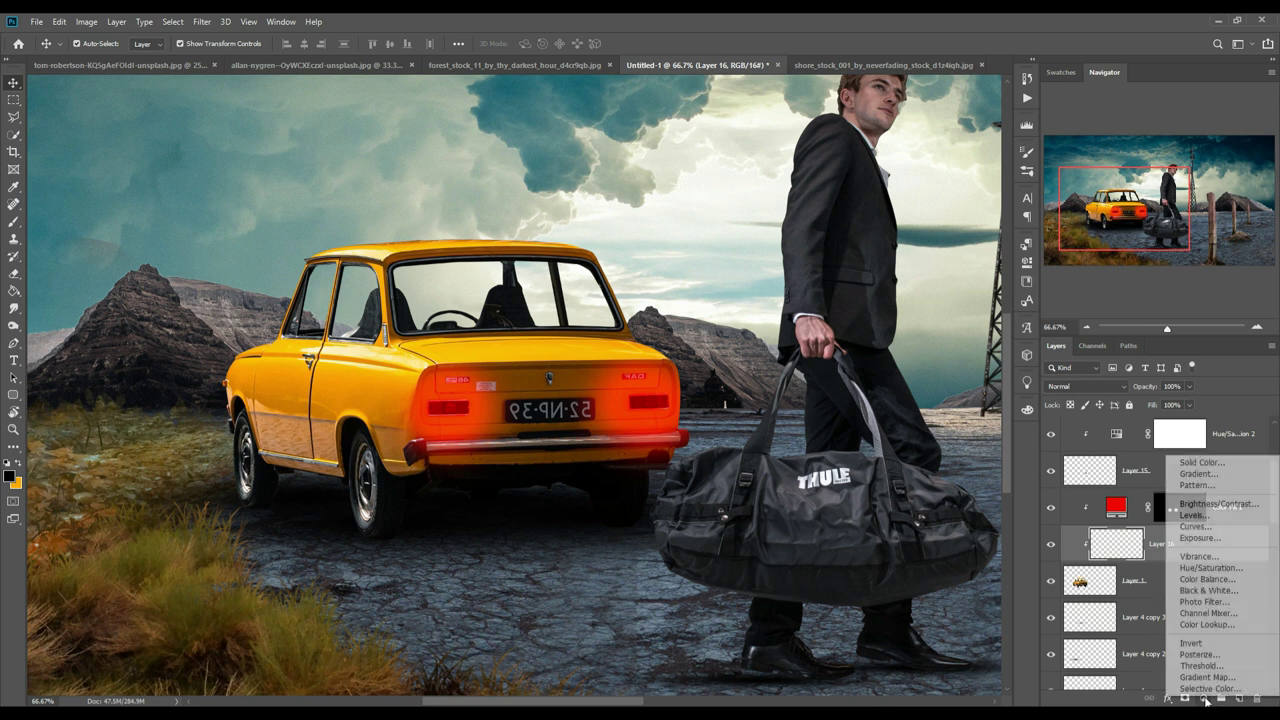
left_click(1198, 526)
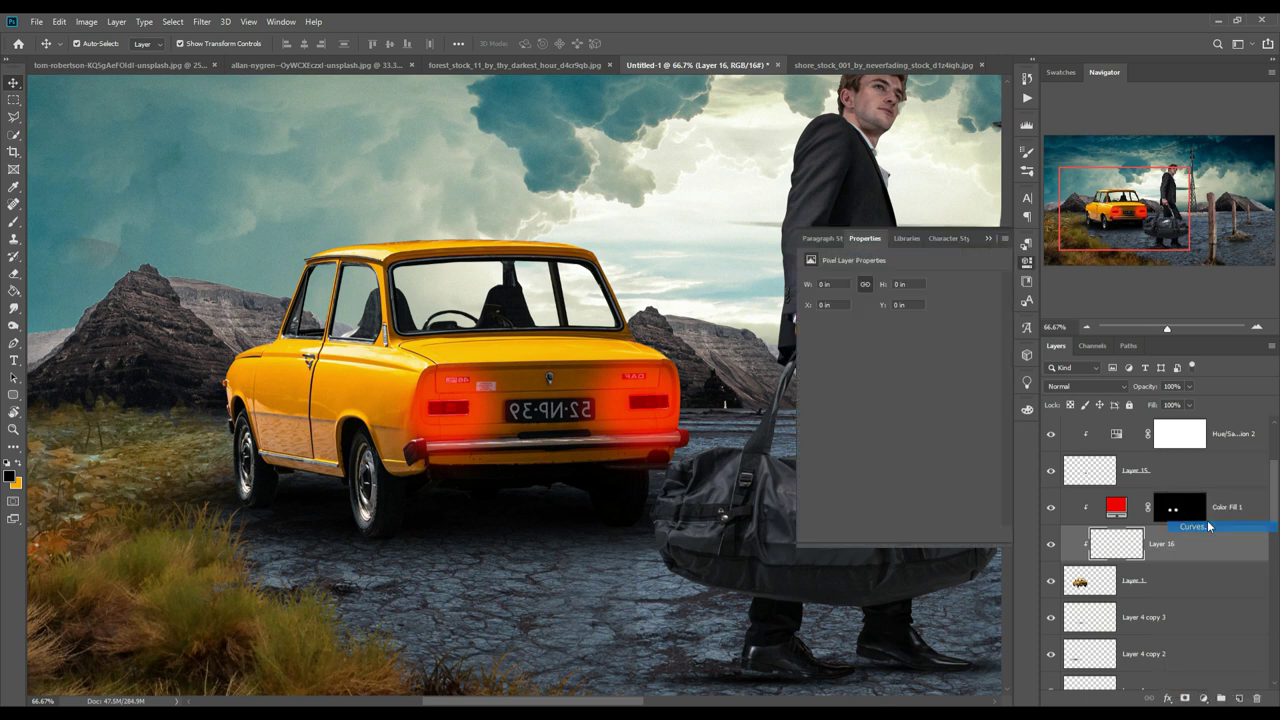
mouse_move(919, 395)
left_mouse_down()
mouse_move(939, 399)
mouse_move(940, 387)
left_mouse_up()
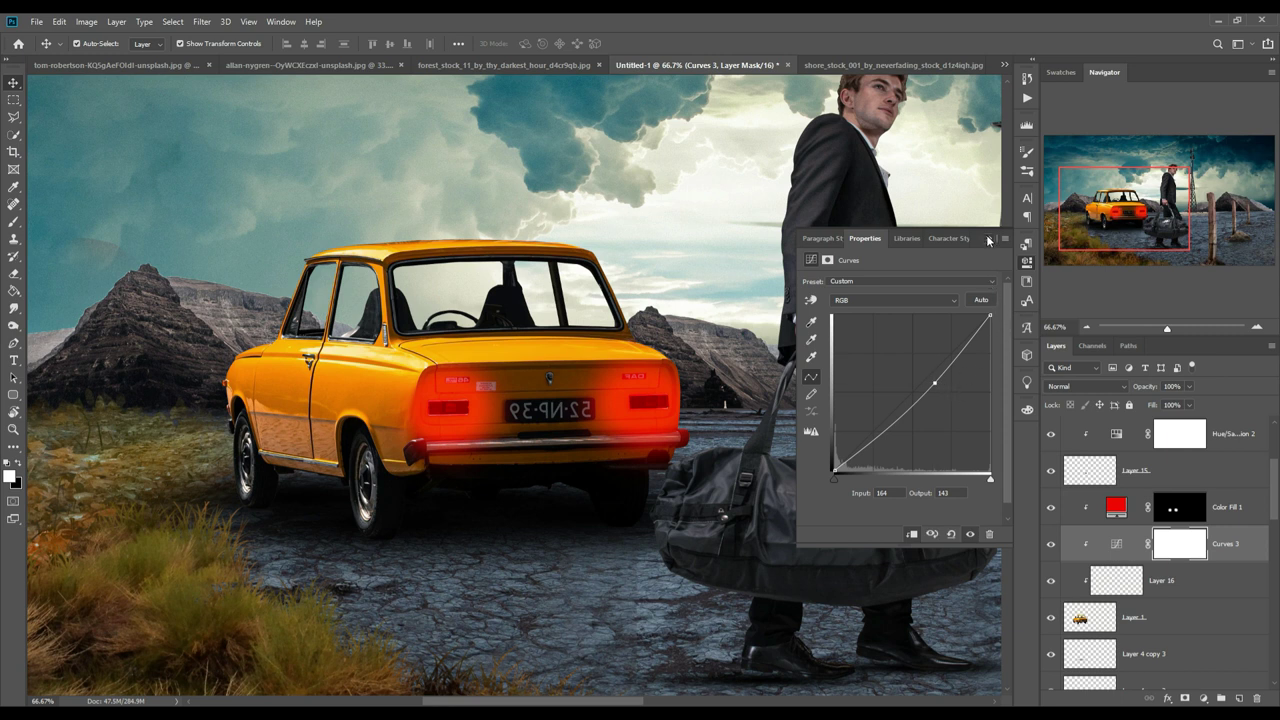
left_click(988, 239)
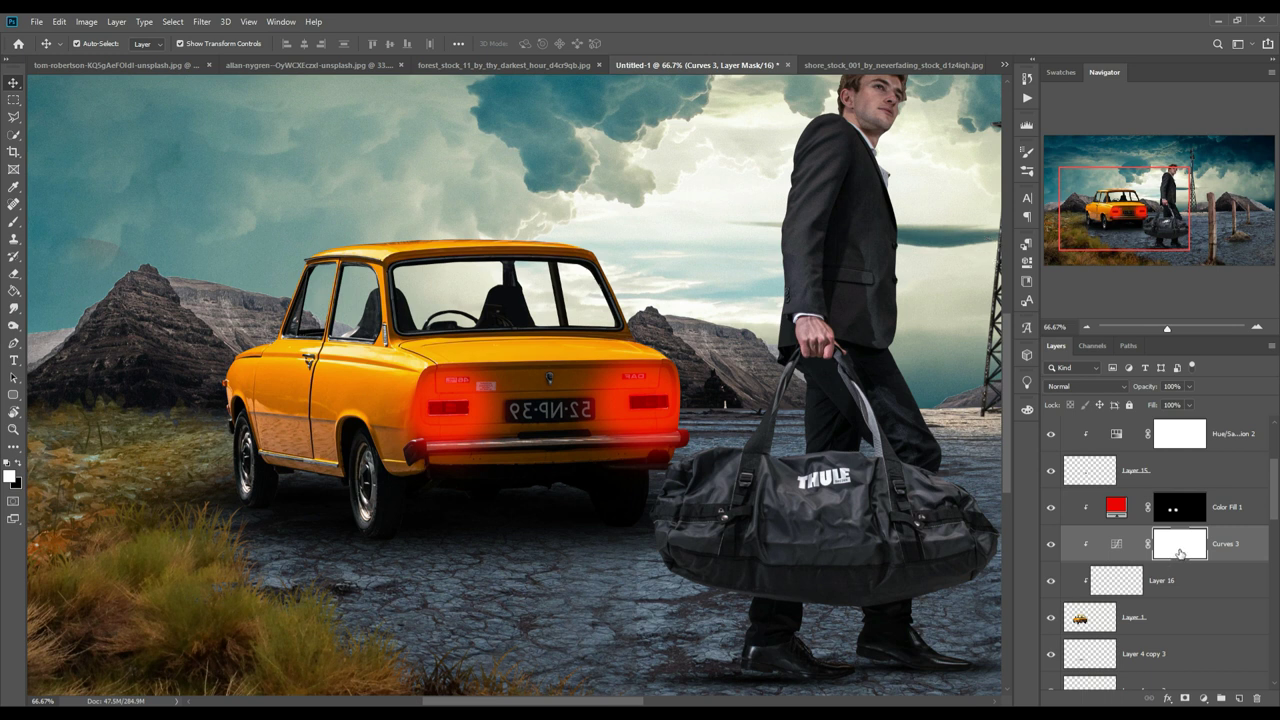
Add a new Overlay layer filled with 50% gray above Curves 3
left_click(1240, 698)
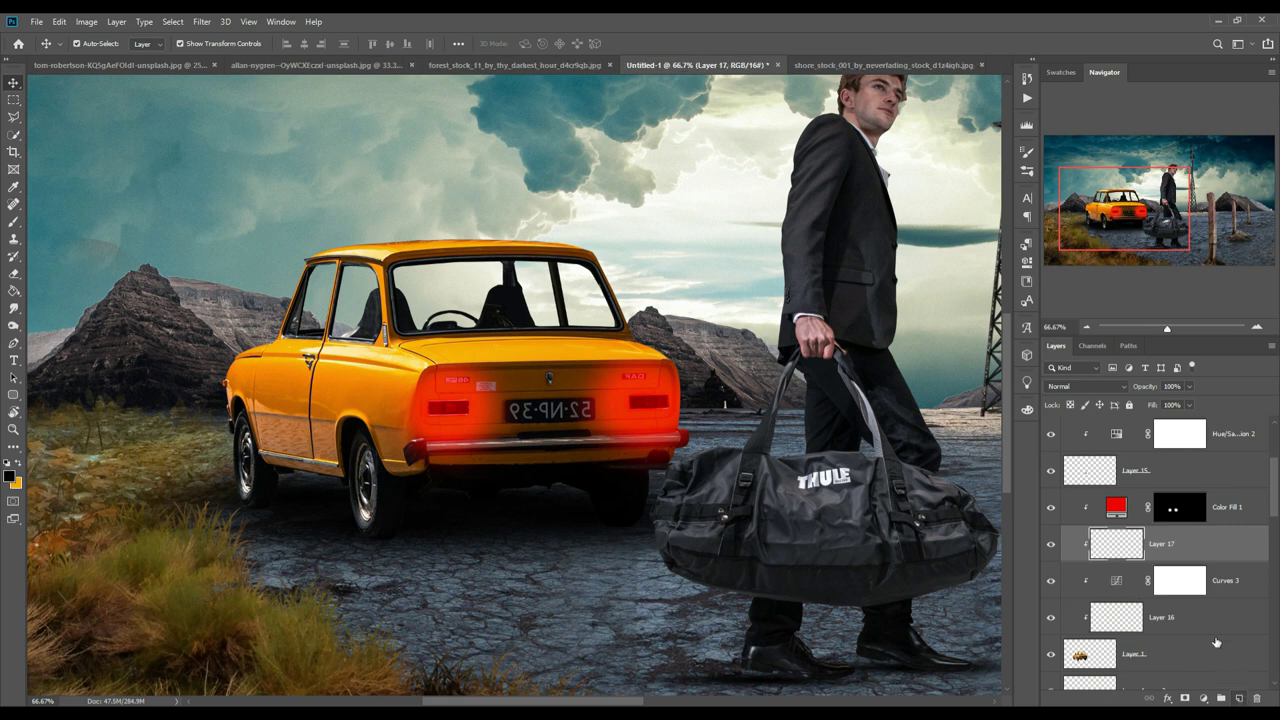
left_click(1106, 396)
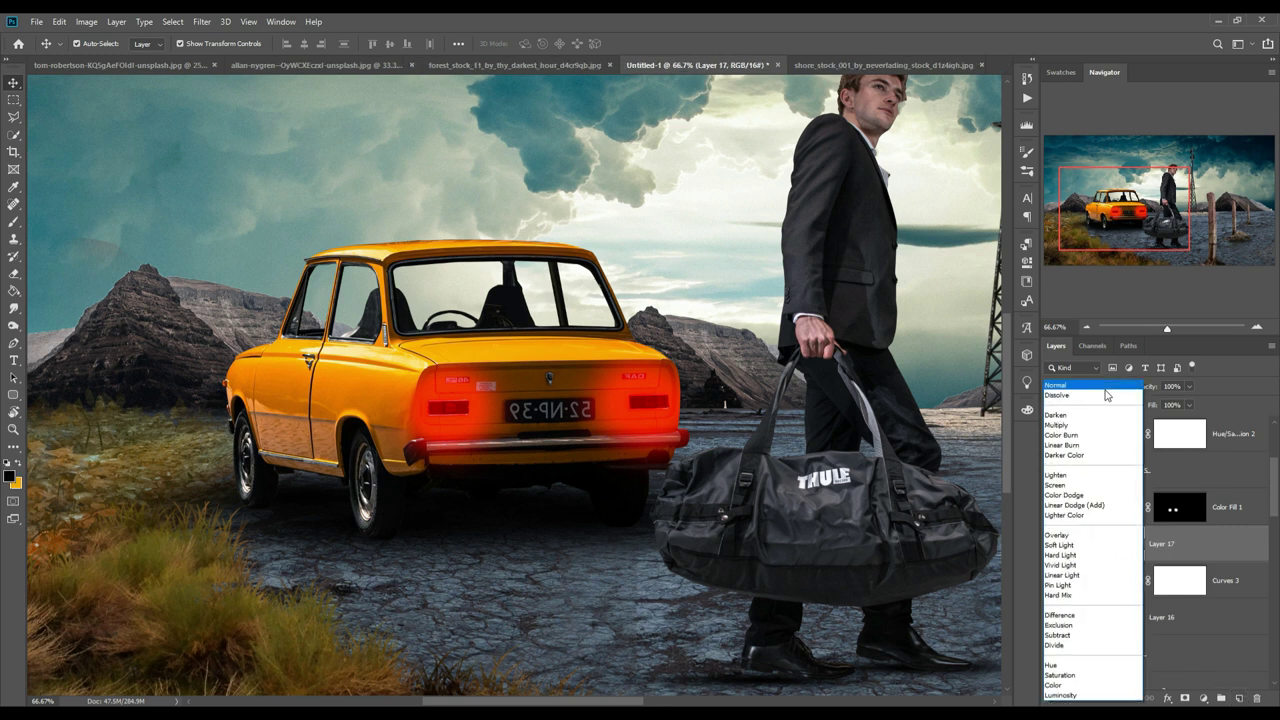
left_click(1085, 548)
left_click(60, 21)
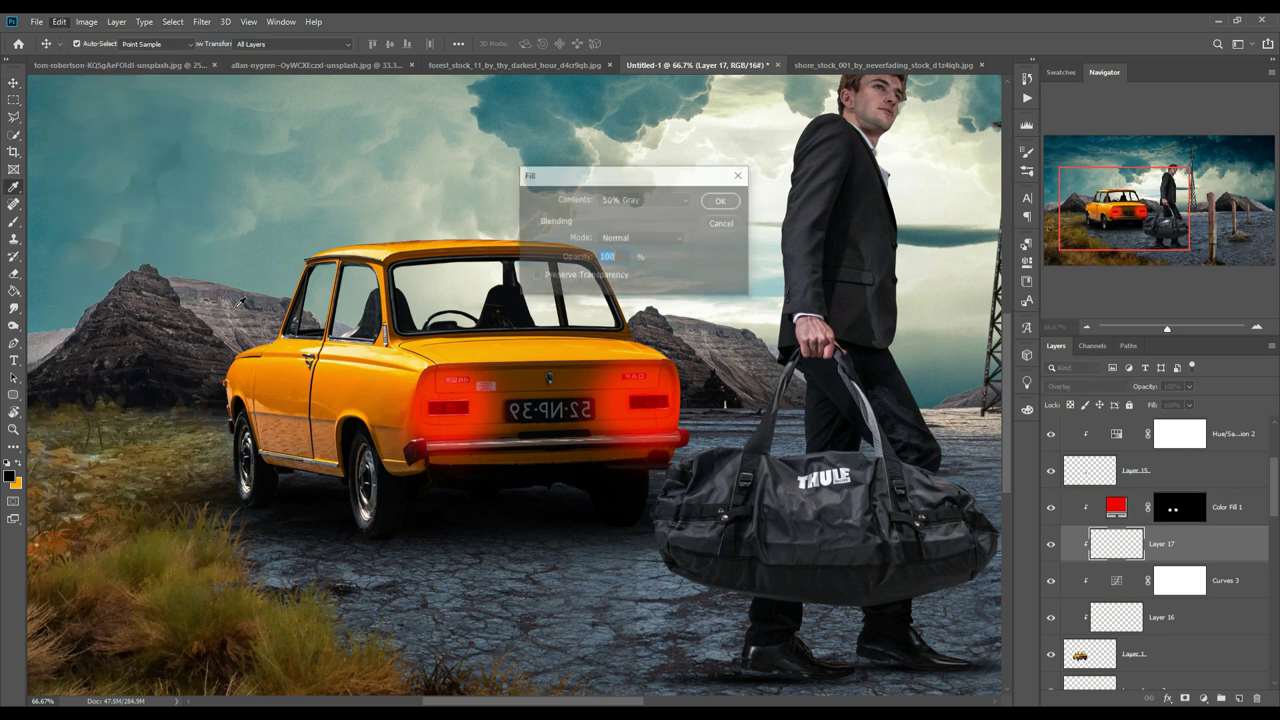
left_click(716, 202)
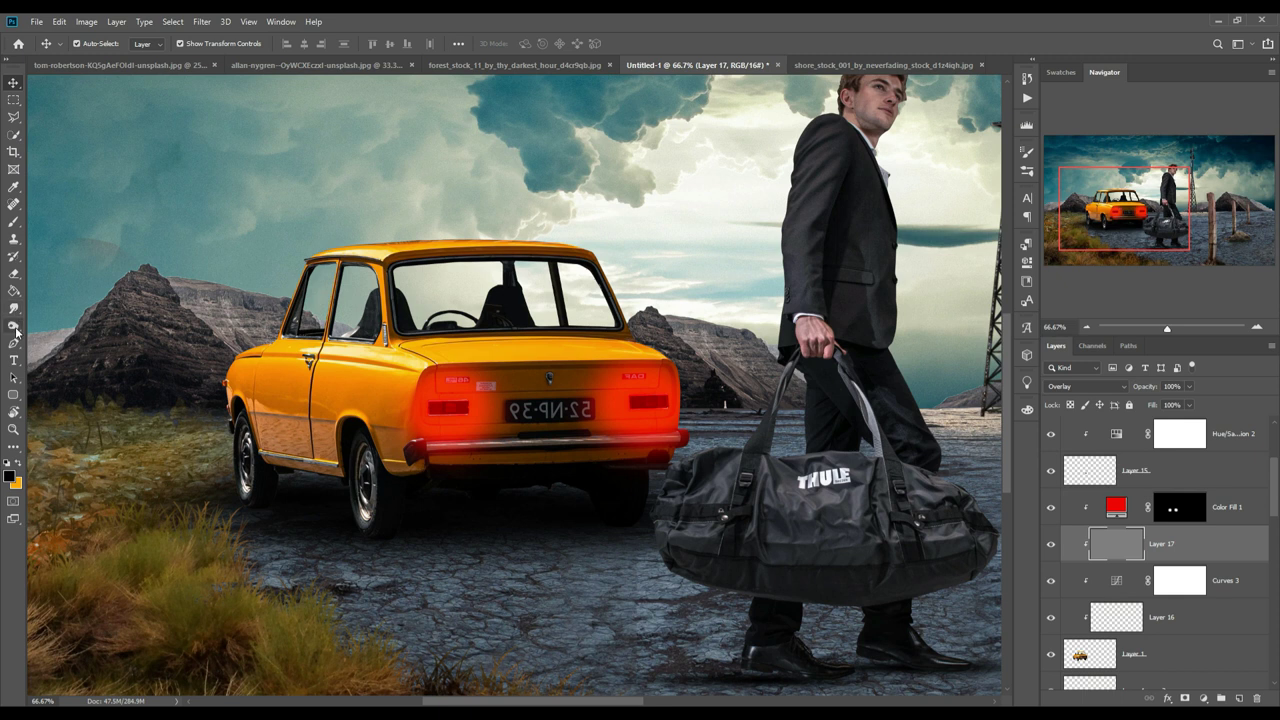
Burn the car's lower front door with a 150 px brush
left_click(14, 326)
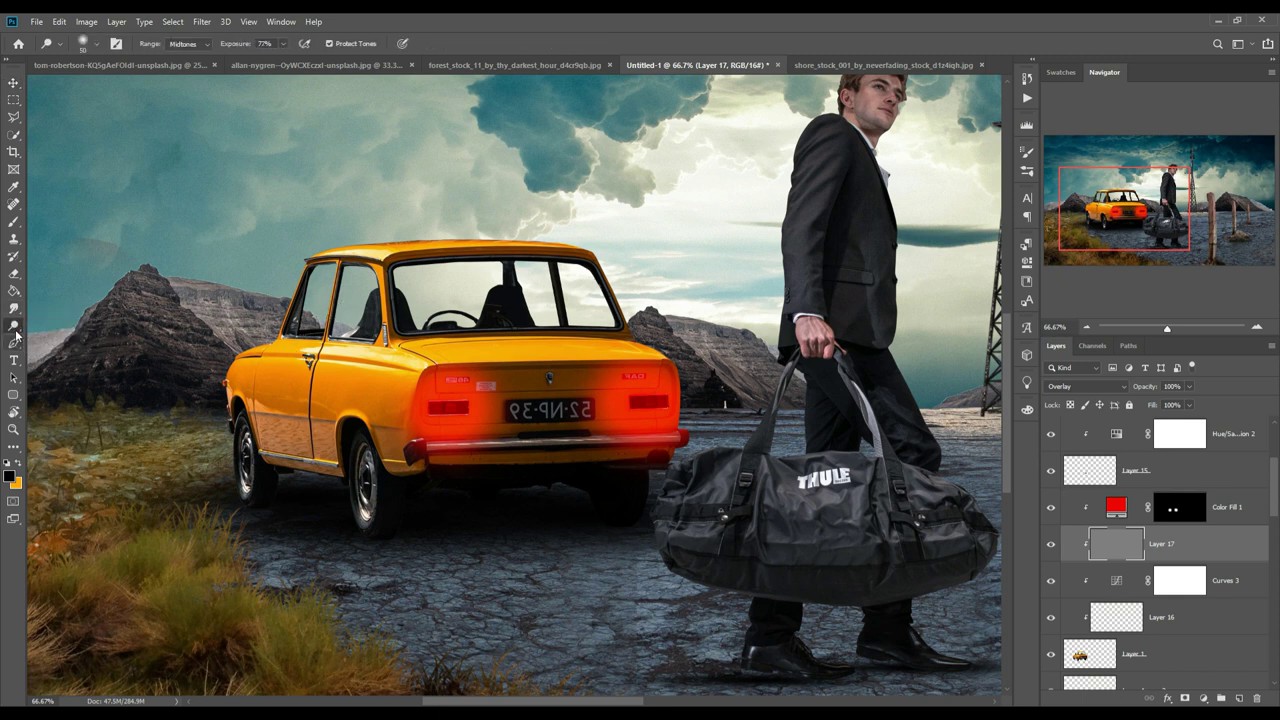
right_click(15, 336)
left_click(62, 338)
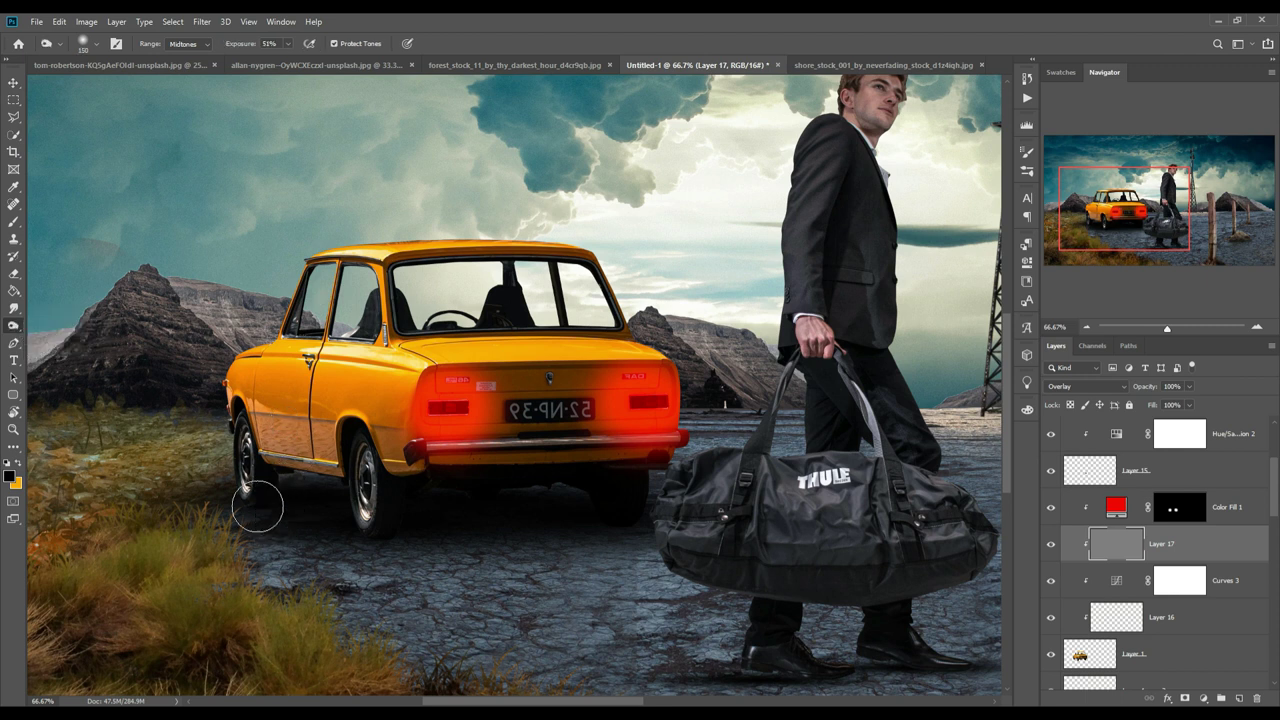
key("bracketright")
key("bracketright")
left_click_drag(310, 403, 280, 435)
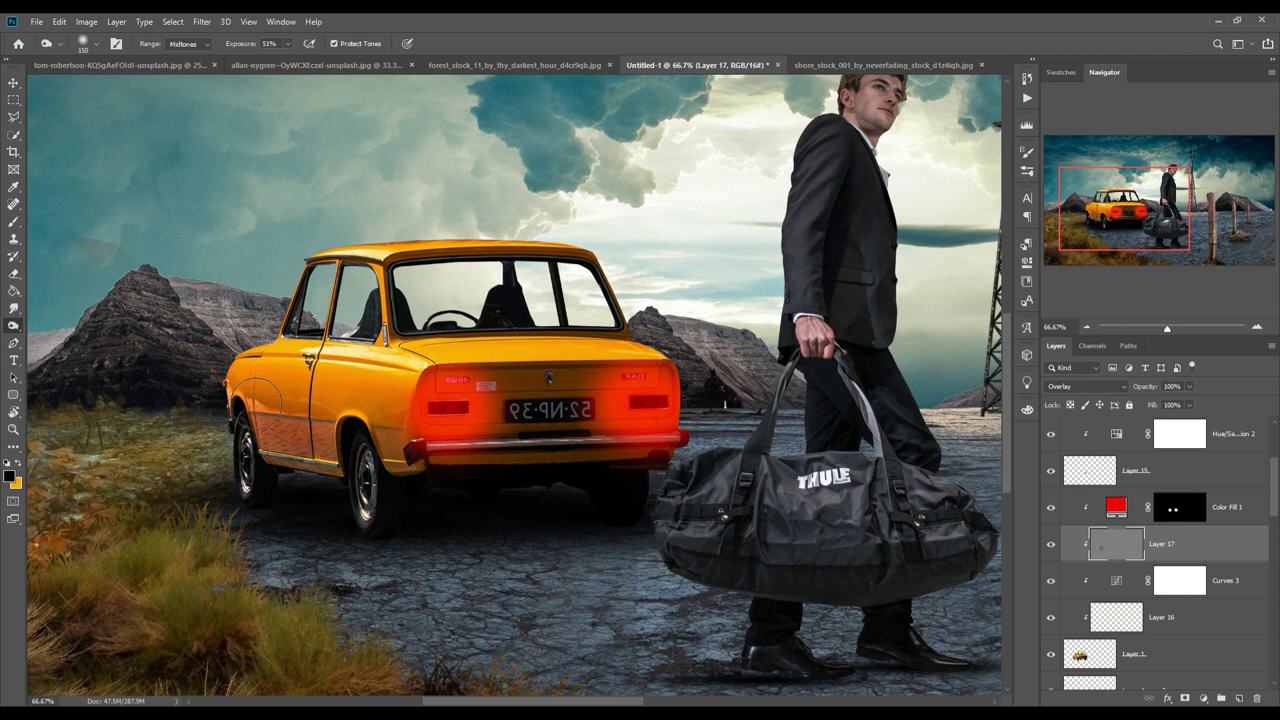
Dodge the car's rear pillar, trunk, roof, rear bumper and shoulder line edges
right_click(13, 325)
left_click(62, 320)
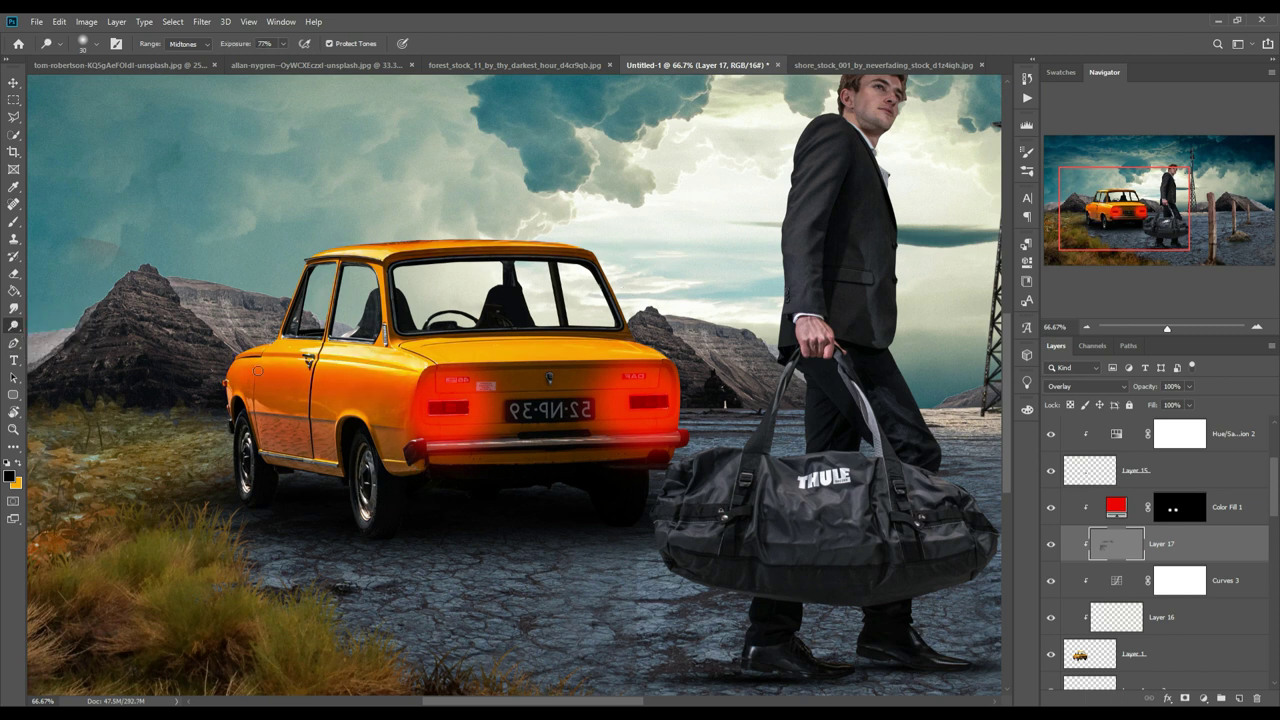
mouse_move(362, 249)
left_mouse_down()
mouse_move(398, 481)
mouse_move(618, 466)
left_mouse_up()
left_click_drag(590, 250, 370, 252)
left_click_drag(236, 358, 404, 374)
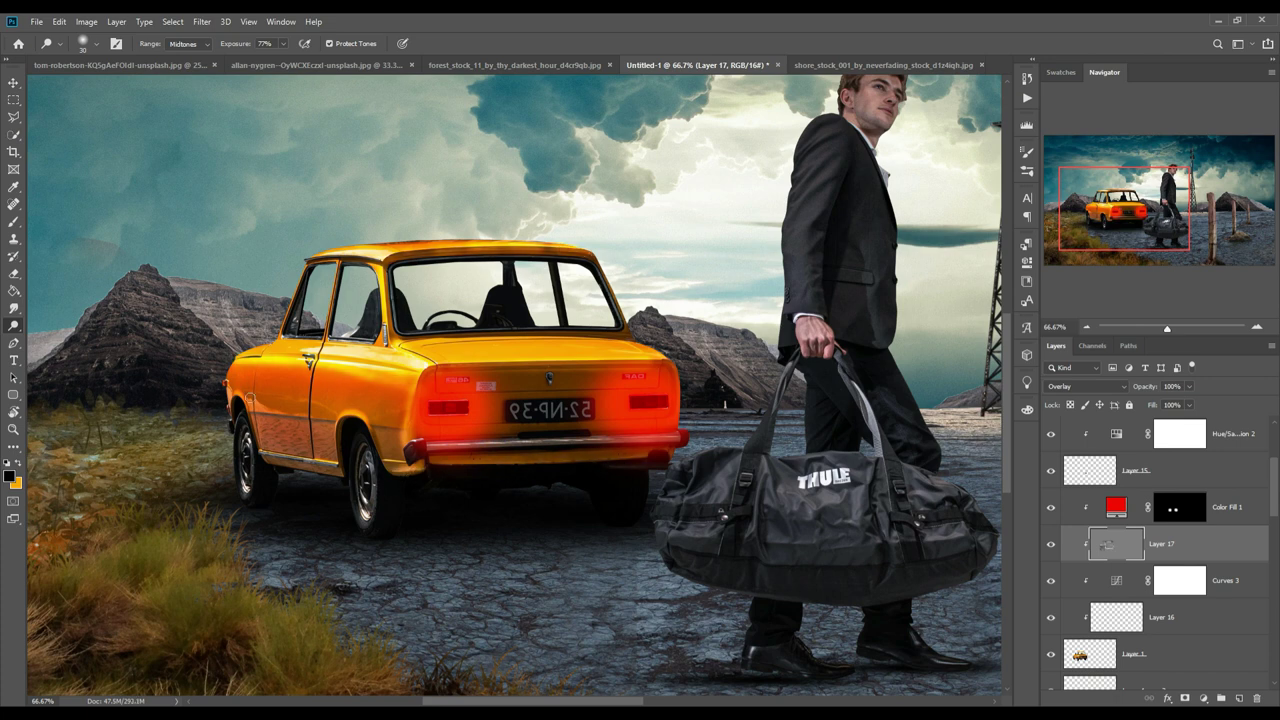
left_click_drag(230, 396, 672, 359)
key("v")
key("ctrl+minus")
key("ctrl+minus")
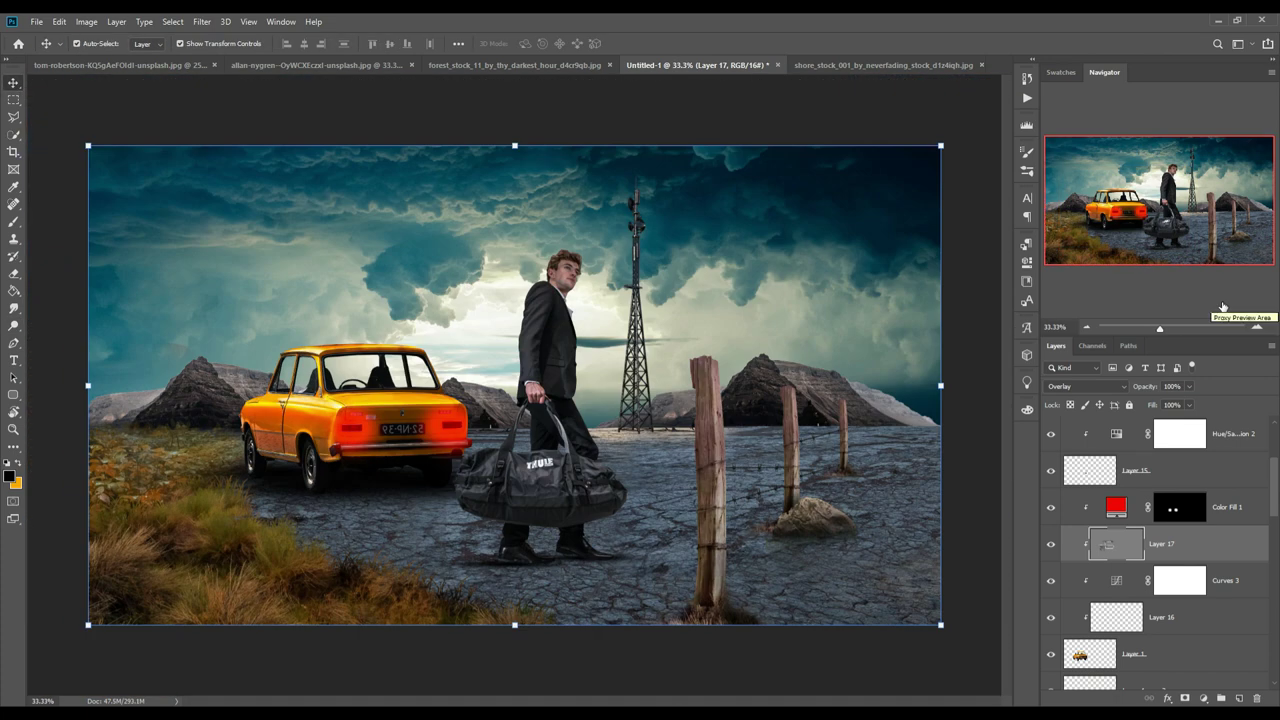
Duplicate the tower layer, flip it vertically and place it below the real tower
scroll(1196, 549, "down", 1)
left_click(636, 260)
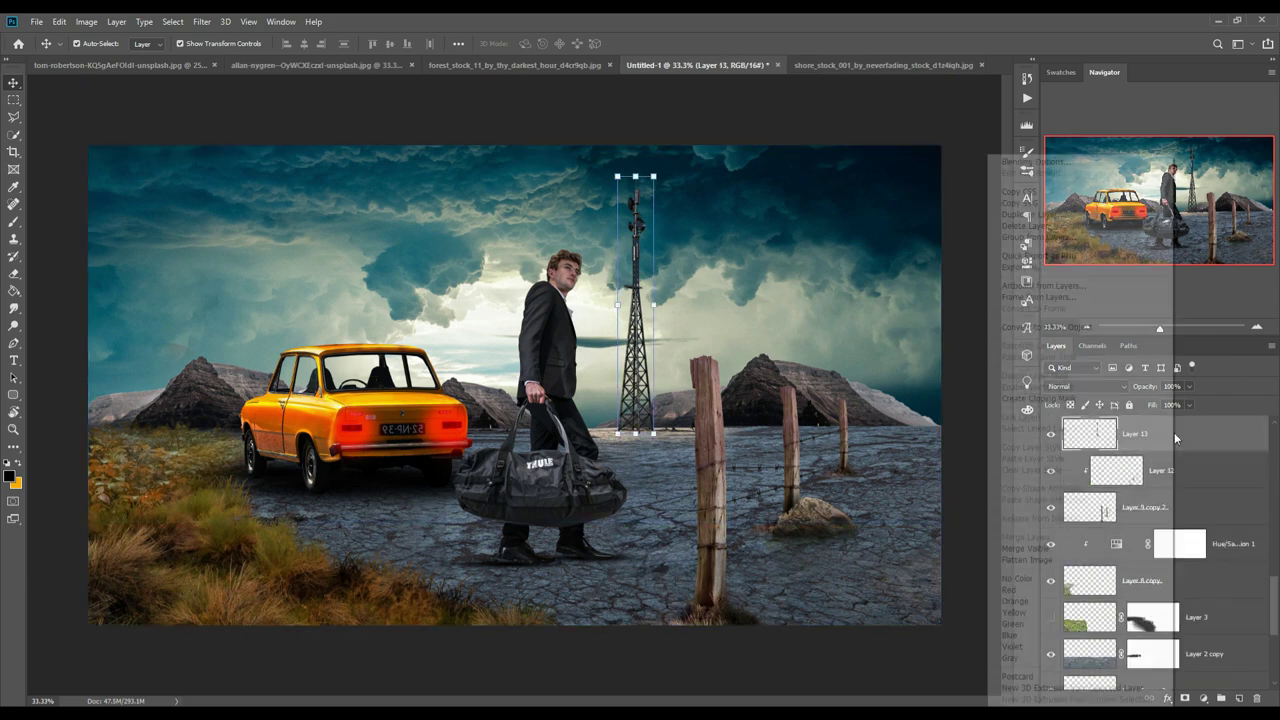
key("ctrl+j")
left_click(59, 21)
left_click(290, 470)
left_click(53, 21)
left_click(290, 490)
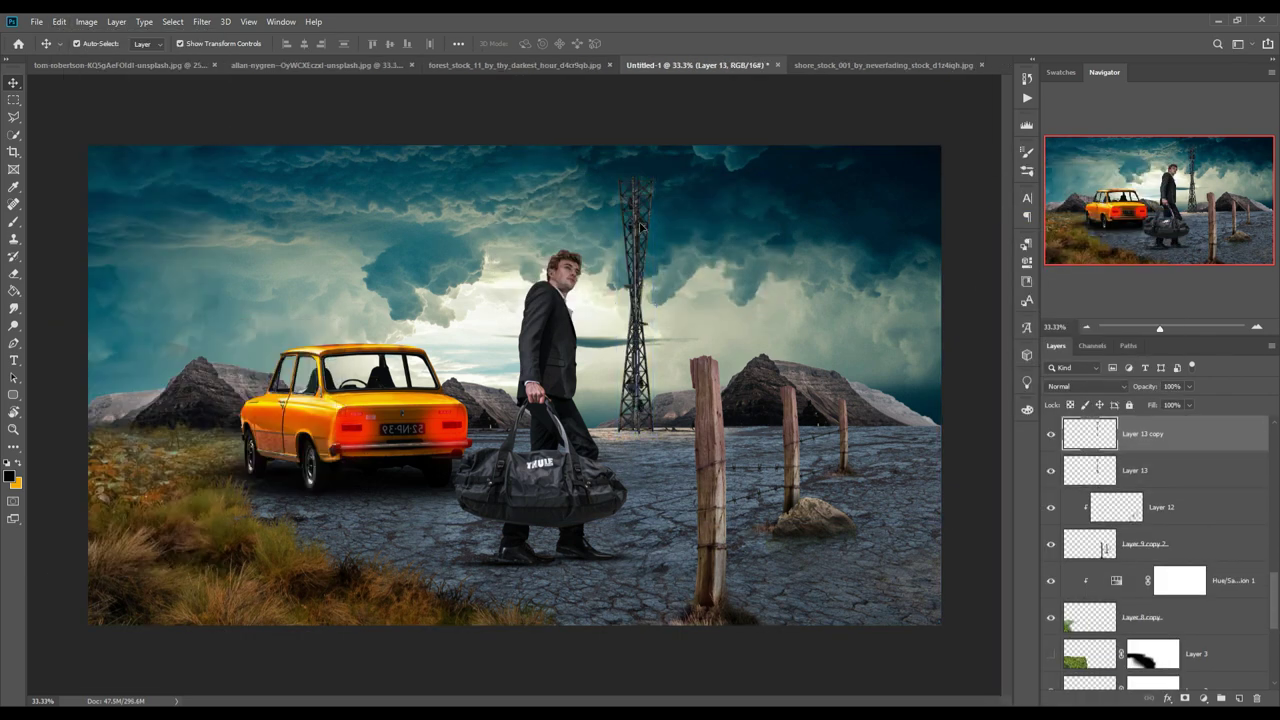
left_click_drag(641, 268, 641, 526)
left_click(765, 610)
Skew the reflected tower across the ground and lower its opacity to 62%
key("ctrl+minus")
key("alt+period")
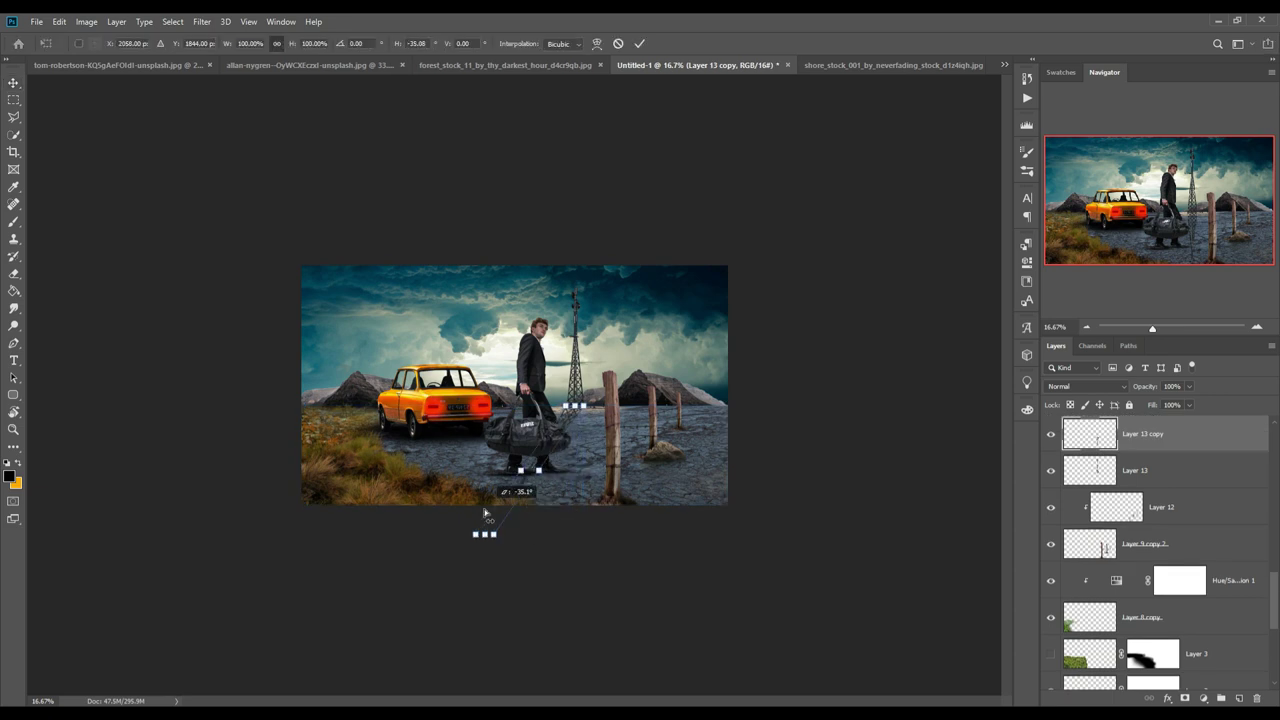
left_click_drag(1190, 387, 1168, 404)
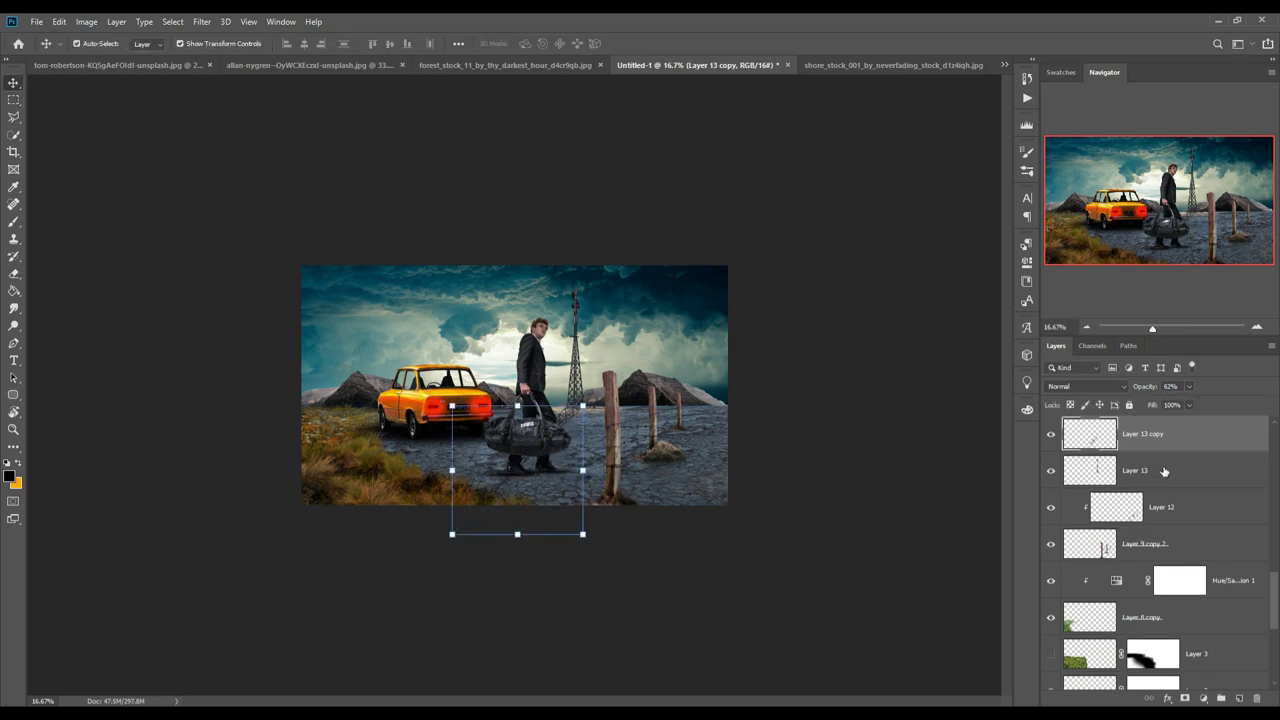
left_click(1185, 698)
Add a new layer clipped to the fence posts, filled with 50% gray and set to Overlay
key("b")
key("x")
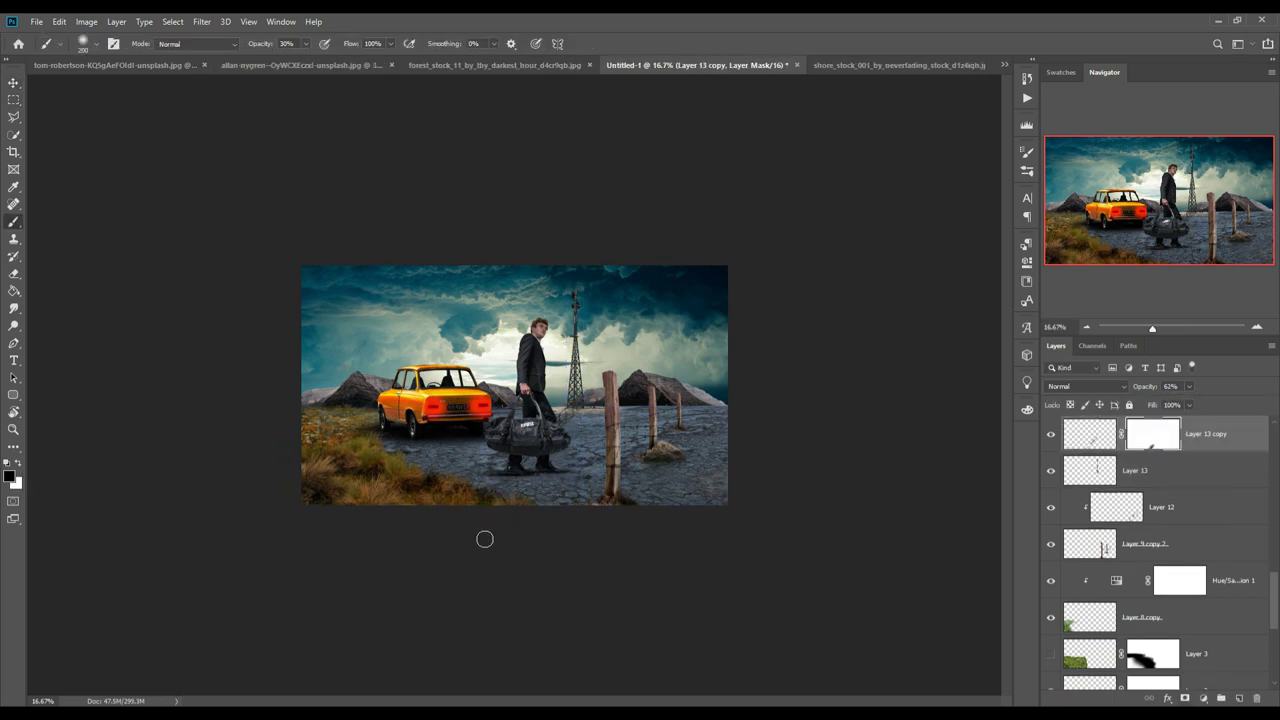
key("v")
key("ctrl+plus")
left_click(1212, 538)
key("ctrl+shift+alt+n")
key("shift+alt+o")
left_click(59, 21)
left_click(85, 247)
key("Return")
Dodge and burn the wooden fence posts on the gray Overlay layer
key("o")
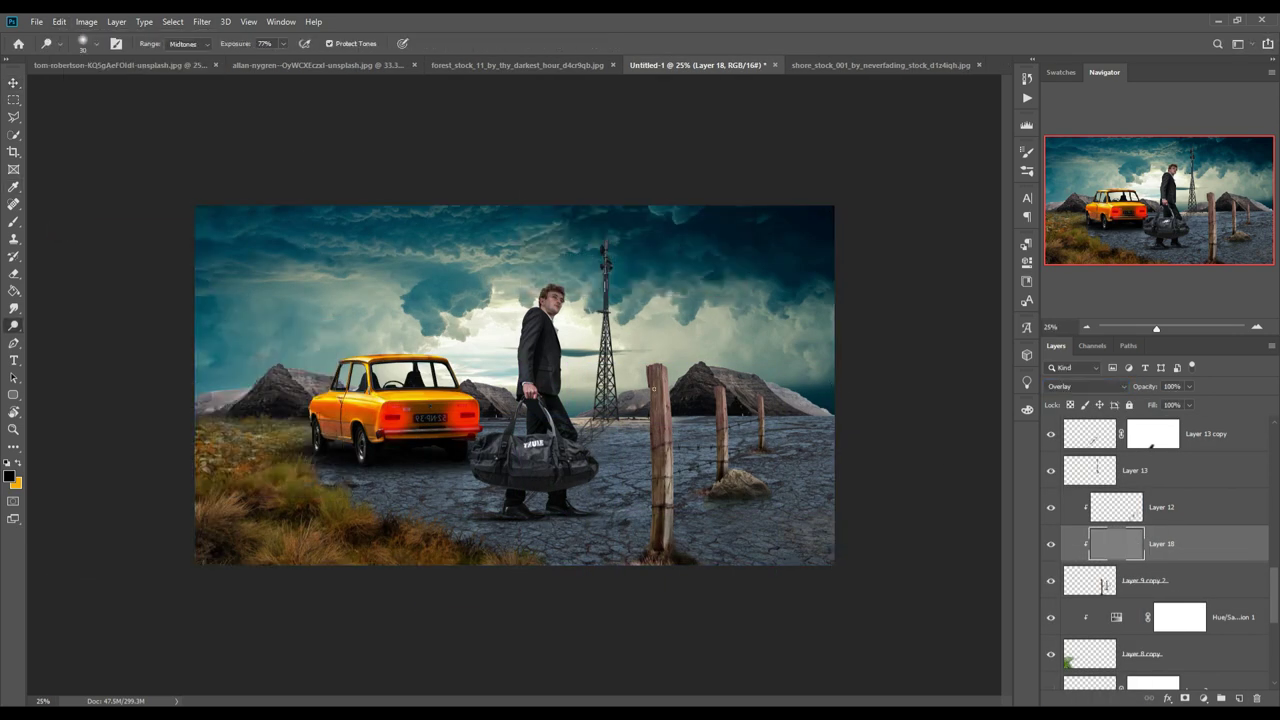
left_click_drag(653, 365, 658, 545)
right_click(13, 326)
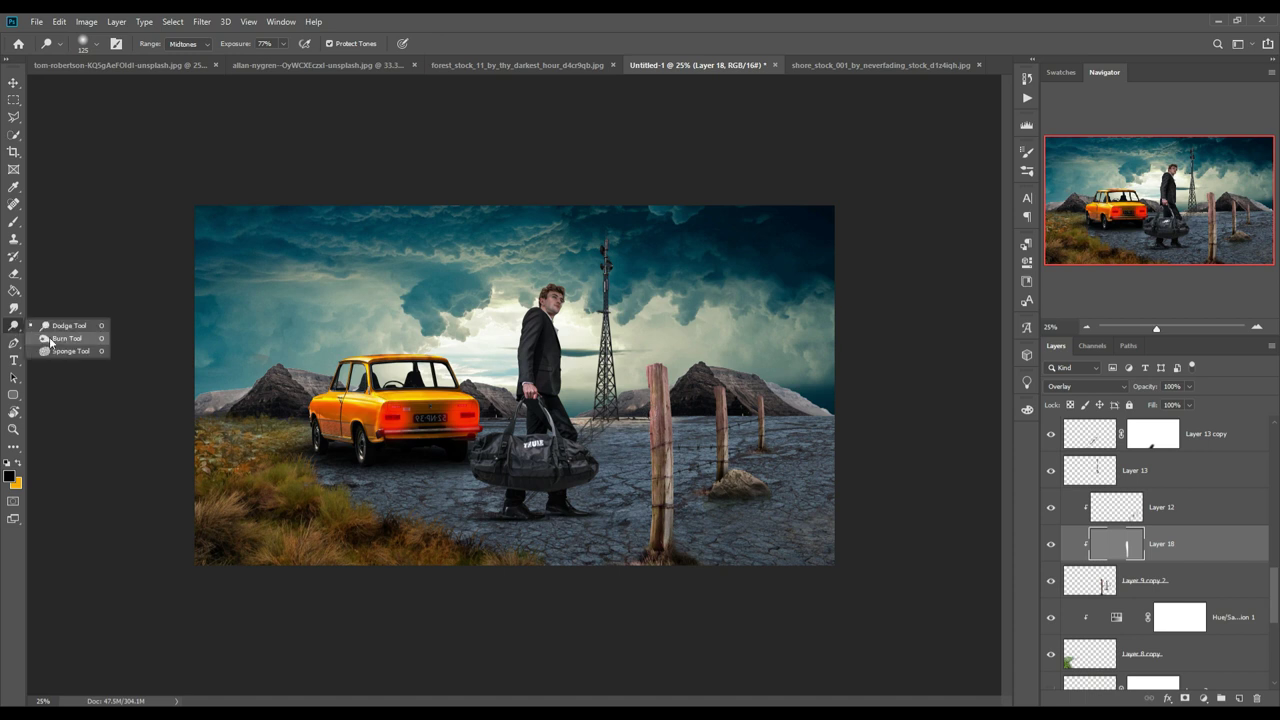
left_click(50, 339)
left_click_drag(660, 368, 672, 555)
left_click_drag(728, 392, 728, 468)
left_click_drag(714, 398, 717, 504)
Select the man's layer and start a new solid colour fill layer above him
key("alt+bracketright")
key("b")
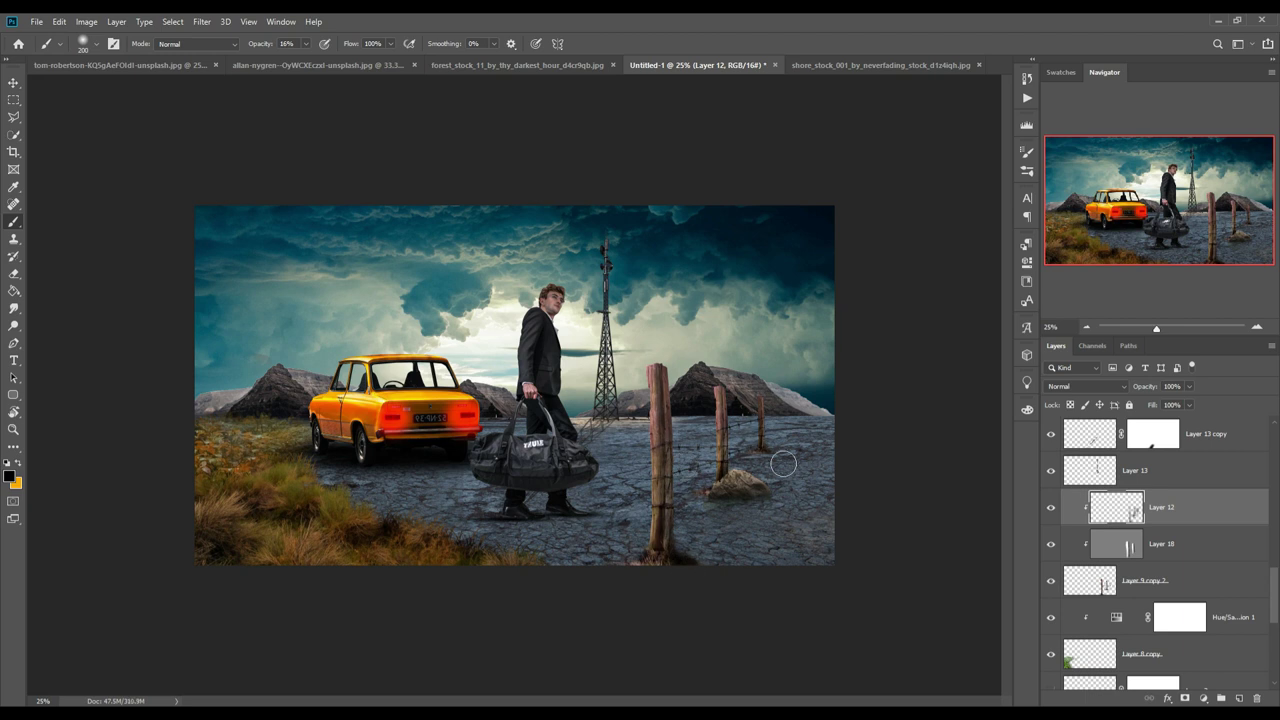
left_click(1194, 549)
left_click(1240, 697)
key("v")
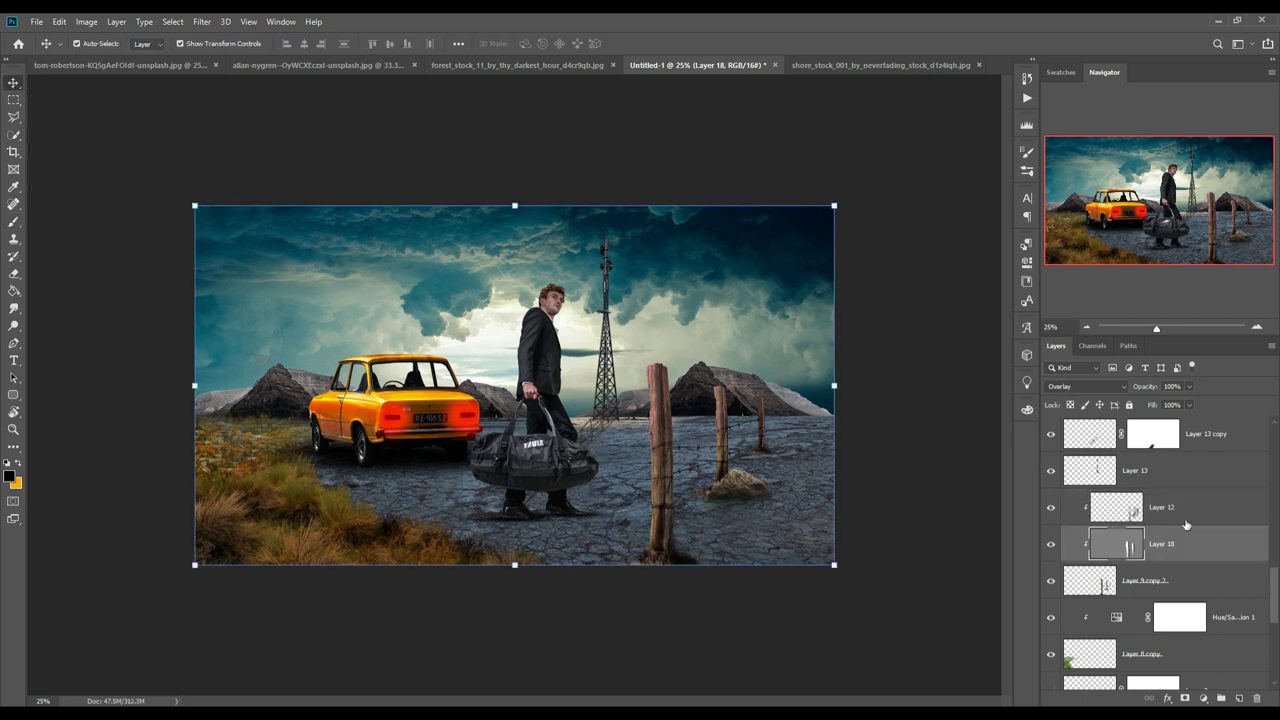
right_click(1191, 476)
left_click(1221, 697)
Make the fill red over the man and split its underlying Blend If range
left_click(1075, 388)
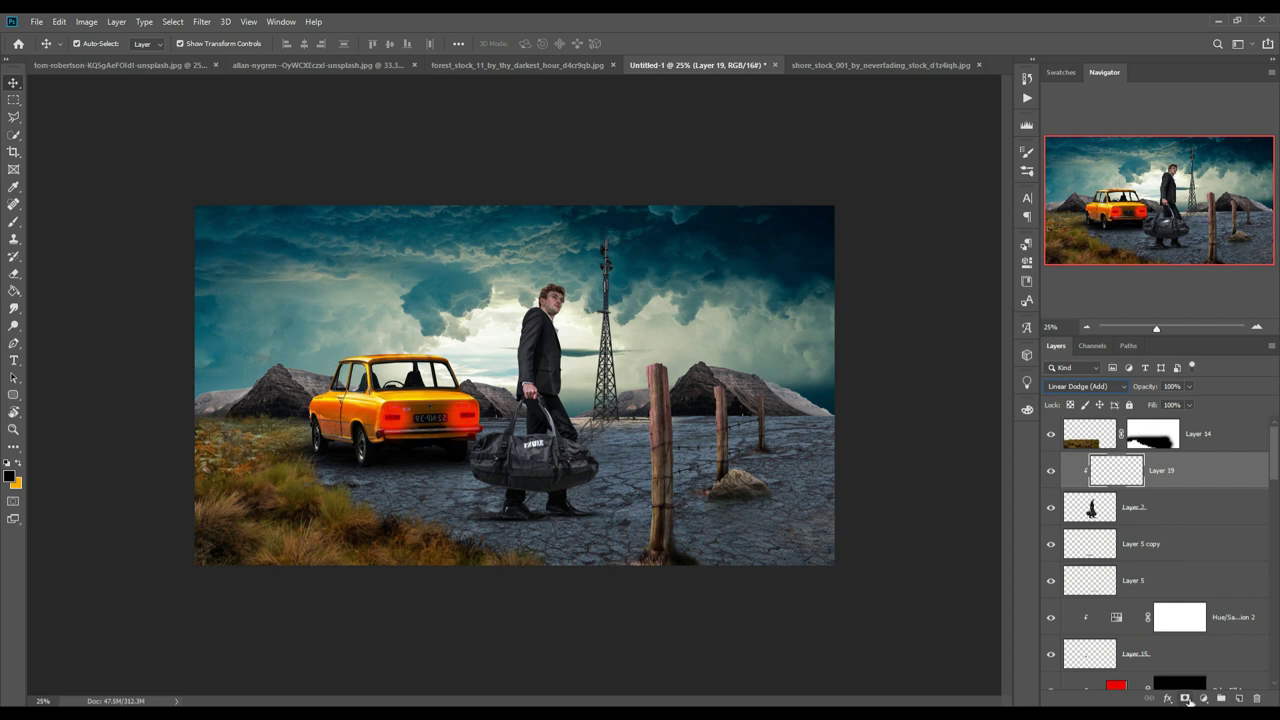
left_click(1022, 357)
key("Return")
double_click(1250, 470)
left_click_drag(858, 642, 880, 642)
key("Return")
Invert the red fill's mask and paint glow on the back, strap and trouser leg
key("b")
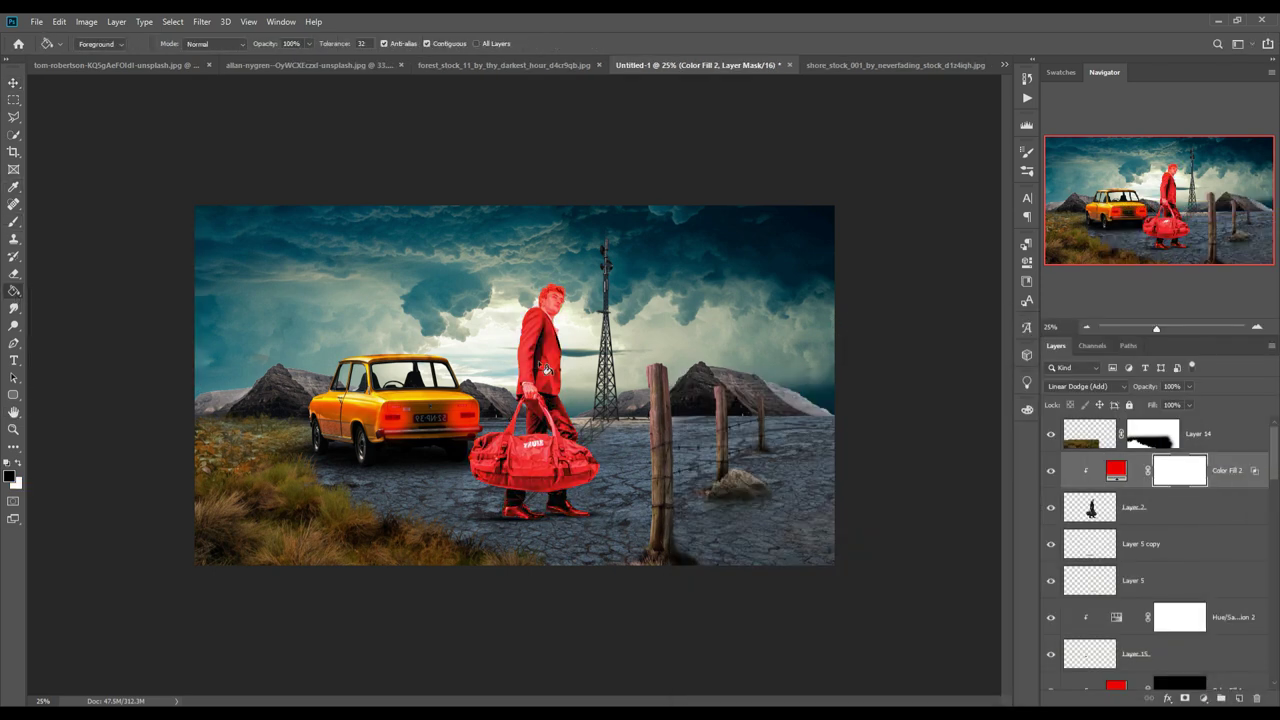
key("ctrl+i")
key("ctrl+plus")
key("ctrl+plus")
key("ctrl+plus")
key("0")
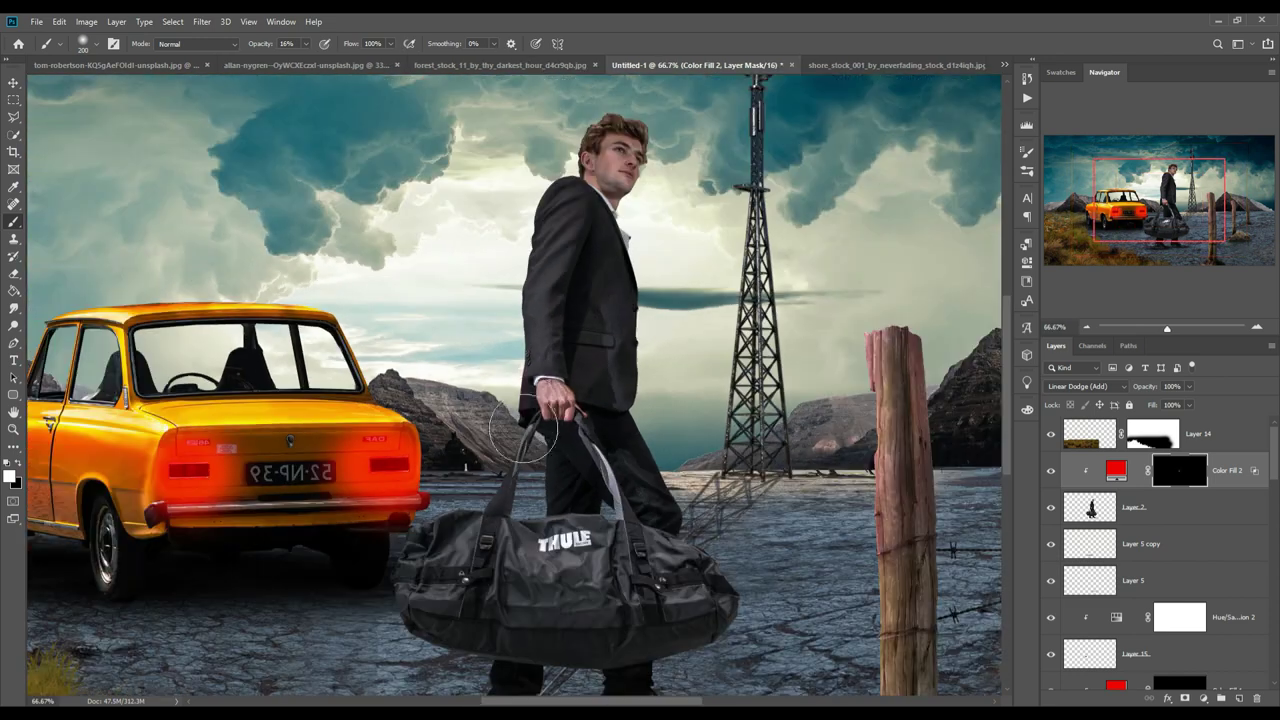
left_click_drag(524, 300, 455, 522)
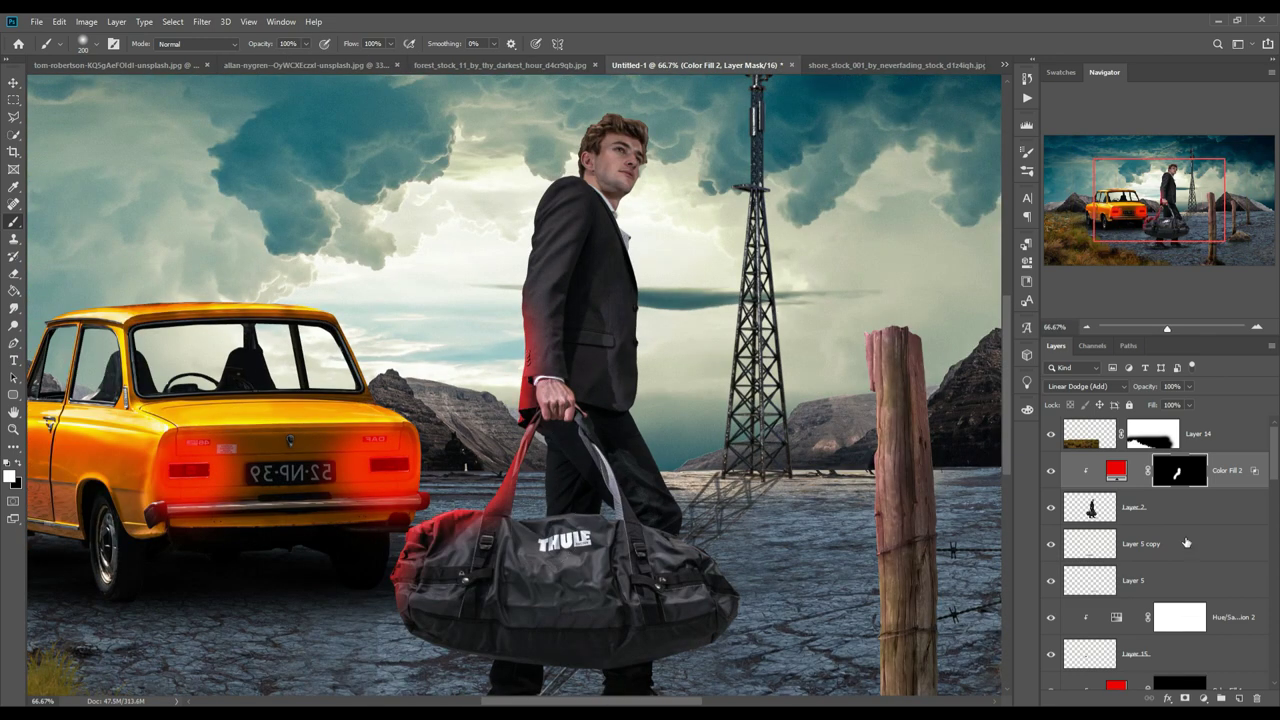
key("ctrl+plus")
key("ctrl+plus")
scroll(620, 585, "down", 3)
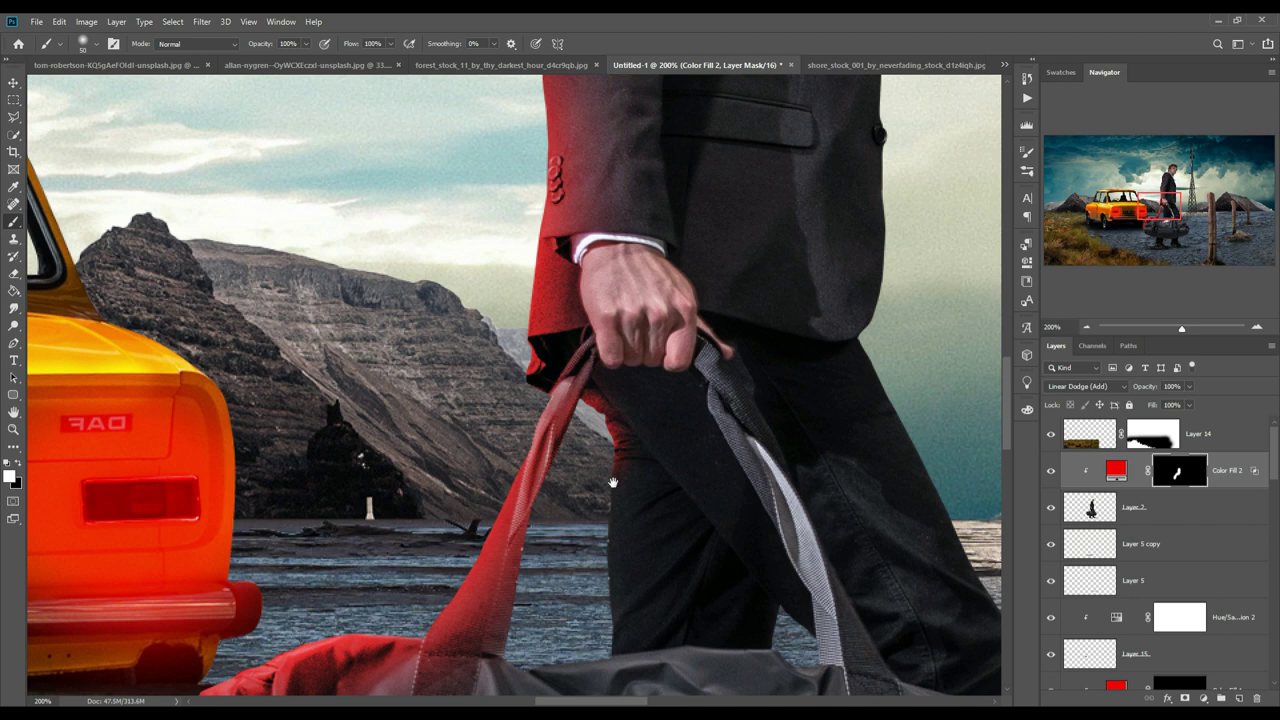
key("1")
key("2")
mouse_move(651, 494)
left_mouse_down()
mouse_move(666, 643)
mouse_move(651, 500)
left_mouse_up()
Remove red from parts of the bag strap with a full-opacity black size-20 brush
key("x")
key("0")
key("bracketleft")
key("bracketleft")
key("bracketleft")
left_click_drag(566, 428, 510, 655)
key("v")
key("ctrl+minus")
key("ctrl+minus")
key("ctrl+minus")
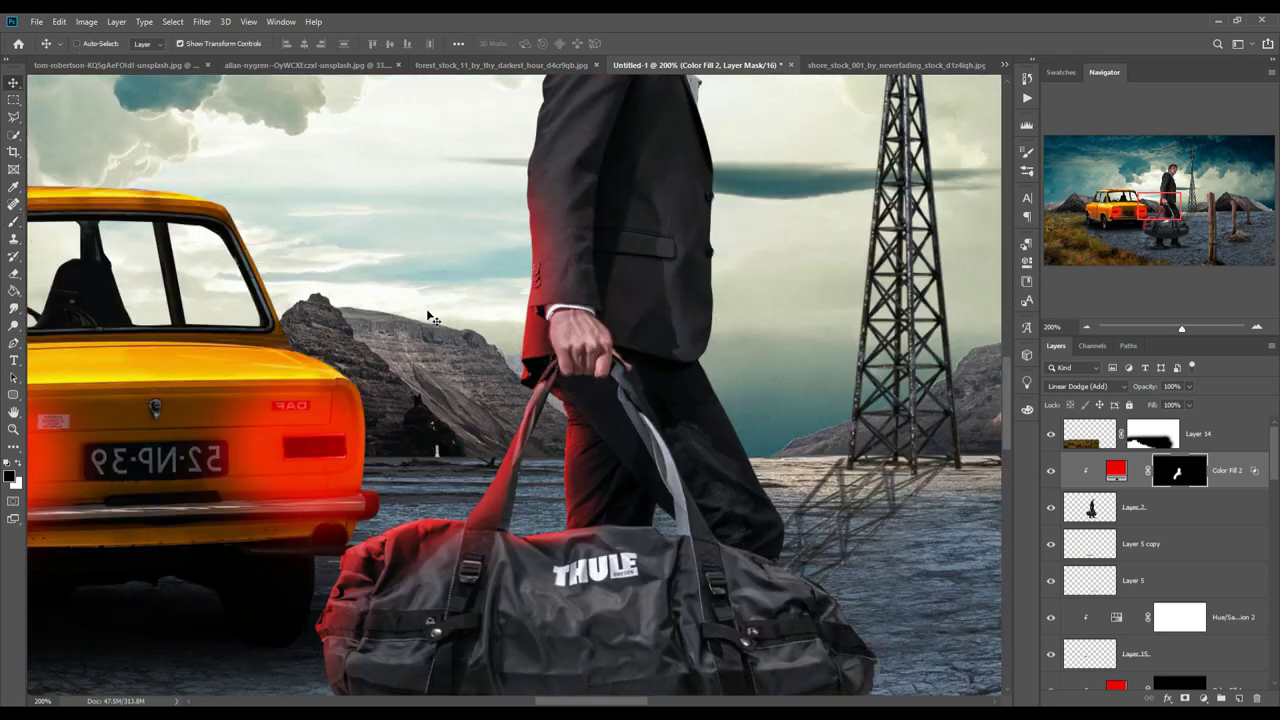
key("ctrl+minus")
scroll(1181, 457, "down", 3)
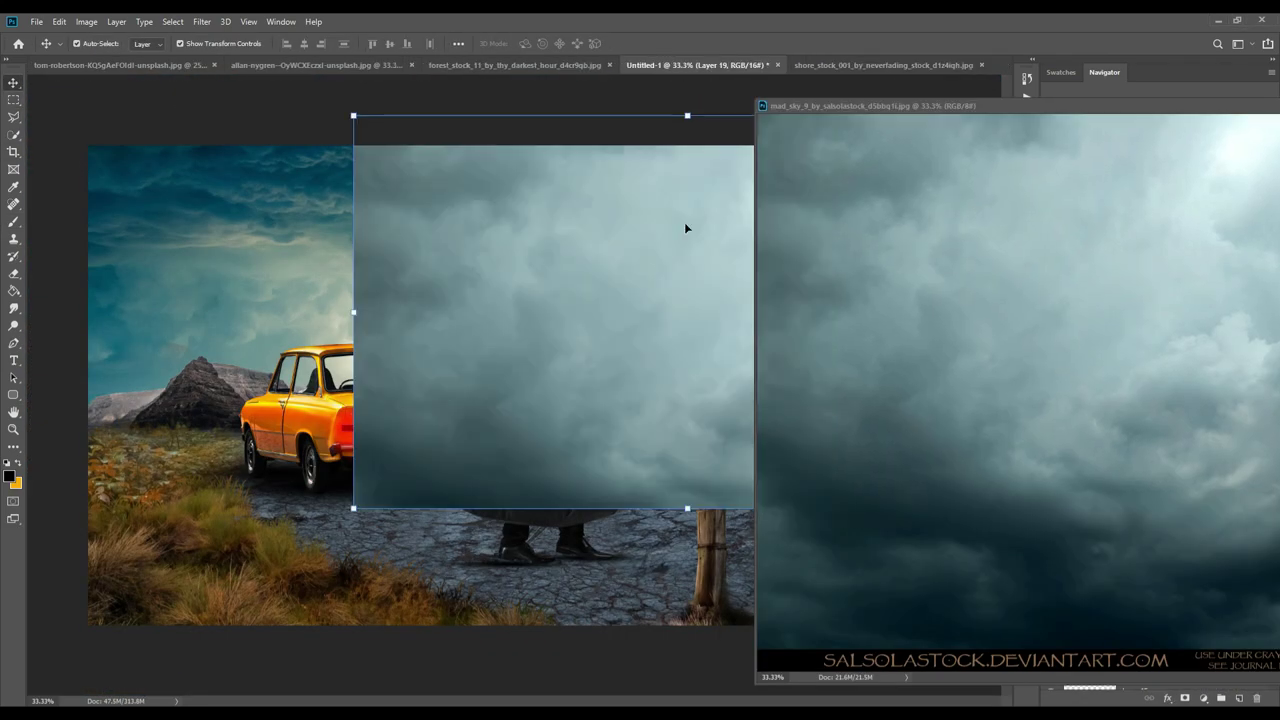
Place, rotate and stretch the stormy sky over the top, below the car, man and tower
key("ctrl+t")
left_click_drag(770, 510, 760, 160)
left_click_drag(600, 300, 650, 334)
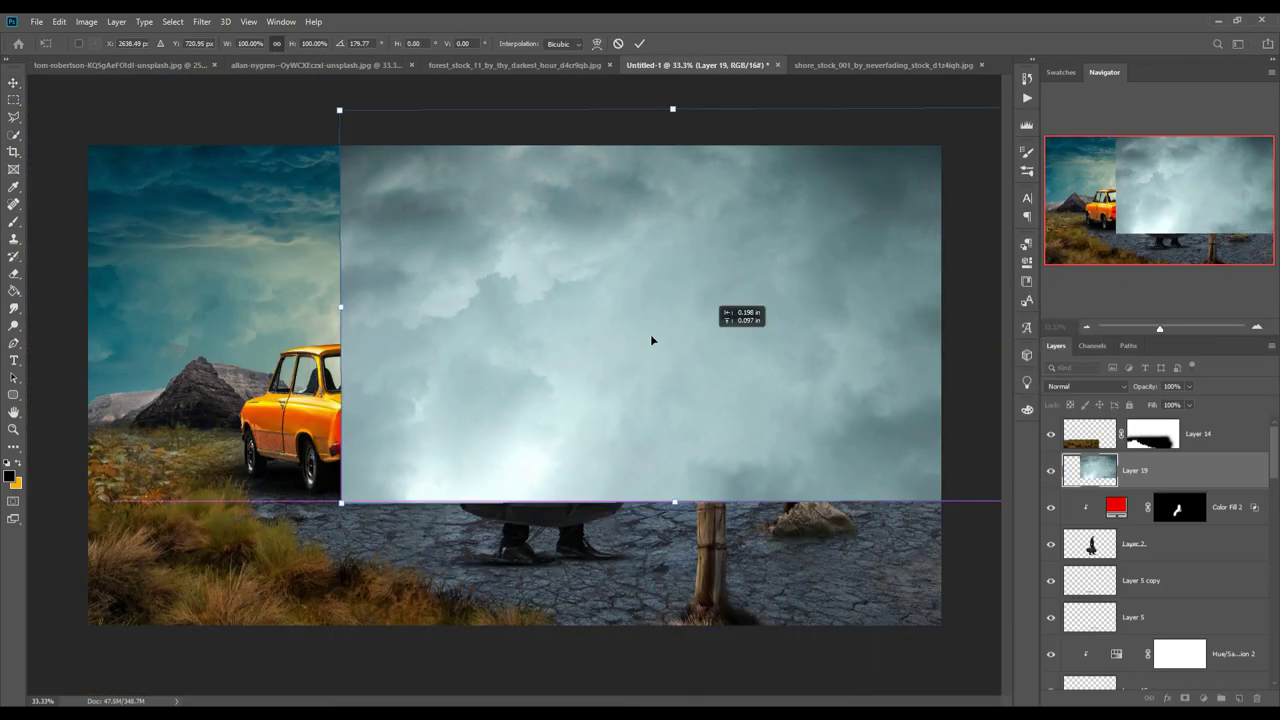
left_click_drag(754, 312, 950, 297)
left_click(640, 43)
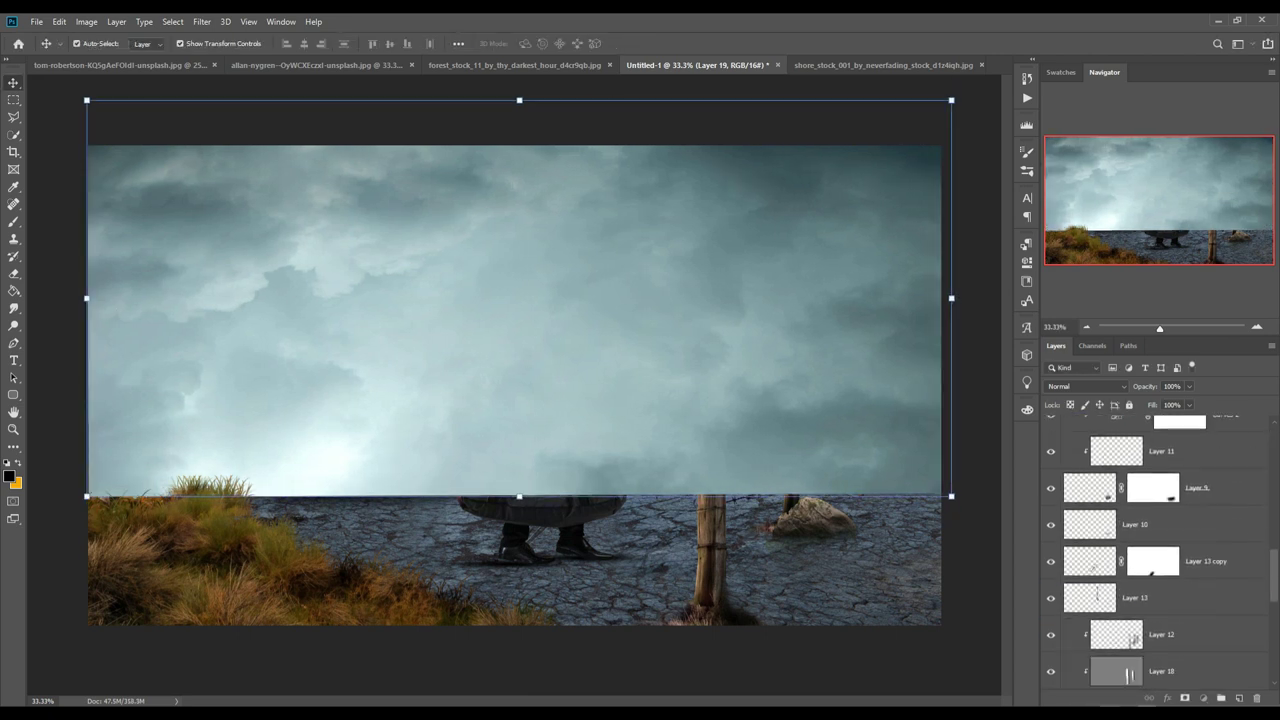
left_click_drag(1135, 470, 1135, 561)
Mask the sky to reveal the mountains and grass and blend in darker clouds
left_click(1185, 698)
key("b")
left_click_drag(198, 435, 462, 523)
mouse_move(567, 630)
left_mouse_down()
mouse_move(814, 571)
mouse_move(971, 591)
left_mouse_up()
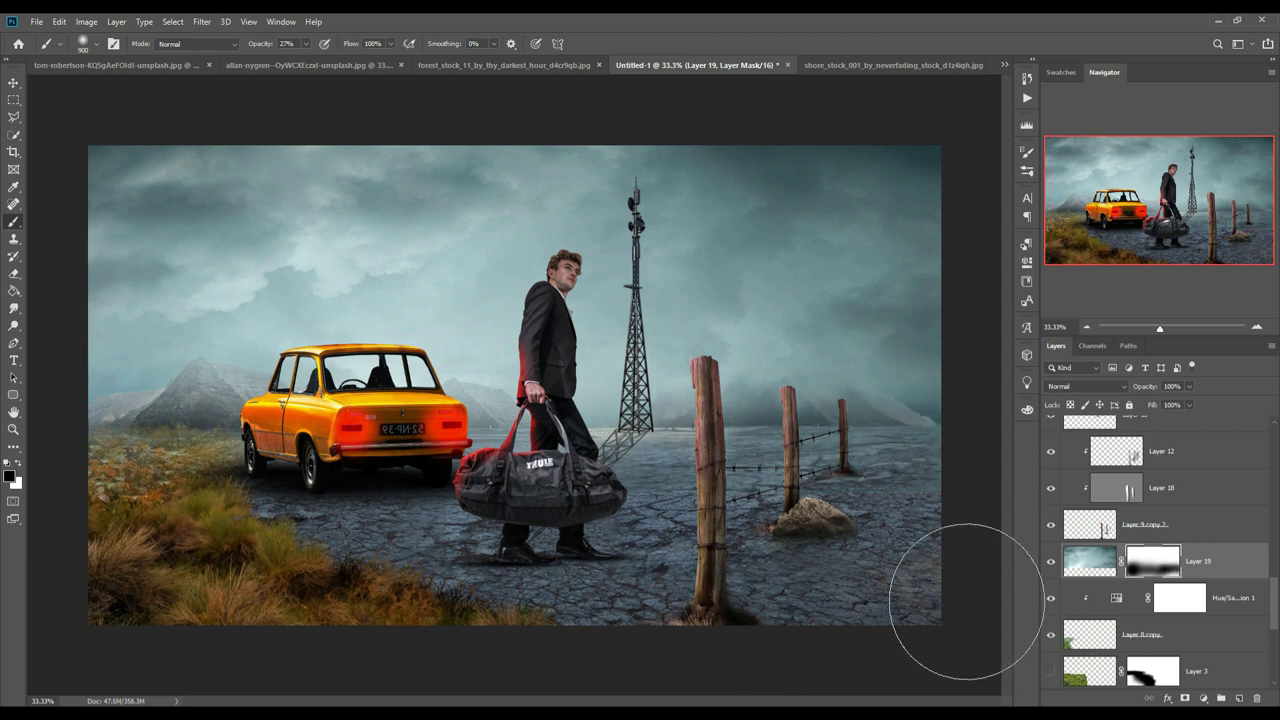
key("bracketleft")
key("bracketleft")
key("bracketleft")
left_click_drag(306, 43, 297, 57)
mouse_move(300, 280)
left_mouse_down()
mouse_move(400, 286)
mouse_move(571, 261)
left_mouse_up()
left_click_drag(886, 388, 880, 230)
mouse_move(820, 200)
left_mouse_down()
mouse_move(338, 224)
mouse_move(480, 215)
left_mouse_up()
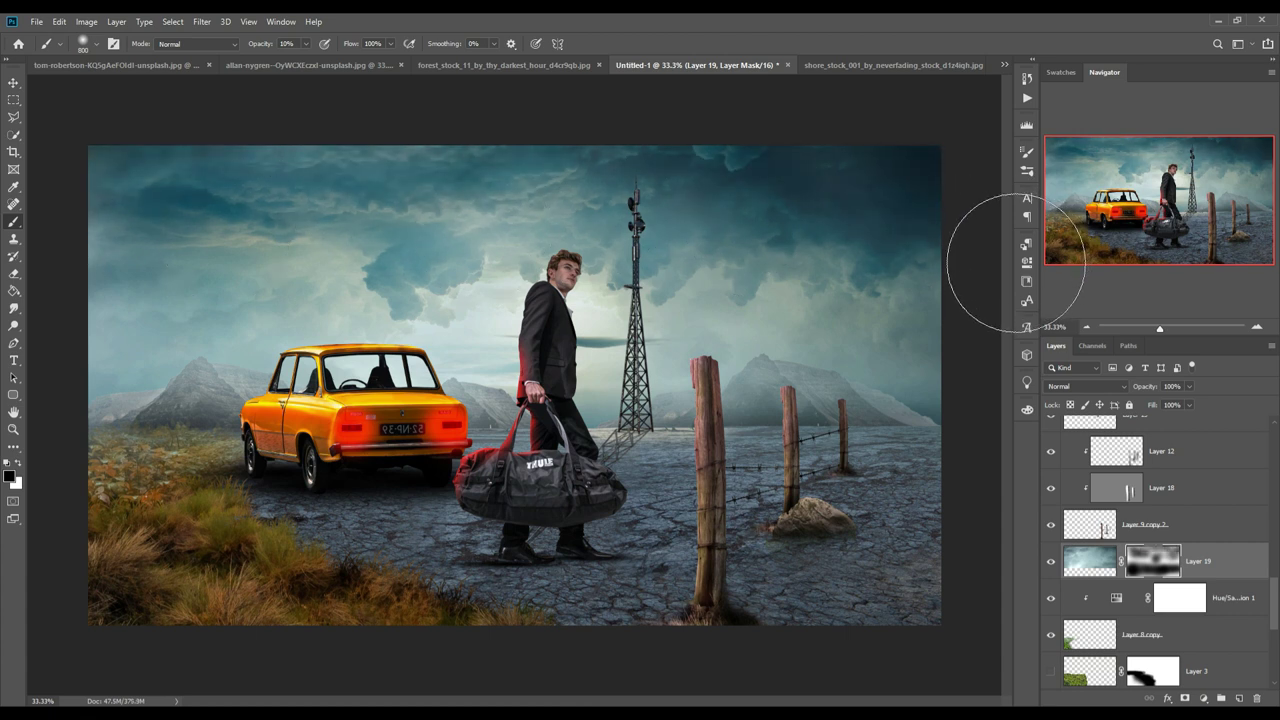
Mask the tower layer so its base fades into the haze
key("v")
left_click(1089, 561)
left_click(1170, 421)
left_click(1185, 698)
key("b")
left_click_drag(636, 195, 636, 340)
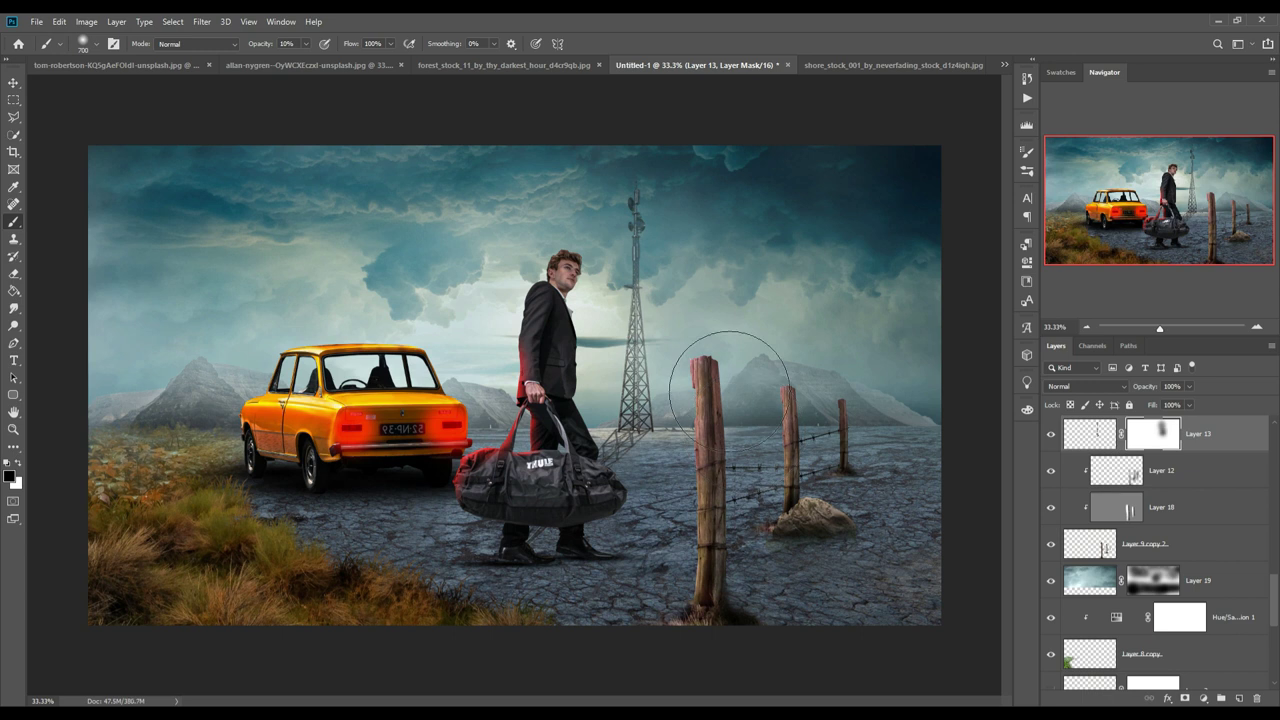
key("v")
Add a white Solid Color fill layer clipped to the man
left_click(545, 380)
key("ctrl+j")
left_click(1087, 386)
left_click(1080, 500)
double_click(1117, 470)
key("Return")
Split the white fill's underlying Blend If range and invert its mask to hide it
double_click(1128, 474)
left_click_drag(857, 643, 891, 641)
left_click(1141, 408)
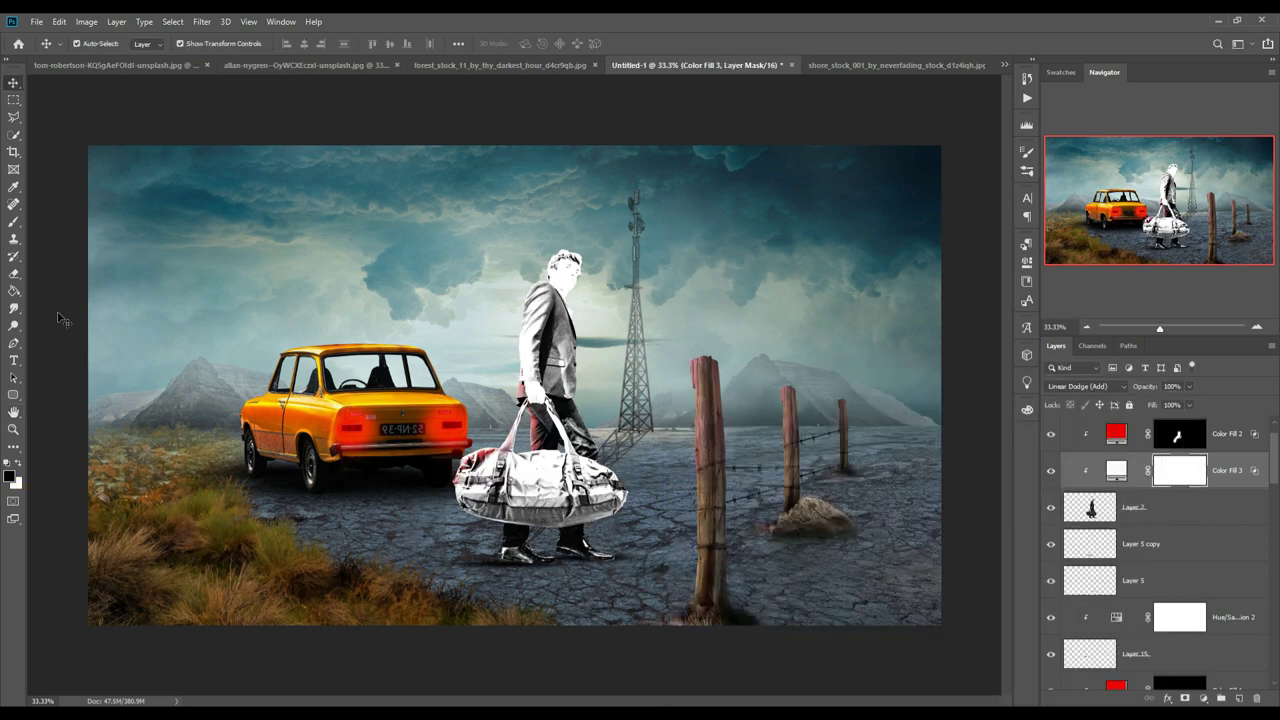
key("ctrl+i")
key("x")
key("b")
key("ctrl+plus")
key("bracketleft")
key("bracketleft")
key("bracketleft")
Paint a white rim light along the man's shoulder, jacket back and trouser edge
left_click_drag(306, 44, 261, 65)
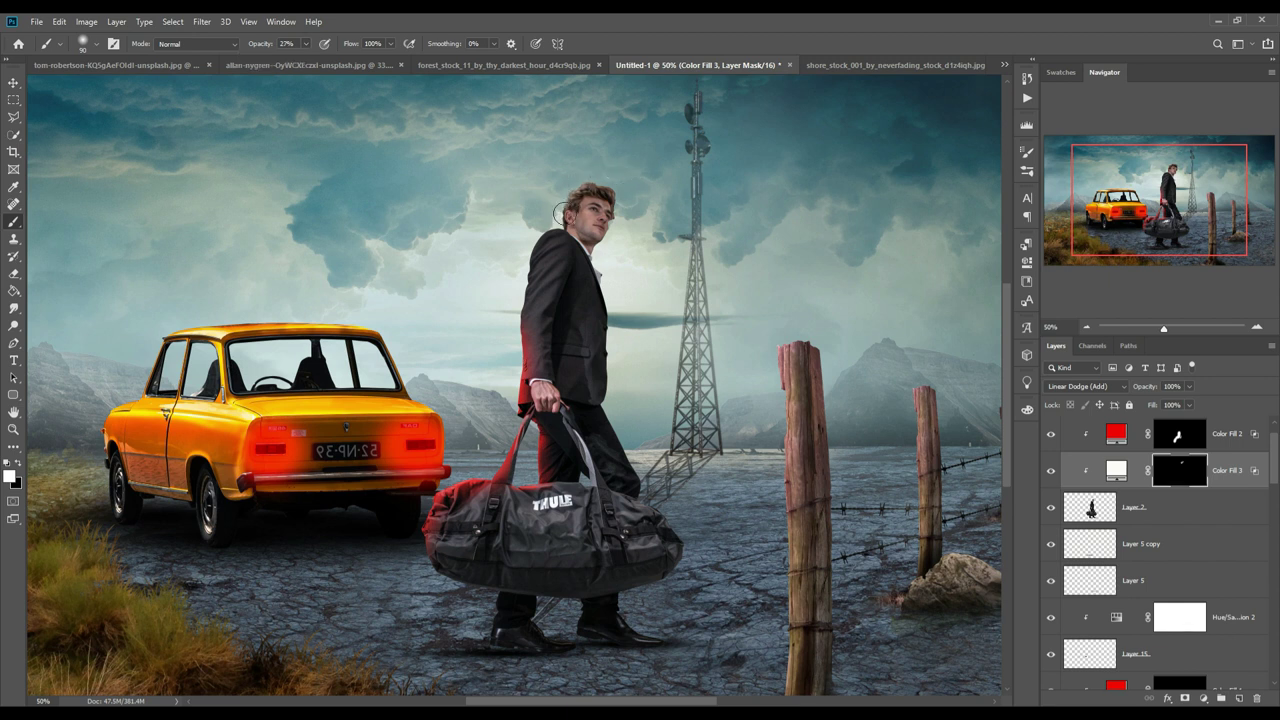
left_click_drag(548, 236, 523, 302)
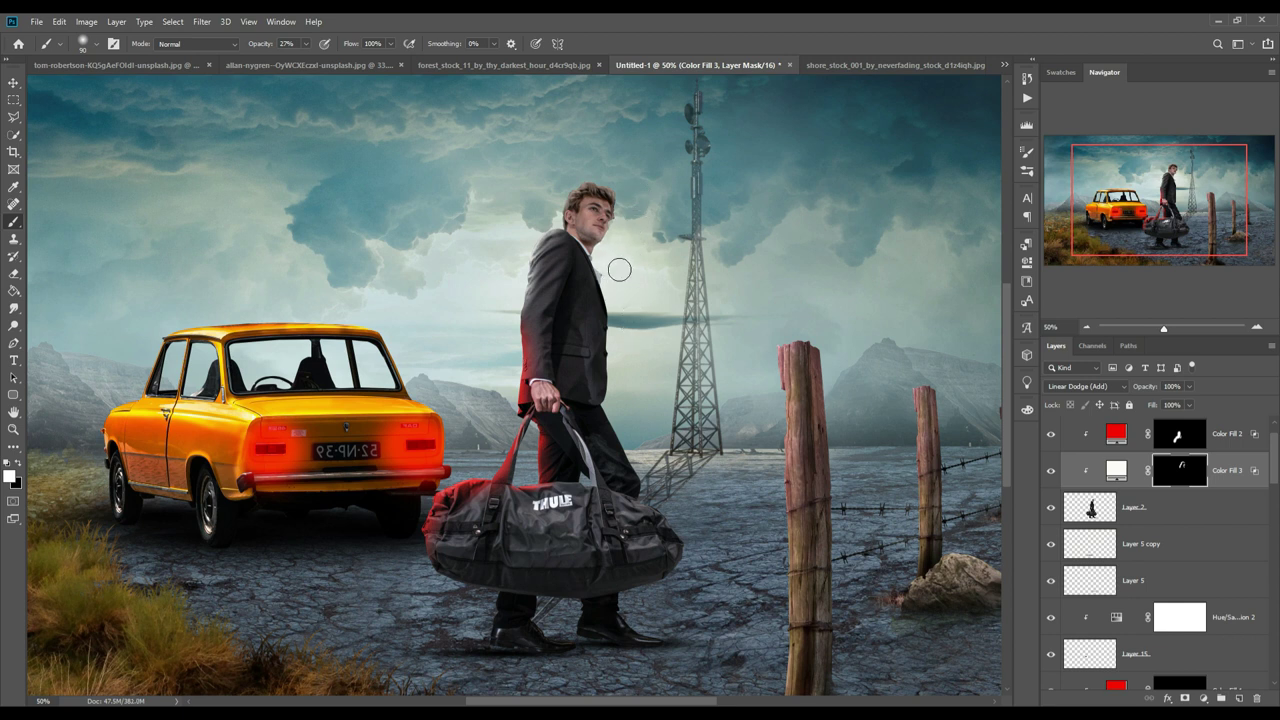
mouse_move(613, 288)
left_mouse_down()
mouse_move(613, 265)
mouse_move(622, 304)
left_mouse_up()
mouse_move(631, 369)
left_mouse_down()
mouse_move(624, 387)
mouse_move(626, 350)
mouse_move(629, 375)
left_mouse_up()
mouse_move(633, 450)
left_mouse_down()
mouse_move(612, 406)
mouse_move(657, 492)
left_mouse_up()
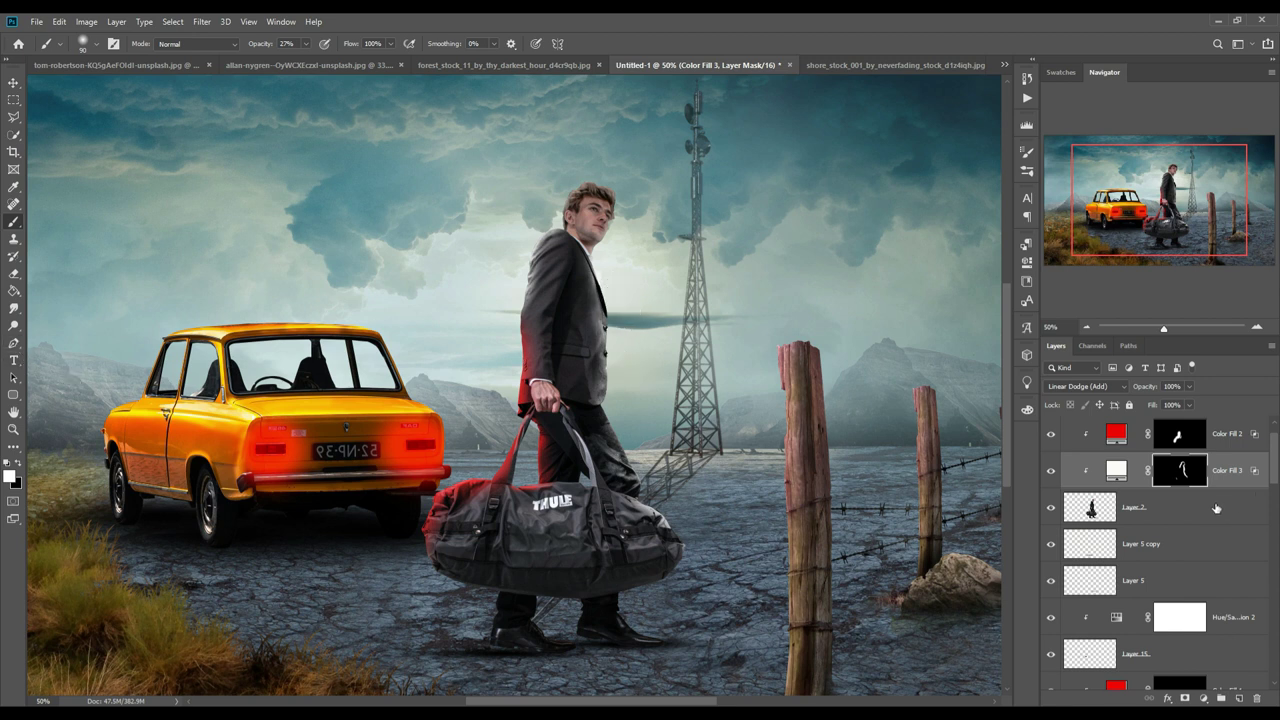
Add a new layer clipped to the man, set to Overlay and filled with 50% gray
left_click(1234, 434)
left_click(1239, 697)
right_click(1186, 450)
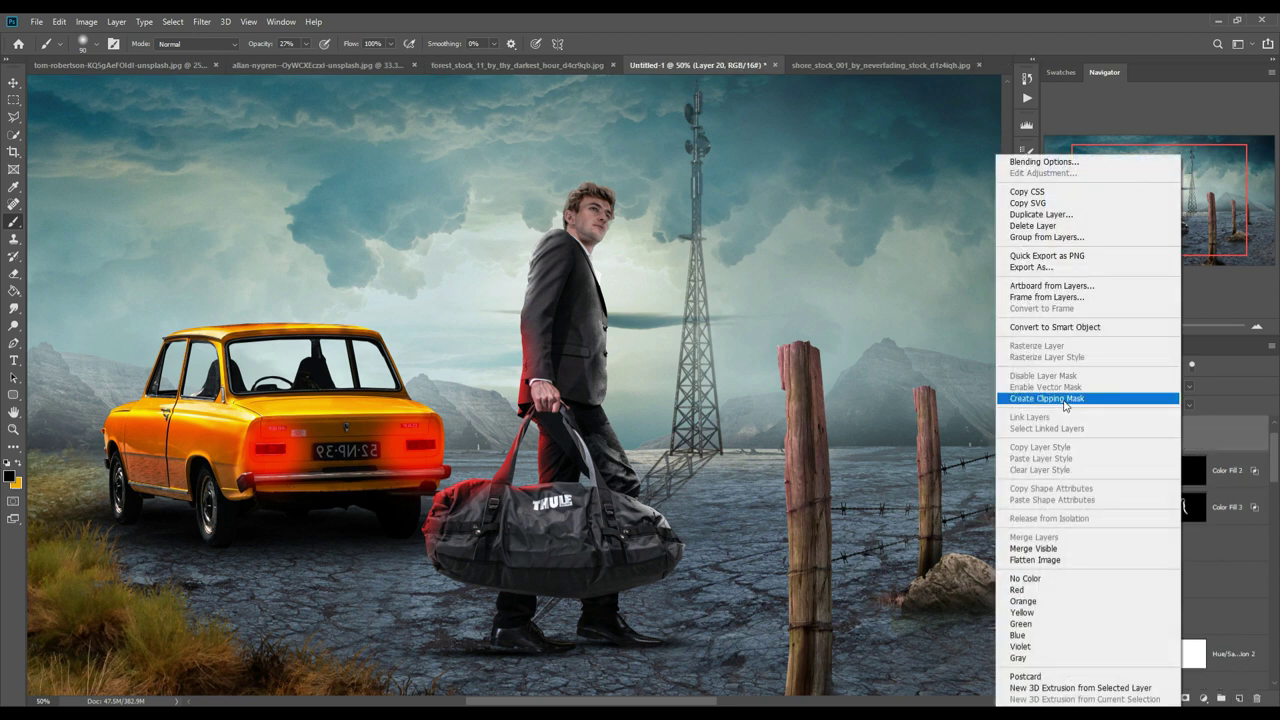
left_click(1066, 399)
left_click(1095, 387)
left_click(1078, 530)
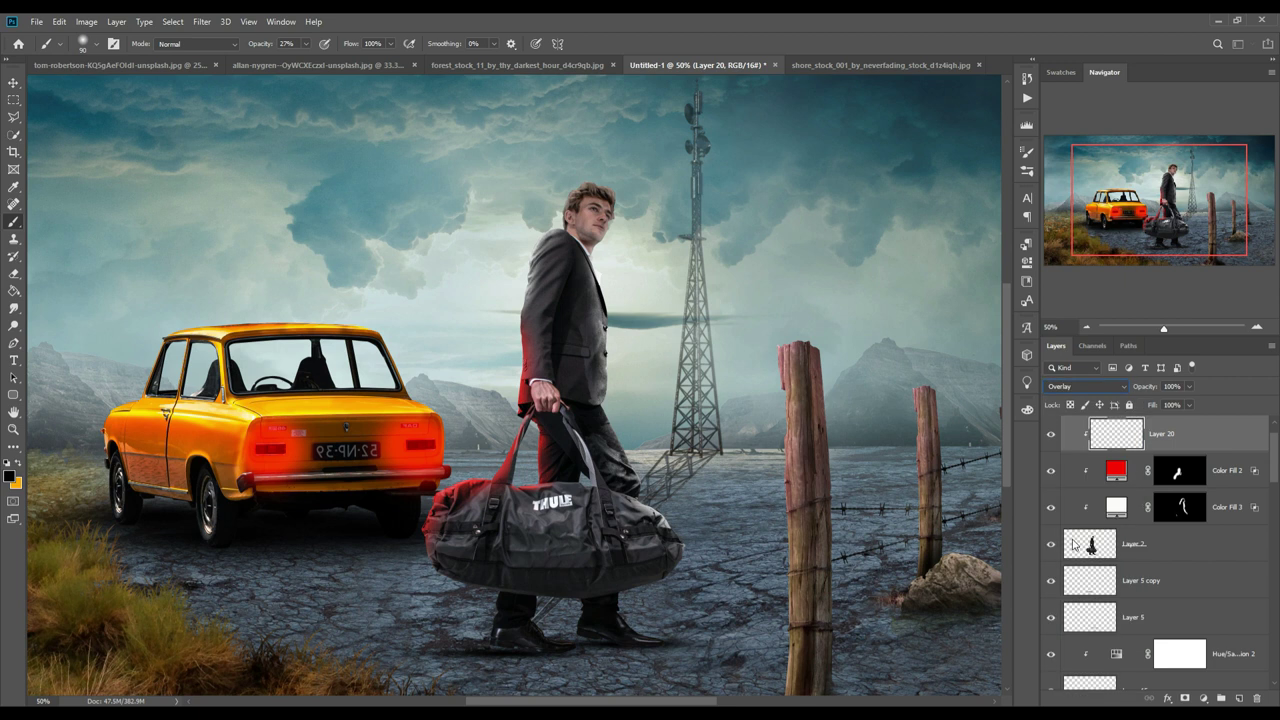
left_click(59, 21)
left_click(70, 231)
left_click(721, 202)
Dodge the left and right jacket edges and patches across the bag
left_click(13, 326)
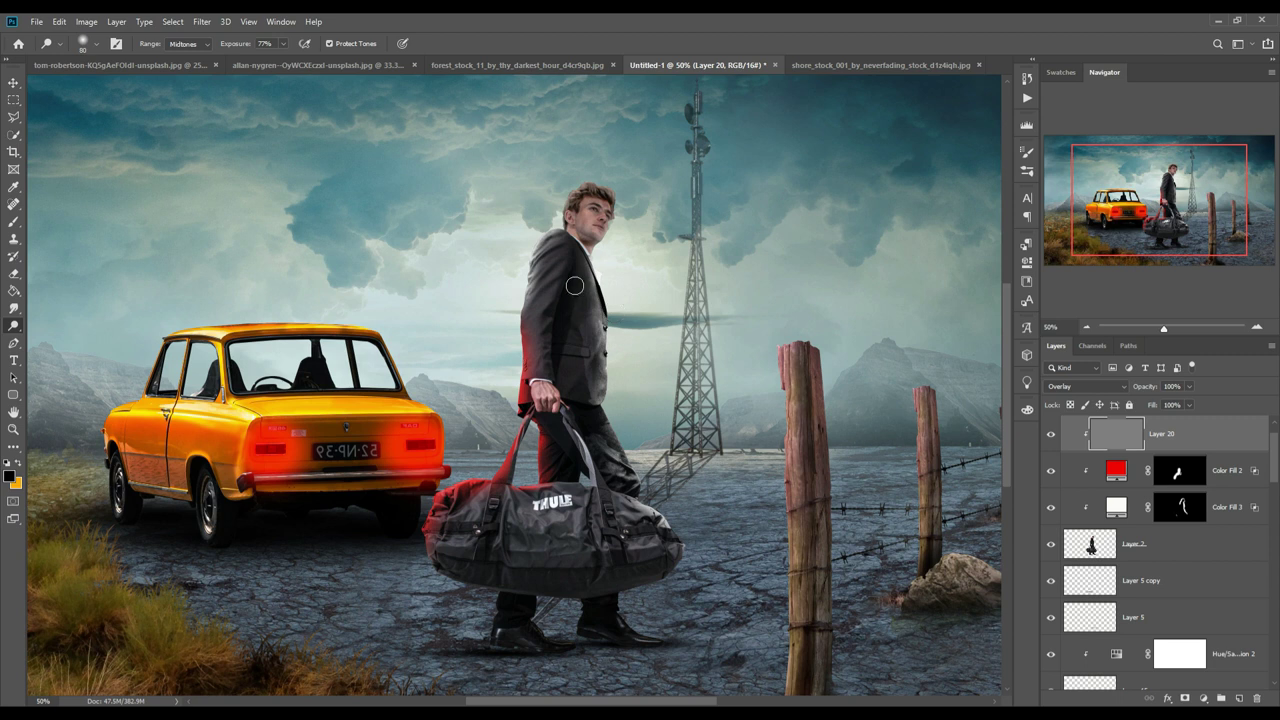
mouse_move(558, 256)
left_mouse_down()
mouse_move(524, 313)
mouse_move(562, 279)
mouse_move(531, 376)
left_mouse_up()
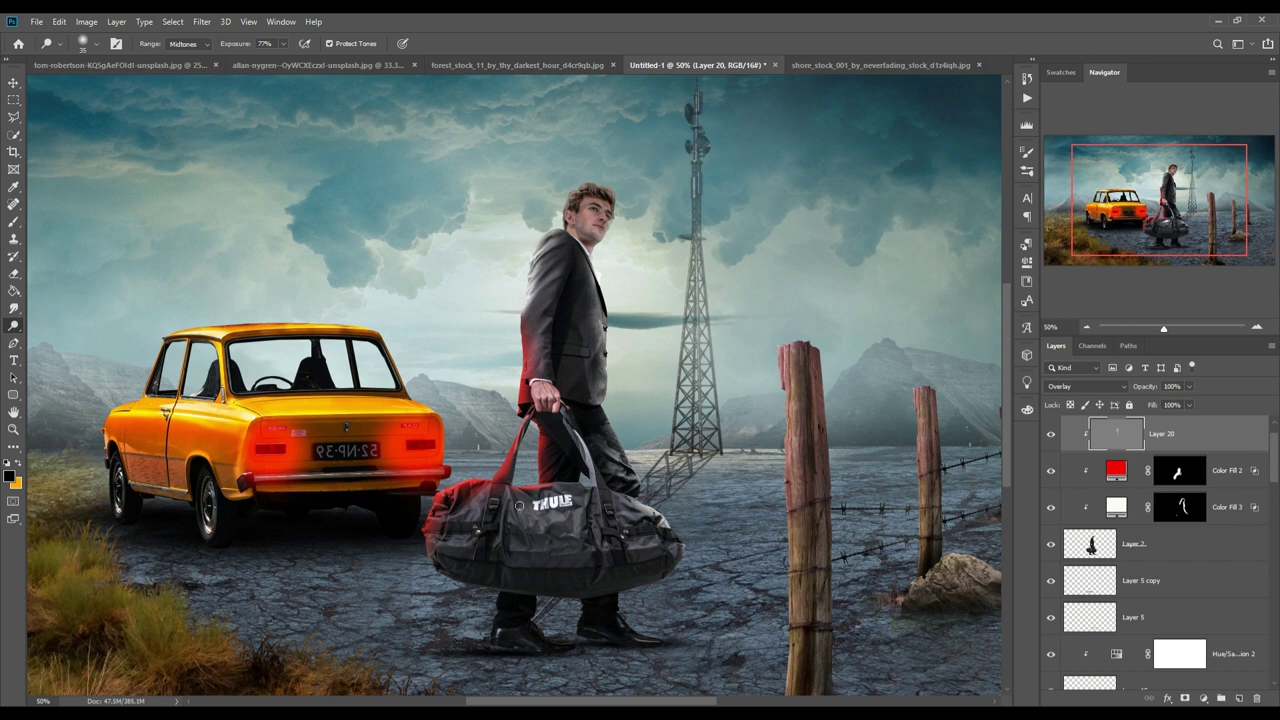
left_click_drag(517, 495, 522, 526)
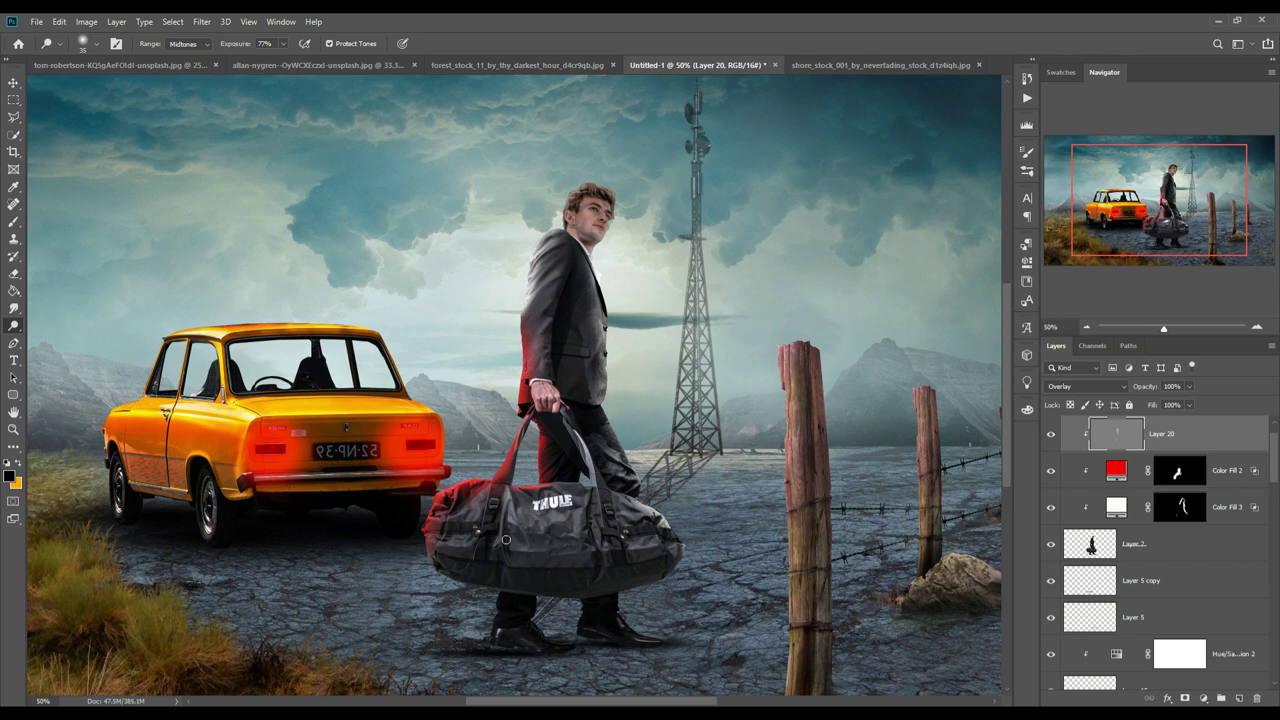
left_click_drag(590, 560, 573, 564)
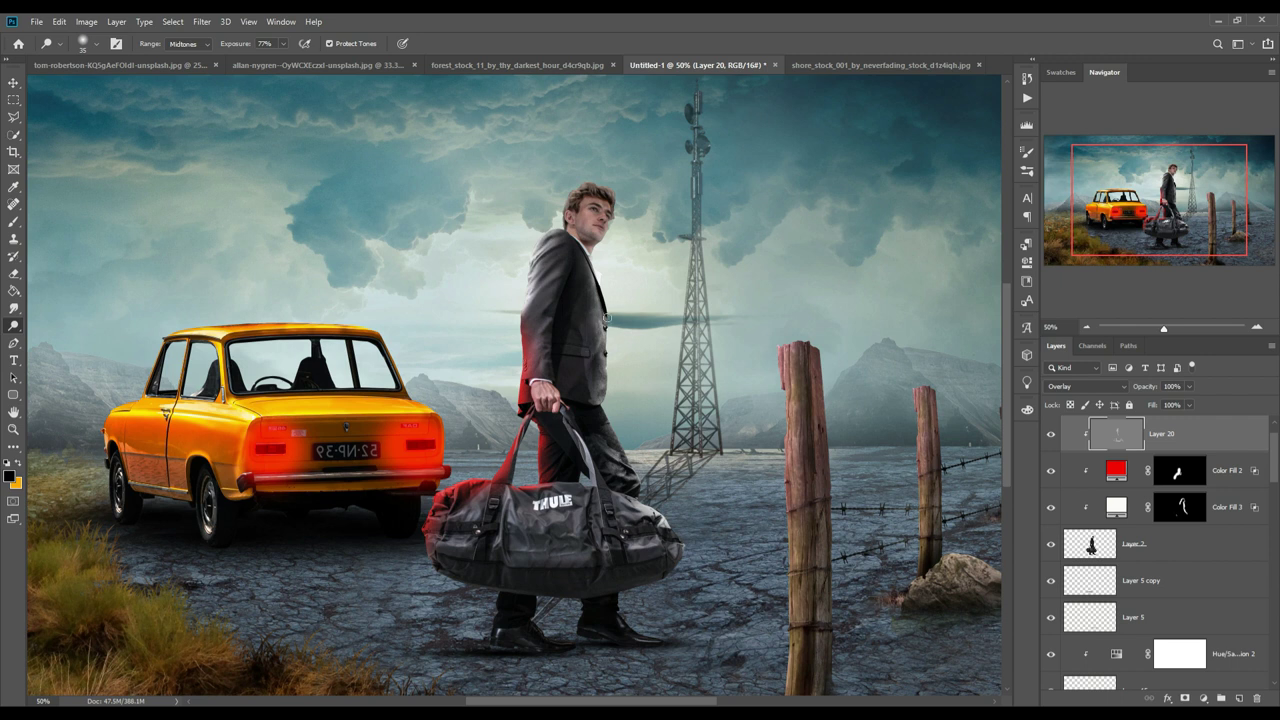
left_click_drag(608, 330, 612, 402)
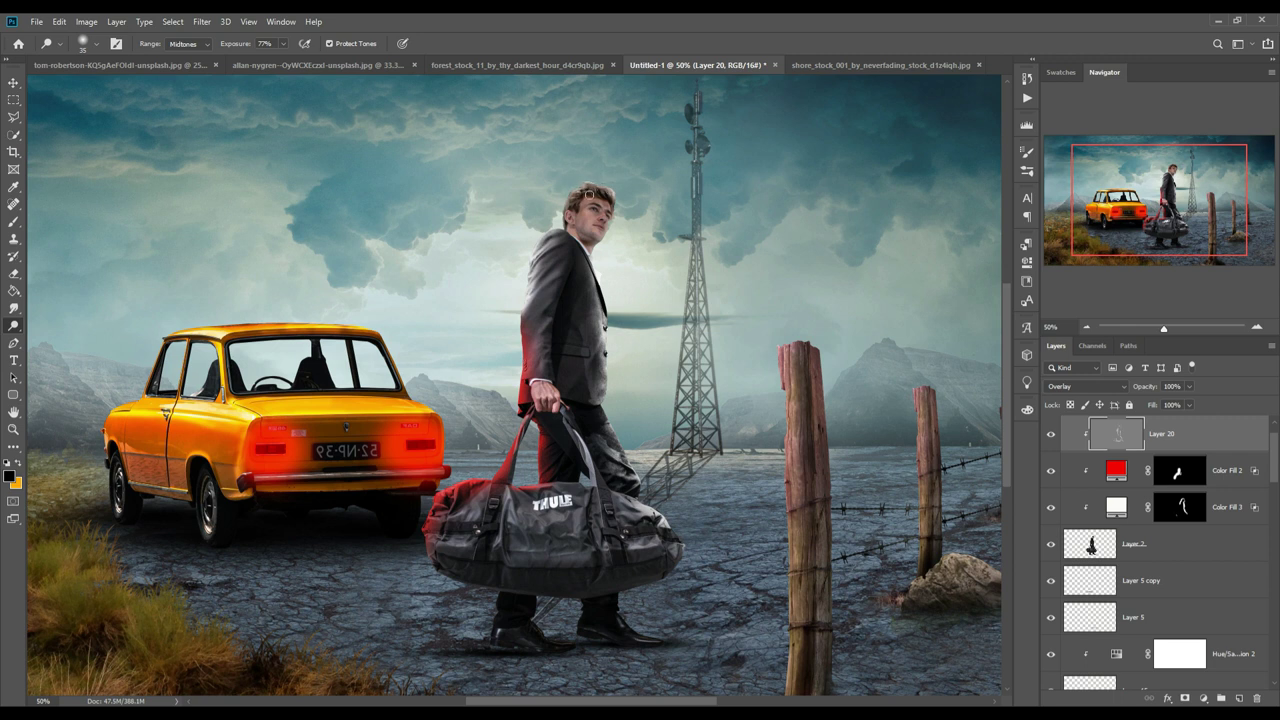
Paint a soft red glow below the car's rear on a new layer with a size-400 brush
key("v")
key("ctrl+minus")
key("ctrl+minus")
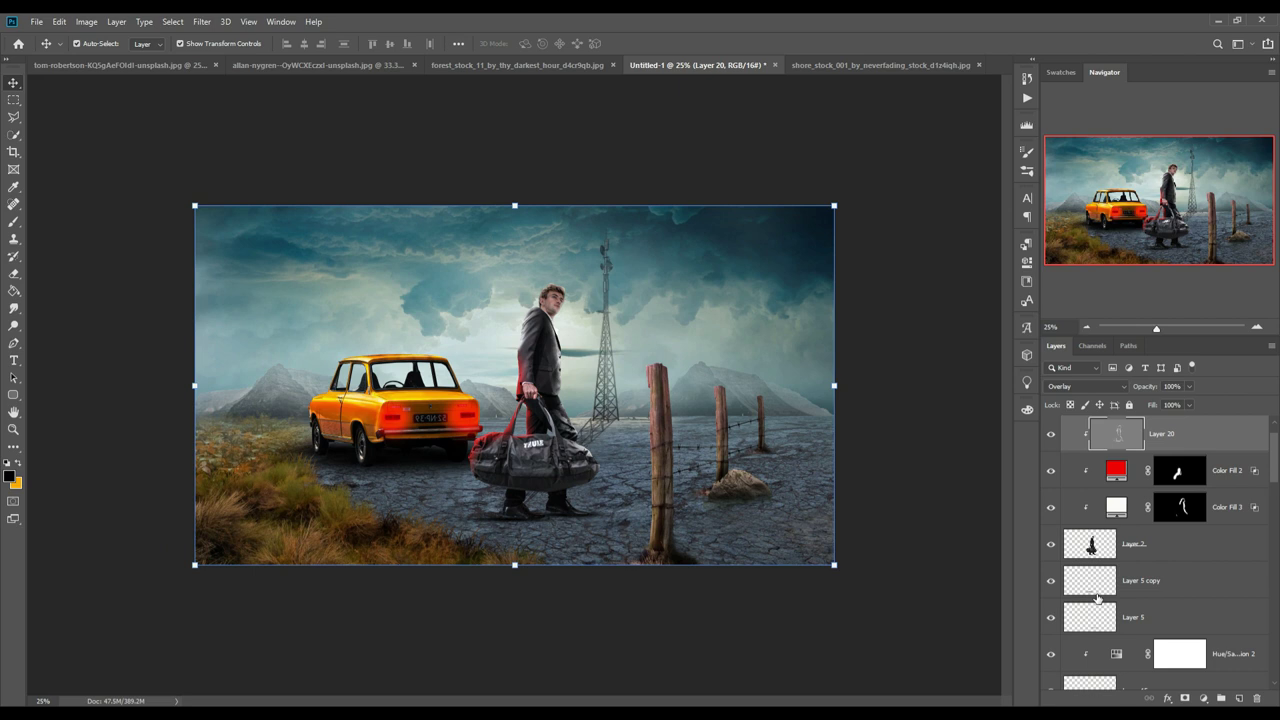
scroll(1262, 562, "down", 2)
scroll(1262, 562, "down", 2)
key("ctrl+shift+alt+n")
key("b")
left_click(9, 475)
left_click(456, 410)
key("Return")
key("bracketright")
key("bracketright")
key("bracketright")
mouse_move(490, 438)
left_mouse_down()
mouse_move(434, 431)
mouse_move(403, 515)
left_mouse_up()
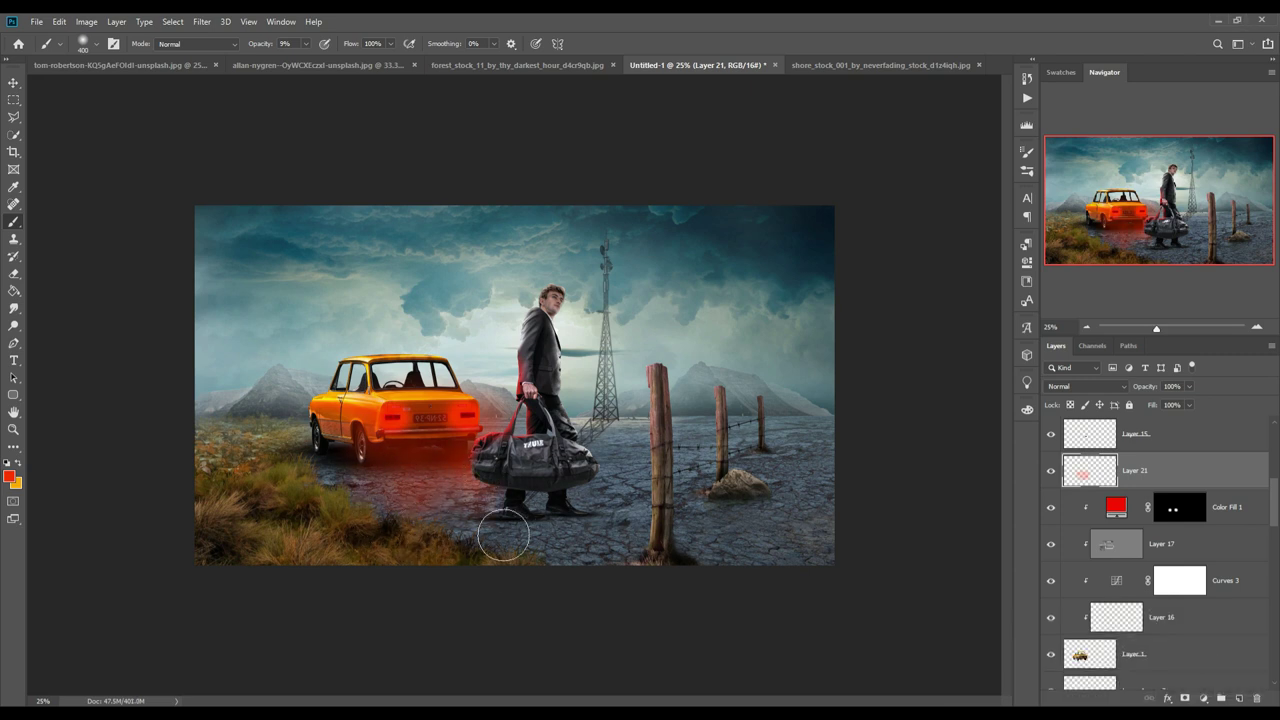
Paint a faint shadow by the man's feet with a size-90 brush
key("i")
left_click(9, 476)
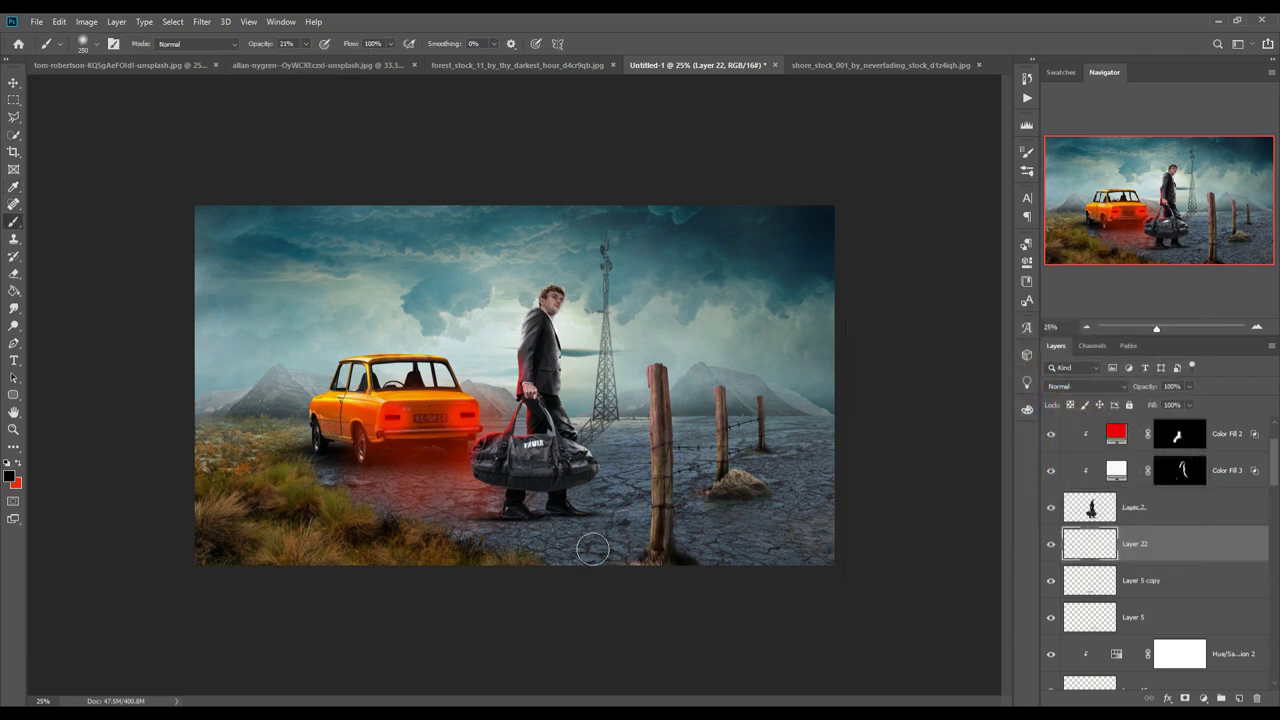
key("bracketleft")
key("bracketleft")
key("bracketleft")
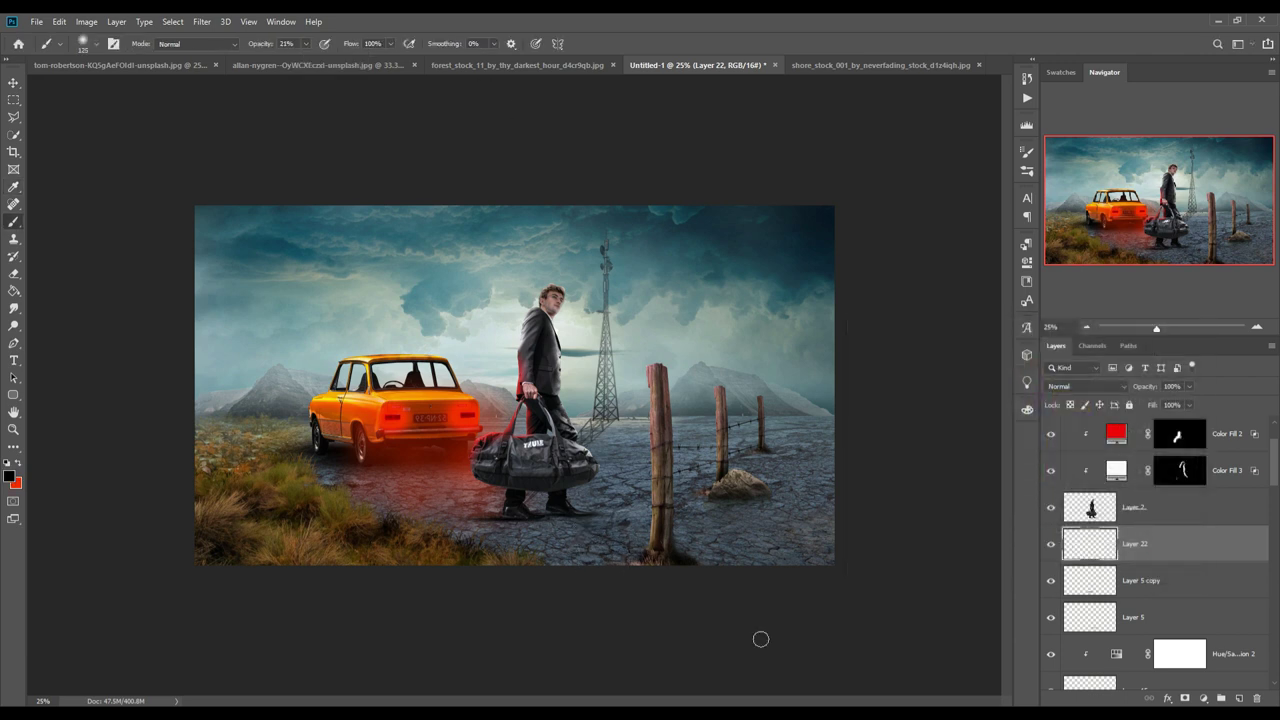
left_click_drag(537, 538, 534, 530)
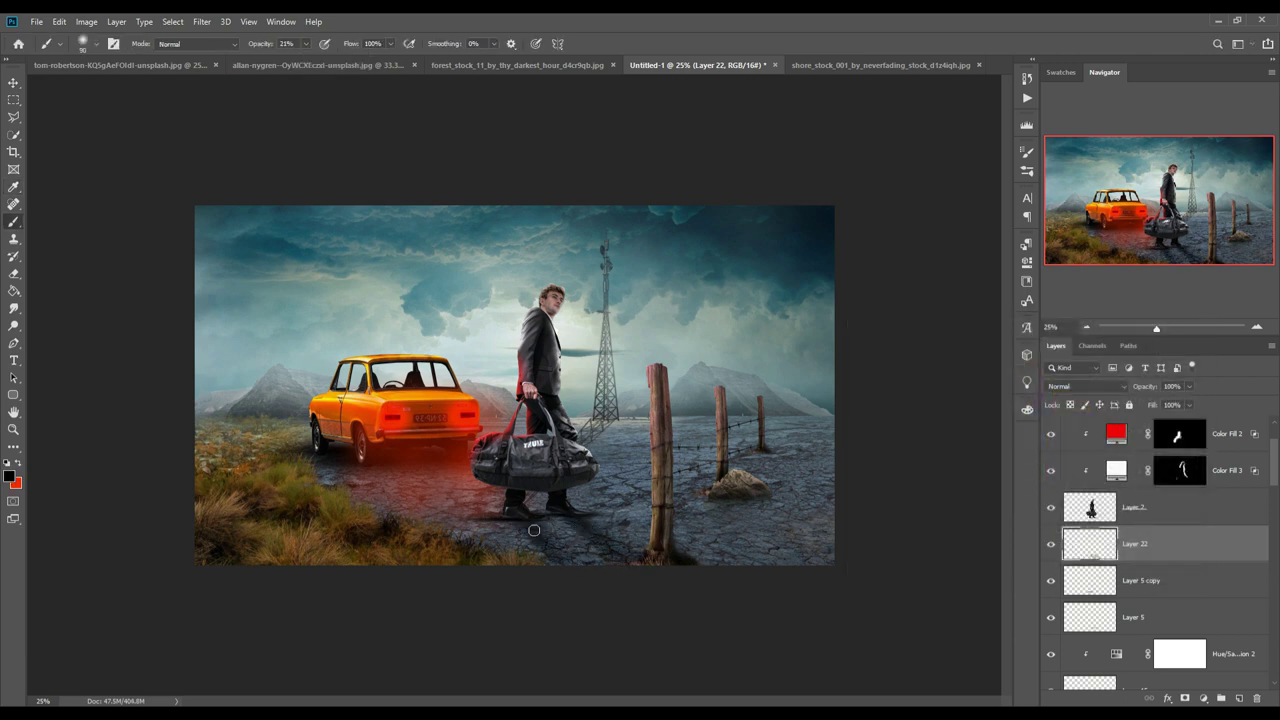
Clip Layer 23 to the layer below it
key("v")
scroll(1160, 500, "up", 3)
left_click(1180, 470)
right_click(1220, 470)
left_click(1086, 398)
Paint faint shading on the car's left side on clipped Layer 23
key("s")
key("ctrl+plus")
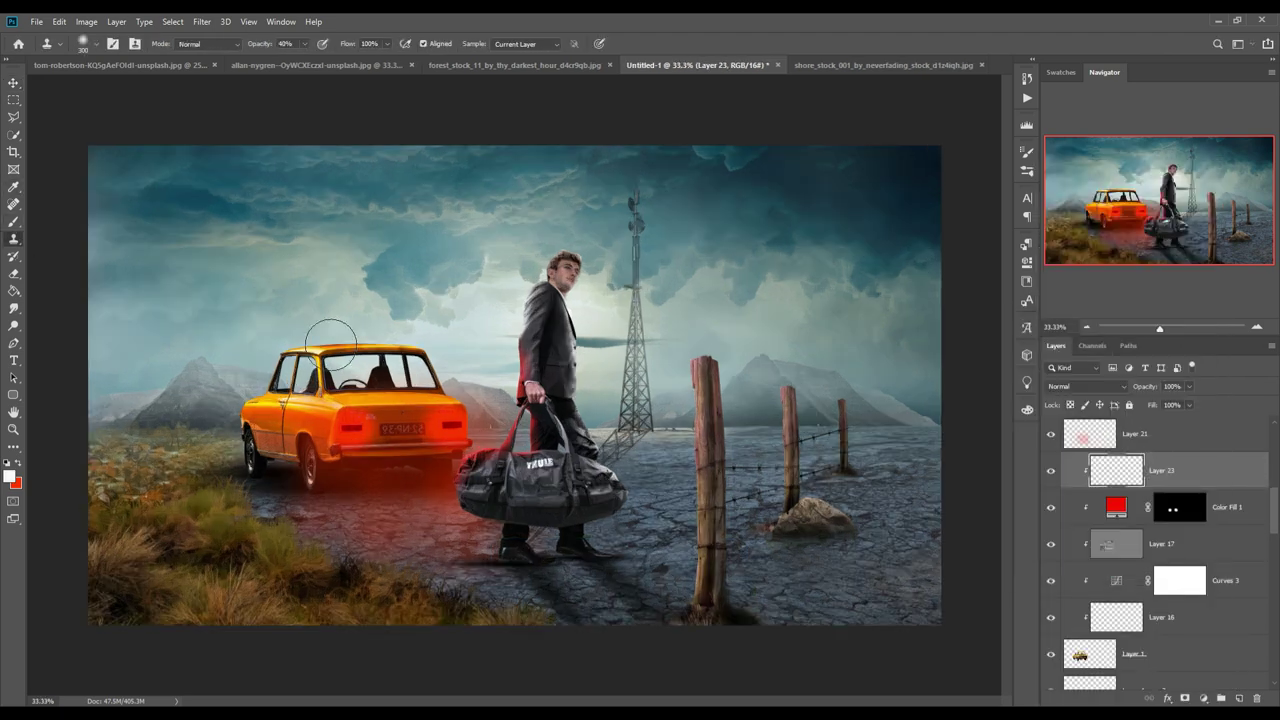
key("b")
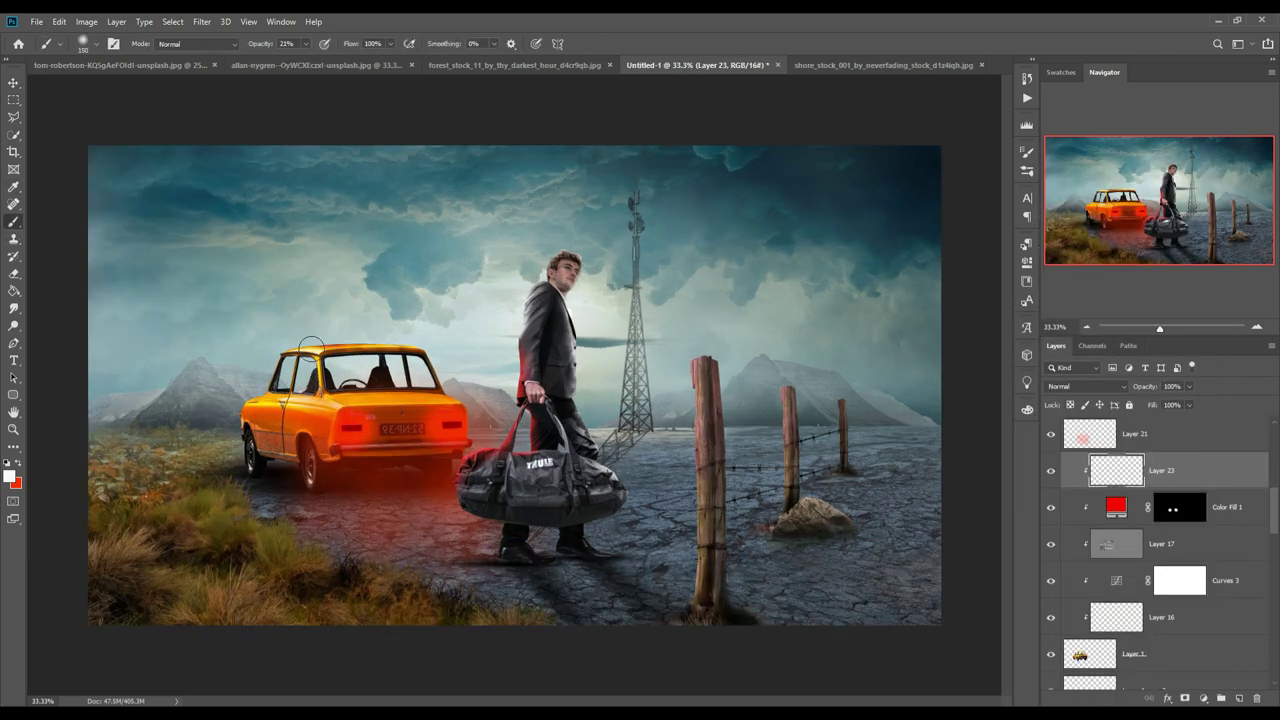
mouse_move(323, 353)
left_mouse_down()
mouse_move(221, 428)
mouse_move(280, 410)
left_mouse_up()
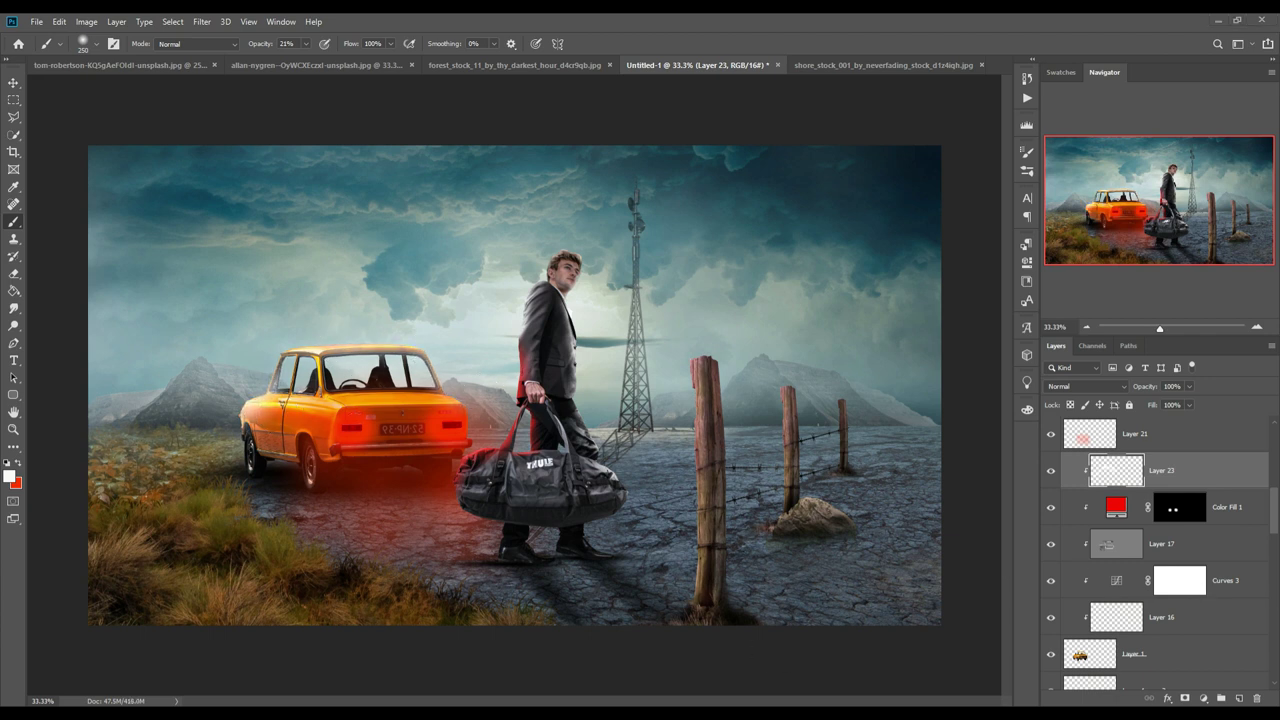
On new Layer 24, paint a black 8% shadow around the rock's base with a 125 brush
key("ctrl+shift+alt+n")
left_click(16, 467)
key("Return")
key("0")
key("8")
left_click_drag(808, 548, 888, 565)
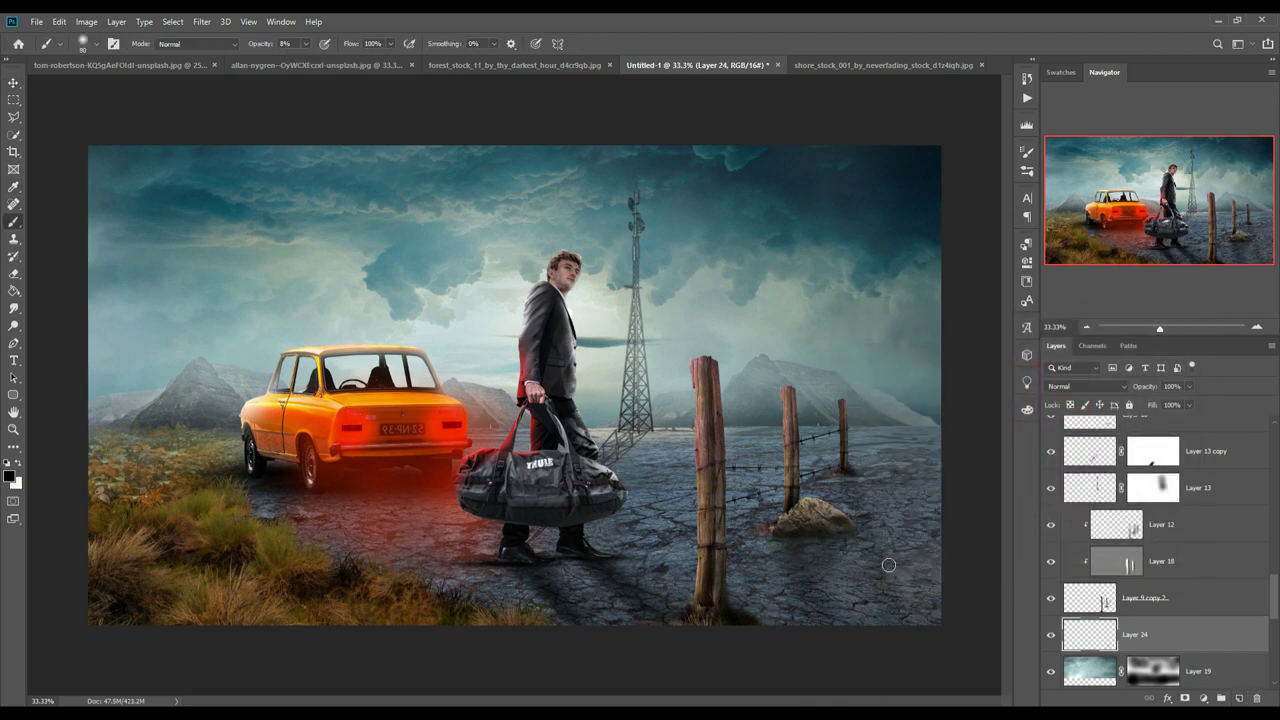
Add Layer 25, switch to white, and toggle the tower layer's visibility to check it
key("ctrl+shift+alt+n")
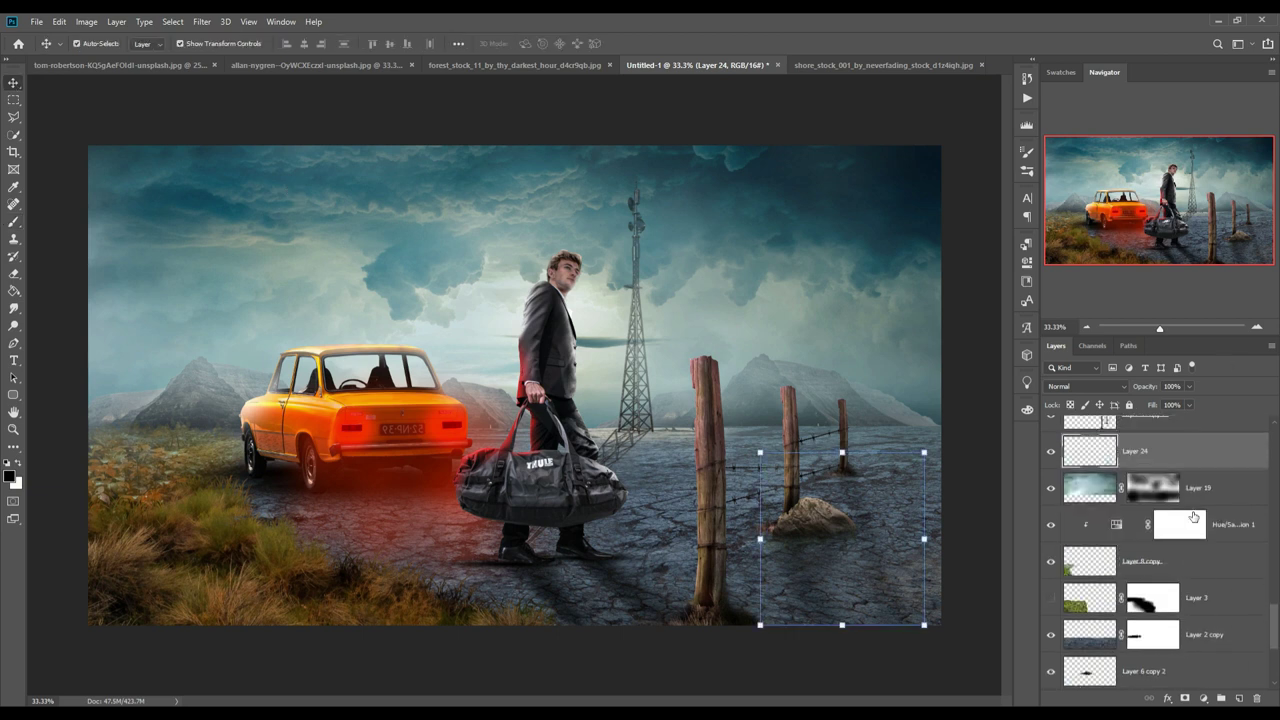
key("x")
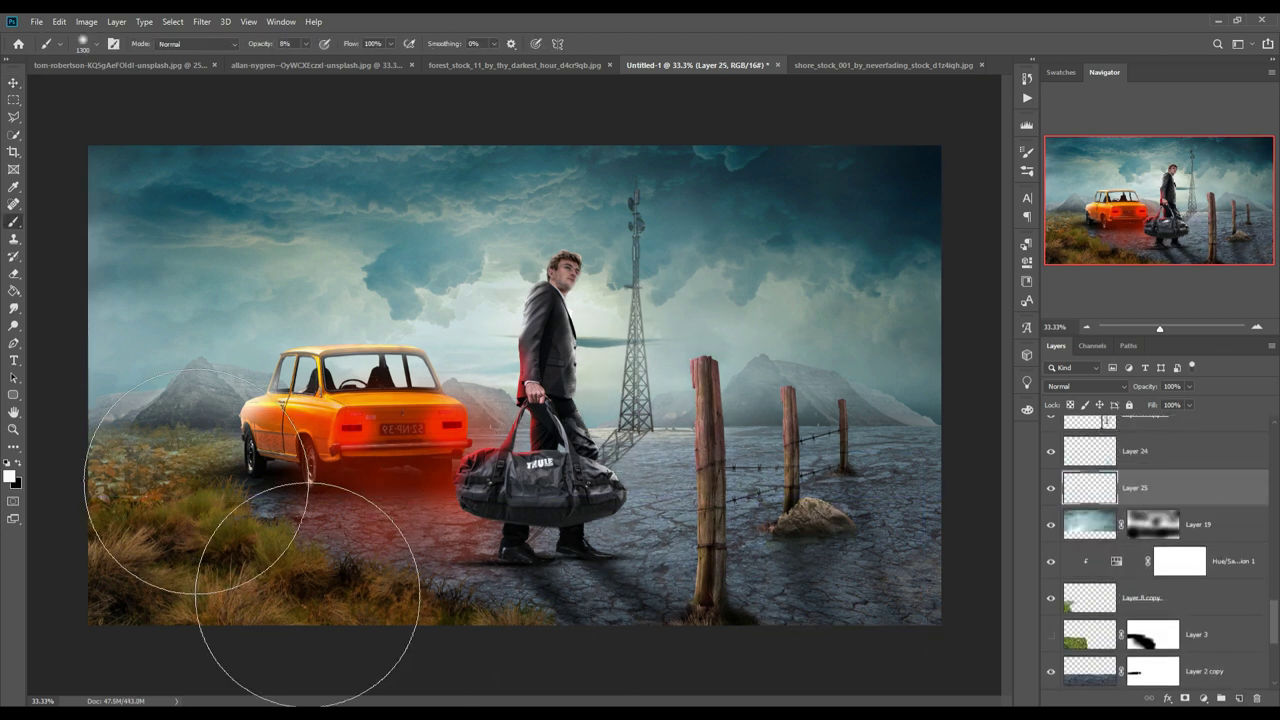
key("v")
left_click(646, 370)
left_click(1050, 561)
key("b")
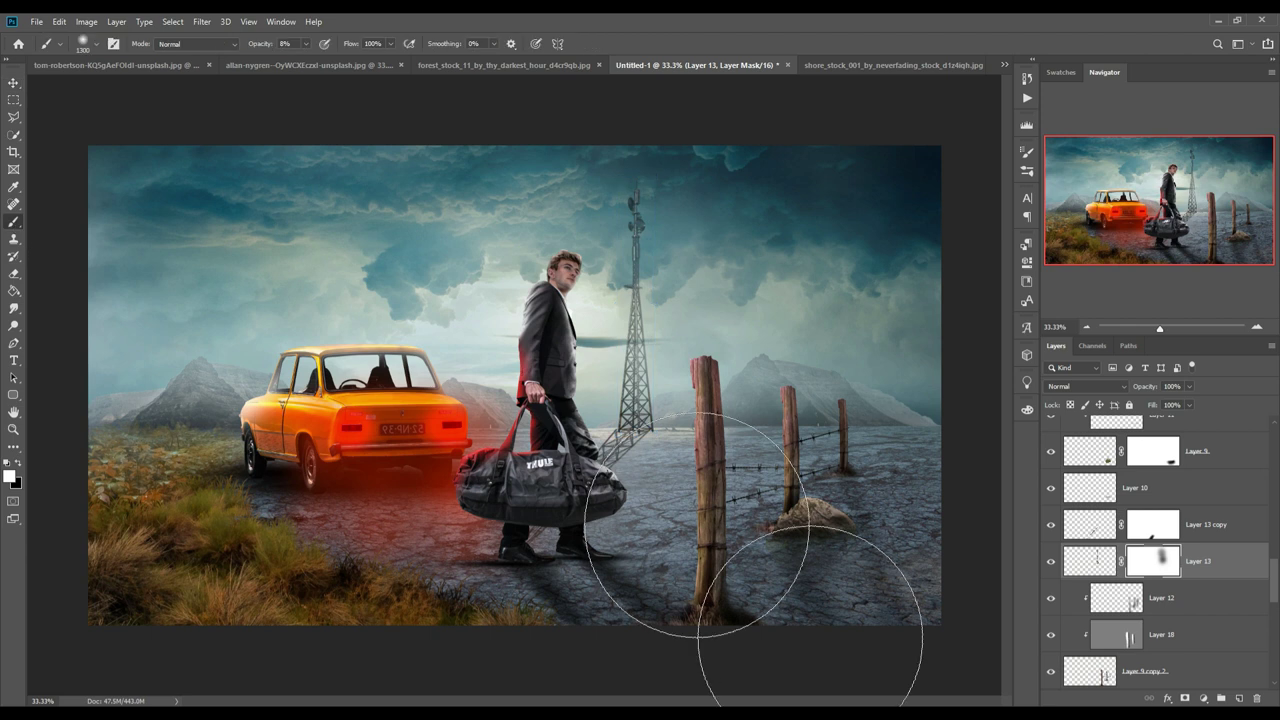
key("x")
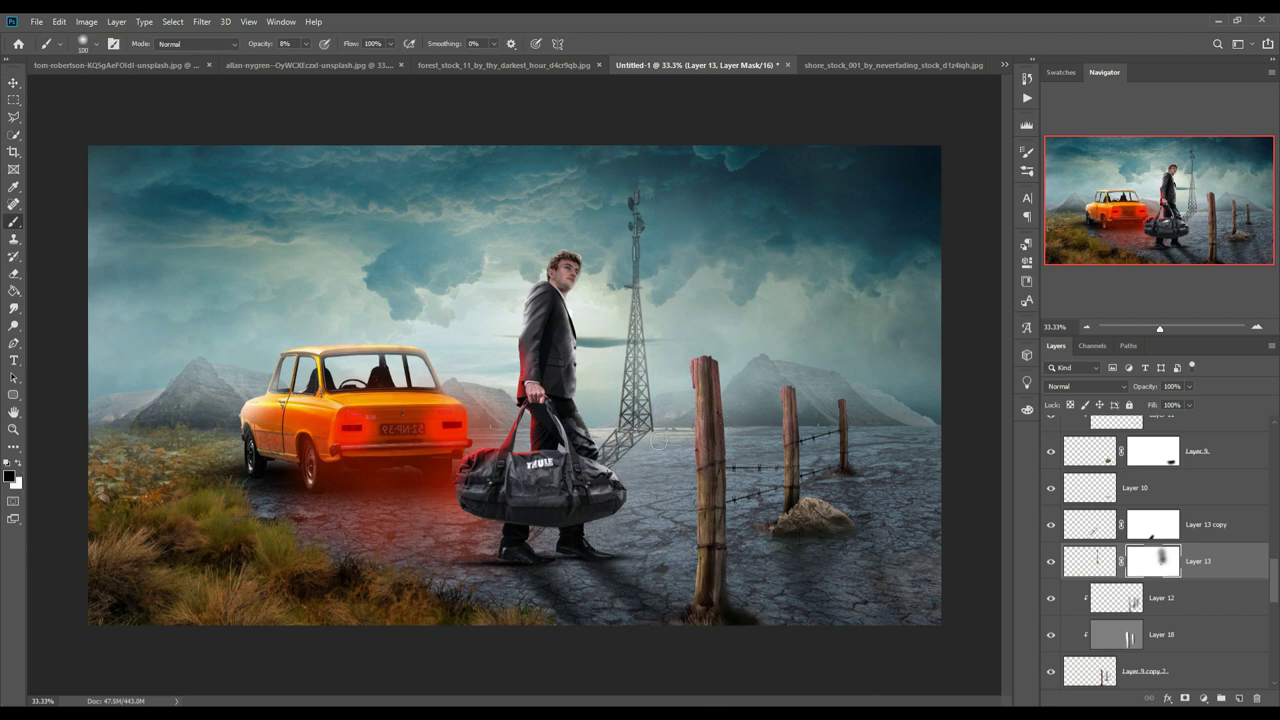
key("v")
Hide the earlier Layer 22 shadow and add a new layer above Layer 20 for repainting it
scroll(1160, 600, "down", 3)
left_click(1163, 641)
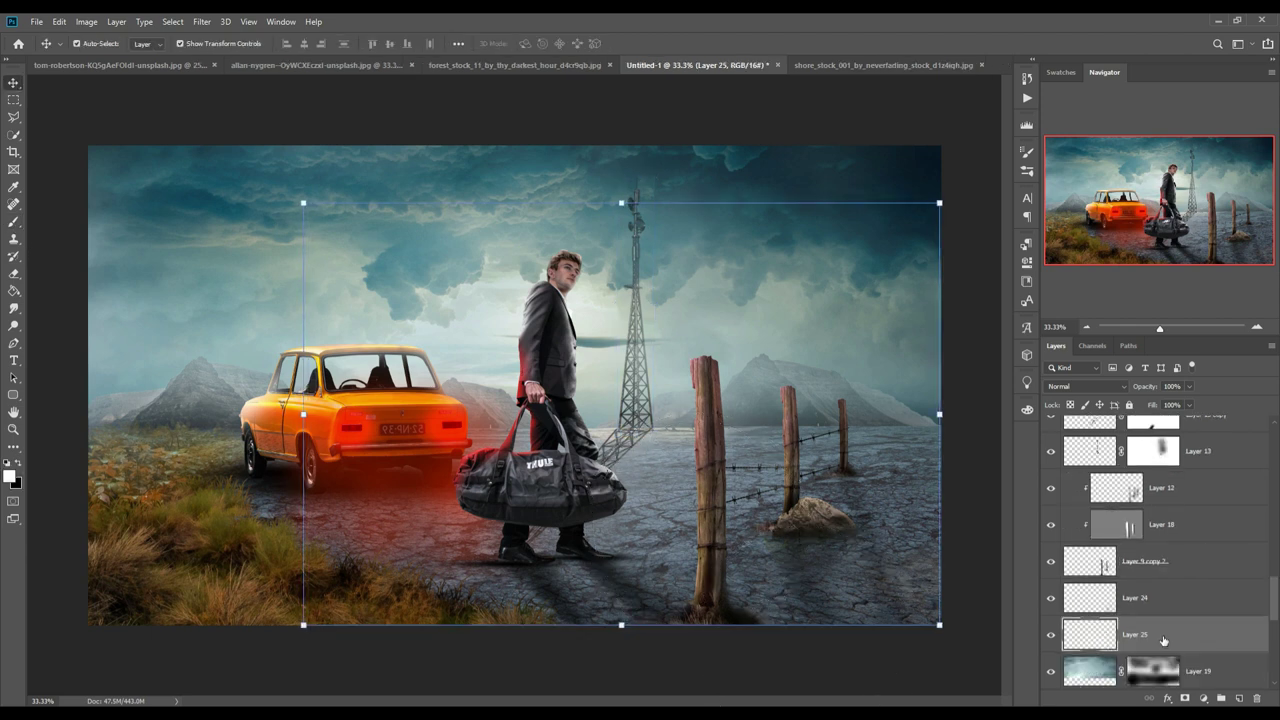
left_click(800, 430)
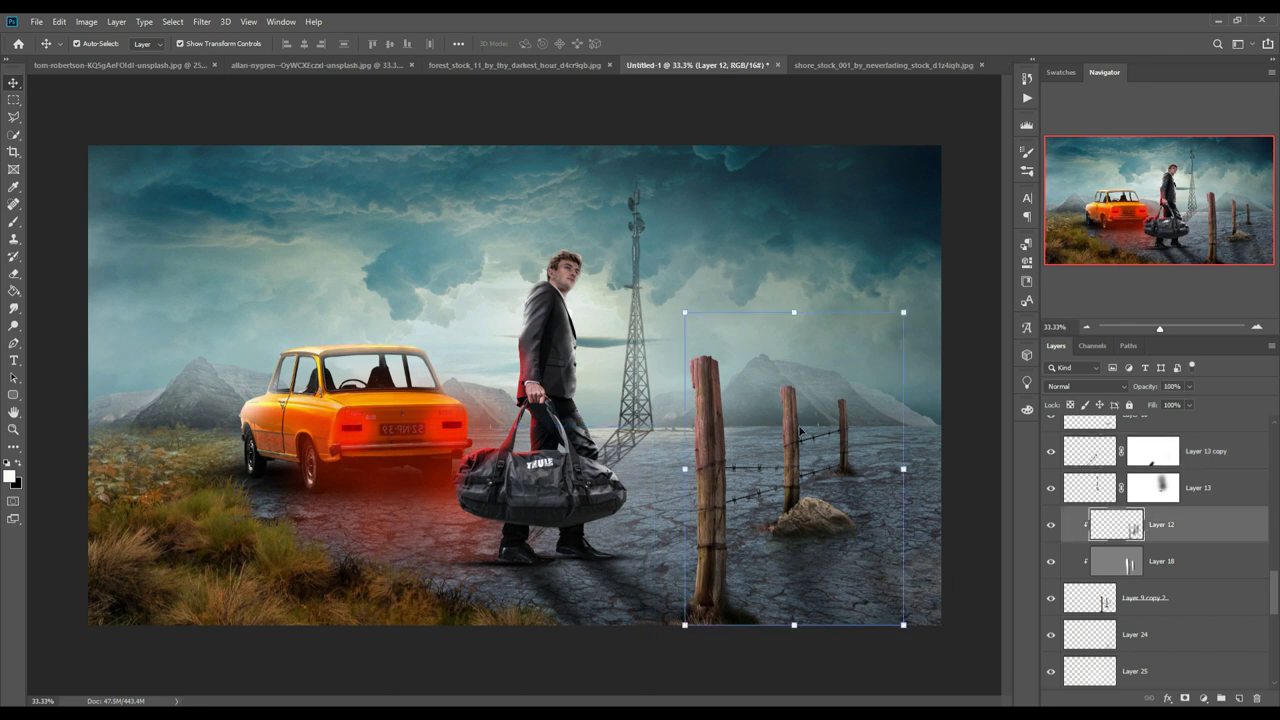
left_click(1125, 575)
scroll(1125, 575, "up", 5)
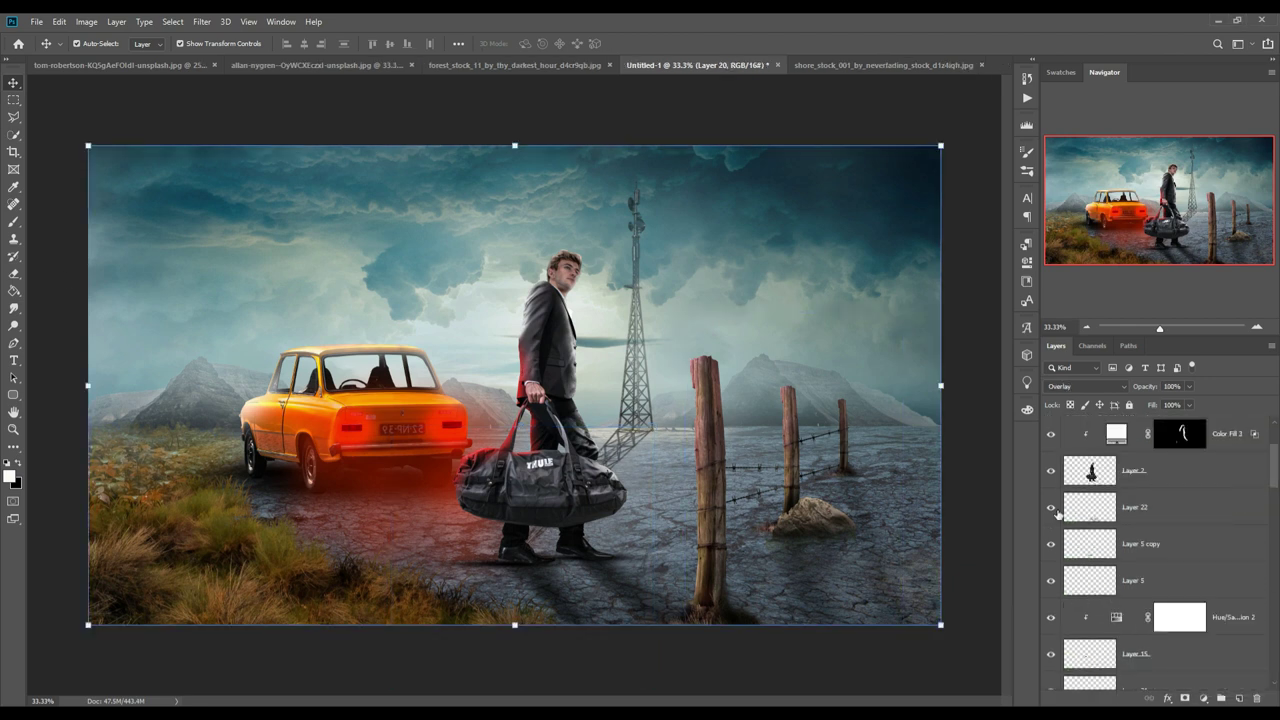
left_click(1050, 507)
key("ctrl+shift+alt+n")
key("b")
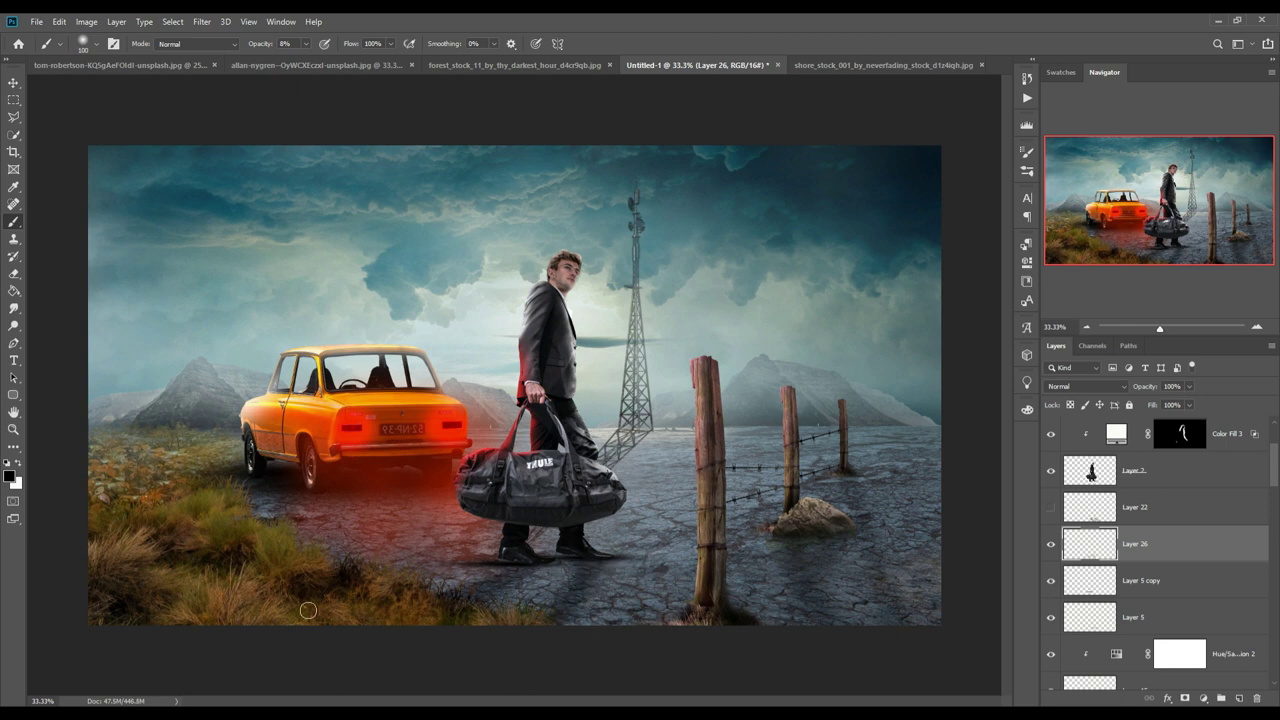
Add a new empty shading layer above the grass layer
key("v")
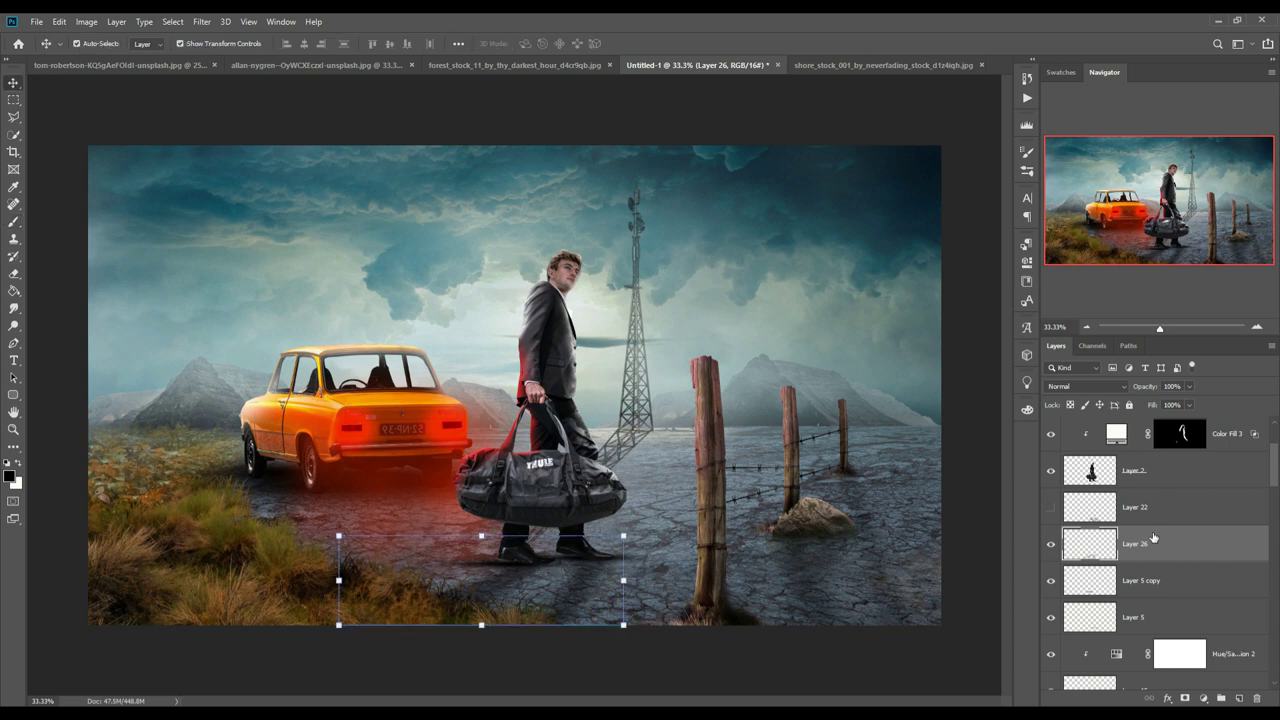
left_click(170, 587)
key("ctrl+shift+alt+n")
key("b")
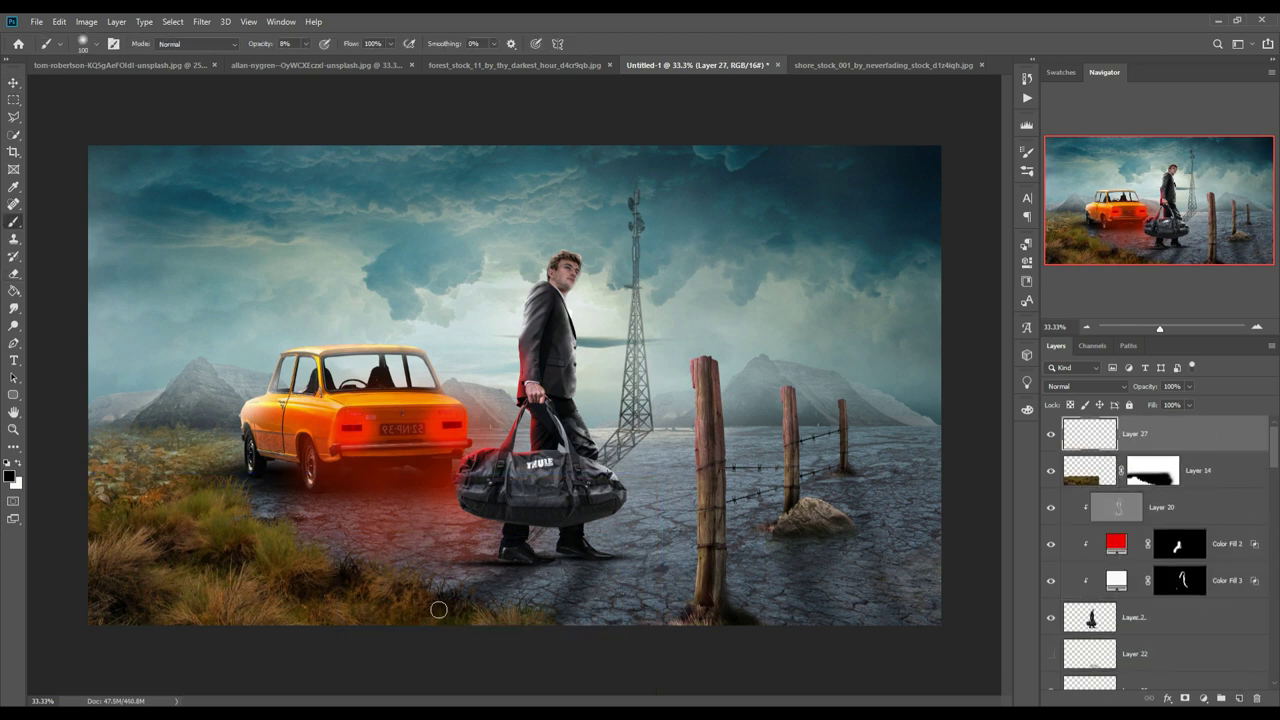
key("v")
Add another layer above Layer 20 and set red as the paint colour
key("alt+bracketleft")
key("alt+bracketleft")
key("alt+bracketleft")
key("b")
key("x")
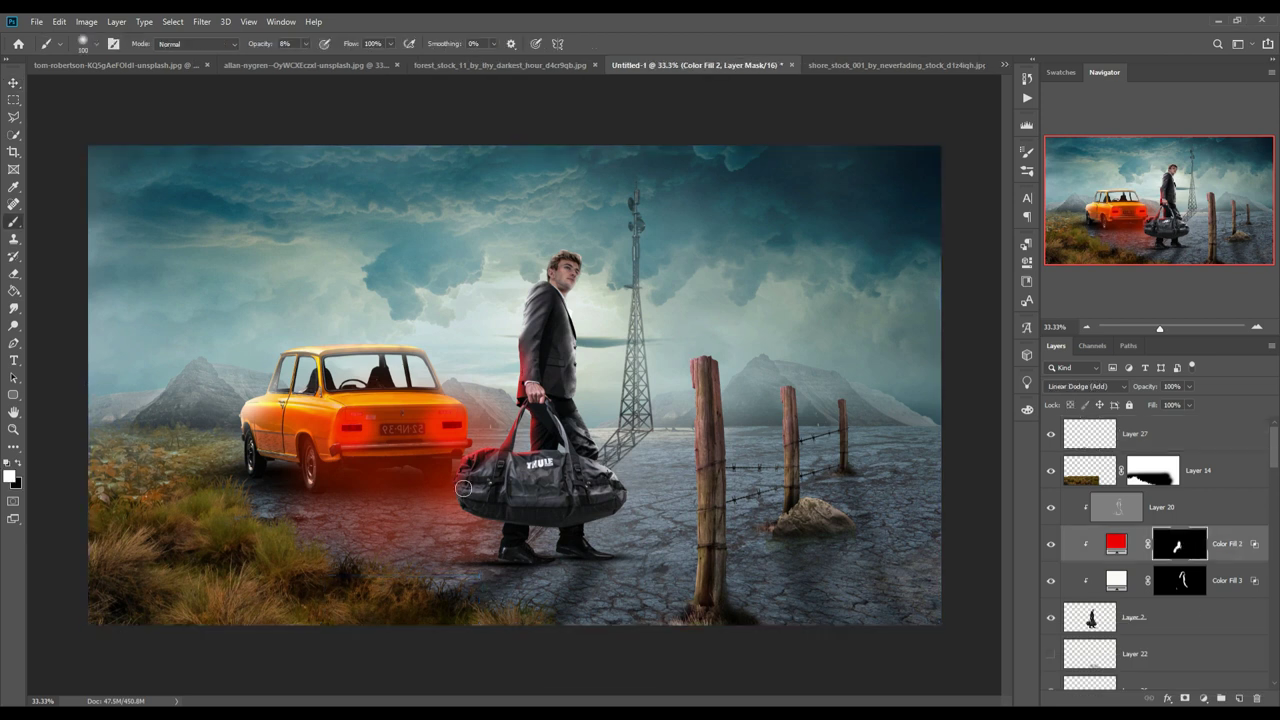
key("alt+bracketright")
key("ctrl+shift+alt+n")
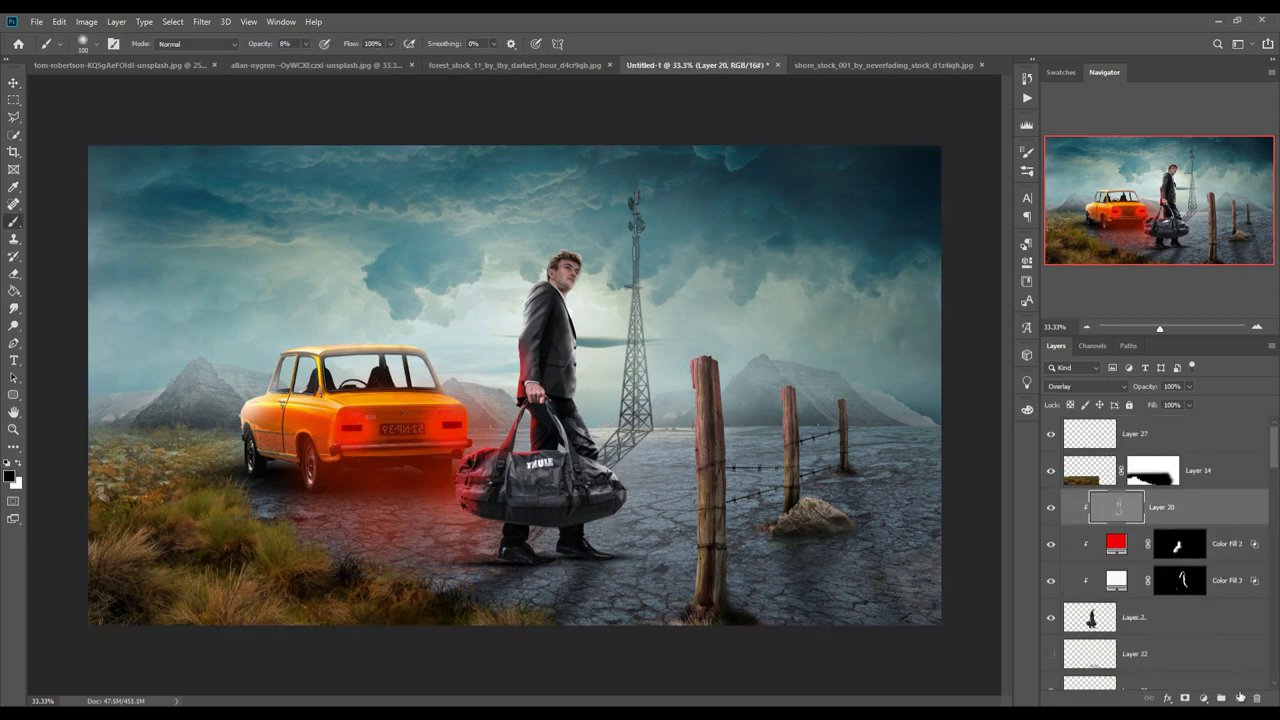
left_click(10, 476)
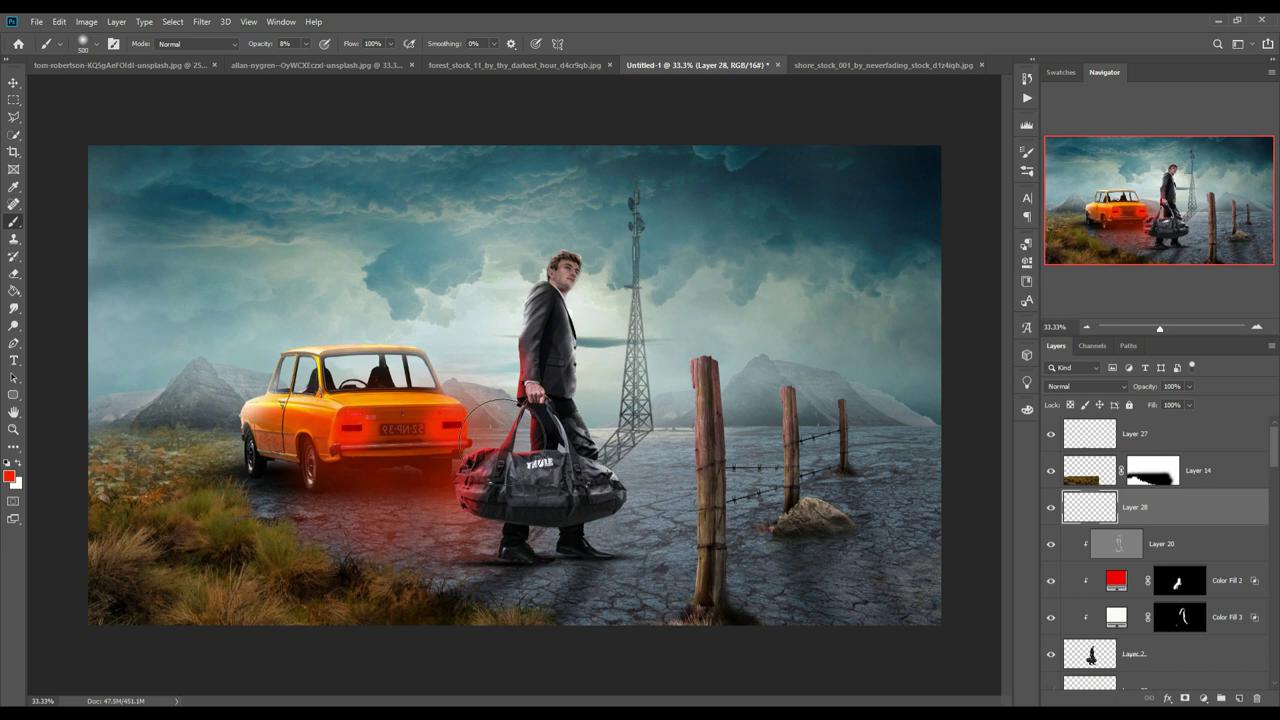
With a 500 brush, paint faint red light around the man's bag and shoes on Layer 28
key("bracketright")
key("bracketright")
key("bracketright")
left_click_drag(457, 451, 517, 469)
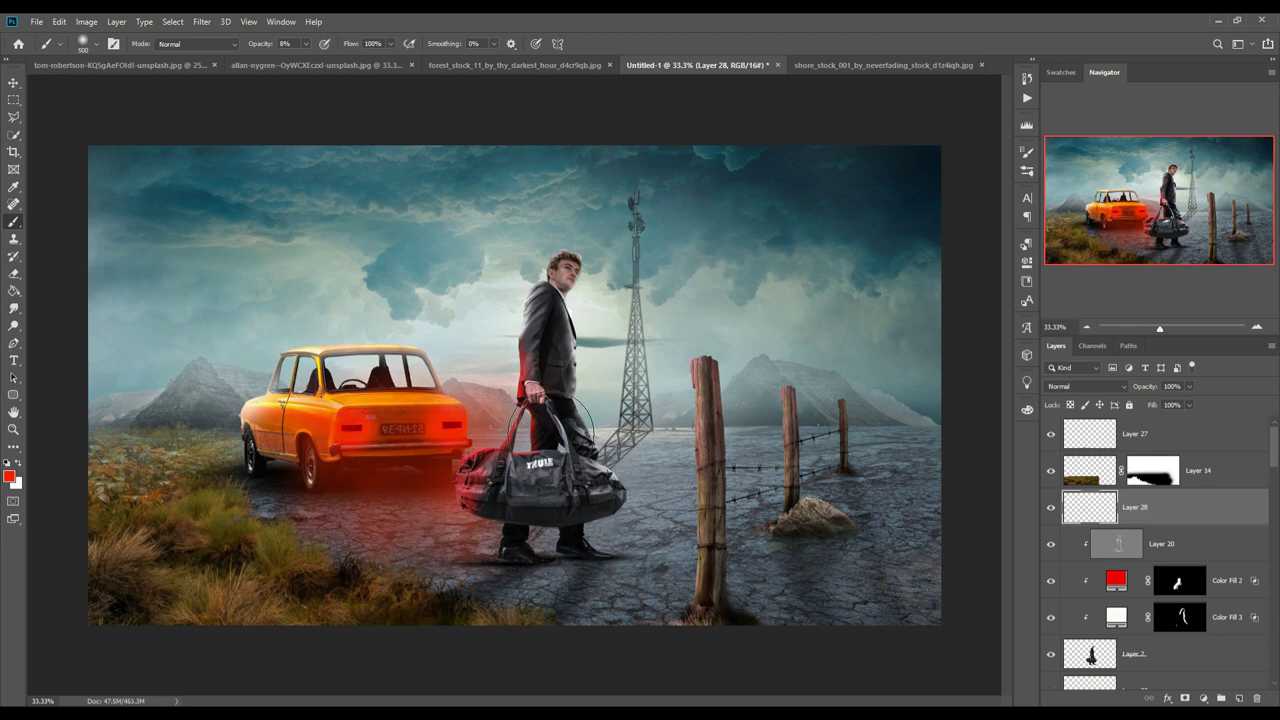
mouse_move(570, 420)
left_mouse_down()
mouse_move(524, 532)
mouse_move(466, 557)
mouse_move(486, 537)
mouse_move(375, 515)
left_mouse_up()
left_click_drag(705, 540, 590, 495)
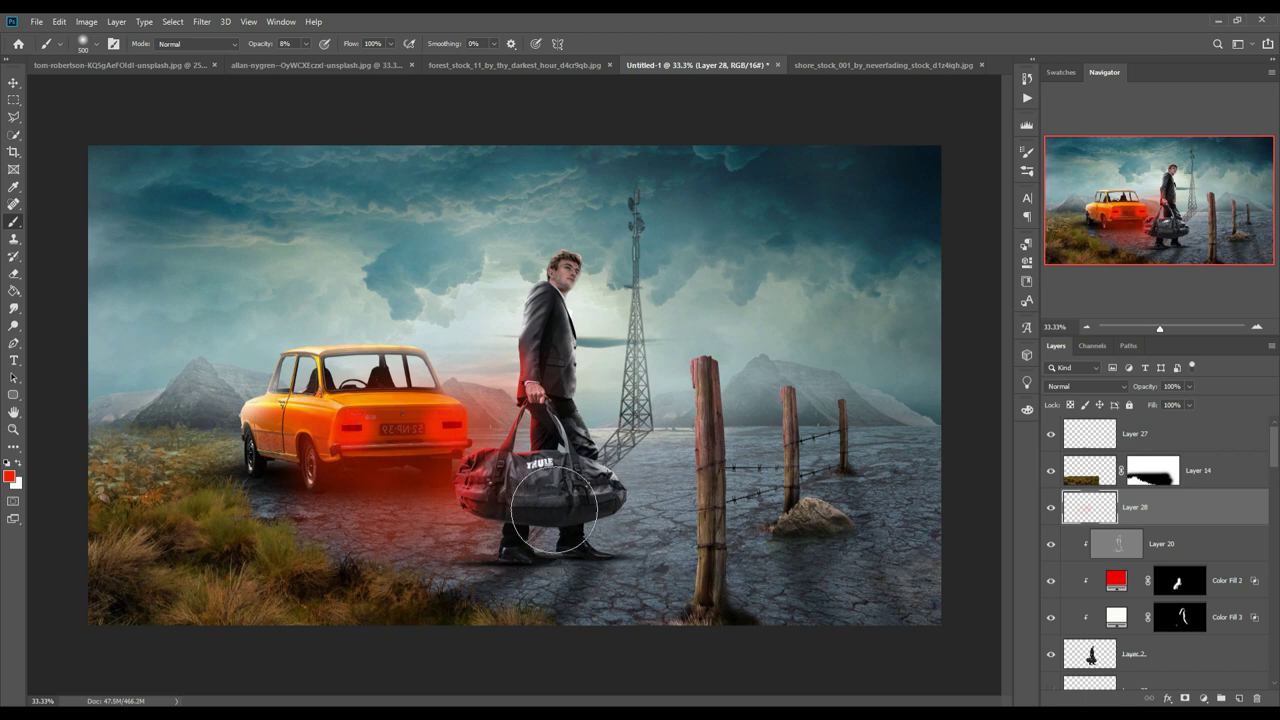
left_click_drag(572, 466, 565, 478)
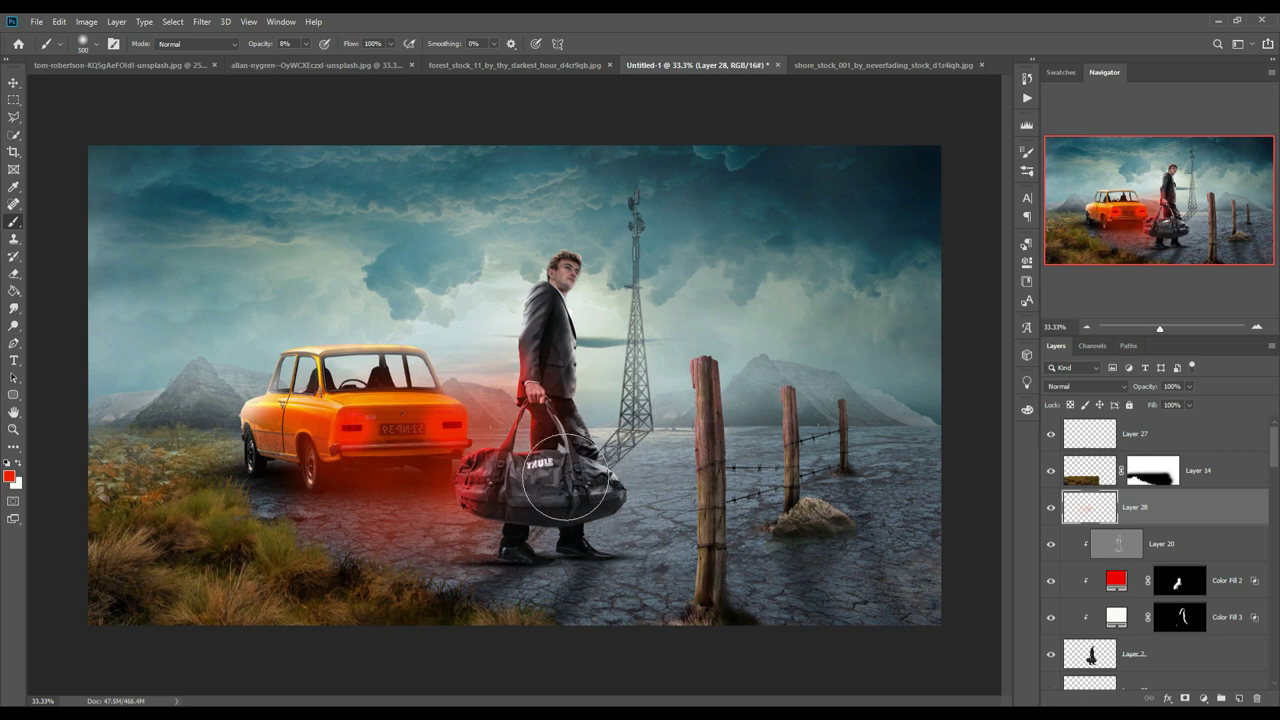
Select Layer 14 and add empty Layer 29 above it, ready for the brush
left_click(13, 82)
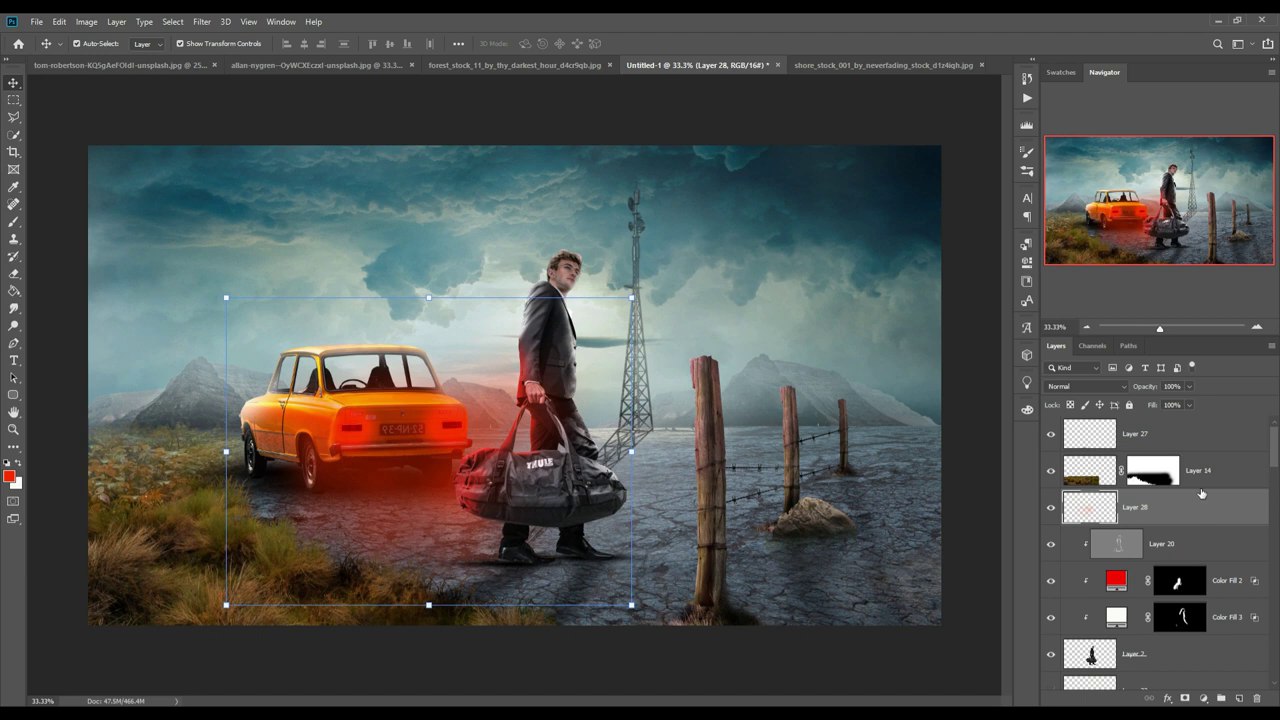
left_click(1240, 471)
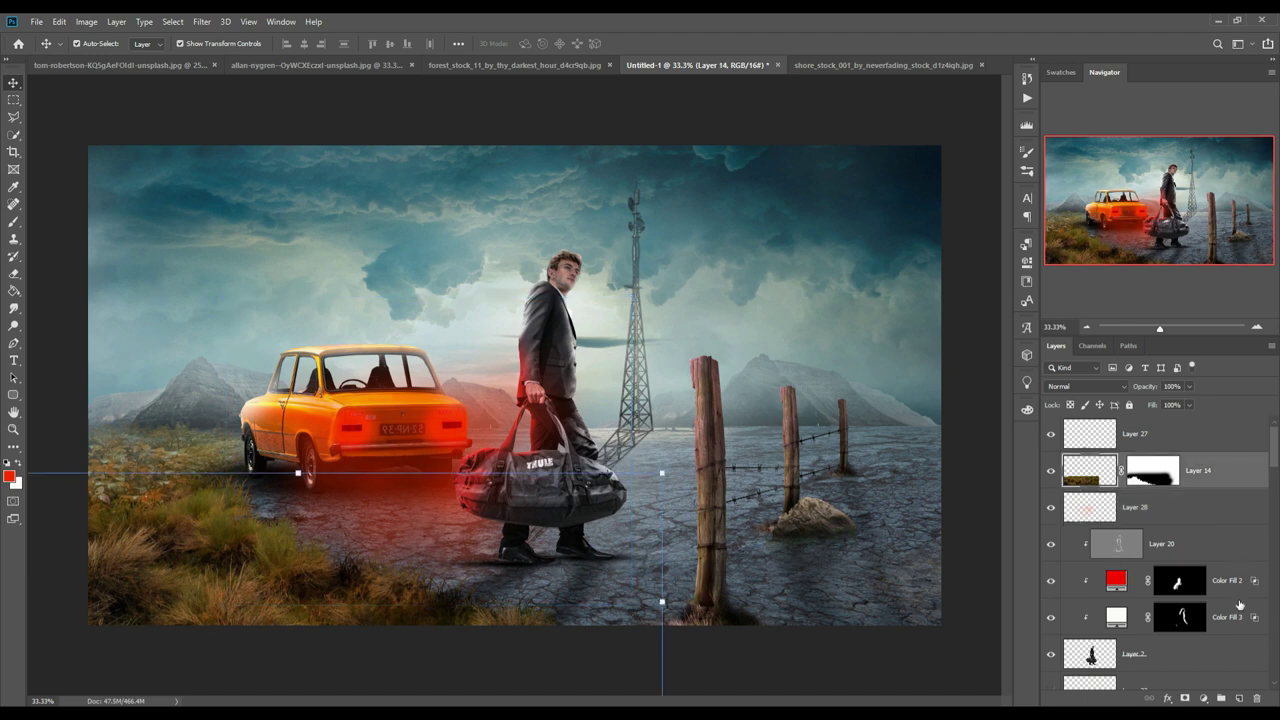
left_click(1240, 698)
left_click(13, 221)
Paint faint black strokes over the lower-left grass and bottom edge, then select Layer 27
left_click(18, 464)
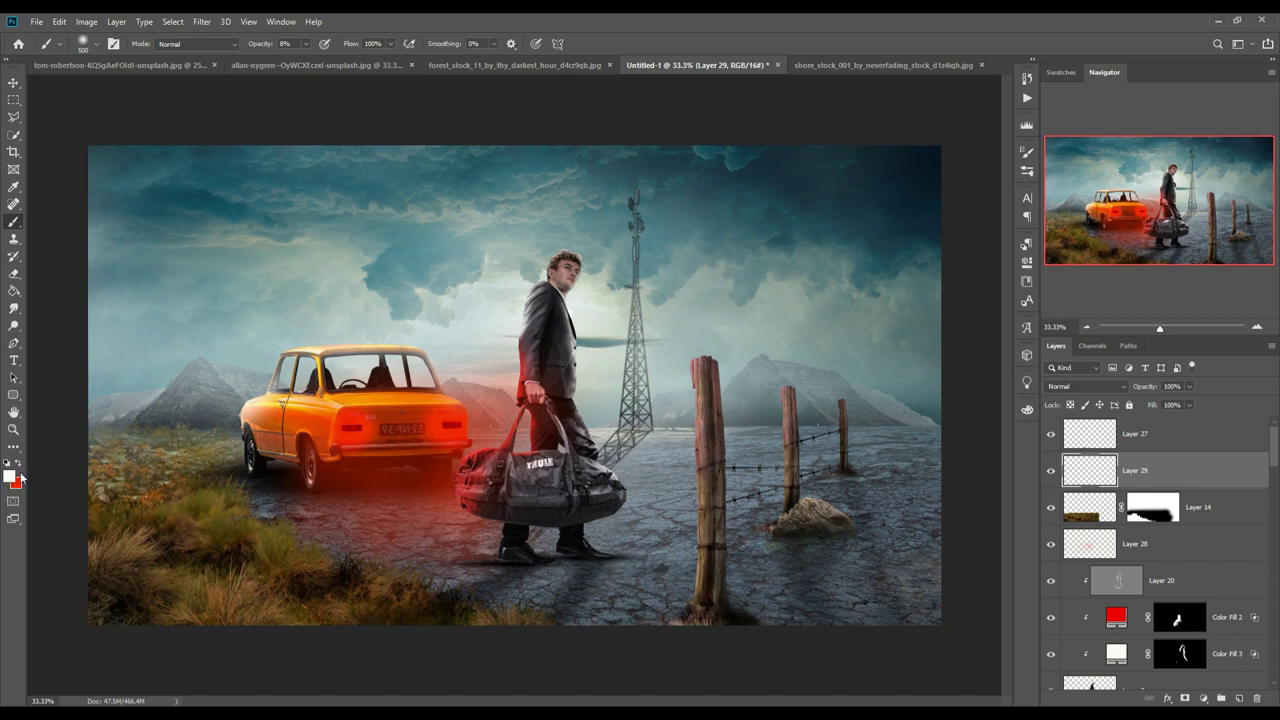
left_click(9, 478)
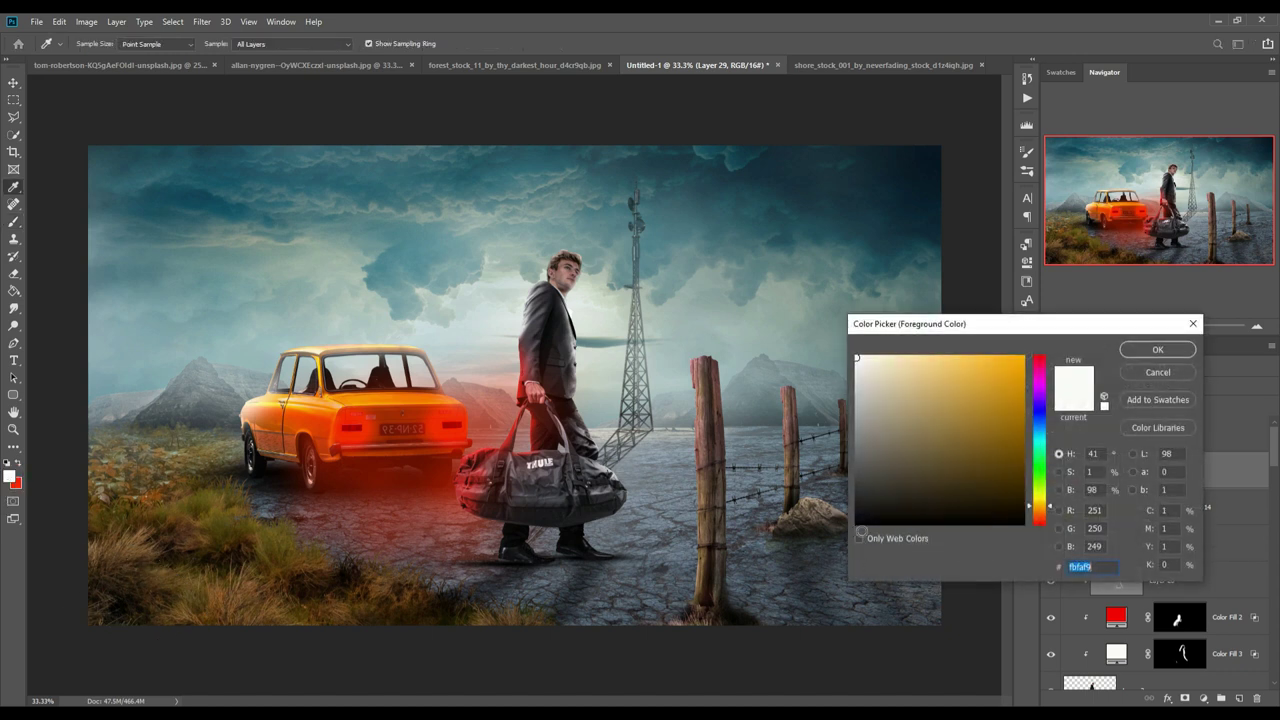
left_click(858, 524)
left_click(1158, 349)
mouse_move(98, 580)
left_mouse_down()
mouse_move(145, 497)
mouse_move(157, 651)
mouse_move(166, 600)
mouse_move(181, 627)
mouse_move(337, 674)
mouse_move(289, 634)
mouse_move(314, 692)
mouse_move(246, 609)
mouse_move(303, 664)
left_mouse_up()
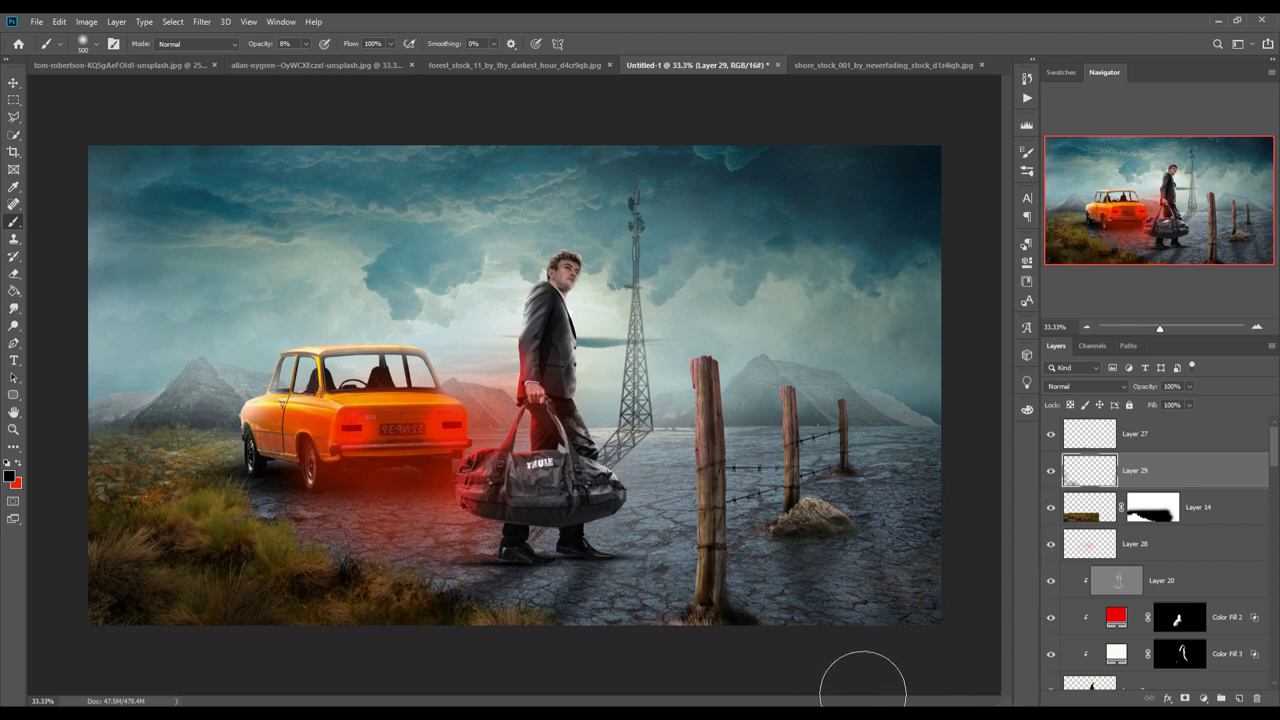
left_click_drag(383, 680, 275, 654)
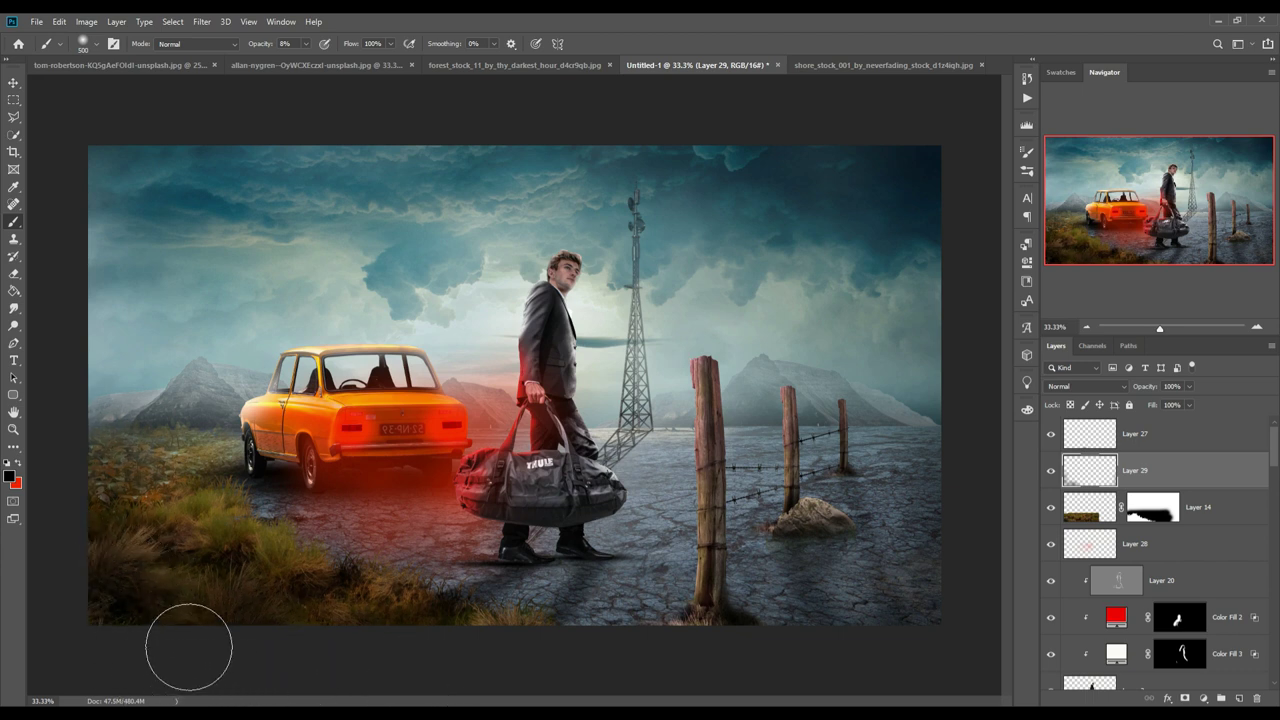
left_click(13, 82)
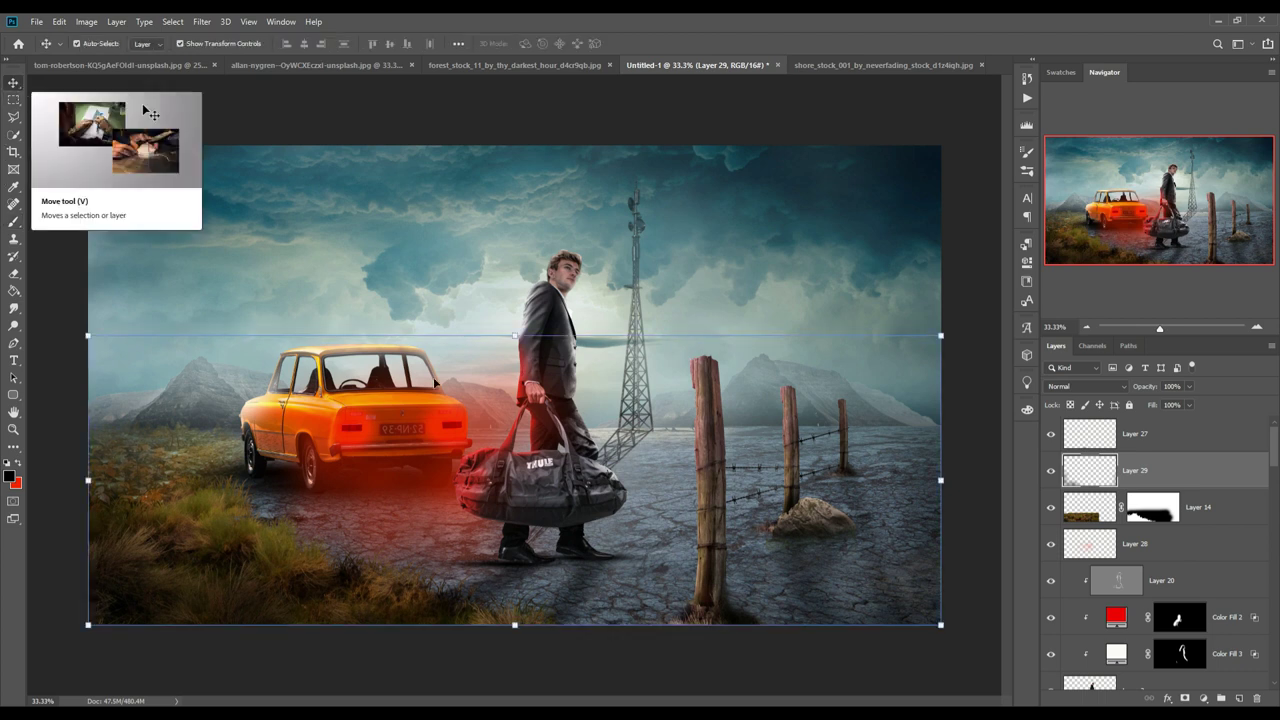
left_click(1172, 440)
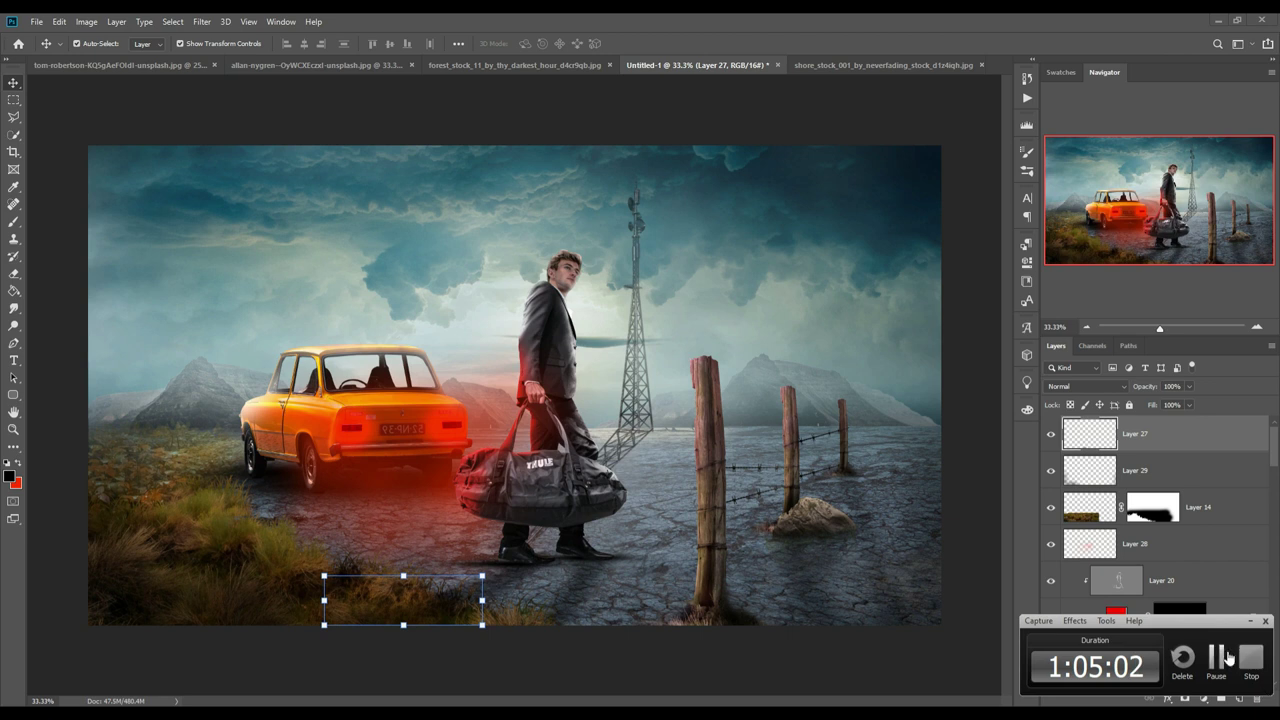
Stamp visible layers into Layer 30, convert it to a smart object, and launch the Camera Raw Filter
key("ctrl+shift+alt+e")
right_click(1175, 440)
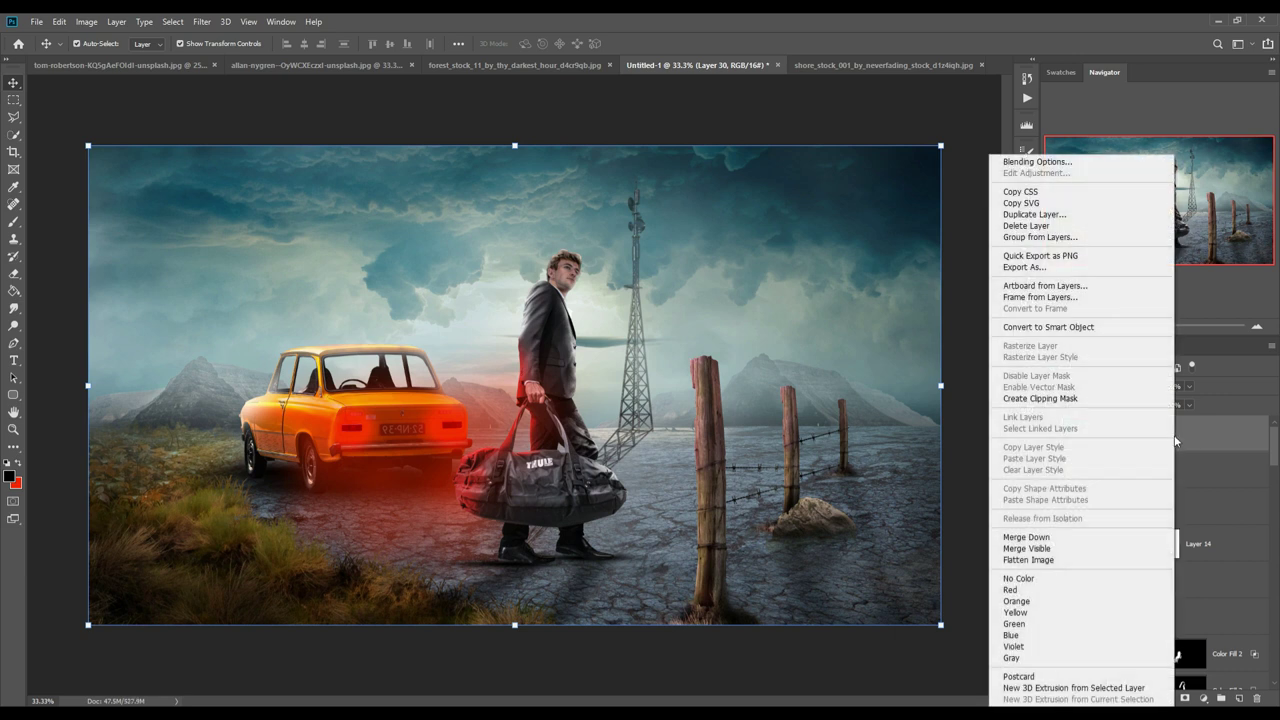
left_click(1045, 326)
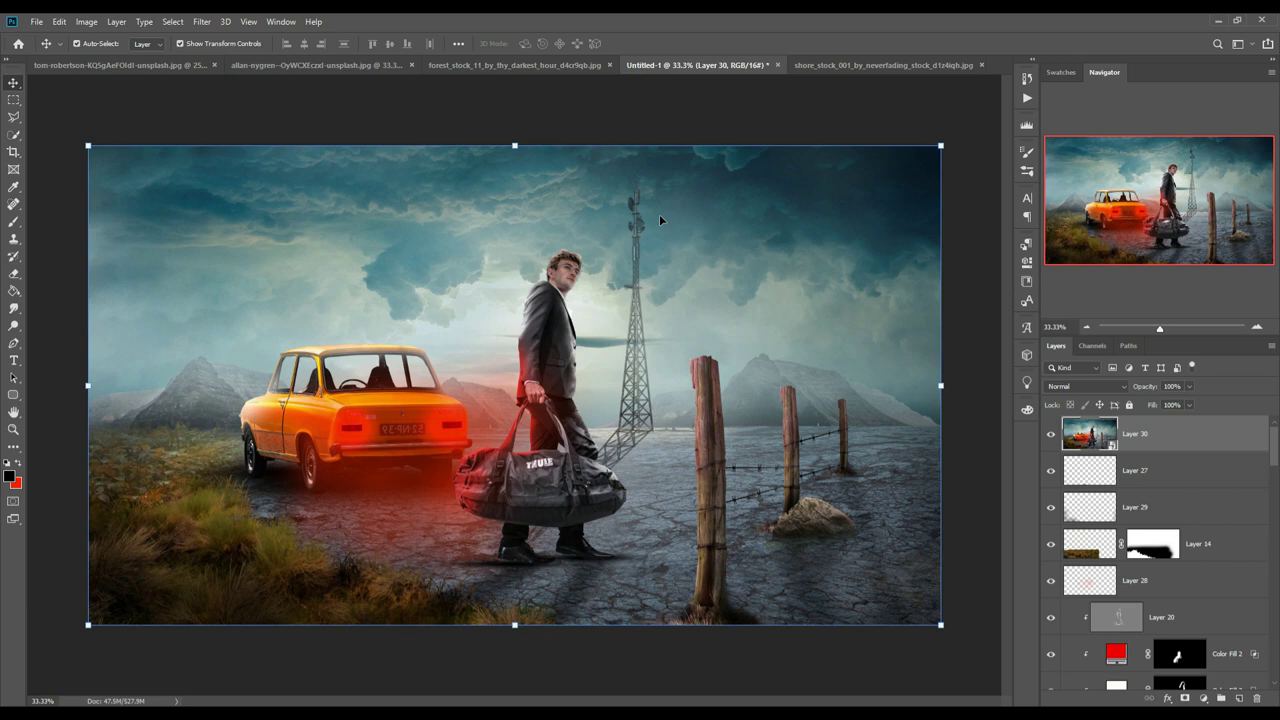
left_click(214, 22)
left_click(228, 103)
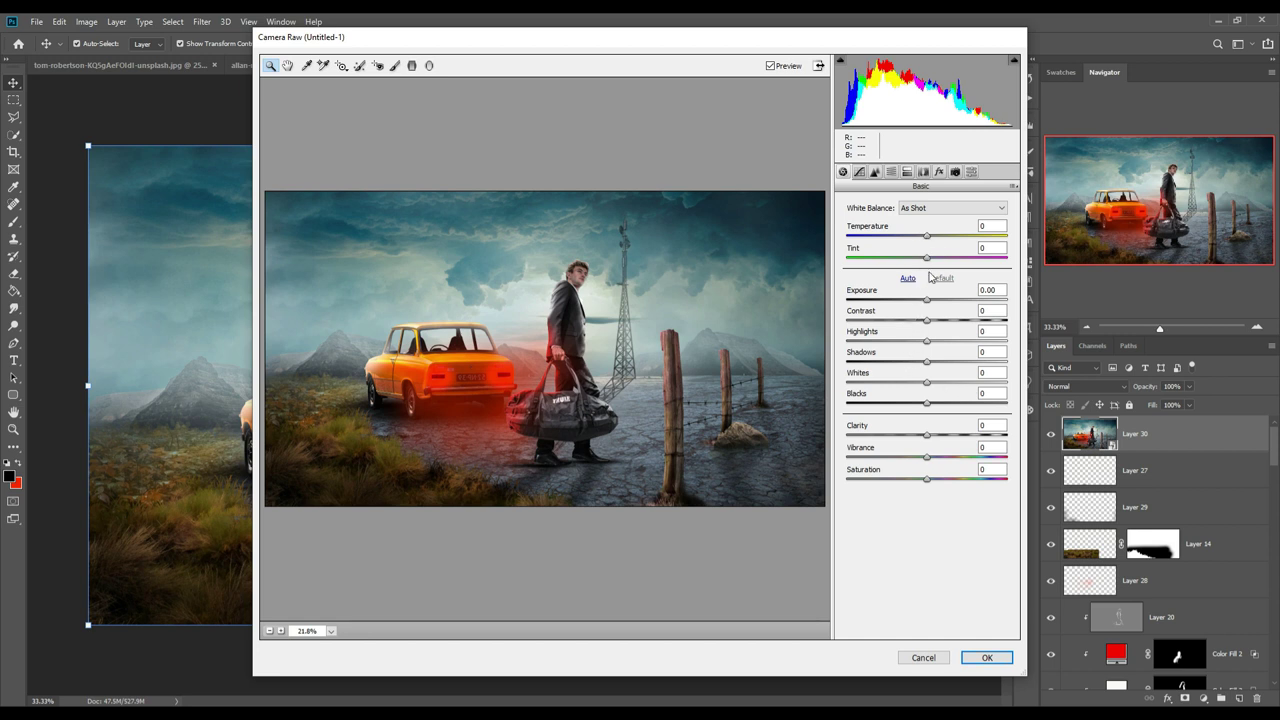
In Camera Raw Basic, set Highlights +13, Whites +6, and slightly deepen Blacks
left_click_drag(926, 345, 930, 345)
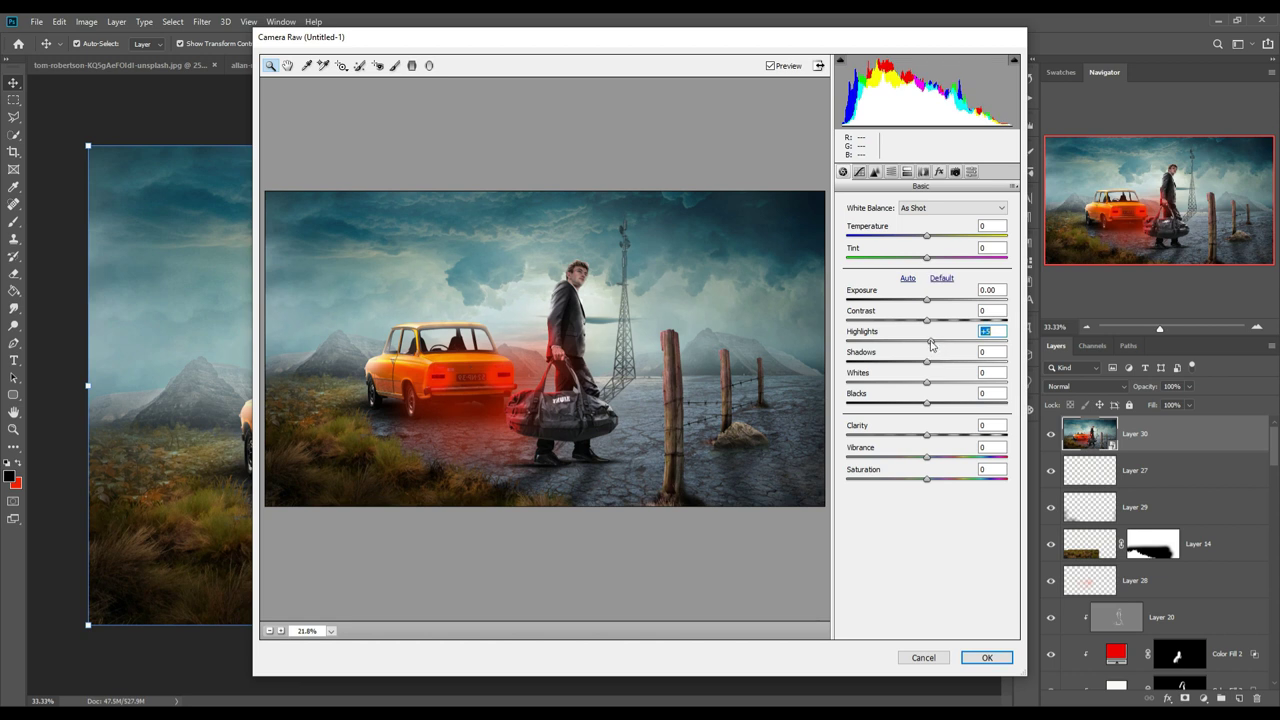
left_click_drag(931, 345, 916, 362)
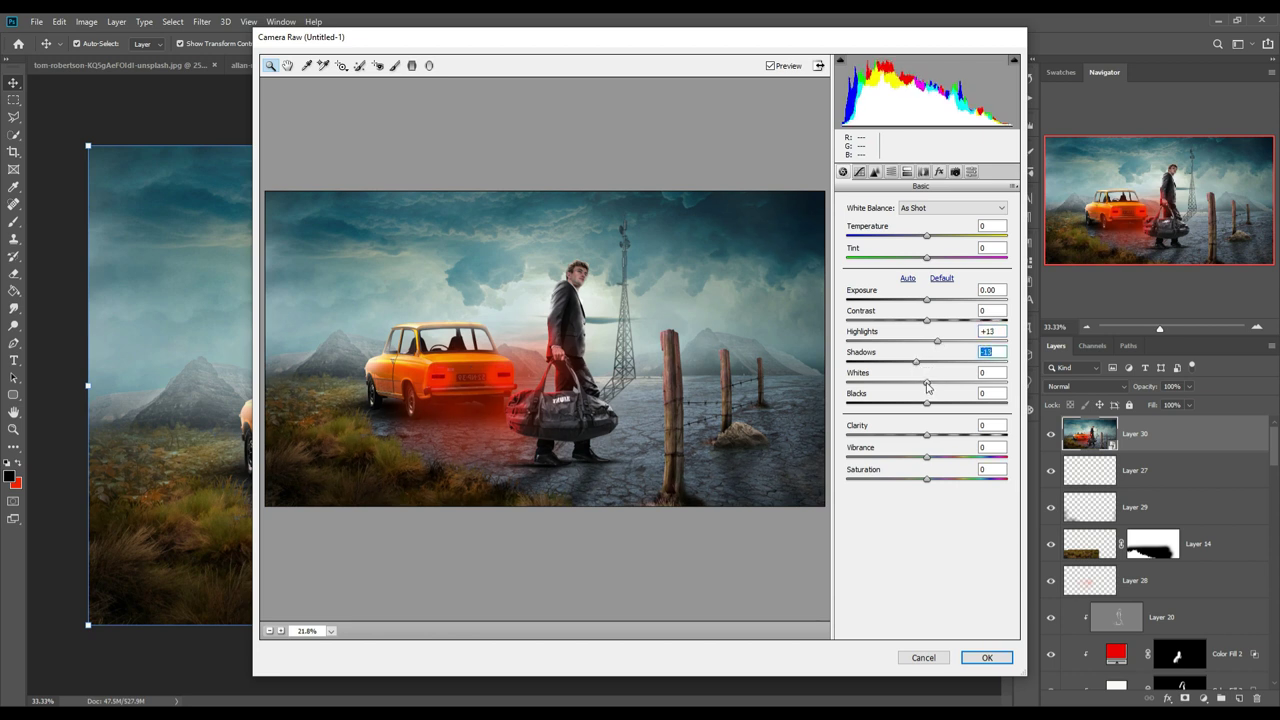
left_click_drag(926, 386, 931, 388)
left_click_drag(926, 404, 923, 405)
Adjust the Tone Curve: Highlights +9, Lights +8, Darks -9
left_click(873, 174)
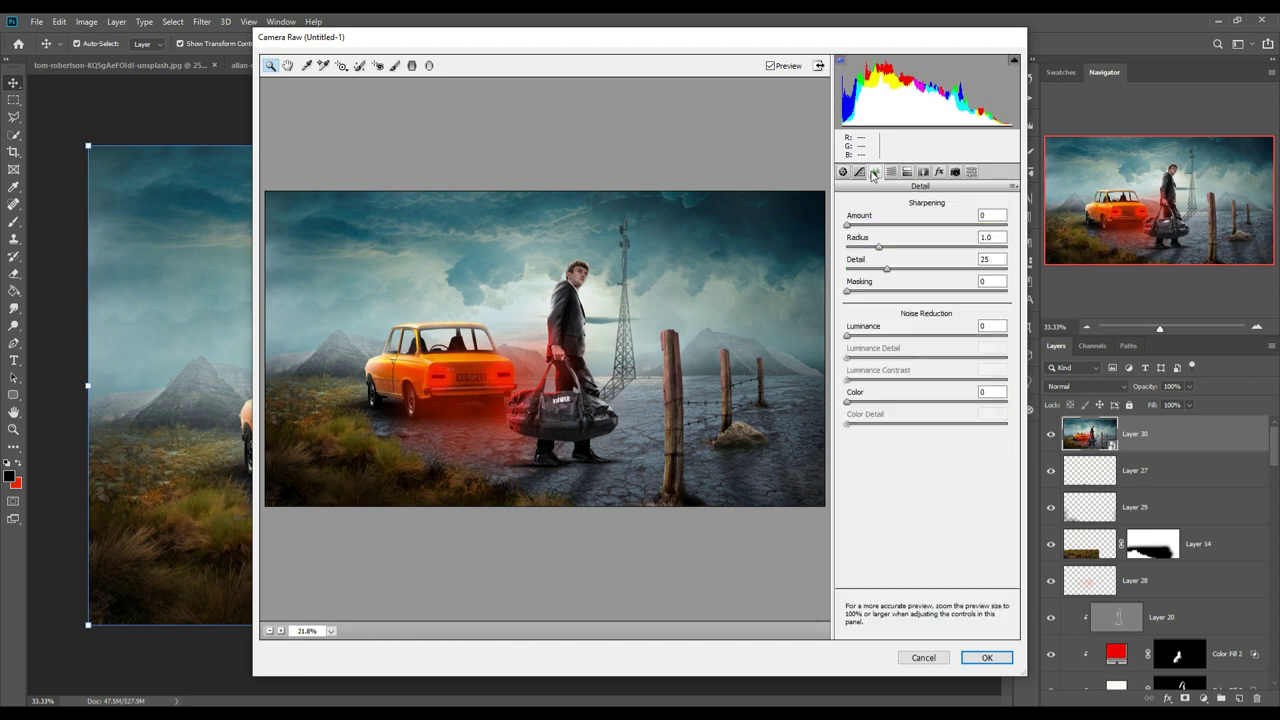
left_click(860, 173)
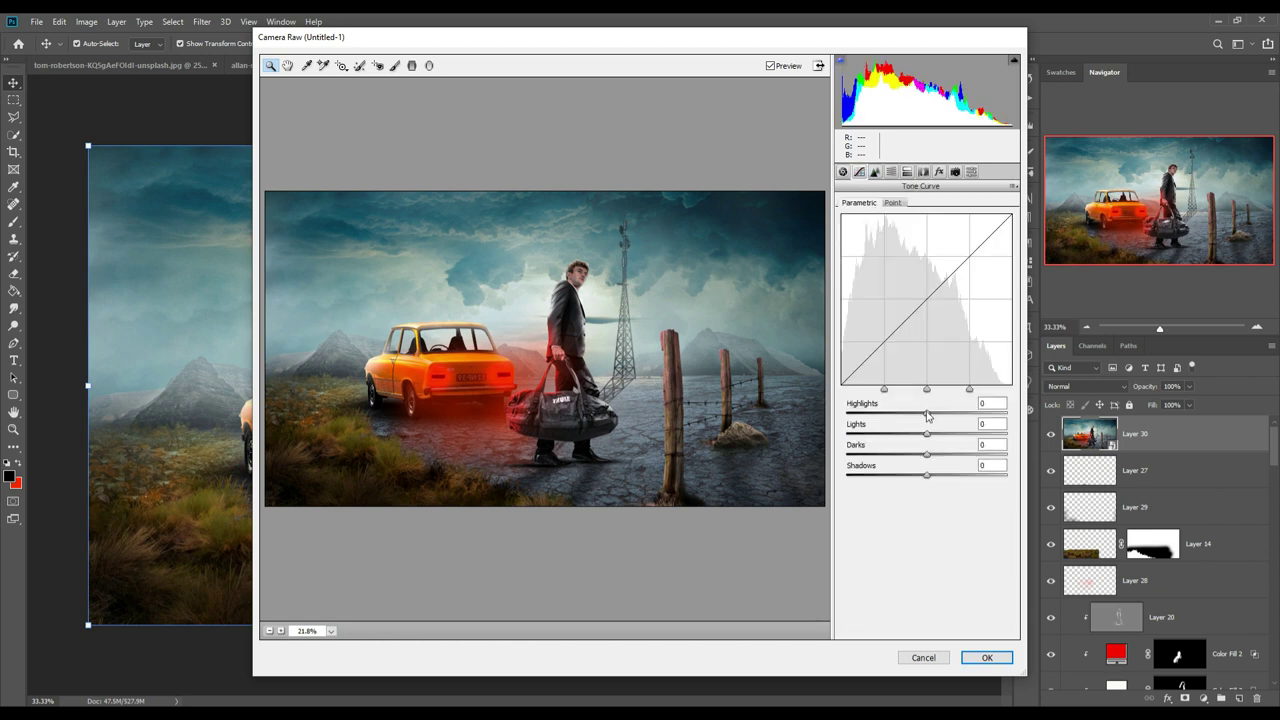
left_click_drag(927, 418, 935, 417)
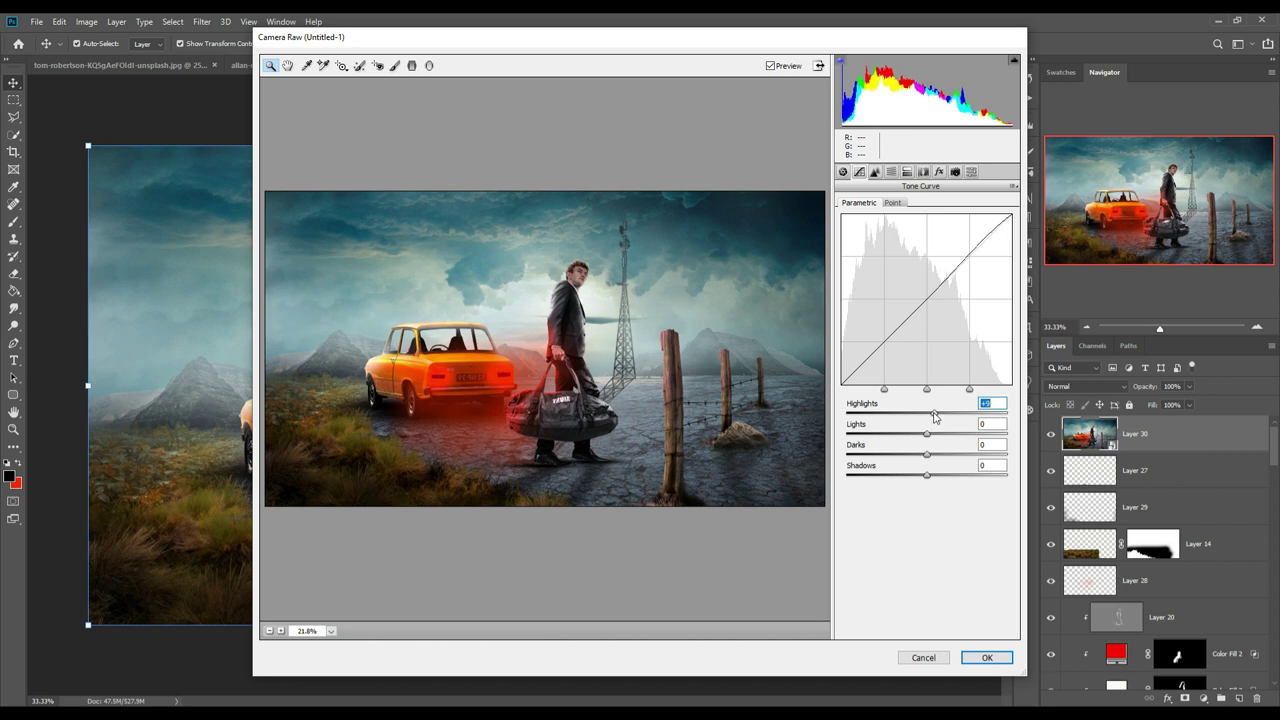
left_click_drag(928, 433, 920, 456)
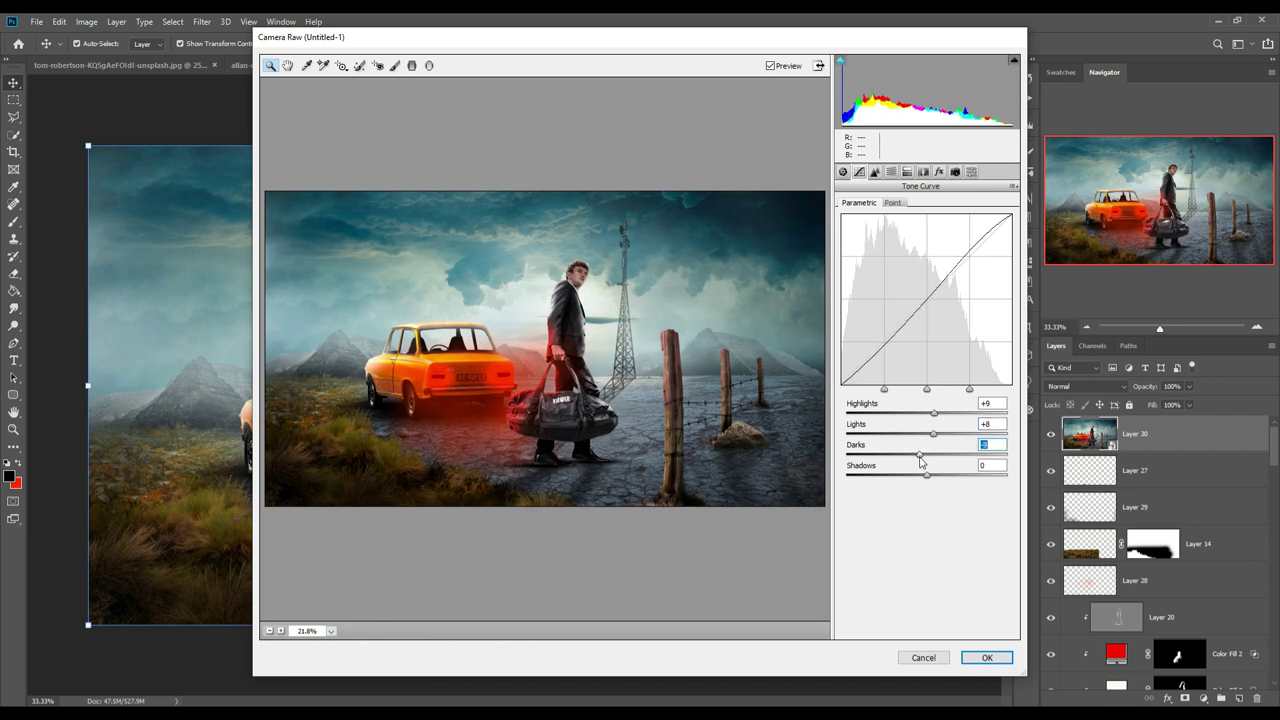
left_click_drag(927, 476, 935, 481)
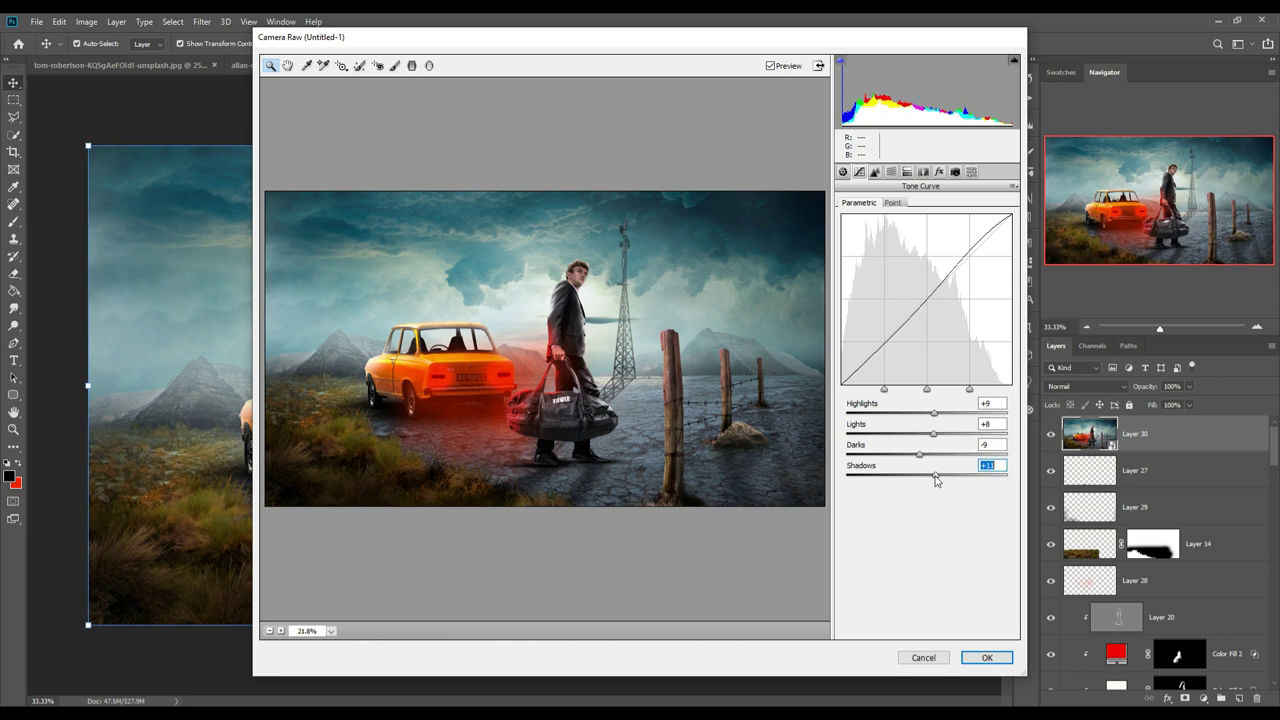
left_click(907, 172)
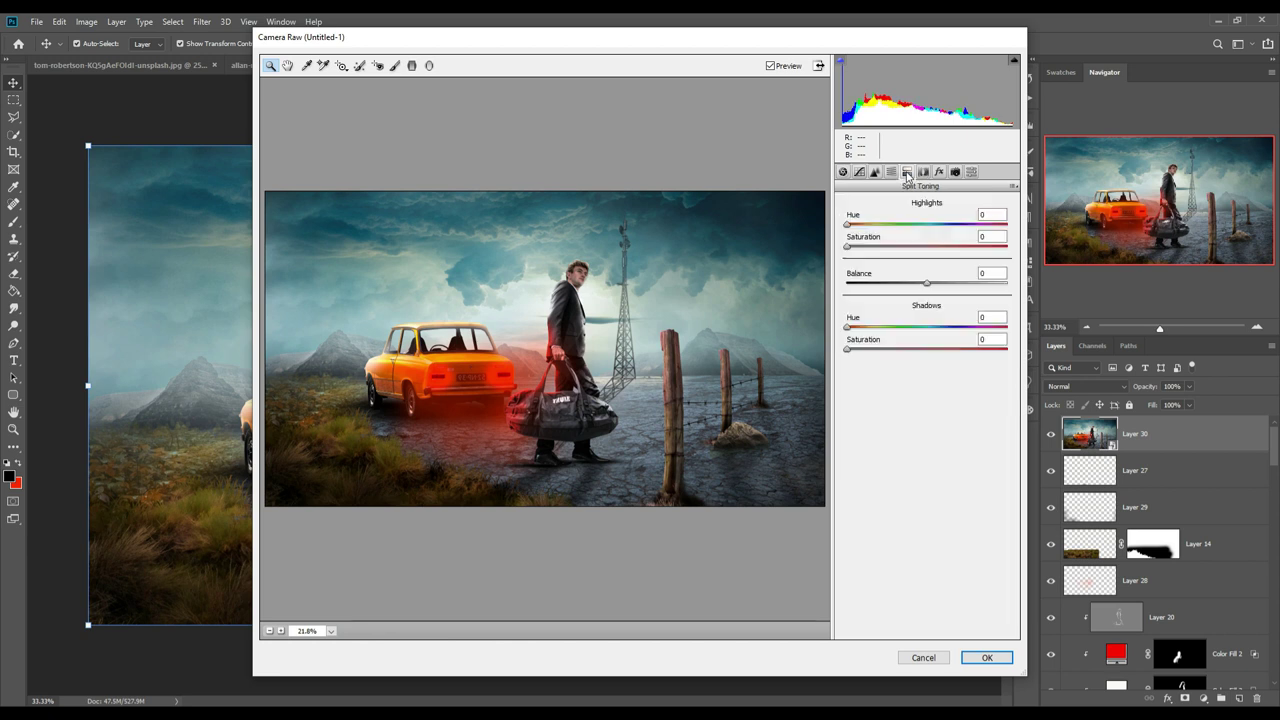
Split-tone highlights warm (hue 48) and shadows blue with slight saturation
mouse_move(847, 225)
left_mouse_down()
mouse_move(867, 228)
mouse_move(864, 251)
left_mouse_up()
left_click(847, 248)
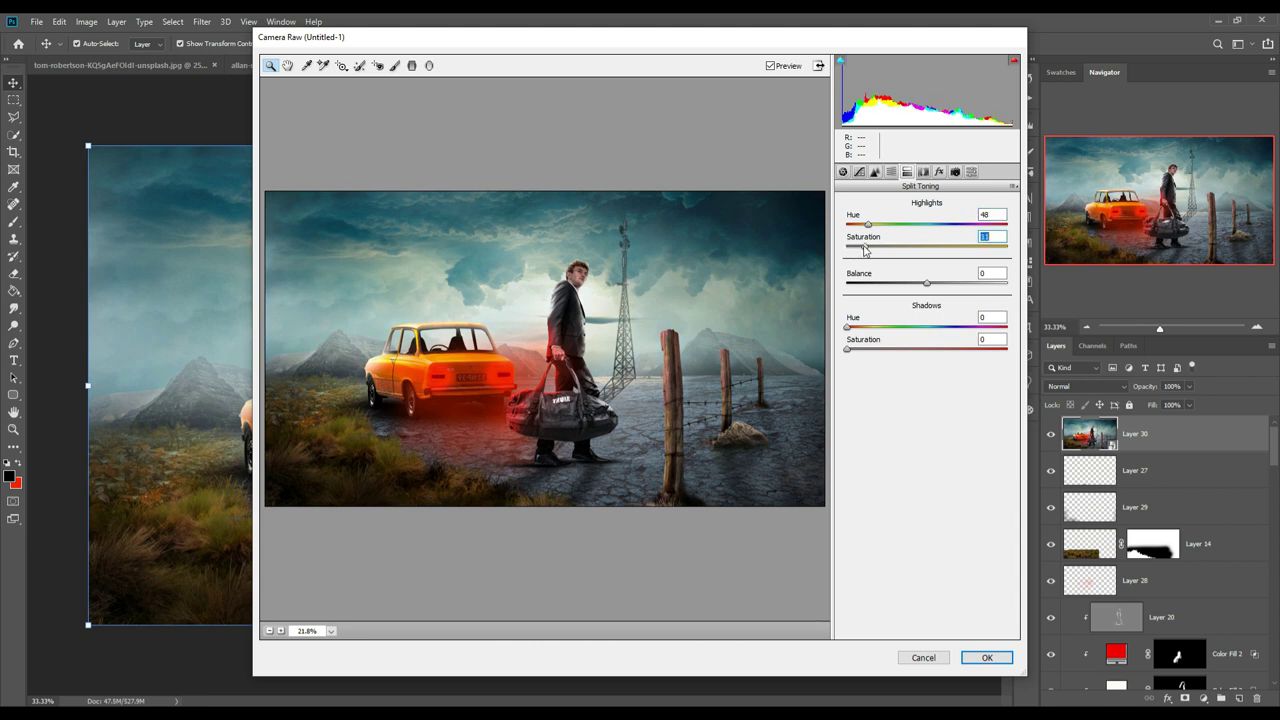
left_click_drag(848, 328, 941, 330)
left_click_drag(849, 350, 868, 350)
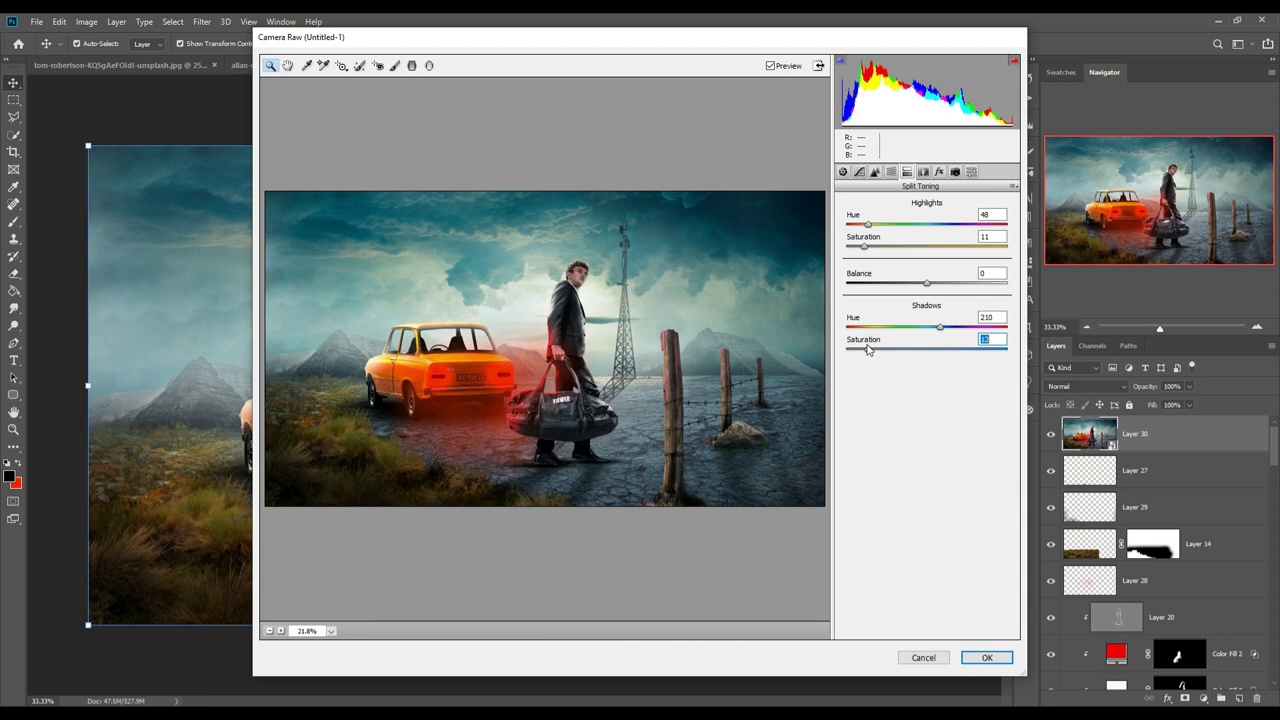
Set Detail sharpening Amount to 43
left_click(875, 172)
left_click_drag(849, 228, 896, 231)
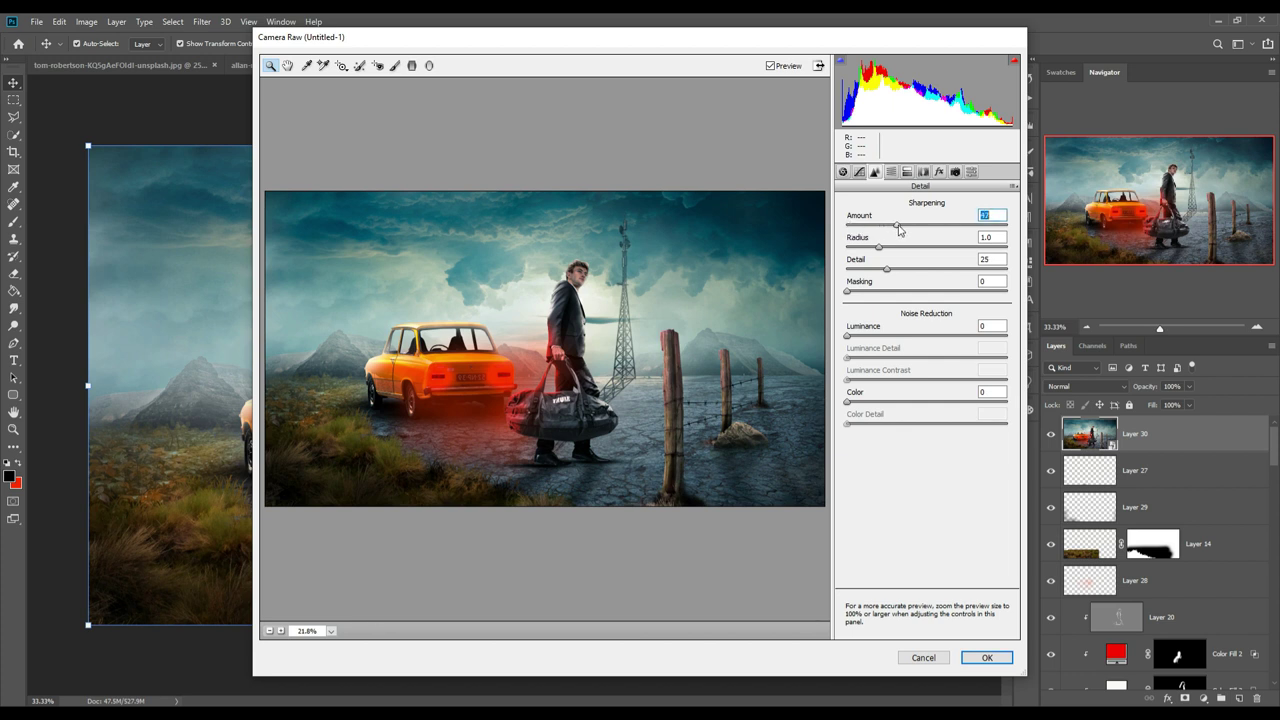
left_click_drag(910, 229, 894, 235)
Boost HSL saturation for Blues to +18 and Reds to +19, then apply the grade
left_click(891, 172)
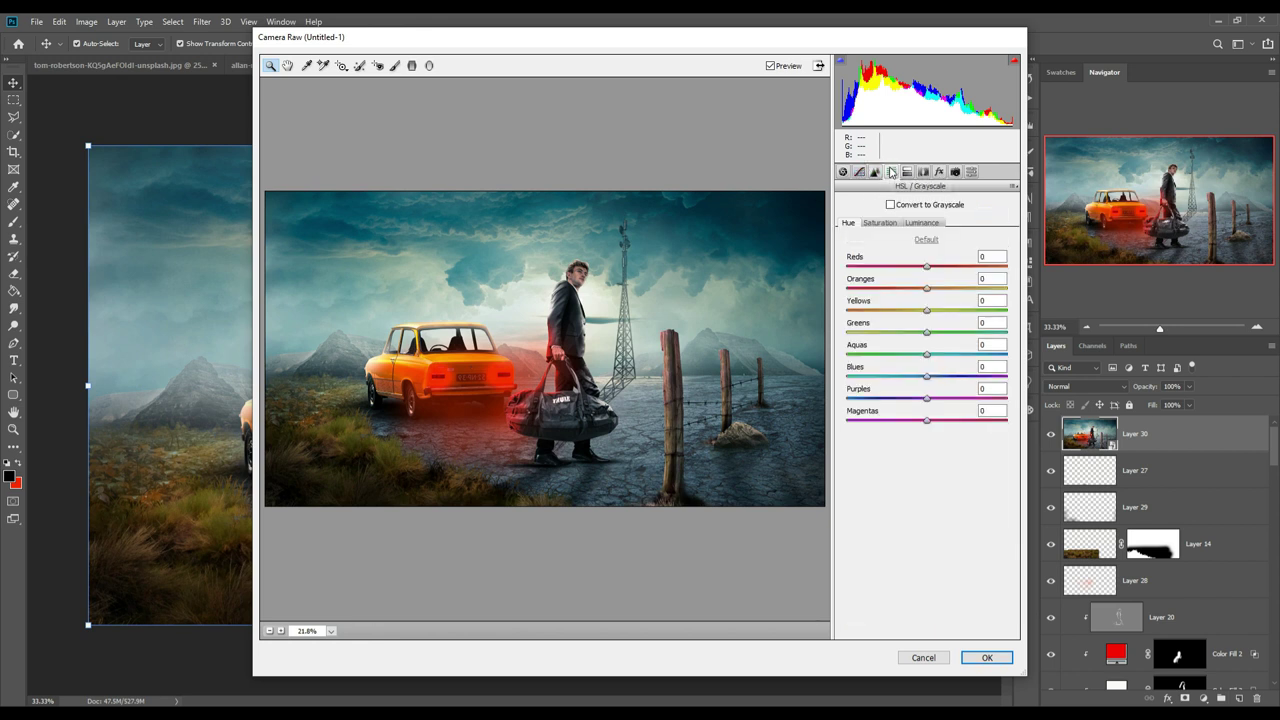
left_click(882, 223)
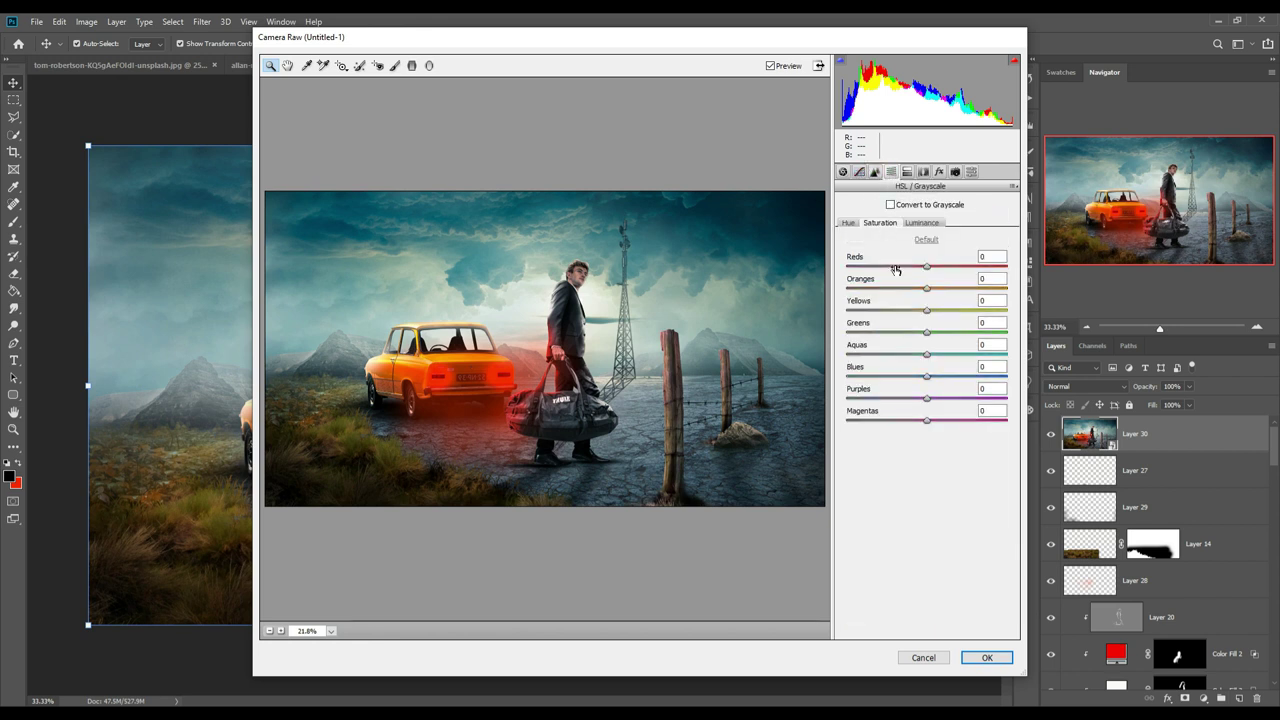
left_click_drag(927, 379, 941, 380)
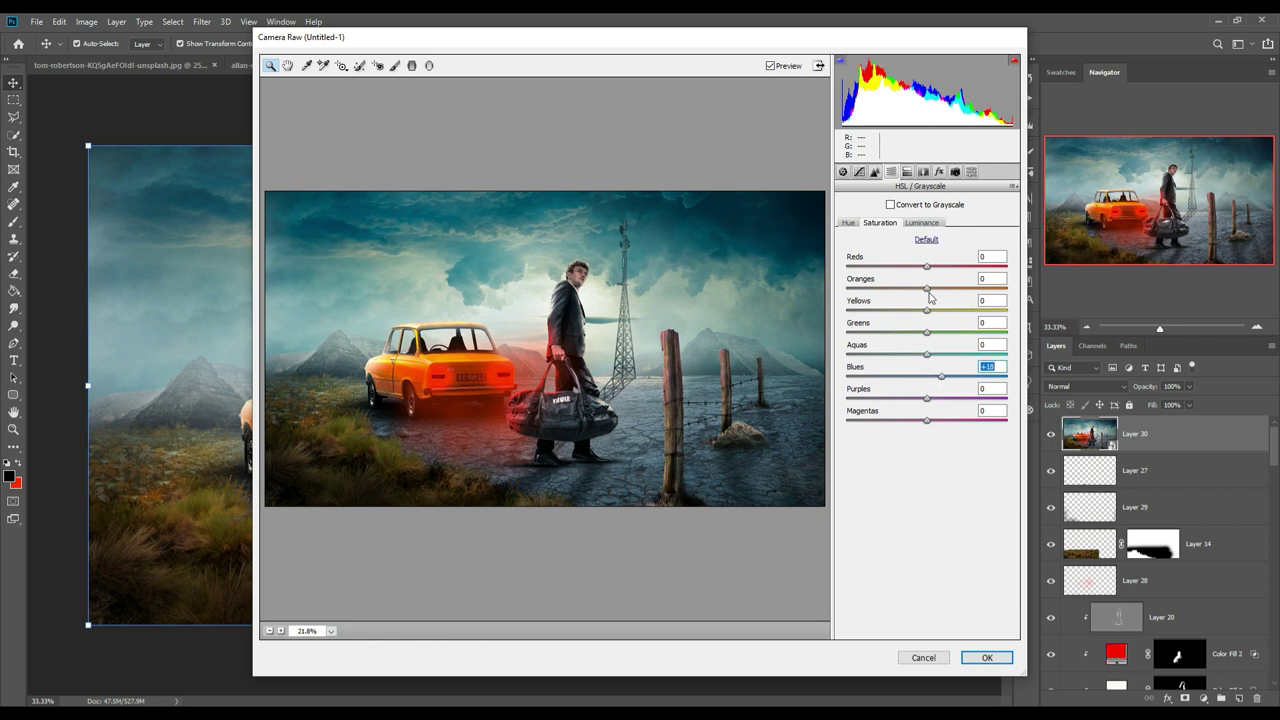
left_click_drag(927, 267, 940, 268)
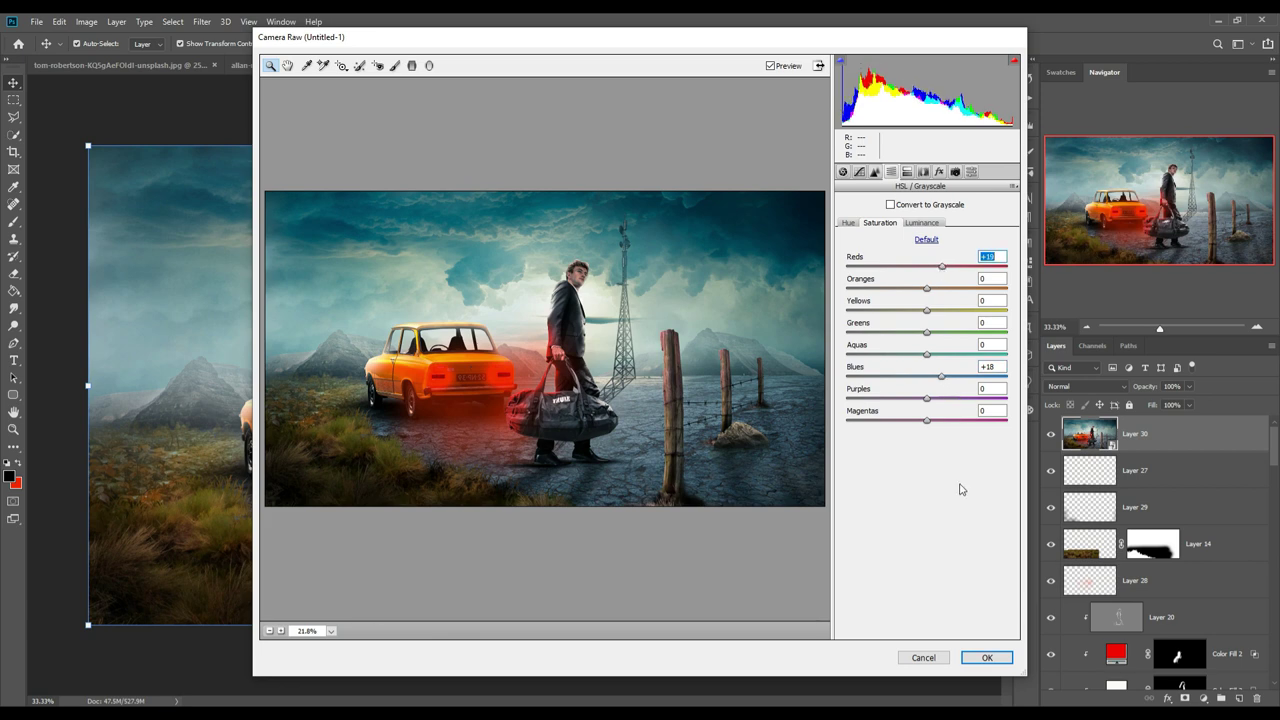
left_click(978, 660)
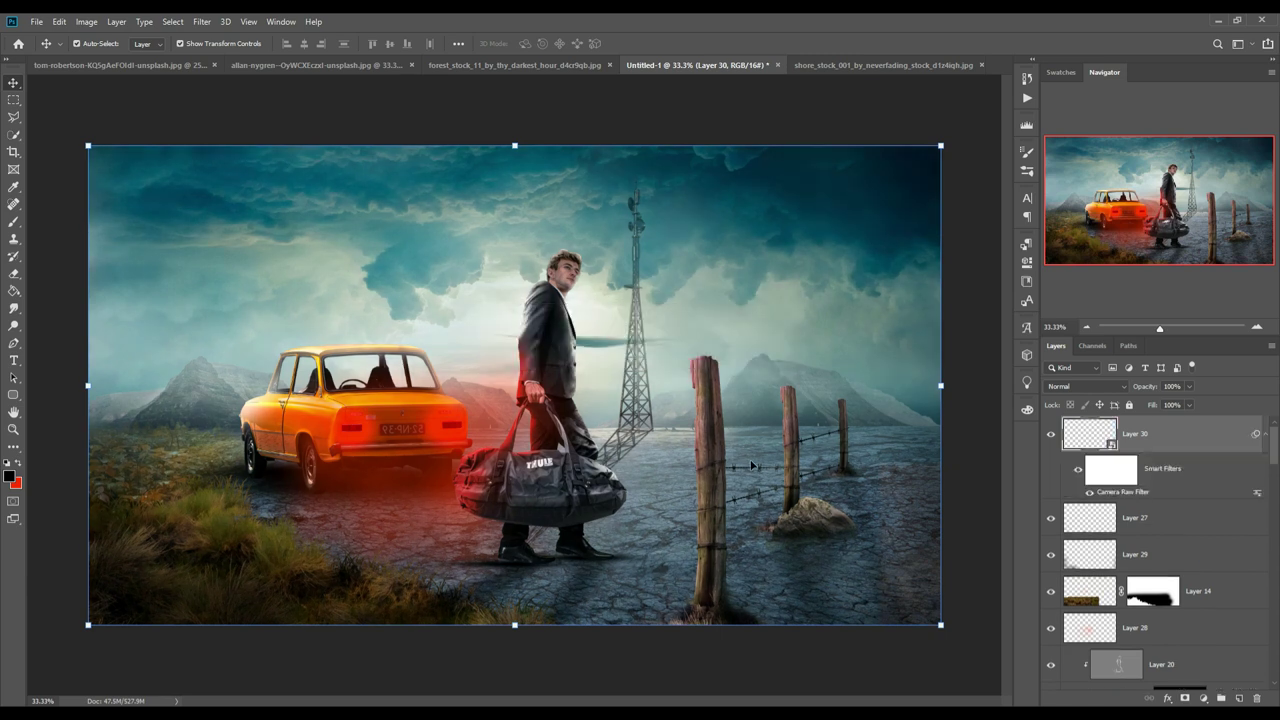
Toggle the Camera Raw smart filter off and on to compare, then stamp all into Layer 31
left_click(1078, 469)
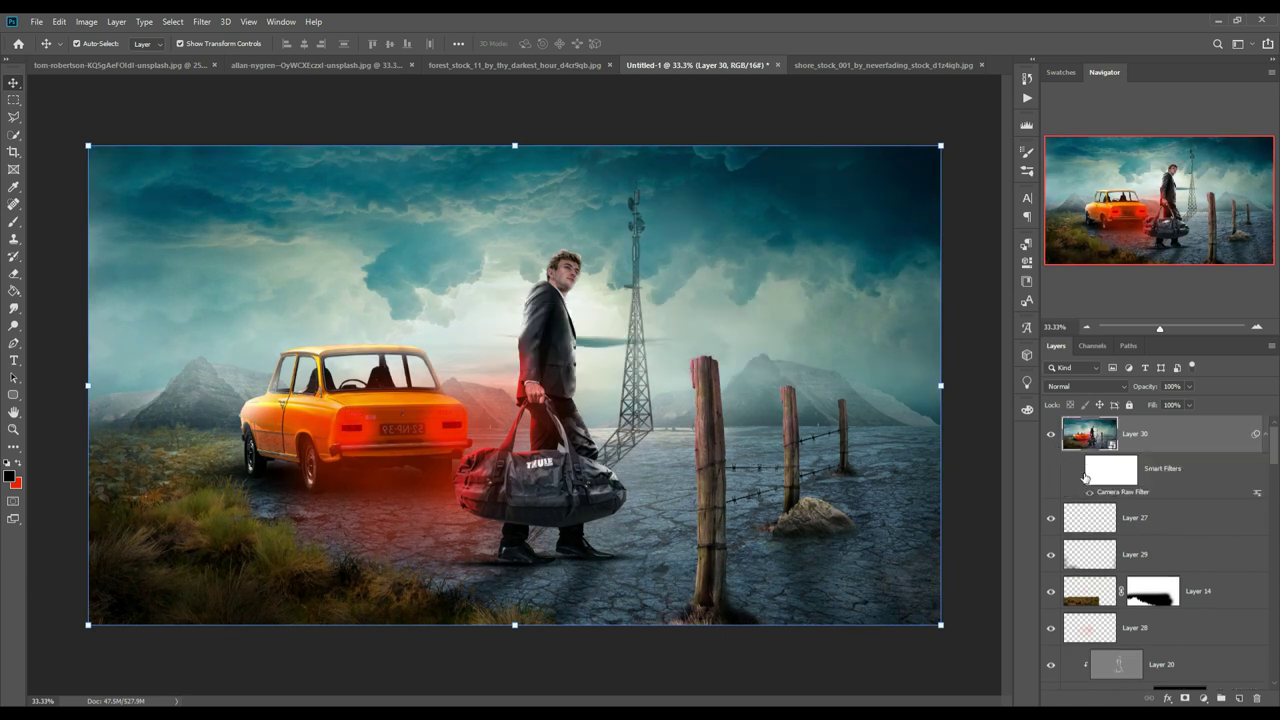
left_click(1082, 472)
left_click(1079, 470)
left_click(1079, 470)
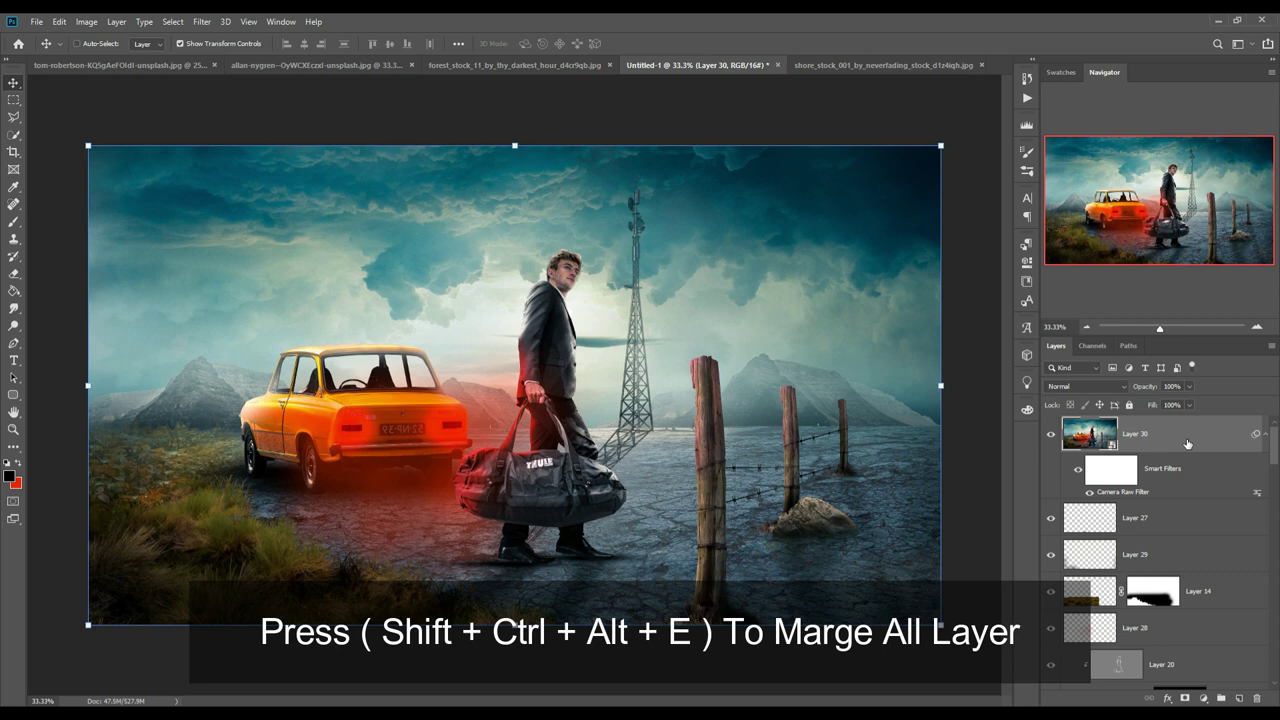
key("shift+ctrl+alt+e")
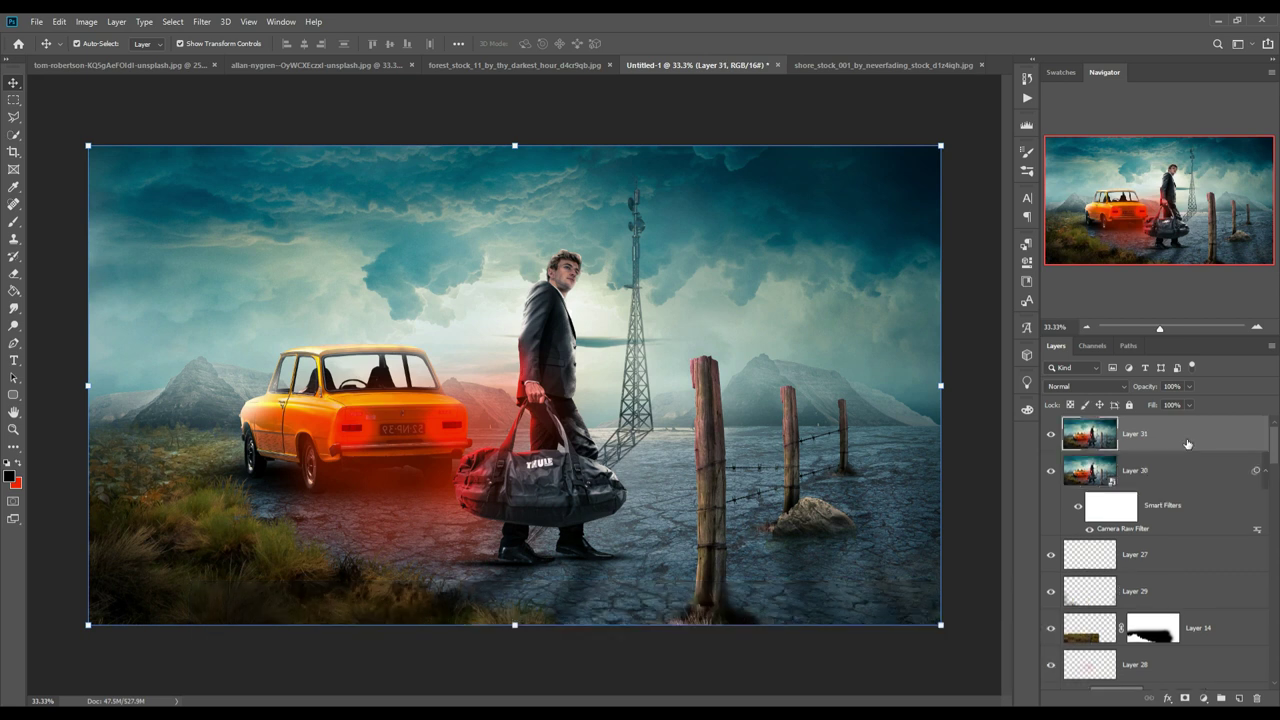